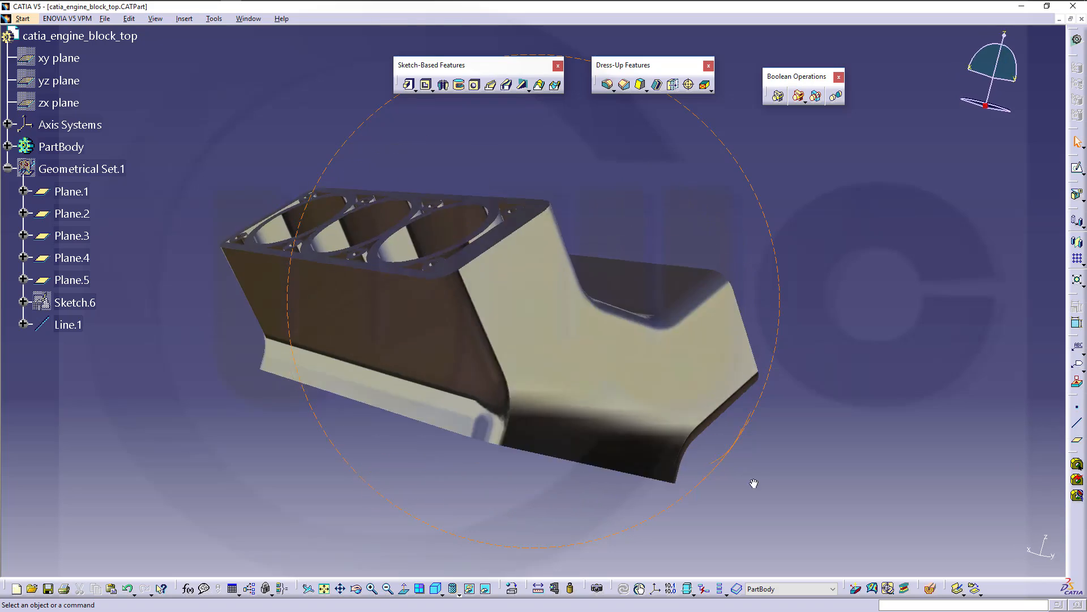
pyautogui.moveTo(475, 363); pyautogui.dragTo(842, 335, button='middle')
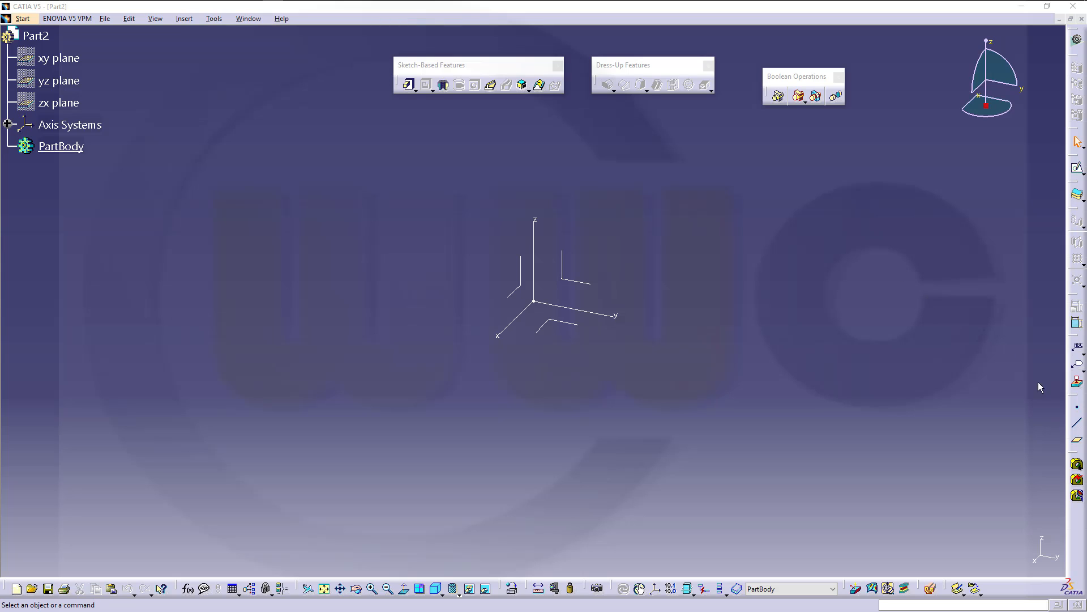
# - Start an Angle/Normal to plane reference plane using the Y axis as rotation axis and the YZ plane as reference
pyautogui.rightClick(1075, 444)
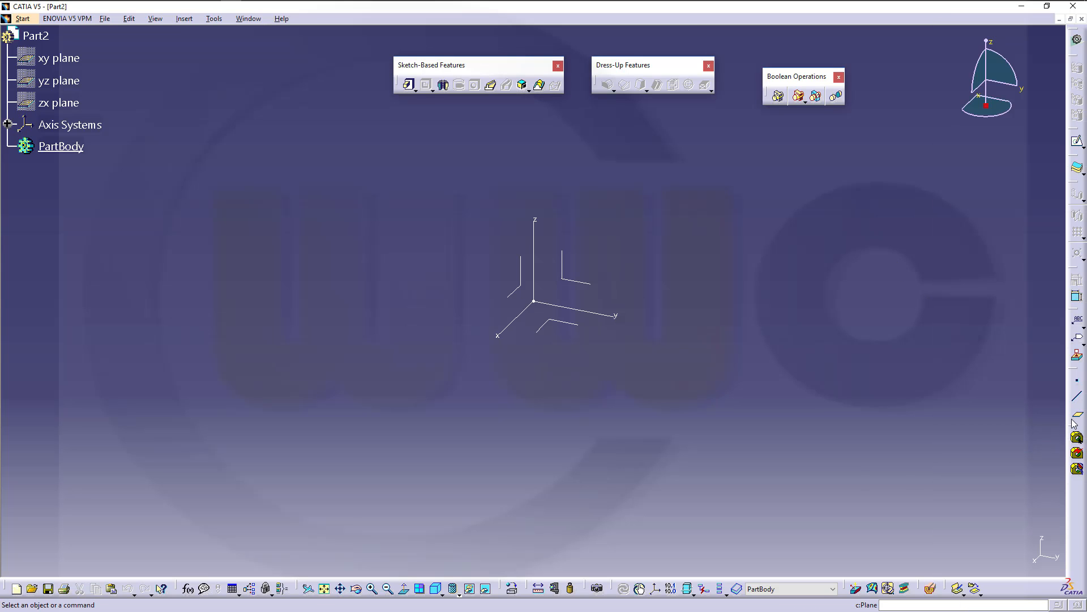
pyautogui.click(1076, 416)
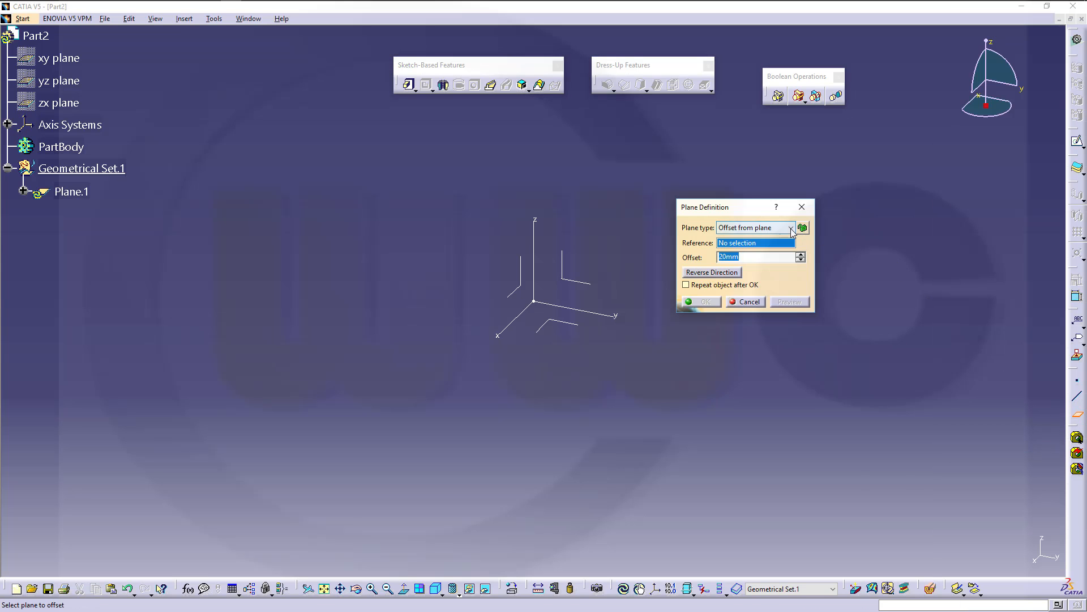
pyautogui.click(791, 228)
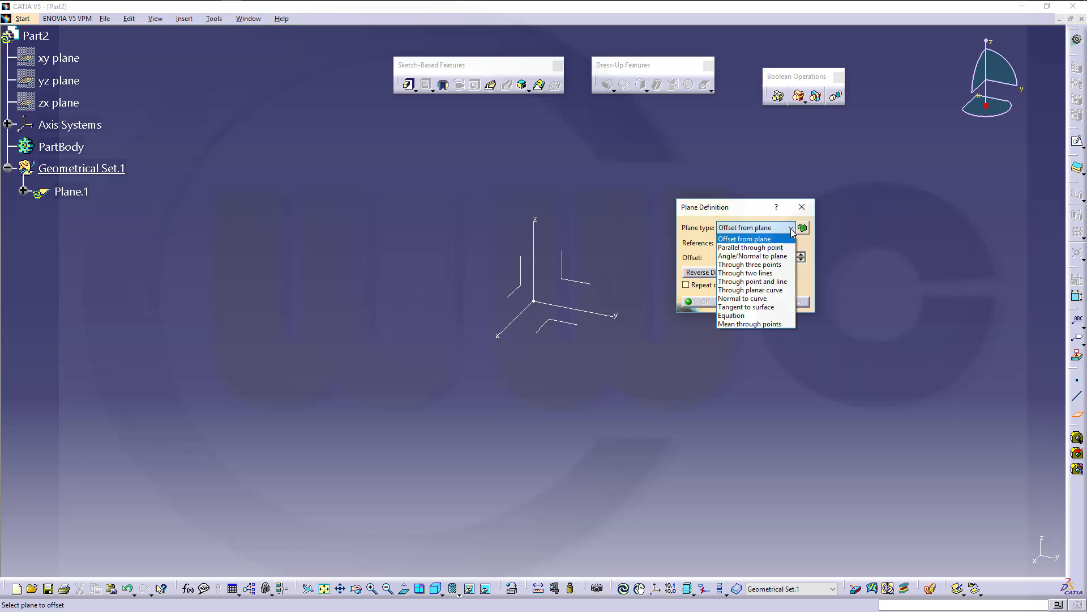
pyautogui.click(781, 256)
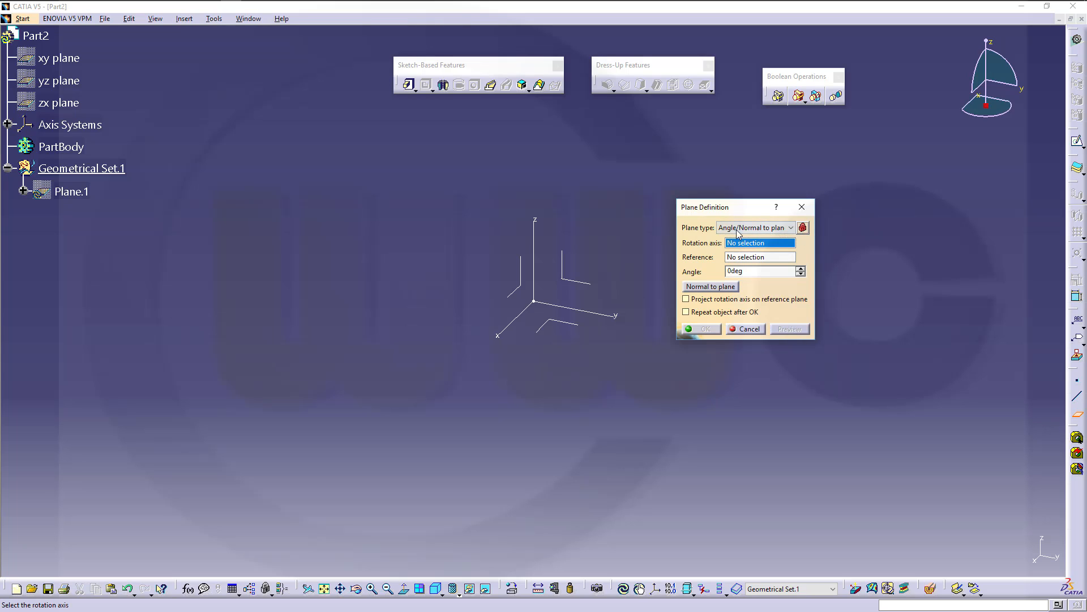
pyautogui.click(597, 315)
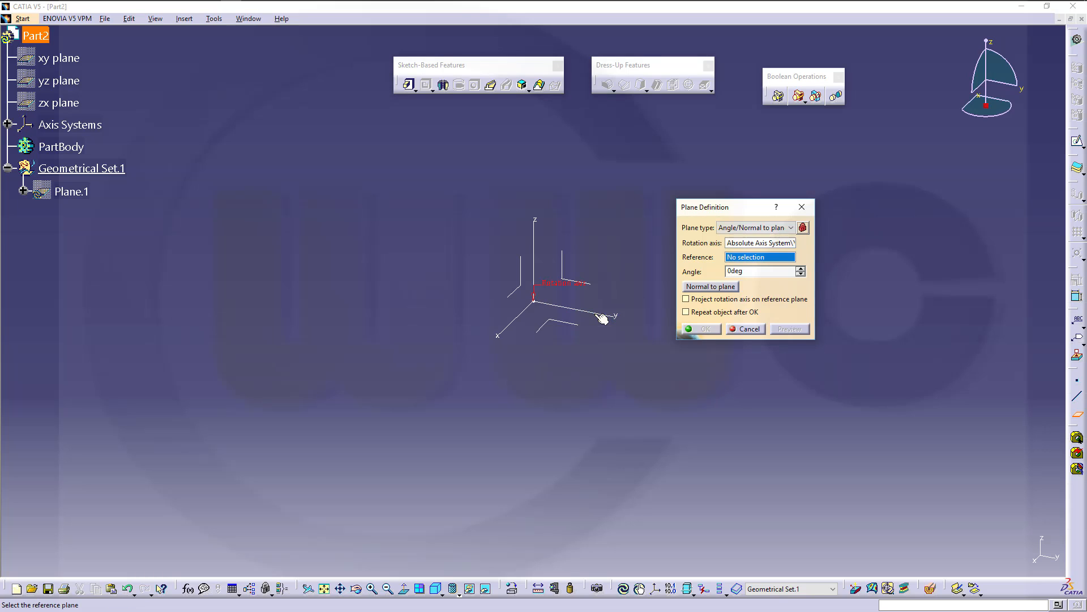
pyautogui.click(564, 261)
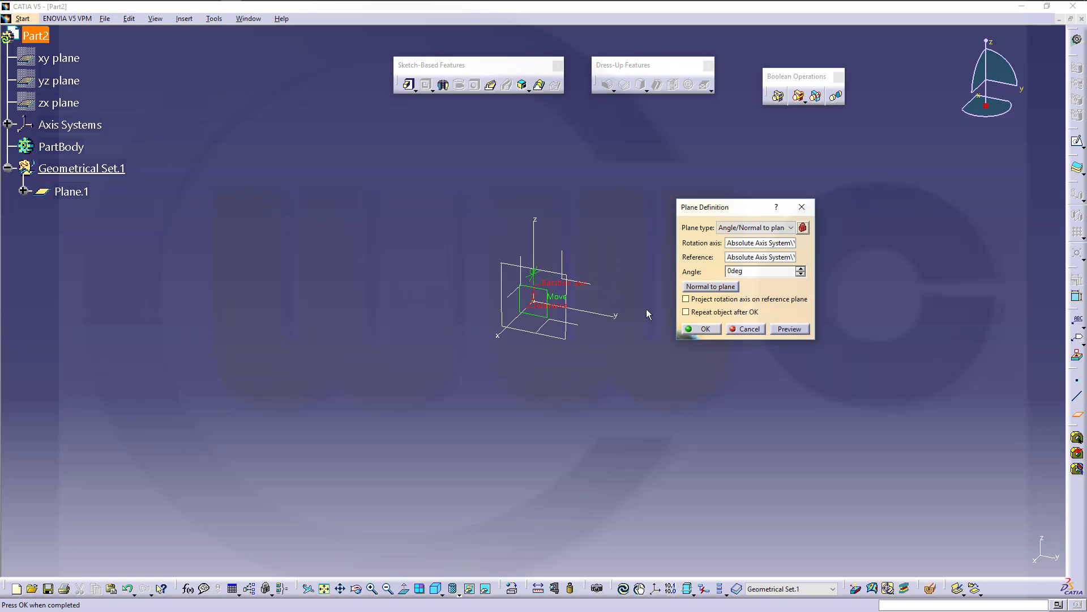
# - Set the new reference plane's rotation angle to -45 deg and create the plane
pyautogui.moveTo(768, 274); pyautogui.dragTo(685, 263)
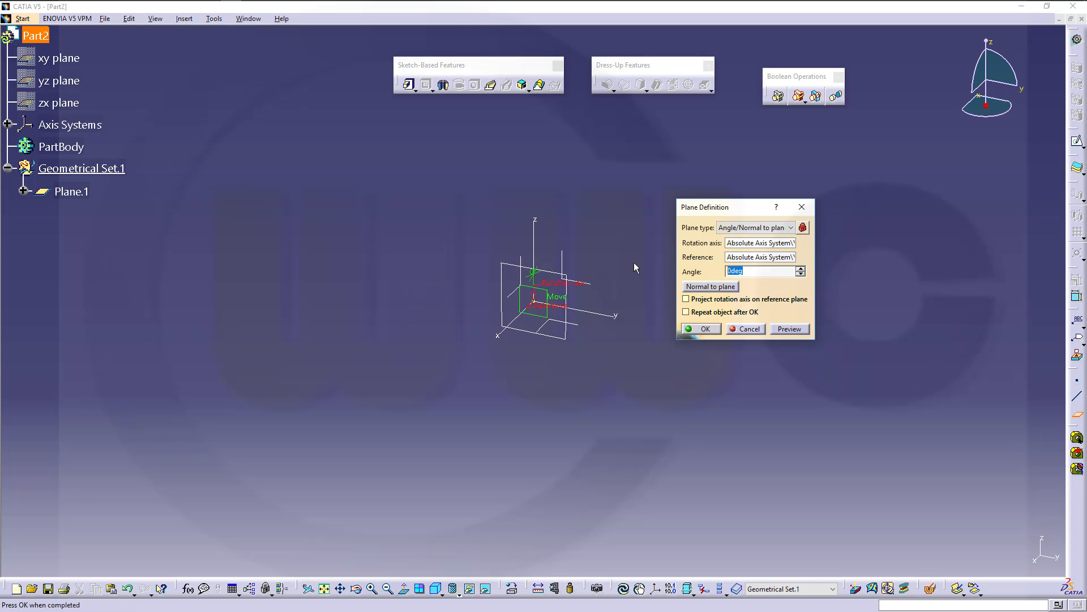
pyautogui.write('45')
pyautogui.press('Tab')
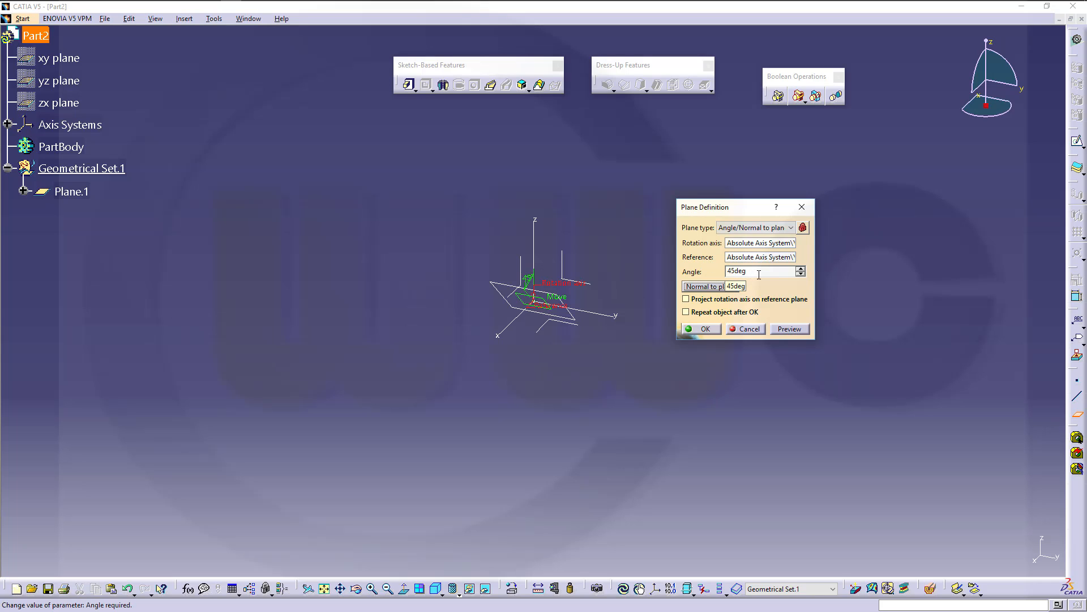
pyautogui.moveTo(760, 275); pyautogui.dragTo(660, 265)
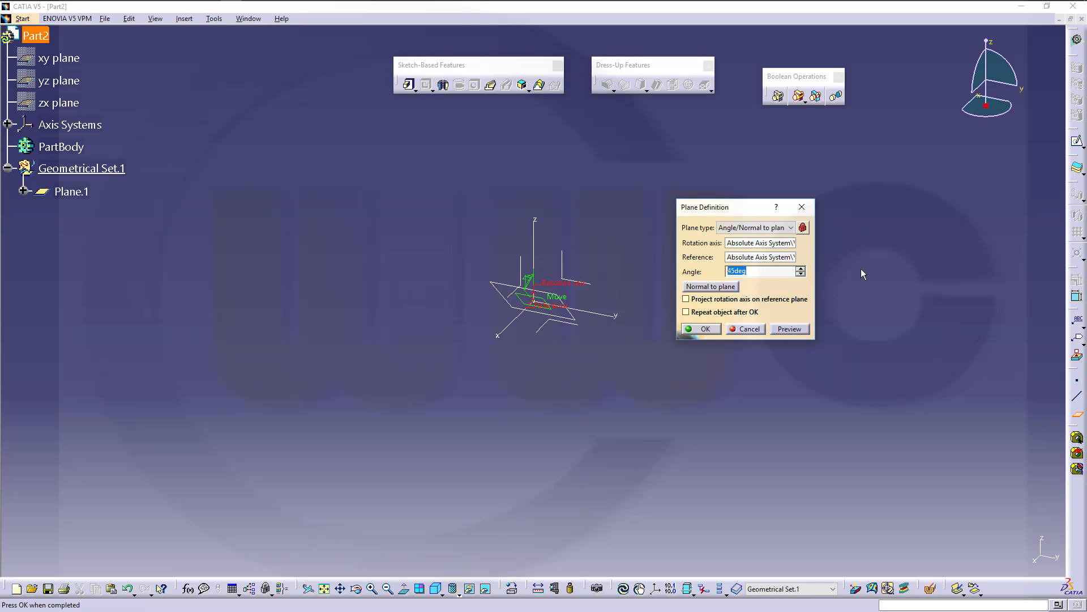
pyautogui.write('-45')
pyautogui.press('Return')
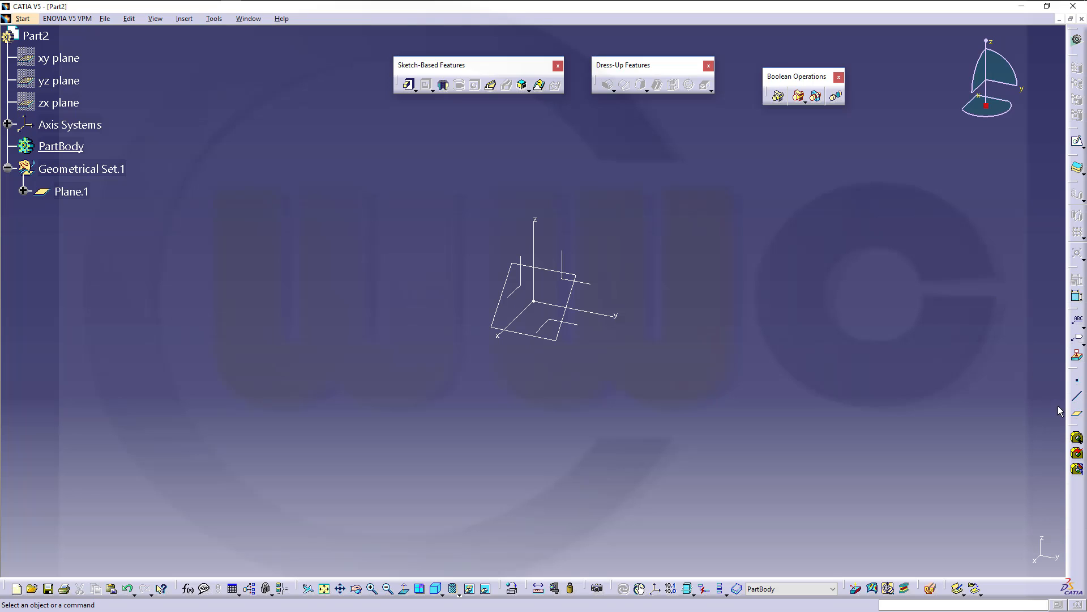
# - Create an Offset from plane reference plane 123,3 mm from the angled Plane.1
pyautogui.click(1077, 414)
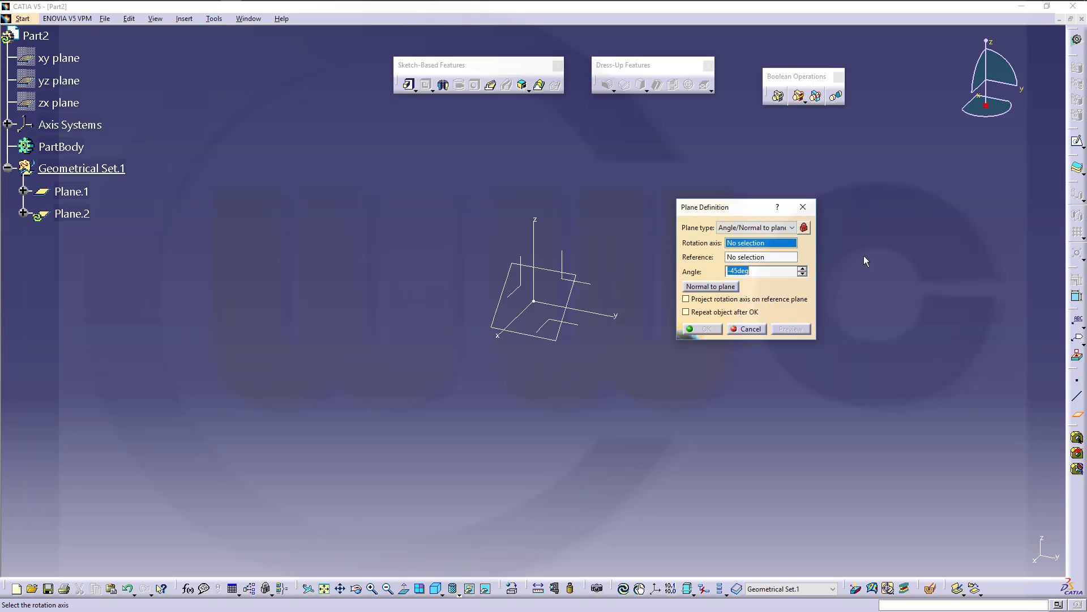
pyautogui.click(792, 227)
pyautogui.click(748, 238)
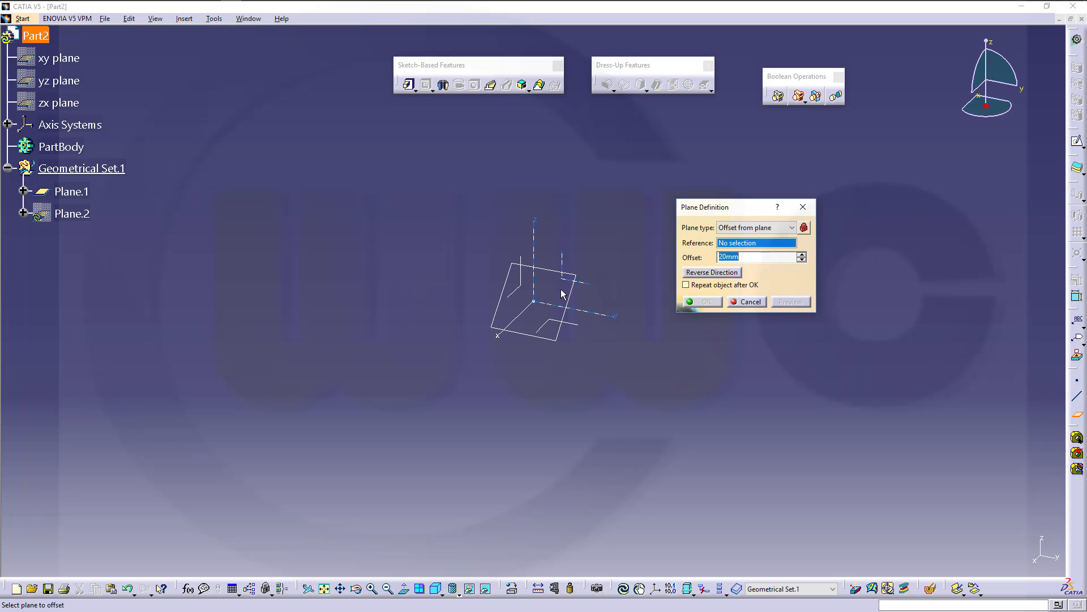
pyautogui.click(566, 296)
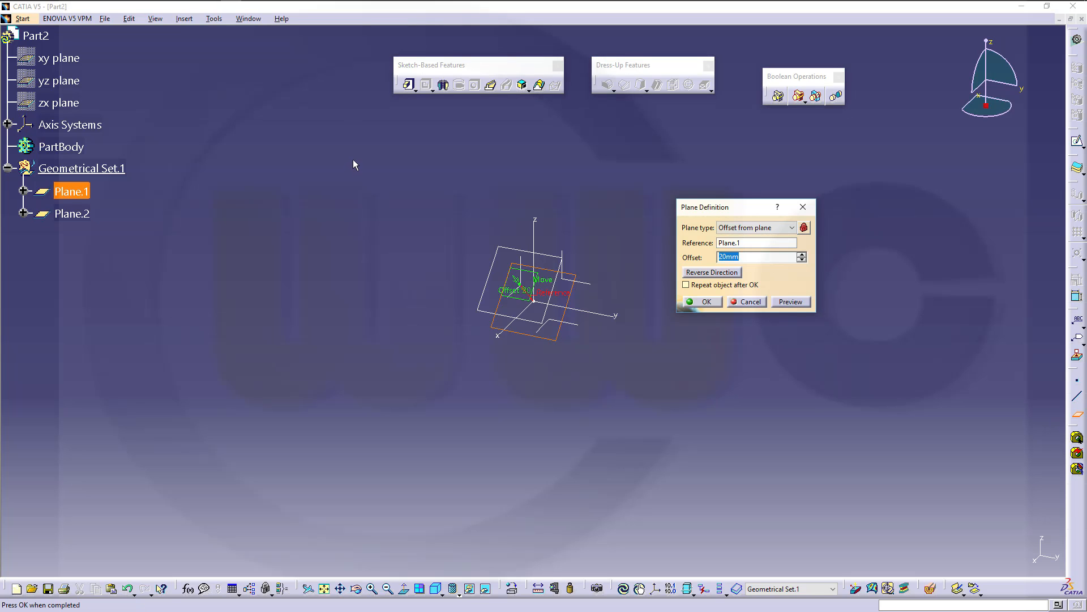
pyautogui.write('123,3')
pyautogui.press('Return')
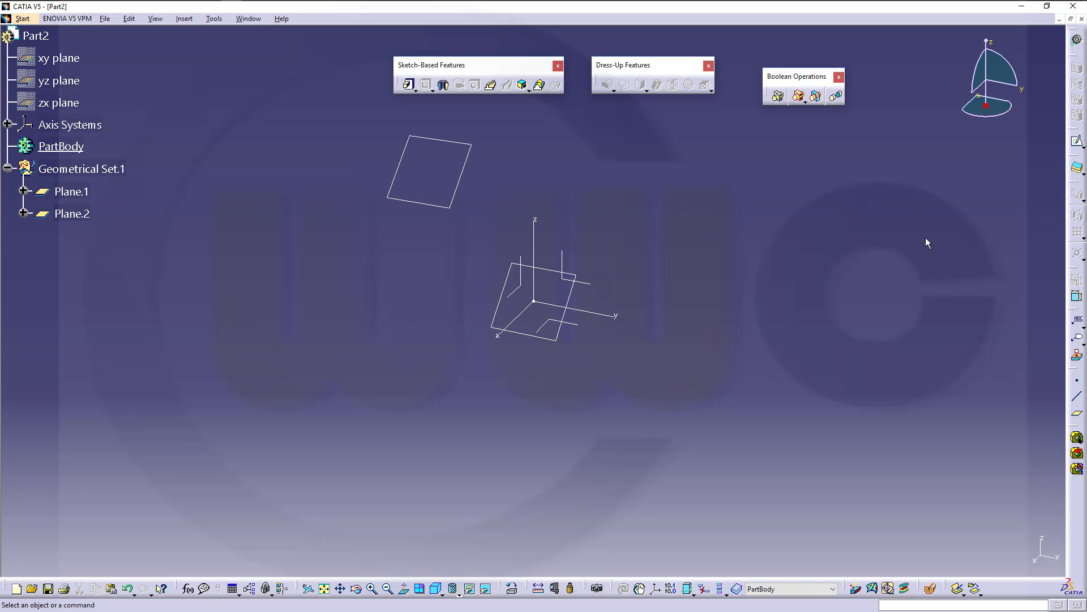
# - Create another parallel reference plane offset 156,1 mm from Plane.2
pyautogui.click(1078, 417)
pyautogui.click(459, 202)
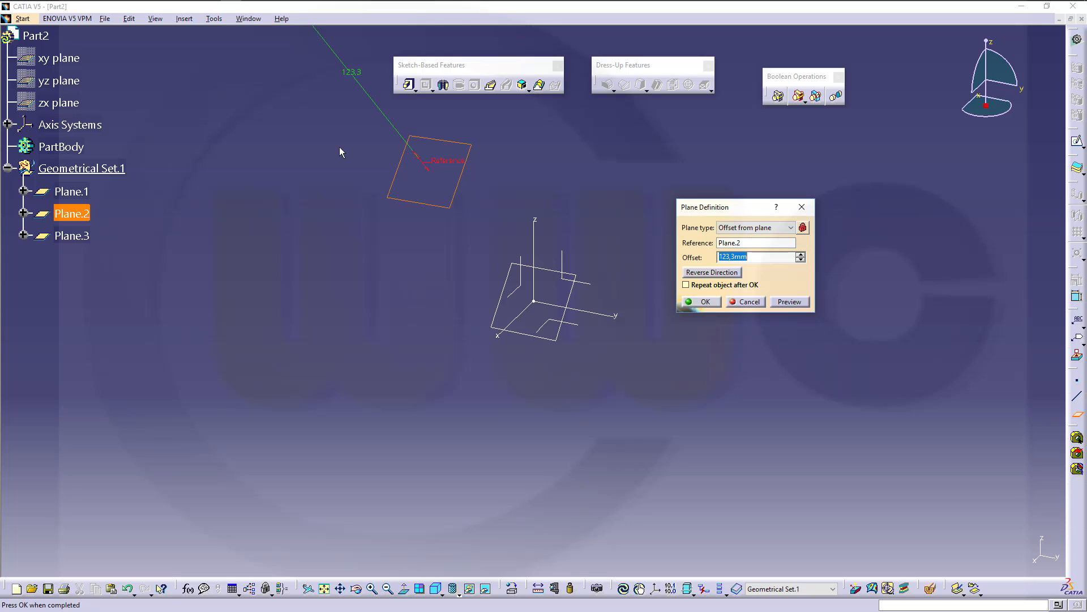
pyautogui.write('156,1')
pyautogui.press('Return')
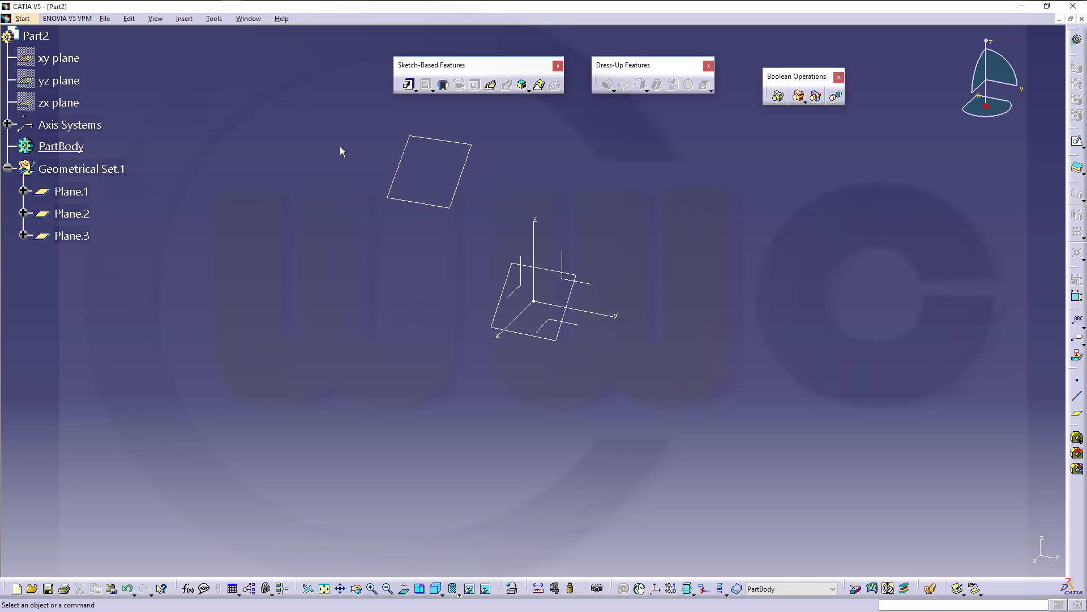
pyautogui.moveTo(577, 205); pyautogui.dragTo(592, 250, button='middle')
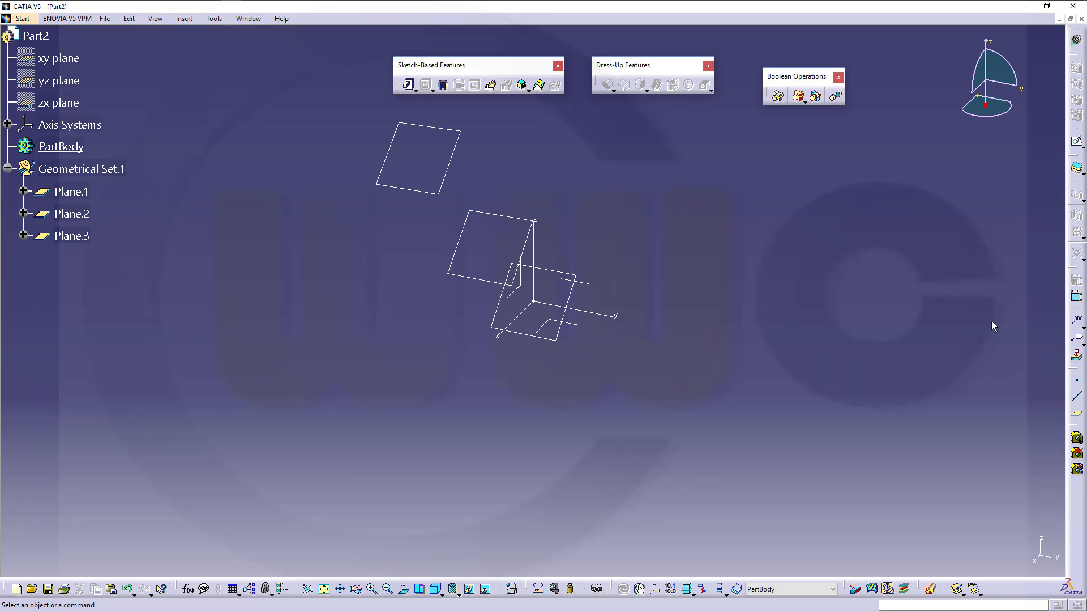
# - Create a reference plane offset 241,3 mm from the ZX plane of the absolute axis system
pyautogui.click(1077, 413)
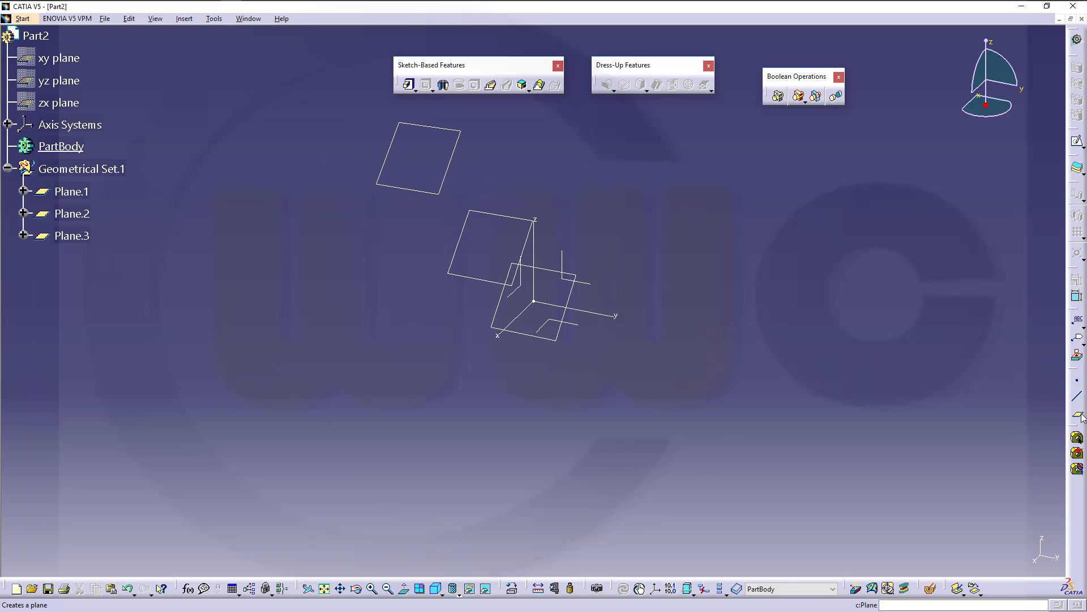
pyautogui.click(517, 300)
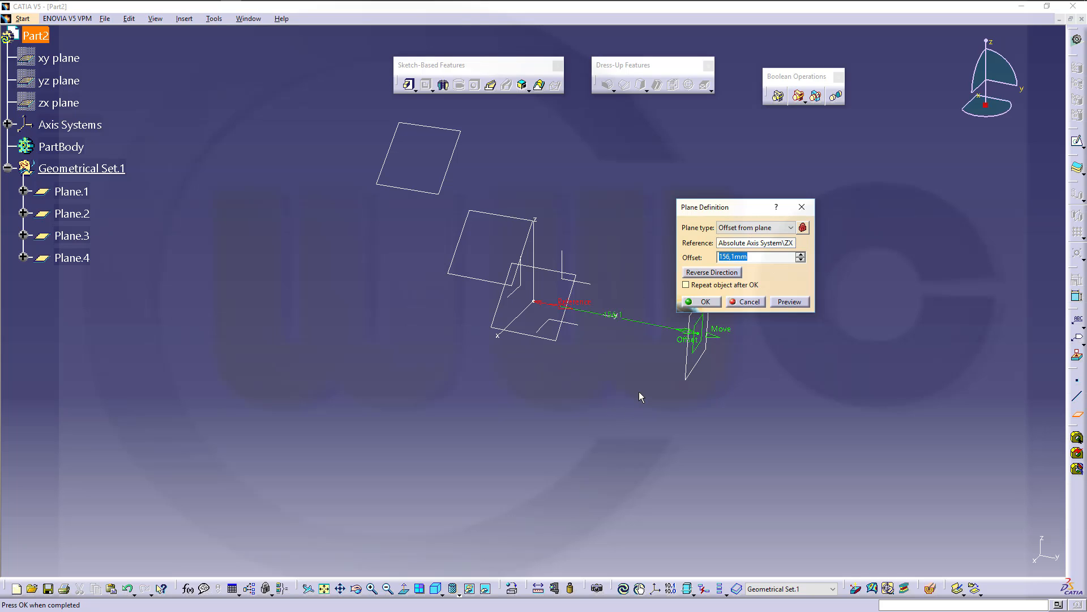
pyautogui.write('241,3')
pyautogui.press('Return')
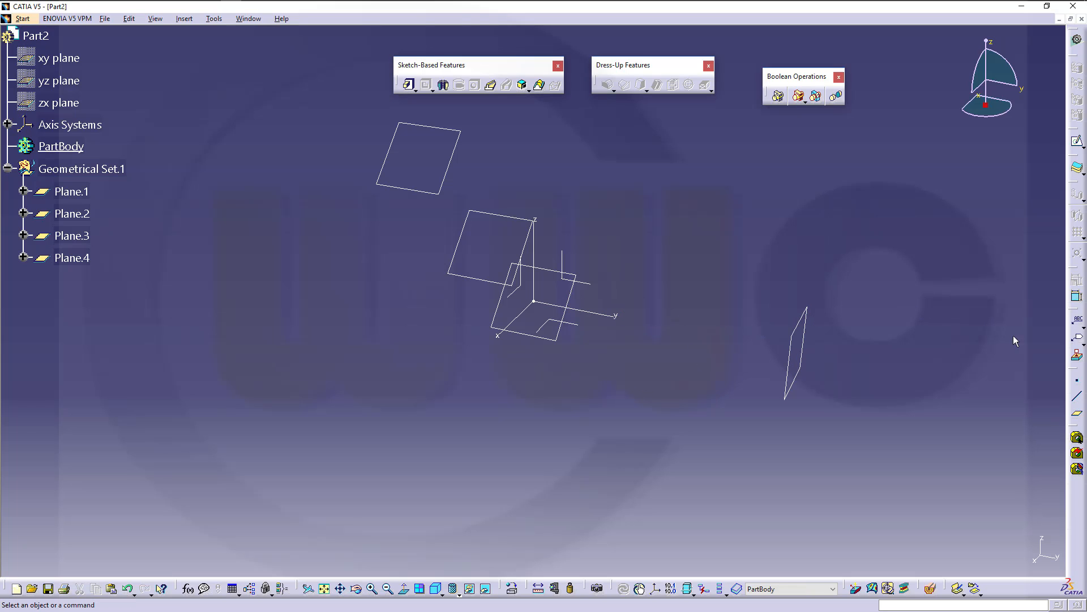
# - Create a reference plane offset -266,7 mm from the ZX plane, on the opposite side of the axis system
pyautogui.click(1077, 418)
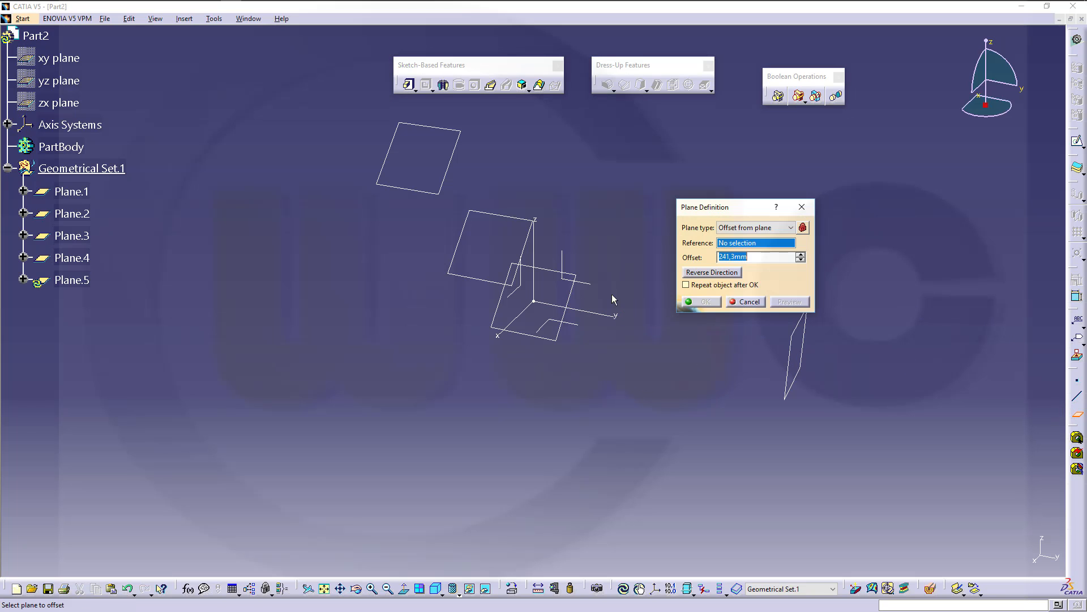
pyautogui.click(520, 299)
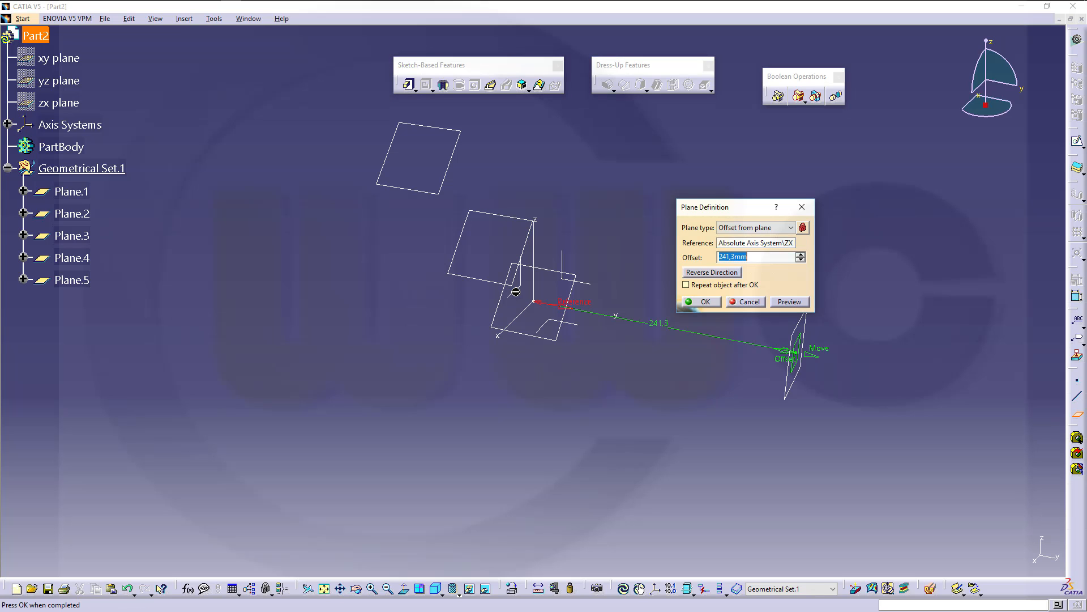
pyautogui.click(718, 275)
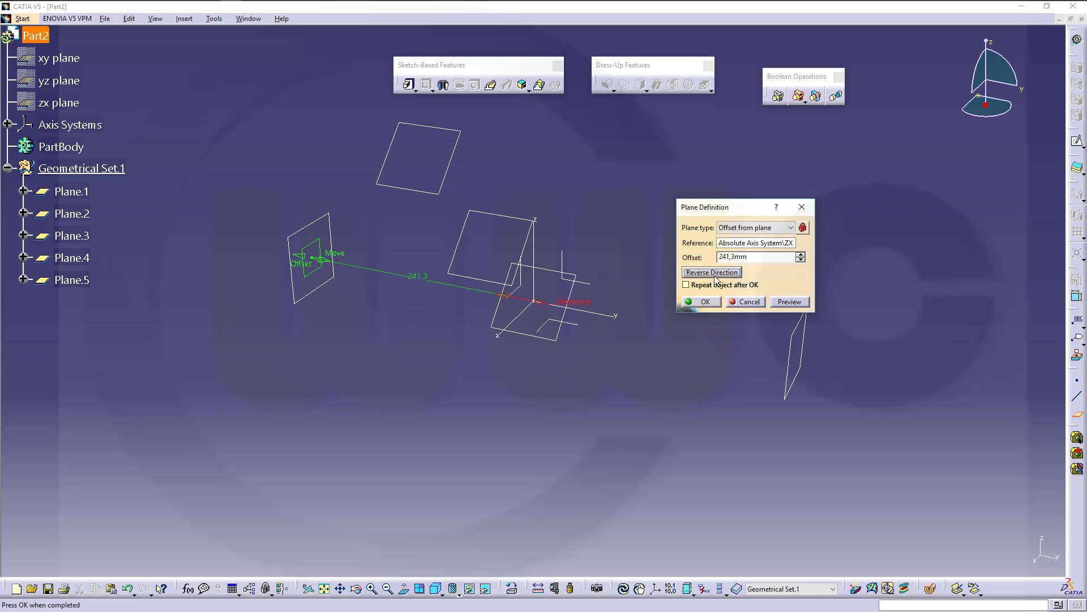
pyautogui.click(713, 272)
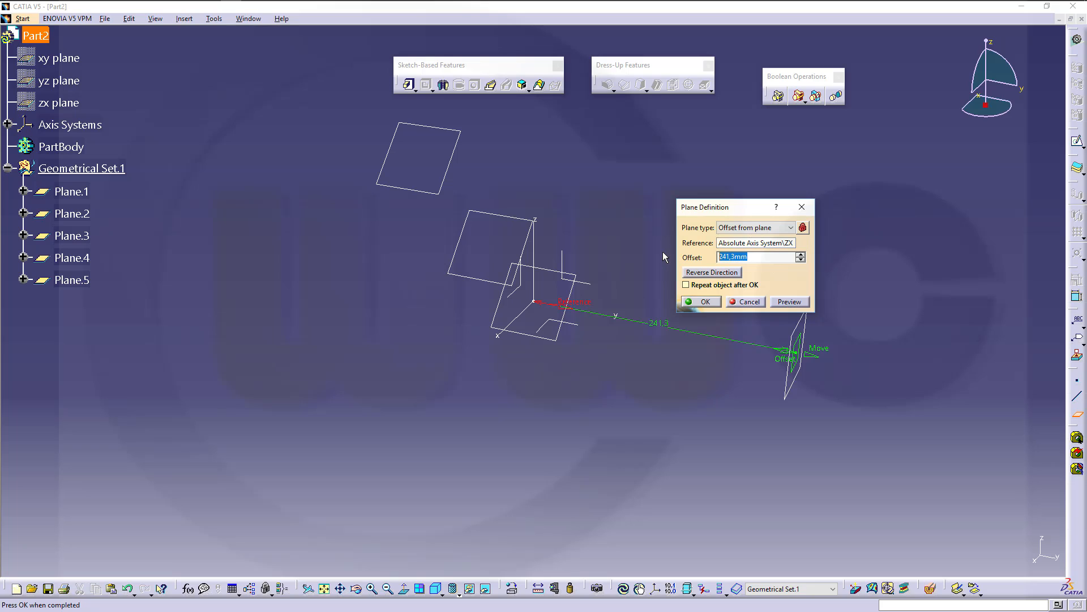
pyautogui.write('-266,7')
pyautogui.press('Return')
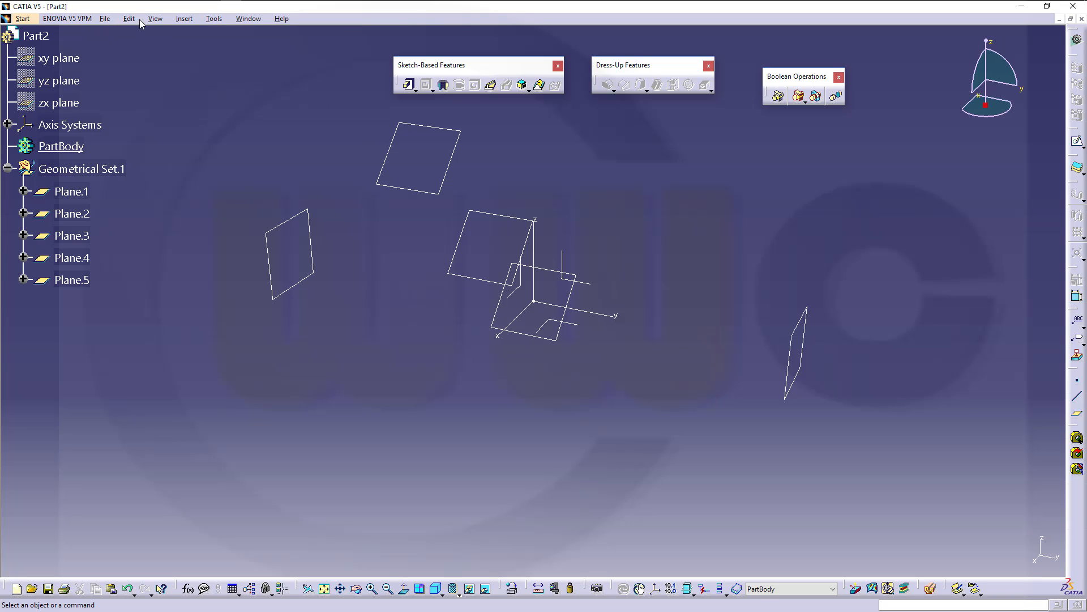
# - Switch the view's projection from perspective to parallel
pyautogui.click(154, 19)
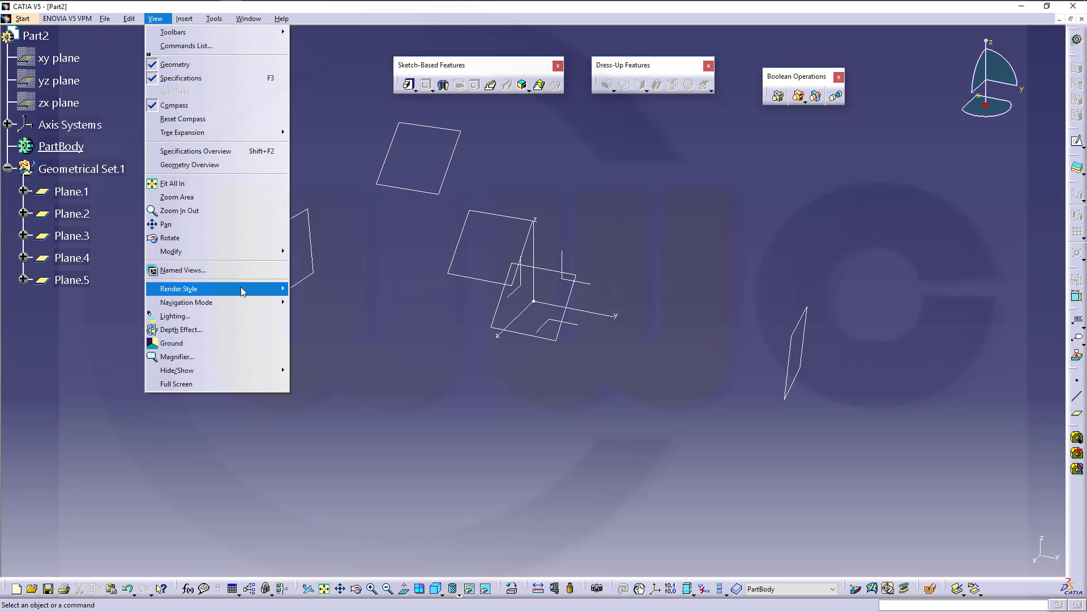
pyautogui.moveTo(243, 290)
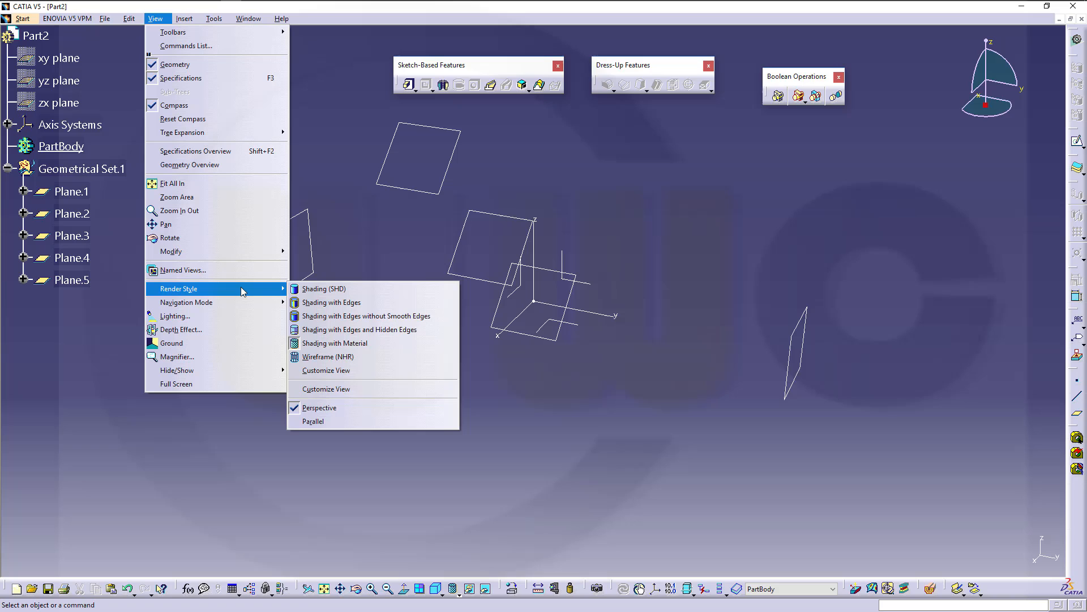
pyautogui.click(320, 420)
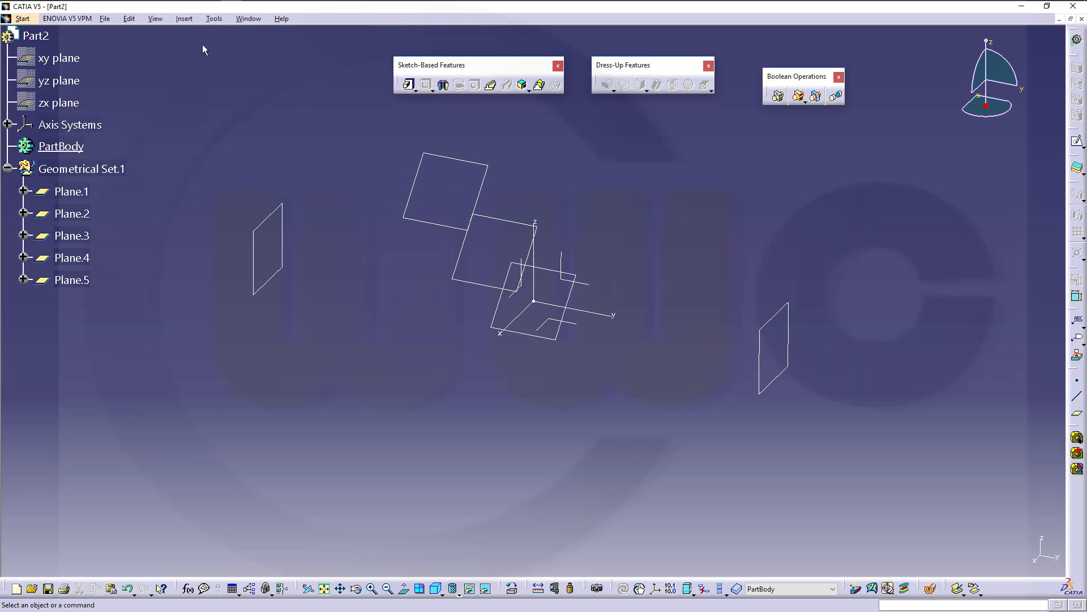
# - Insert a new body and start a positioned sketch in it on Plane.2
pyautogui.click(185, 19)
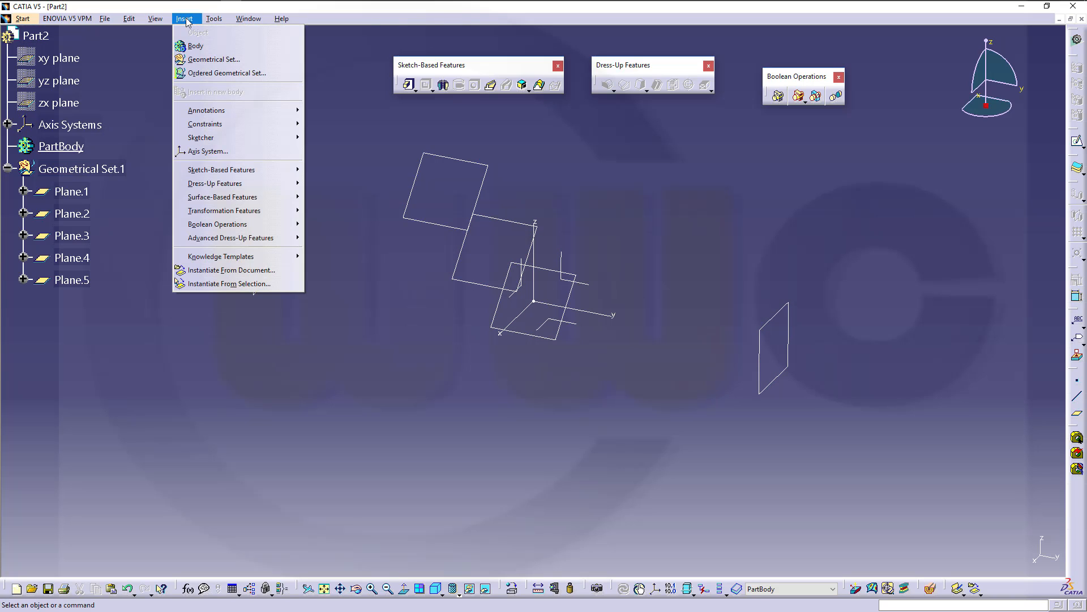
pyautogui.click(197, 47)
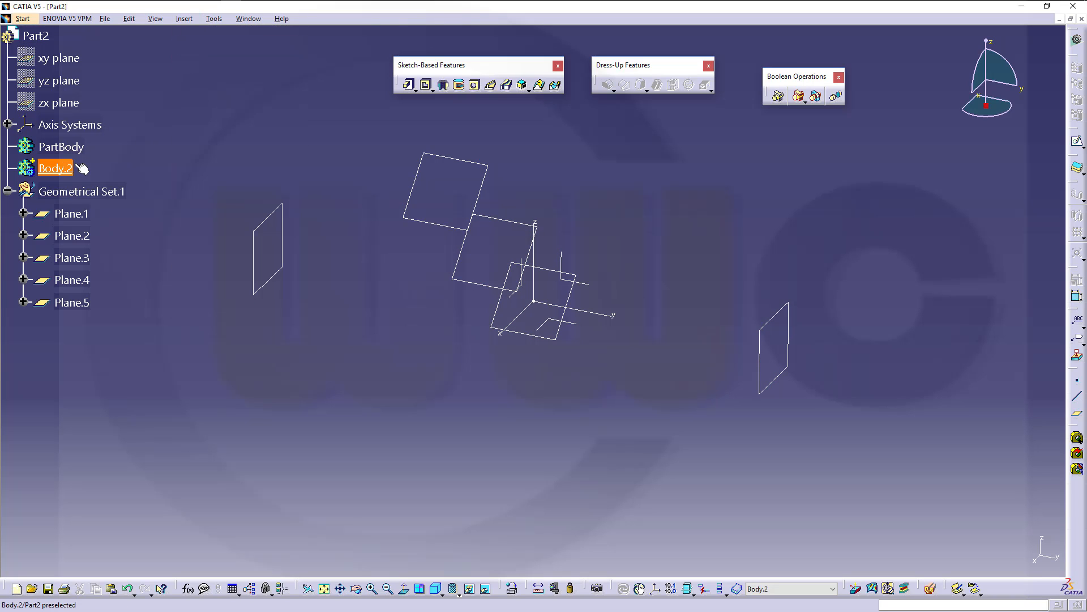
pyautogui.click(1074, 144)
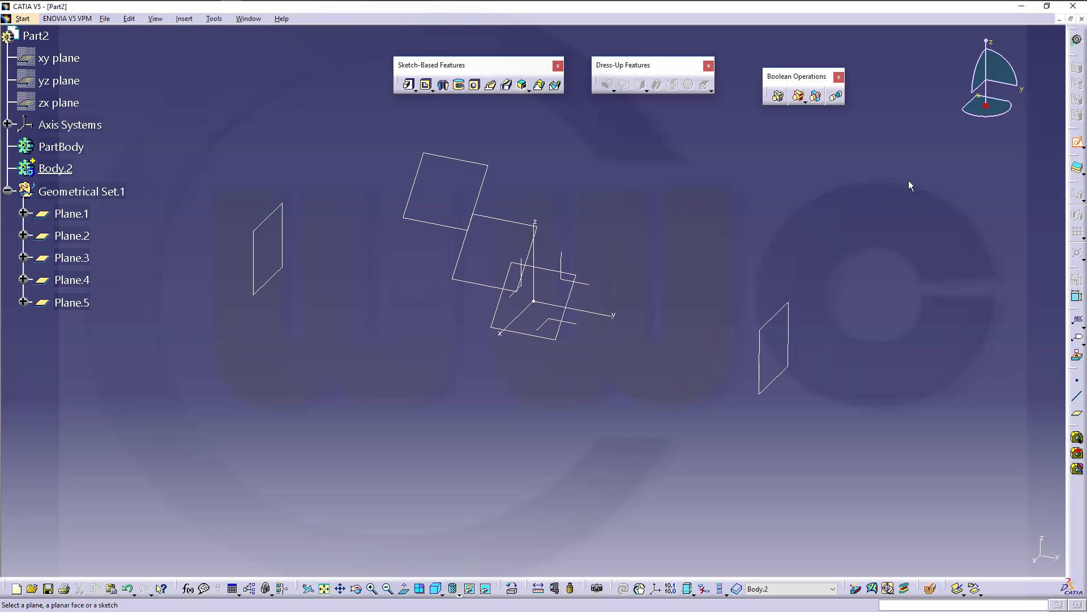
pyautogui.click(1083, 149)
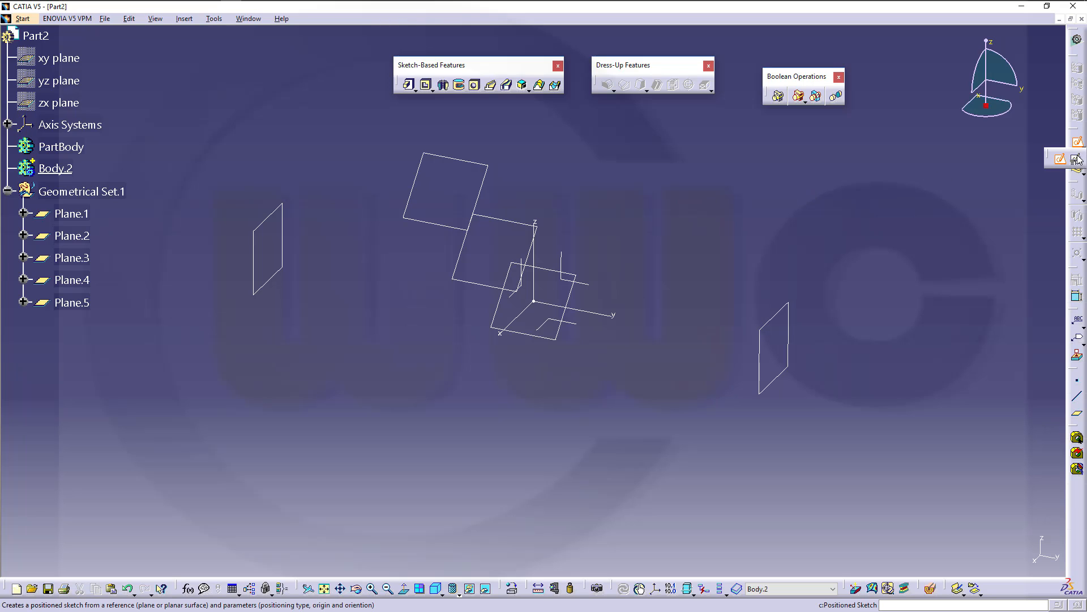
pyautogui.click(1077, 159)
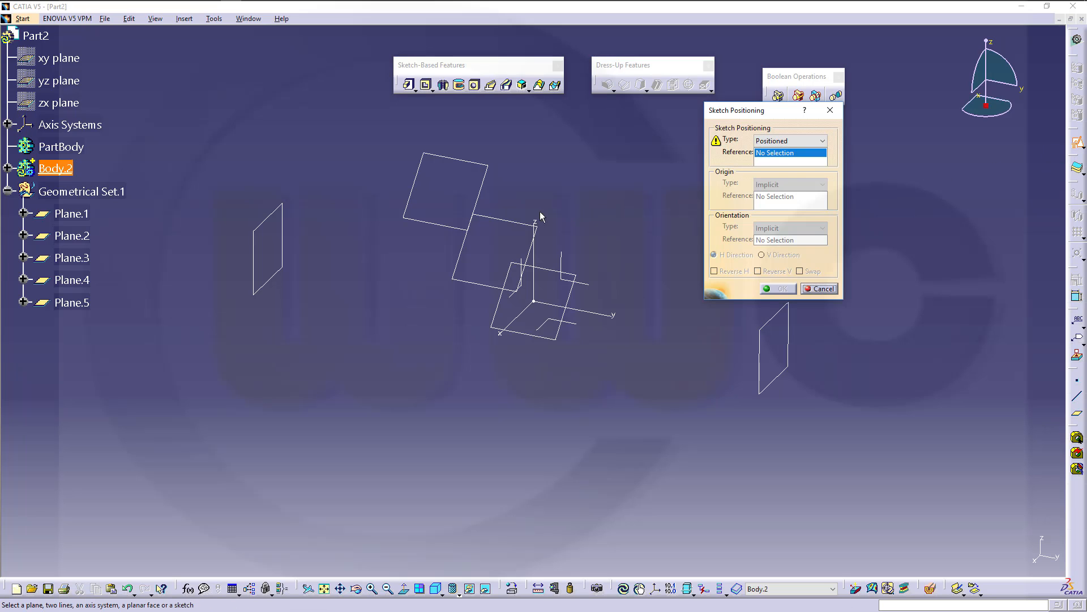
pyautogui.click(502, 223)
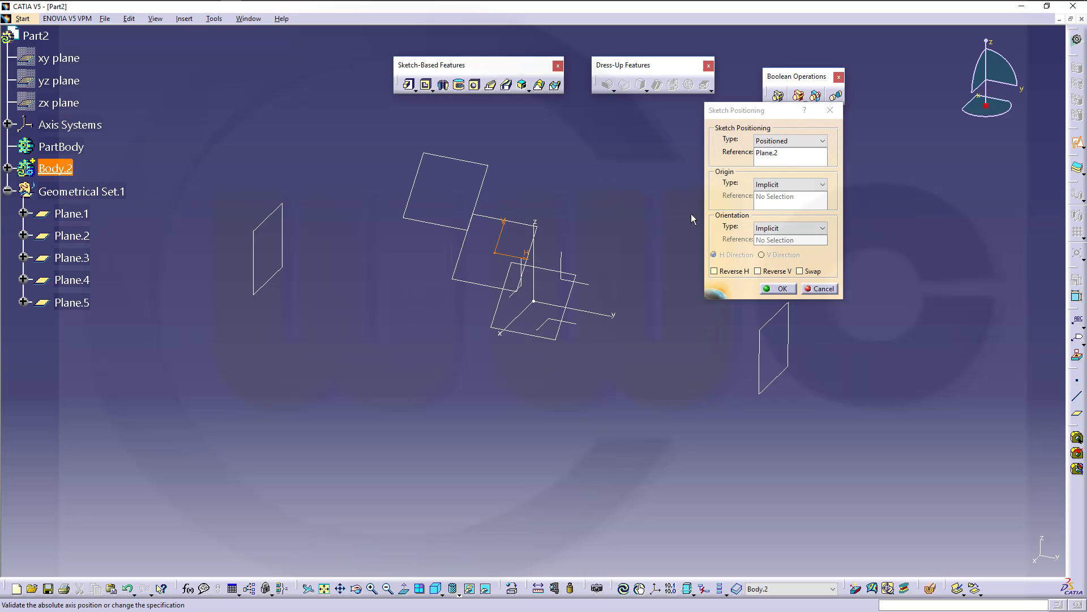
pyautogui.click(778, 289)
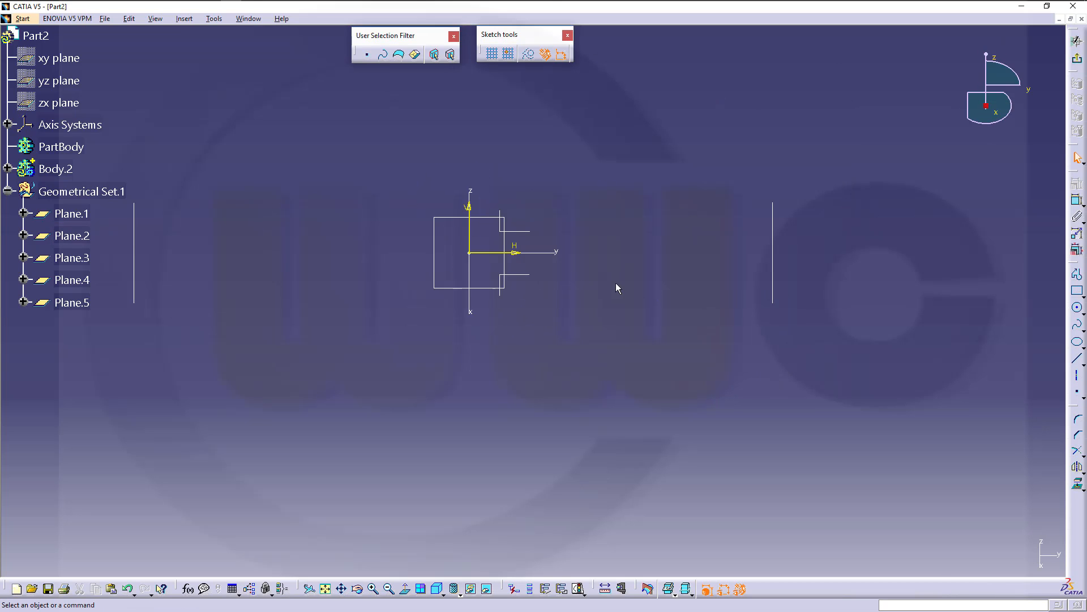
# - Hide the sketch's H and V axes and draw a circle about 176 mm in diameter, its centre above the Y axis and off the Z axis
pyautogui.moveTo(449, 184); pyautogui.dragTo(525, 260)
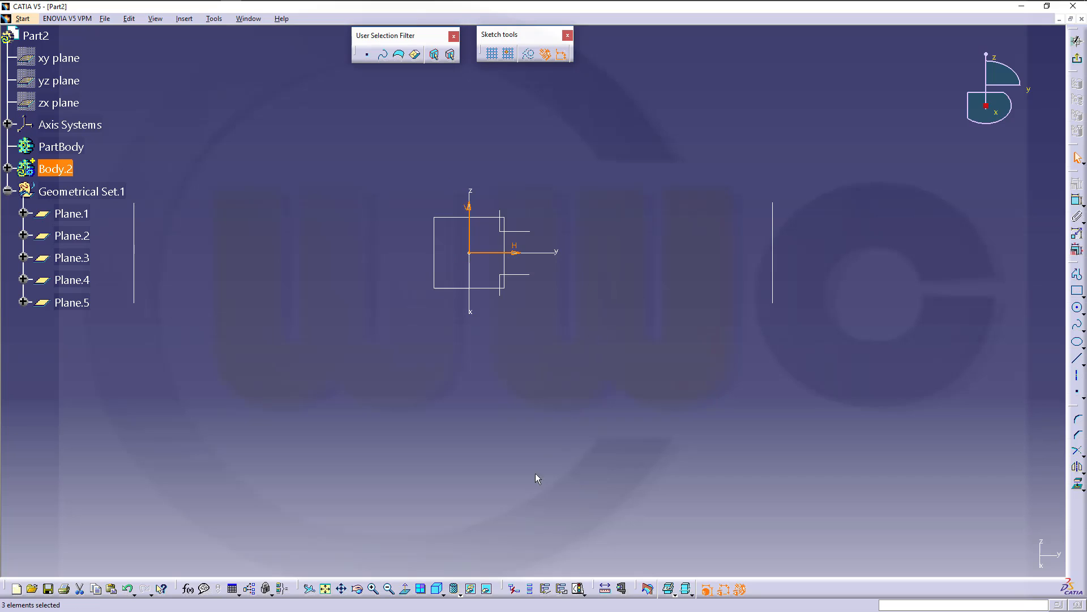
pyautogui.click(471, 591)
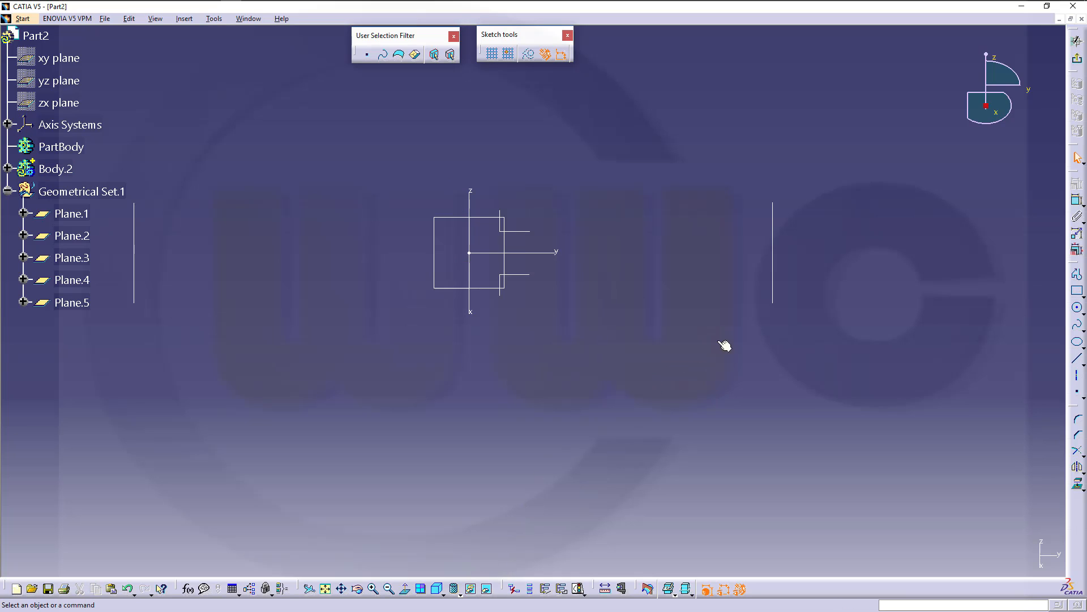
pyautogui.click(1077, 308)
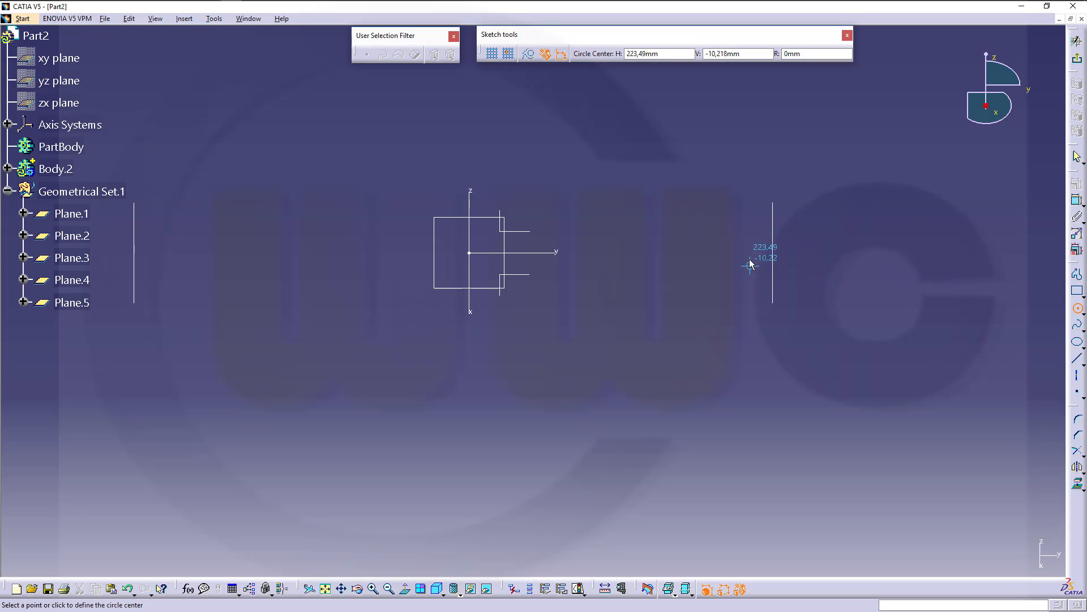
pyautogui.click(571, 192)
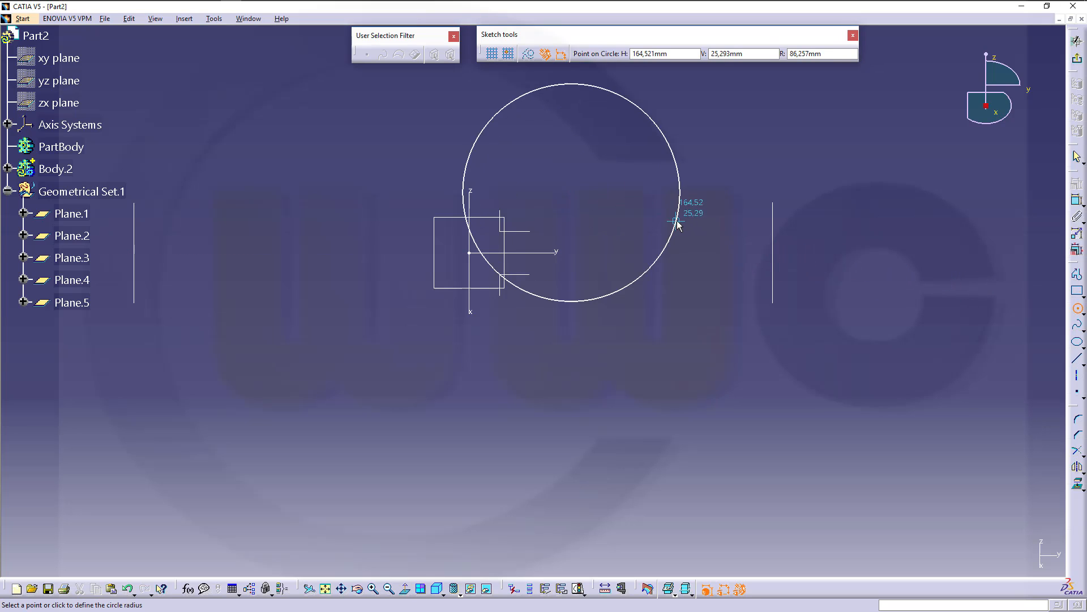
pyautogui.click(680, 219)
# - Dimension the circle's diameter and set it to 152,4 mm
pyautogui.click(1076, 199)
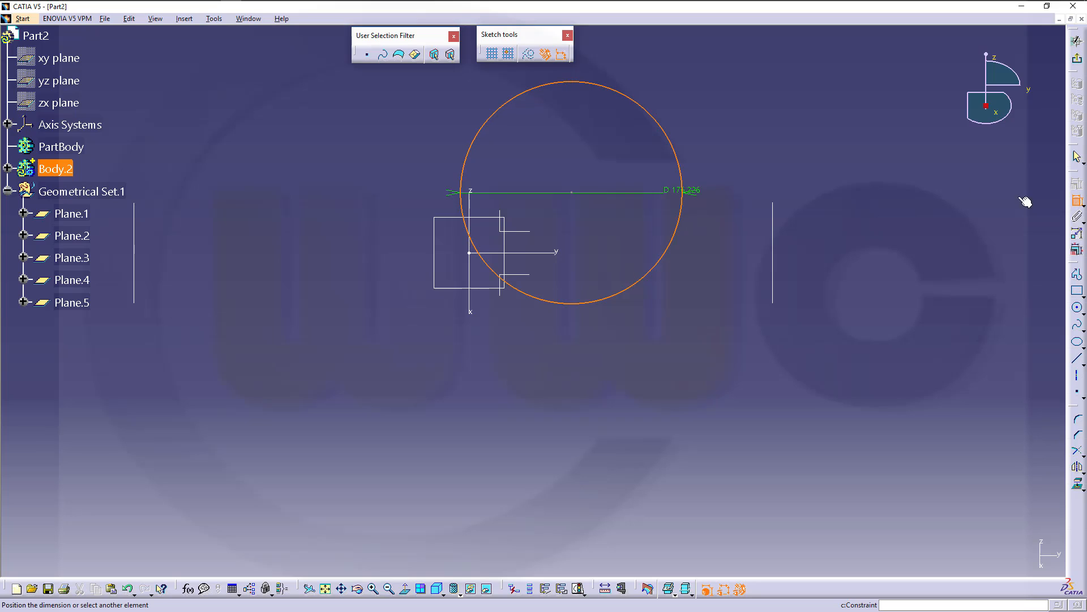
pyautogui.click(744, 138)
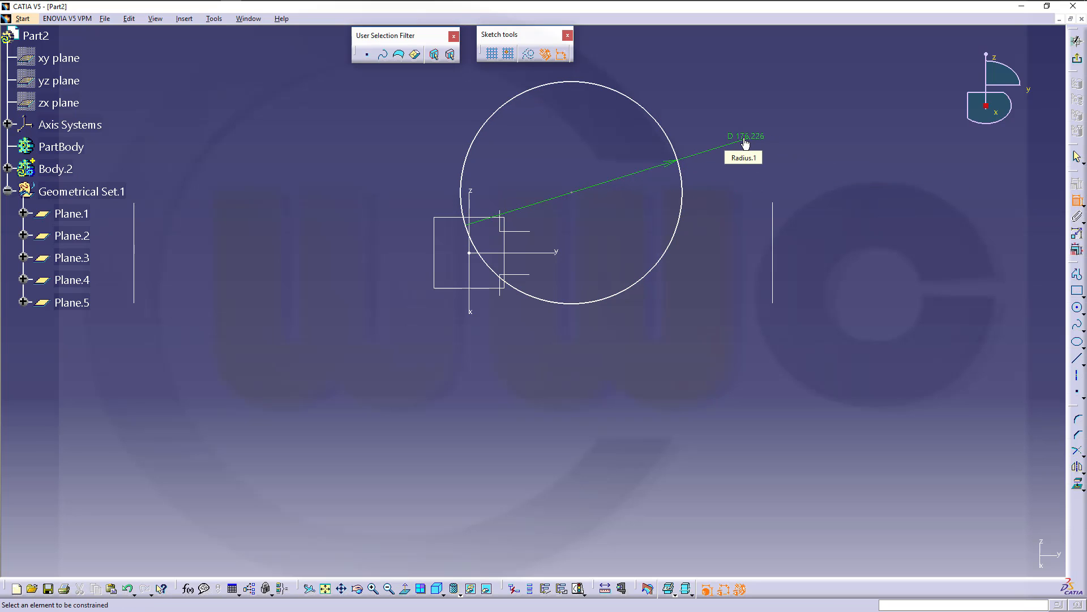
pyautogui.doubleClick(745, 143)
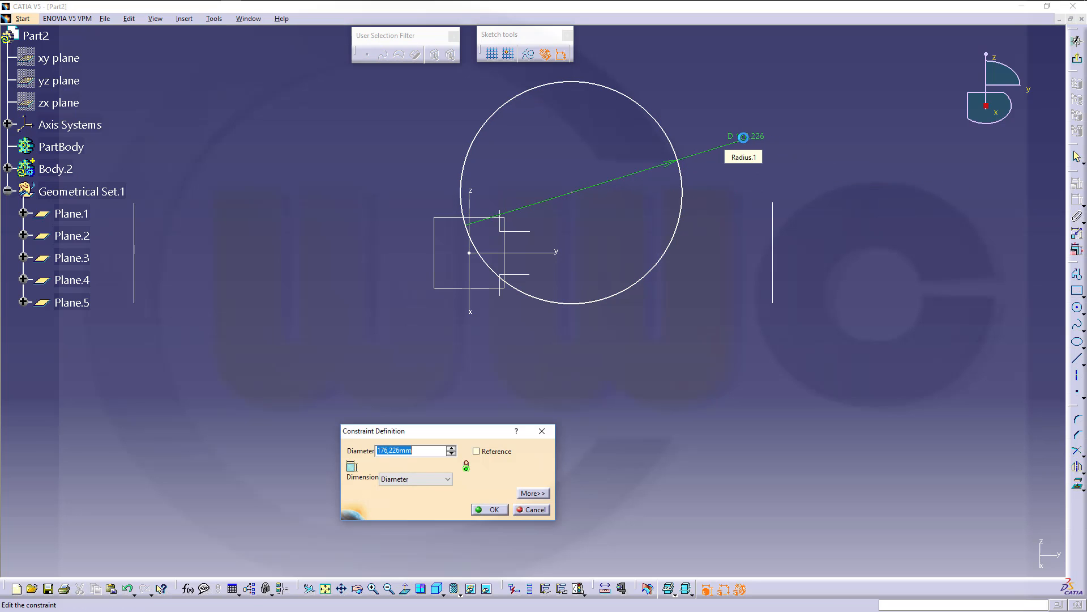
pyautogui.write('152,')
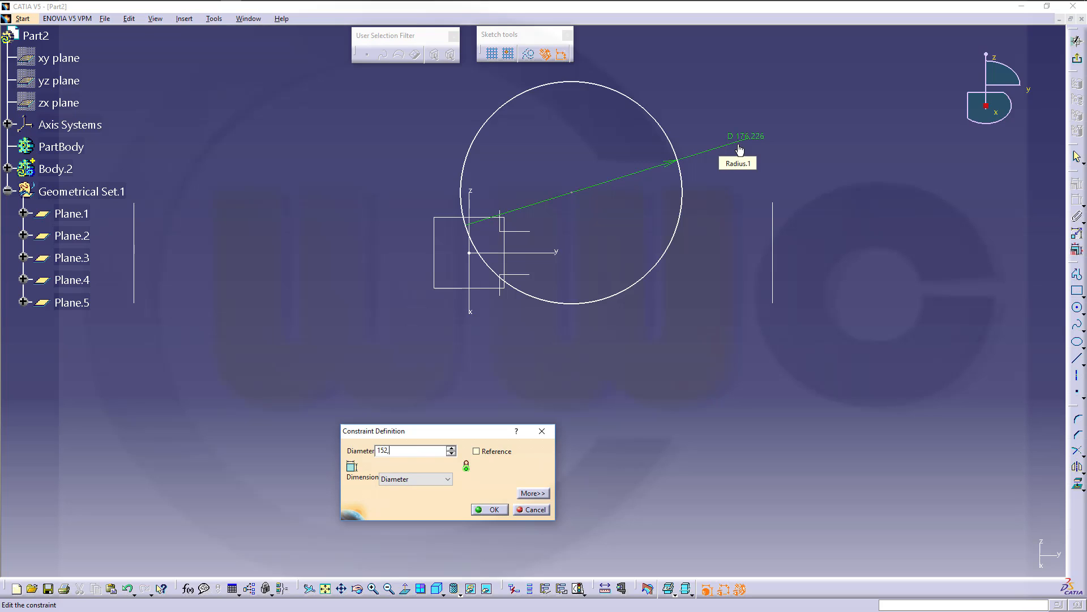
pyautogui.write('4')
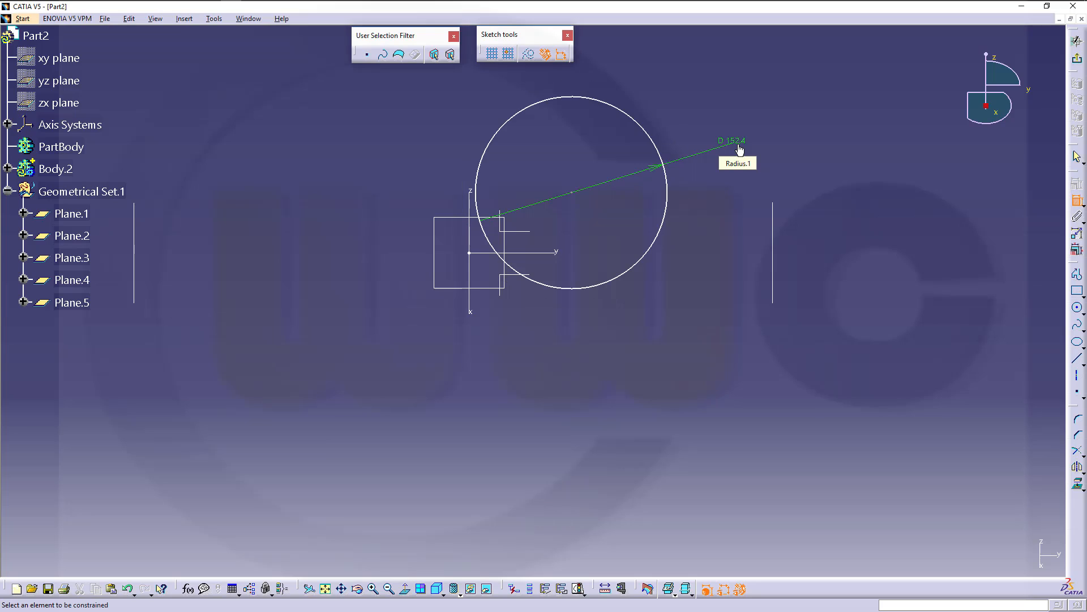
pyautogui.press('Return')
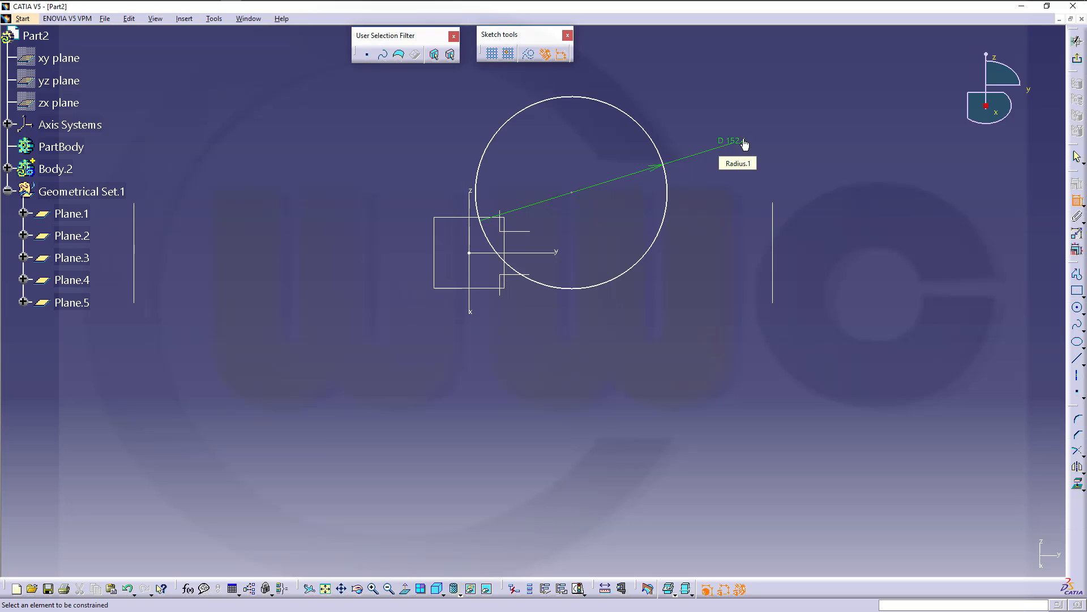
# - Constrain the circle's centre coincident with the absolute Y and Z axes, and exit the sketch
pyautogui.click(576, 198)
pyautogui.click(558, 252)
pyautogui.rightClick(558, 252)
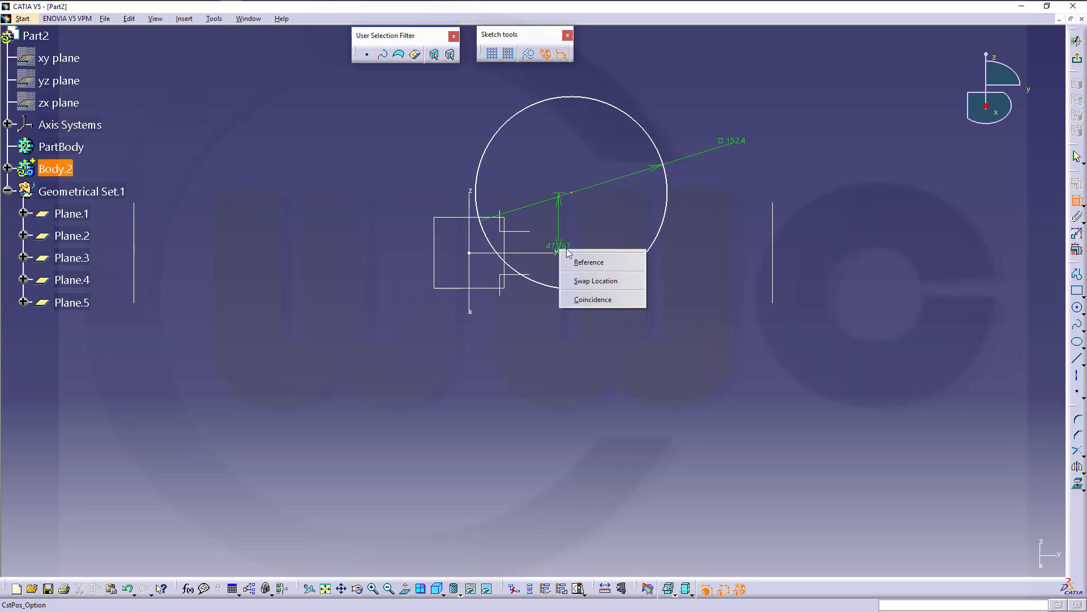
pyautogui.click(603, 302)
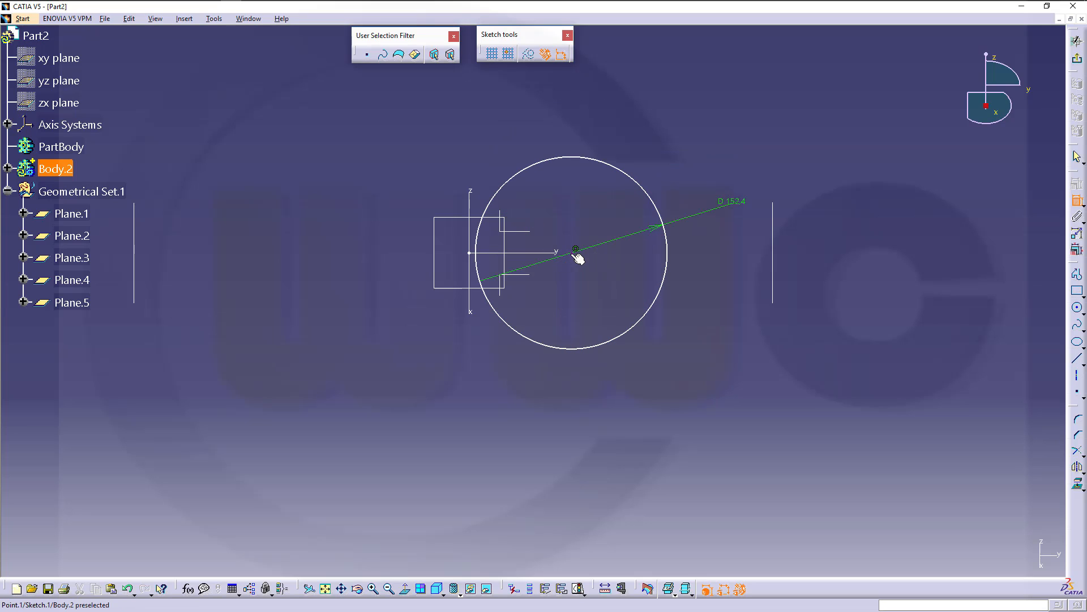
pyautogui.click(571, 252)
pyautogui.click(478, 193)
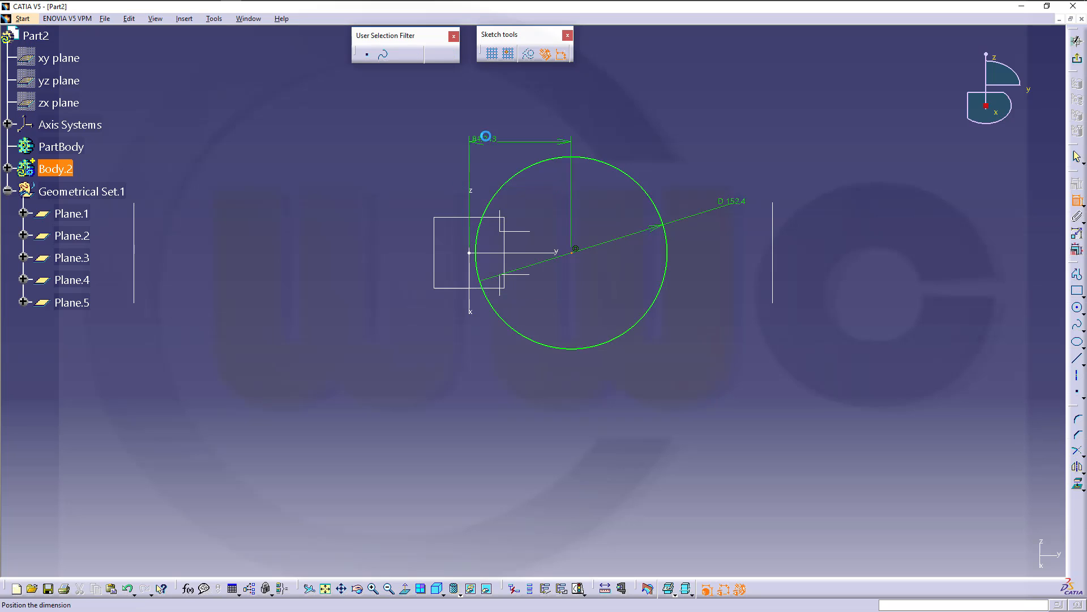
pyautogui.rightClick(486, 138)
pyautogui.click(524, 190)
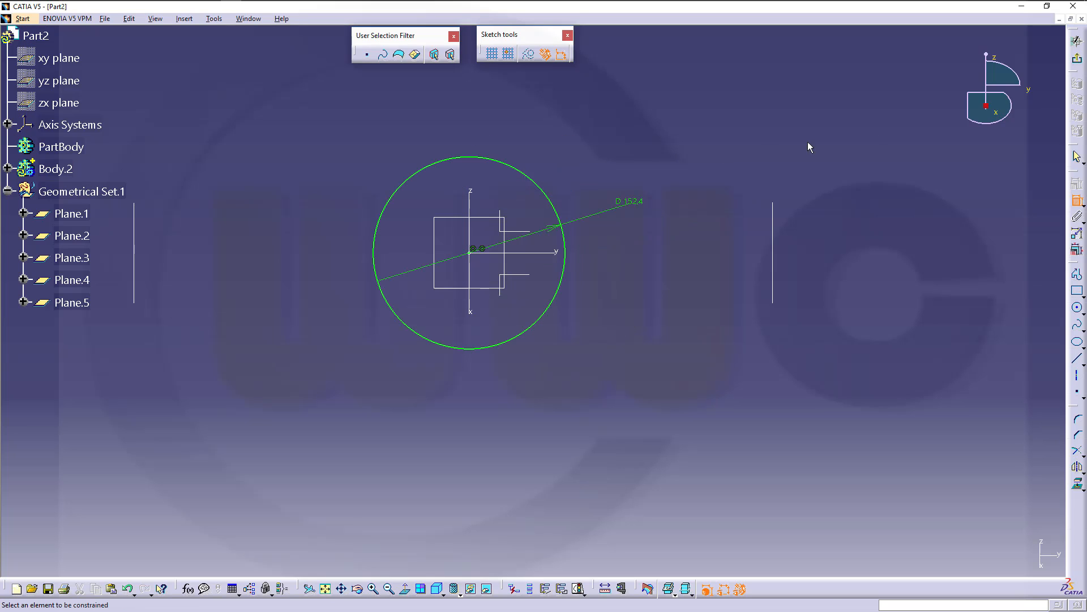
pyautogui.click(1078, 61)
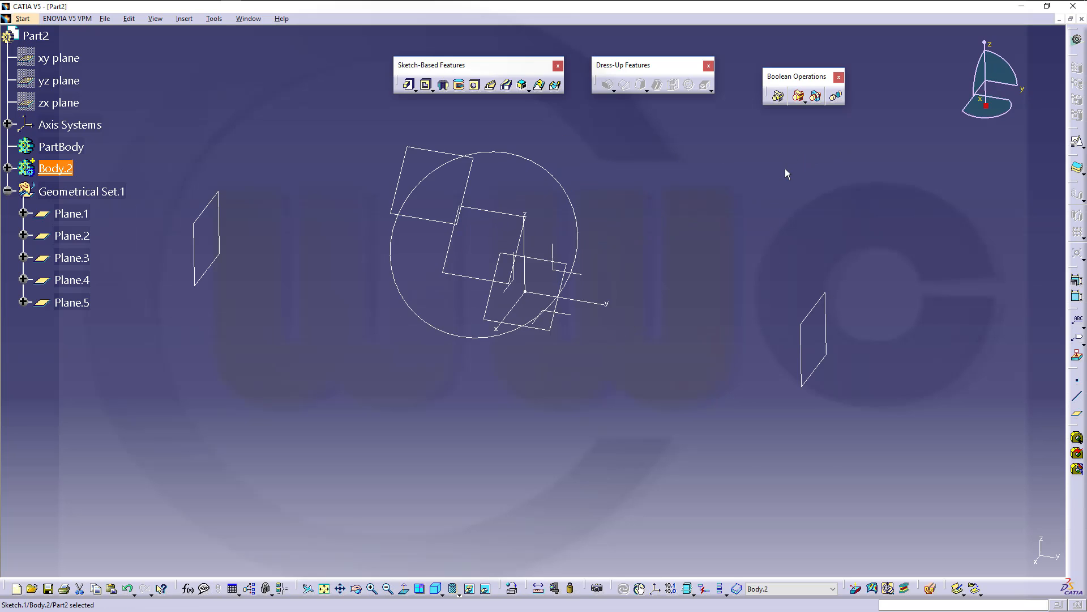
# - Create a pad from the circle sketch using the Up to plane limit with Plane.3
pyautogui.click(409, 85)
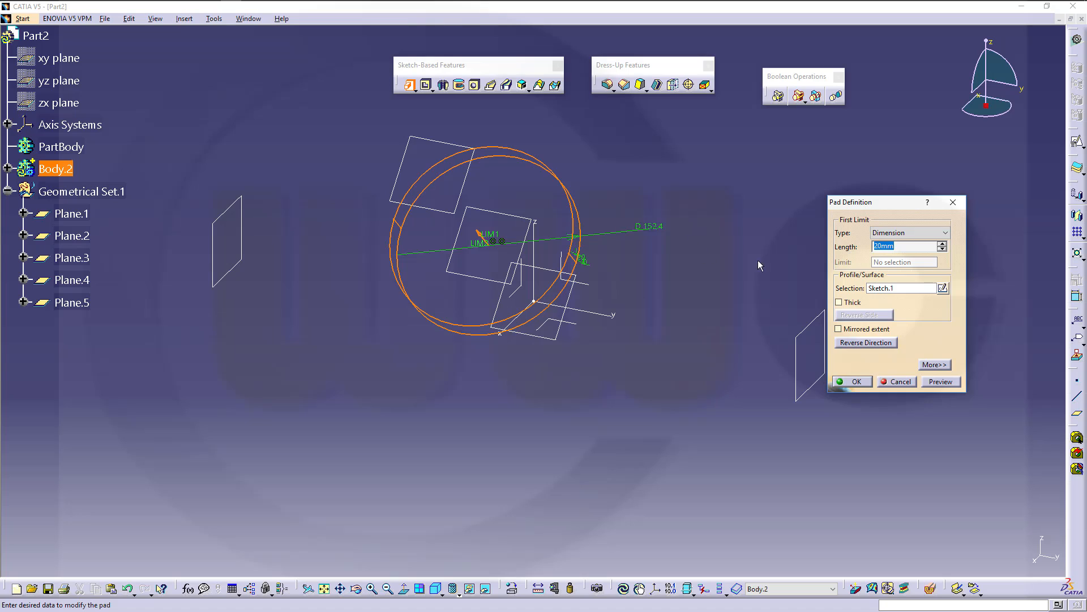
pyautogui.click(945, 233)
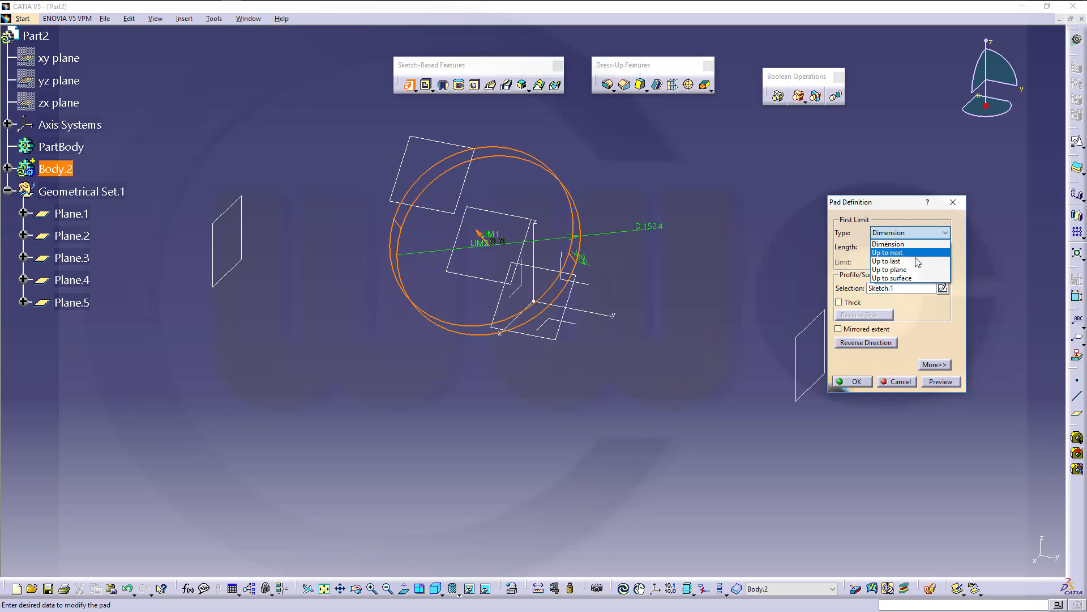
pyautogui.click(905, 269)
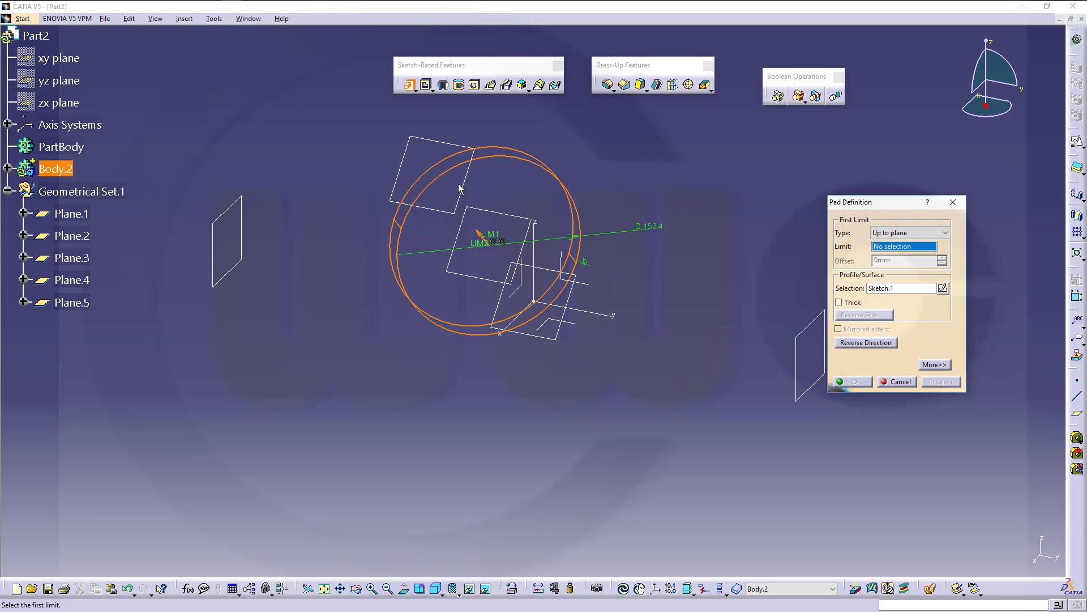
pyautogui.click(463, 188)
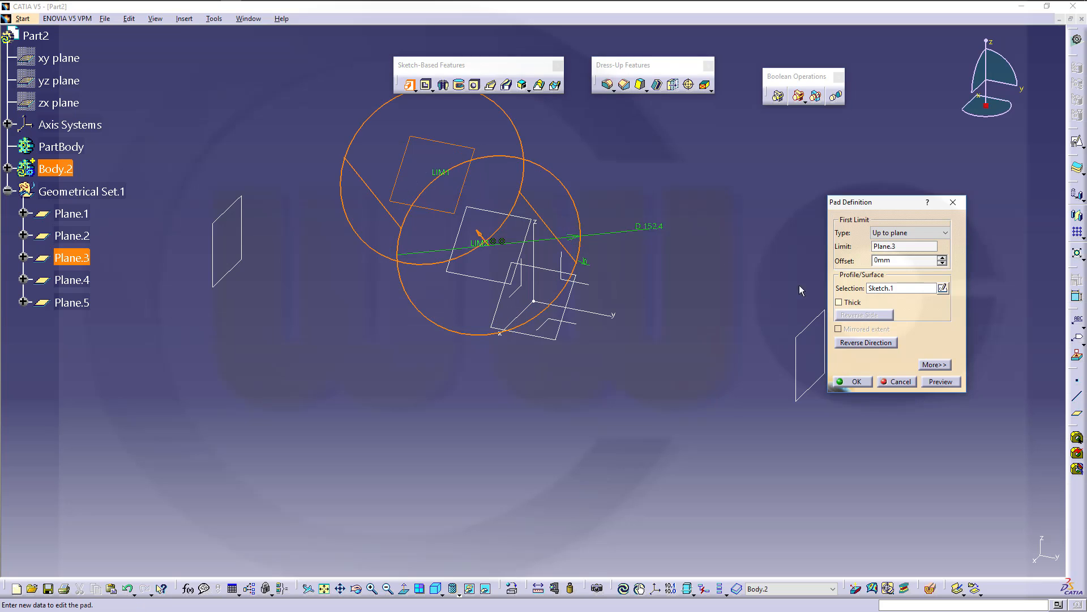
pyautogui.click(857, 382)
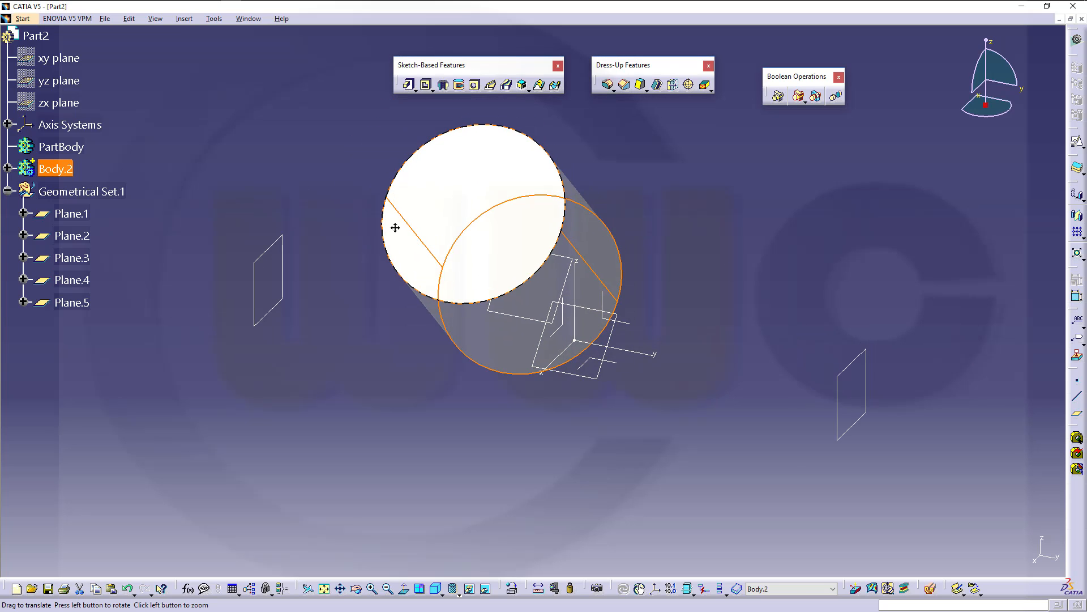
pyautogui.moveTo(417, 282); pyautogui.dragTo(448, 280, button='middle')
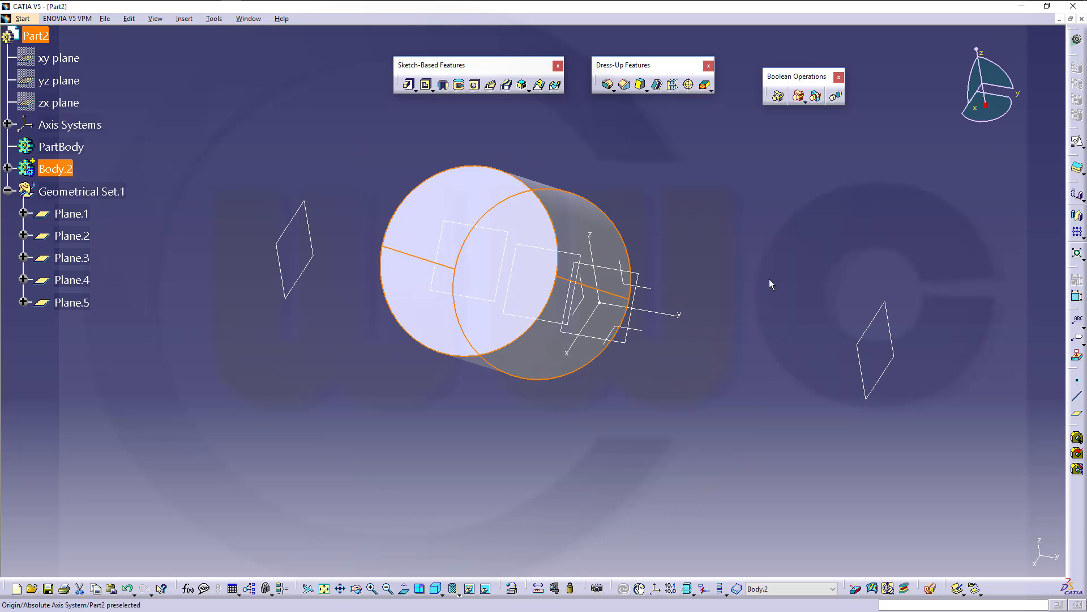
pyautogui.click(807, 273)
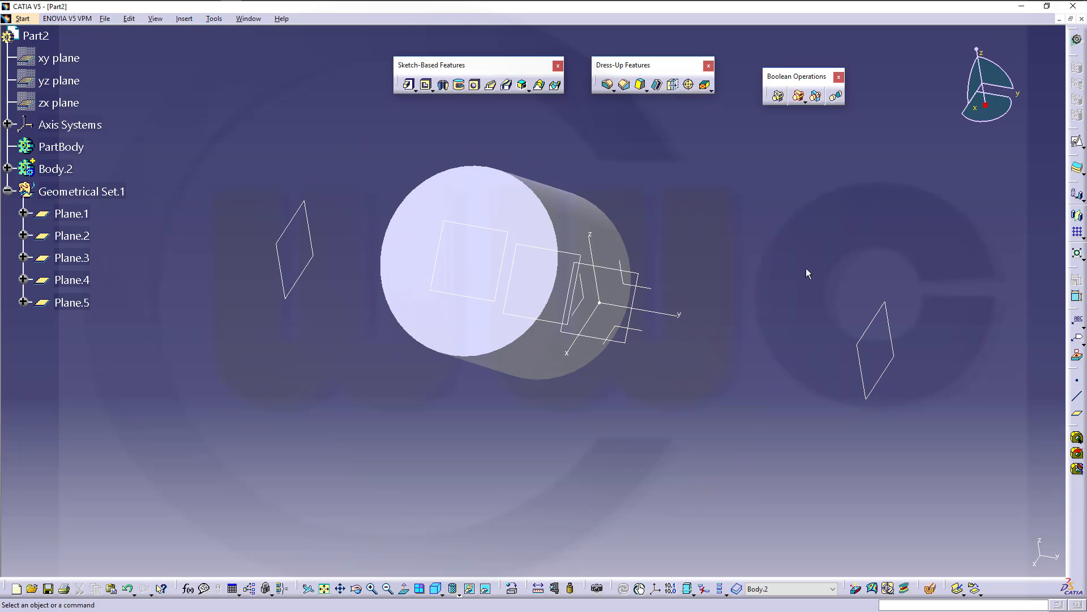
# - Set up a rectangular pattern of 3 instances spaced 146 mm apart along the absolute axis system's Y axis
pyautogui.click(1079, 234)
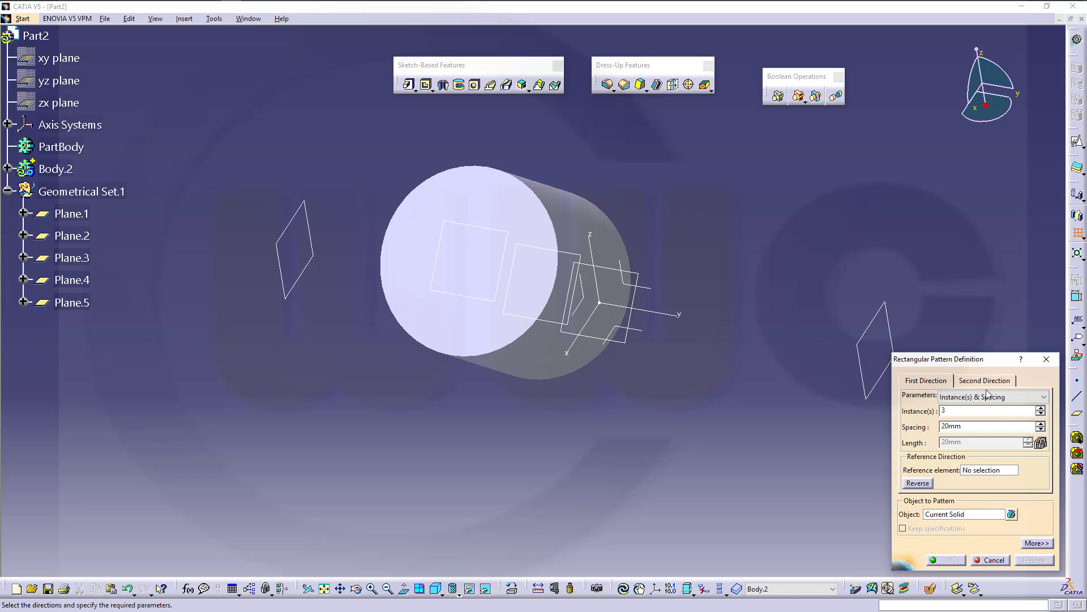
pyautogui.doubleClick(977, 430)
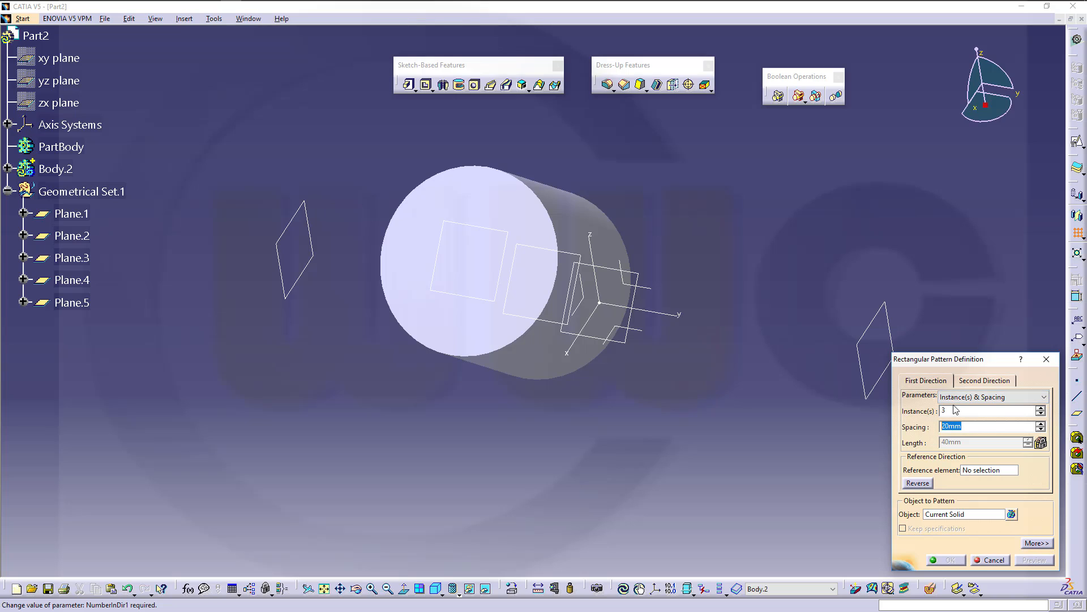
pyautogui.write('46')
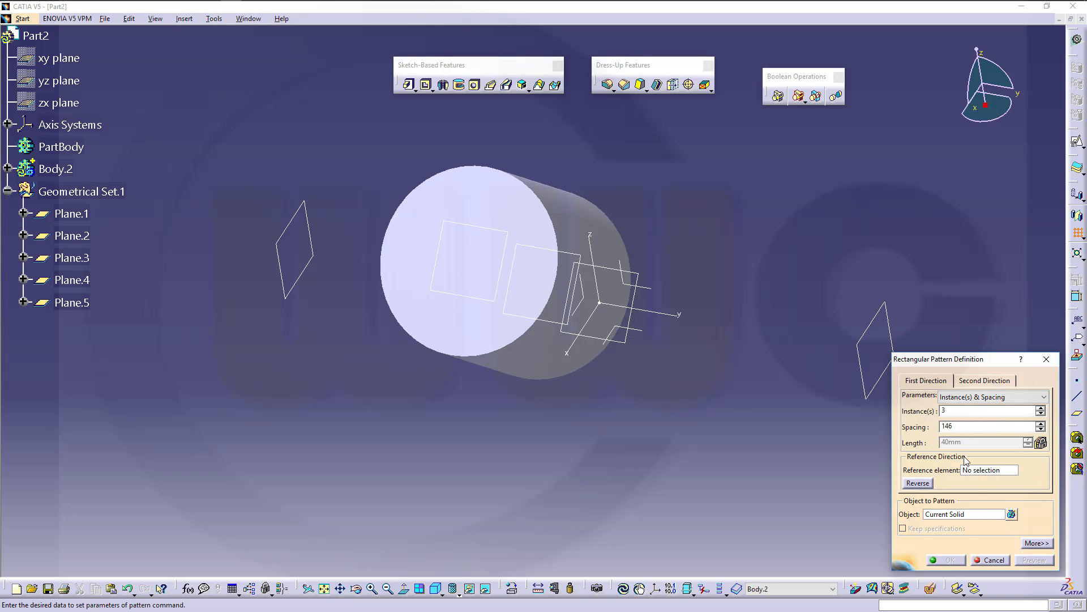
pyautogui.click(969, 470)
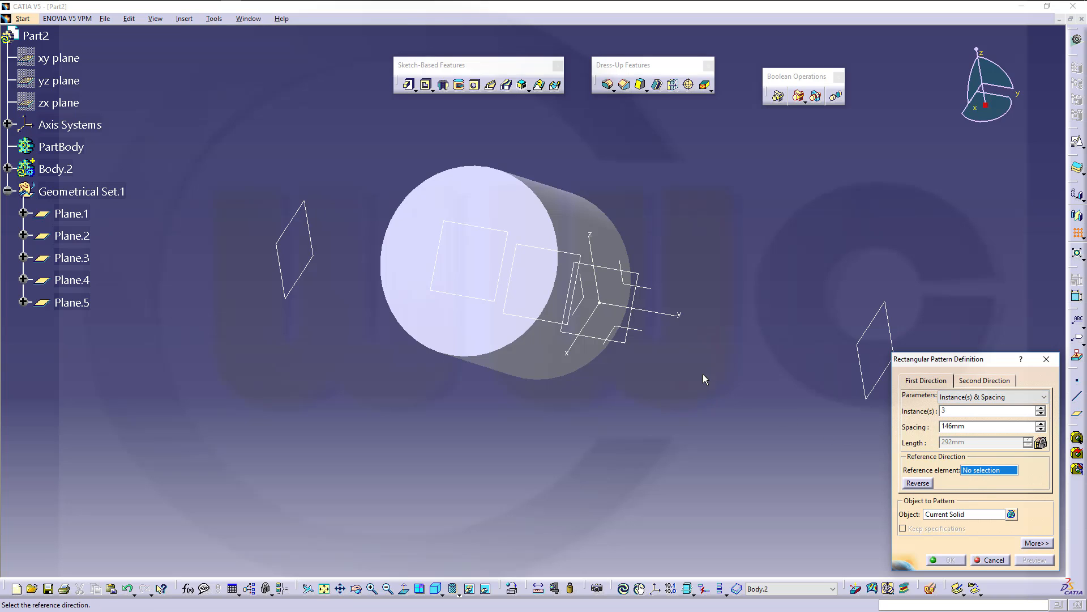
pyautogui.click(681, 316)
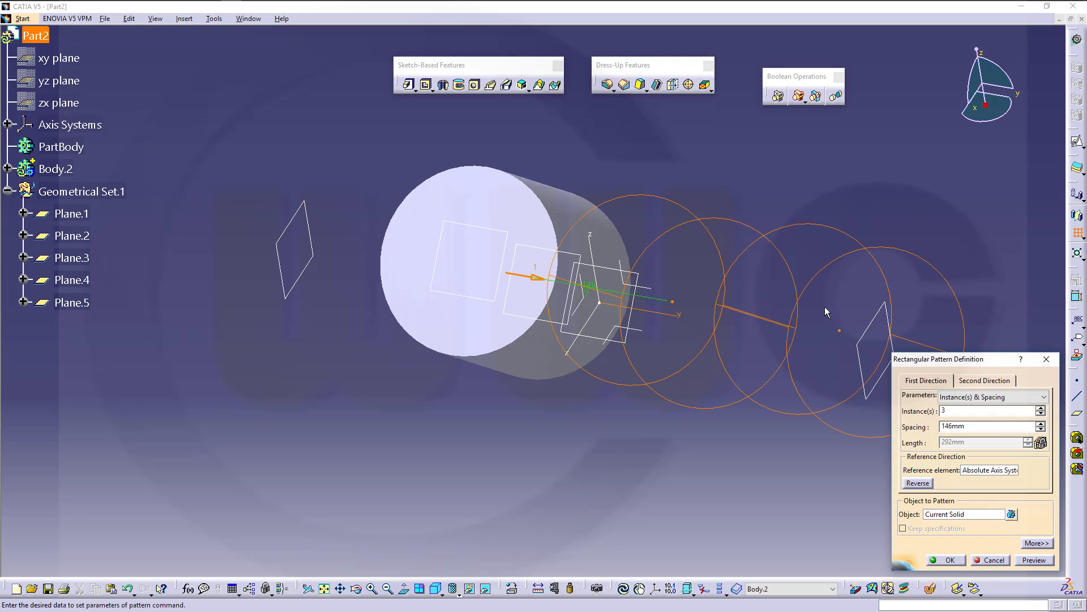
# - Pattern Pad.1 with Keep specifications enabled and its row in direction 1 set to 2, and create the pattern
pyautogui.click(1034, 544)
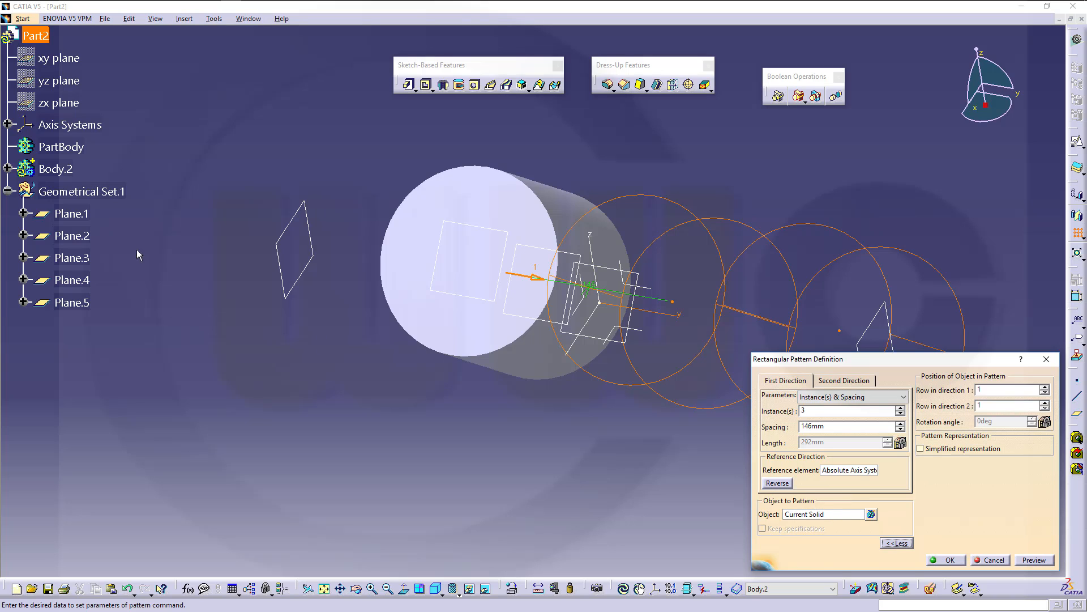
pyautogui.click(7, 169)
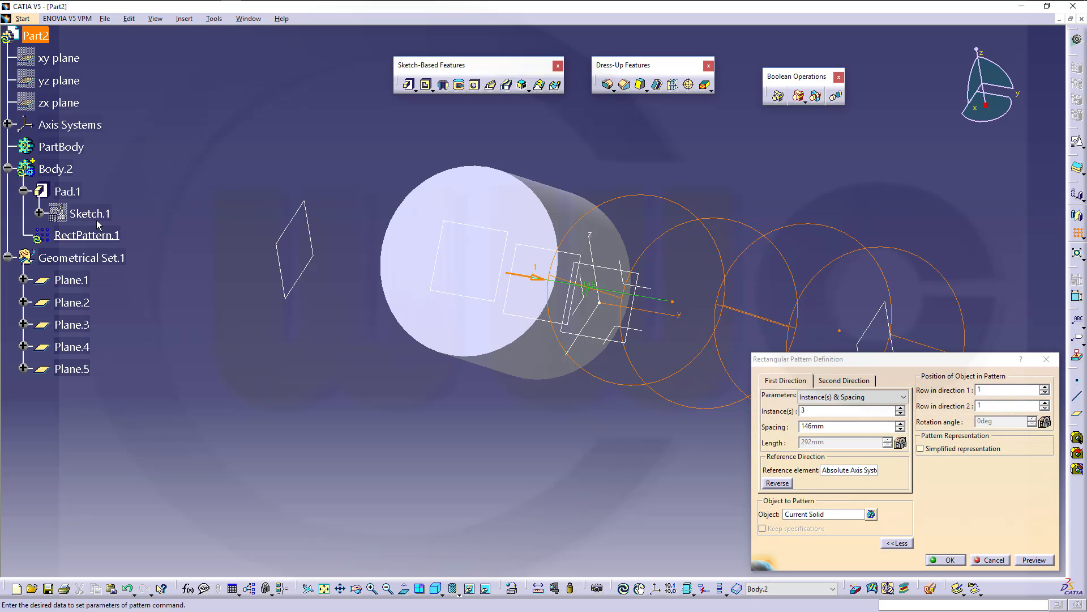
pyautogui.click(817, 516)
pyautogui.click(67, 191)
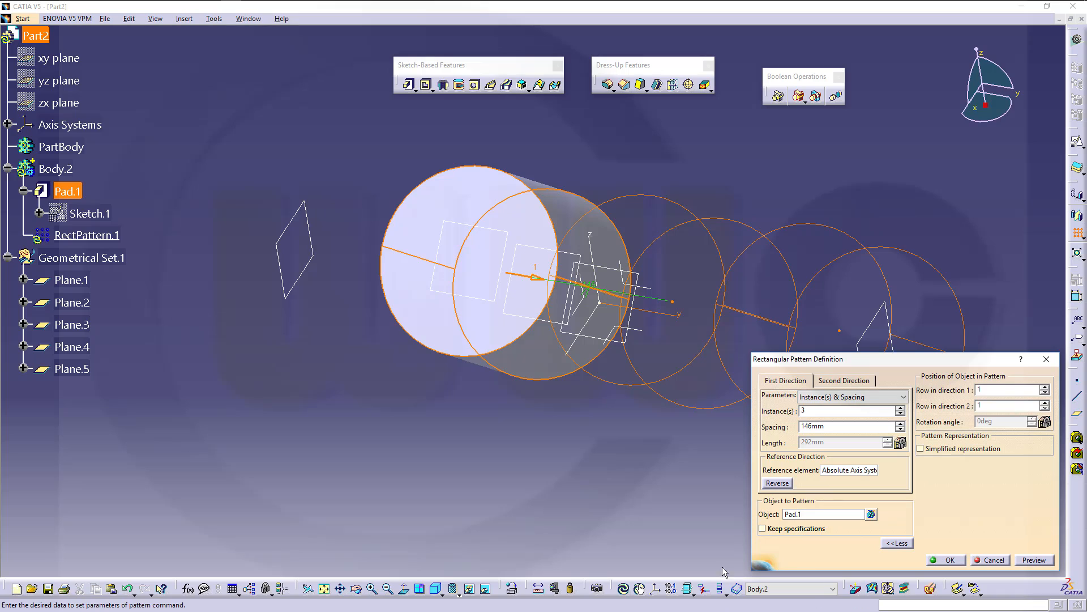
pyautogui.click(763, 529)
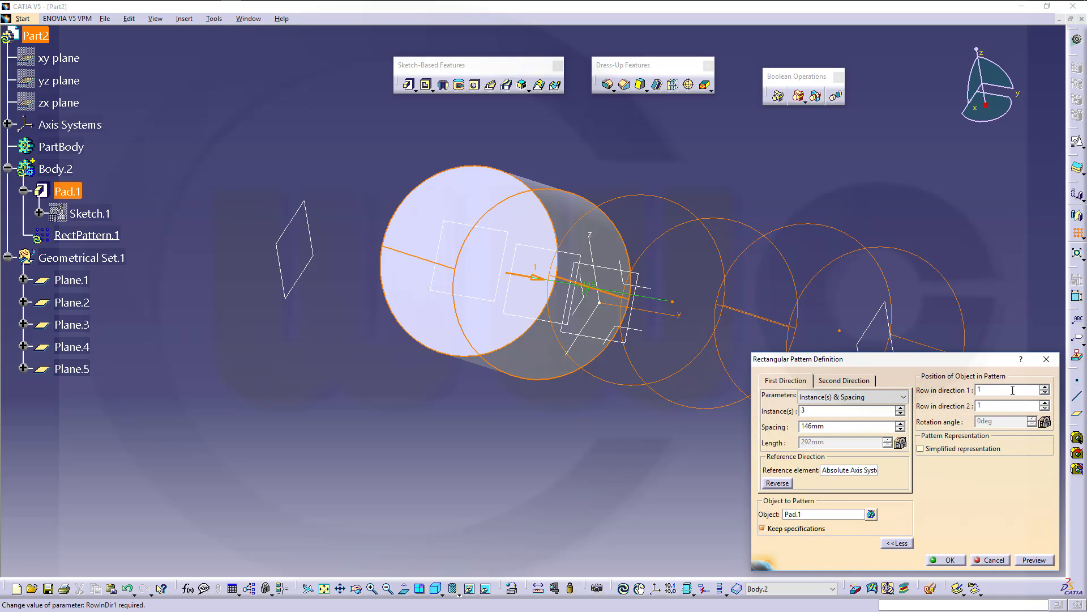
pyautogui.click(1045, 388)
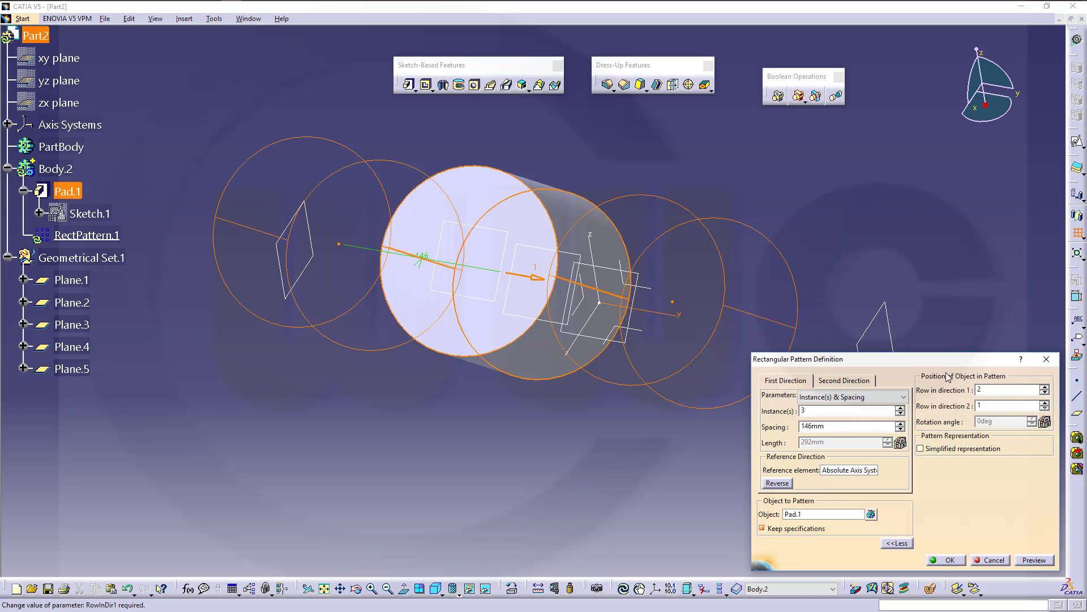
pyautogui.click(947, 560)
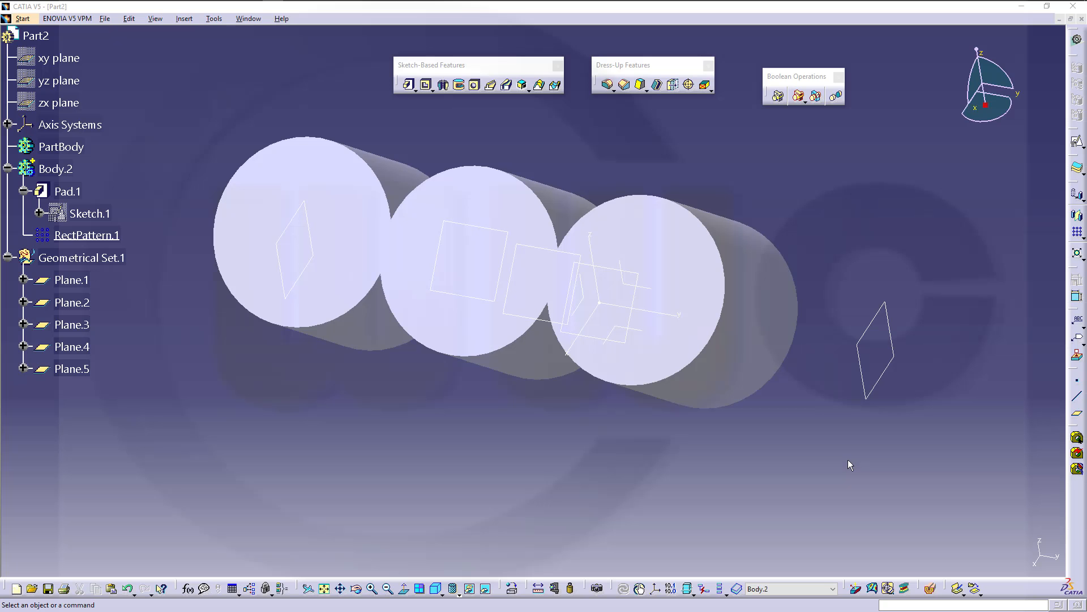
# - Create a positioned sketch on Plane.2 and hide the sketch's H and V axes
pyautogui.click(1077, 141)
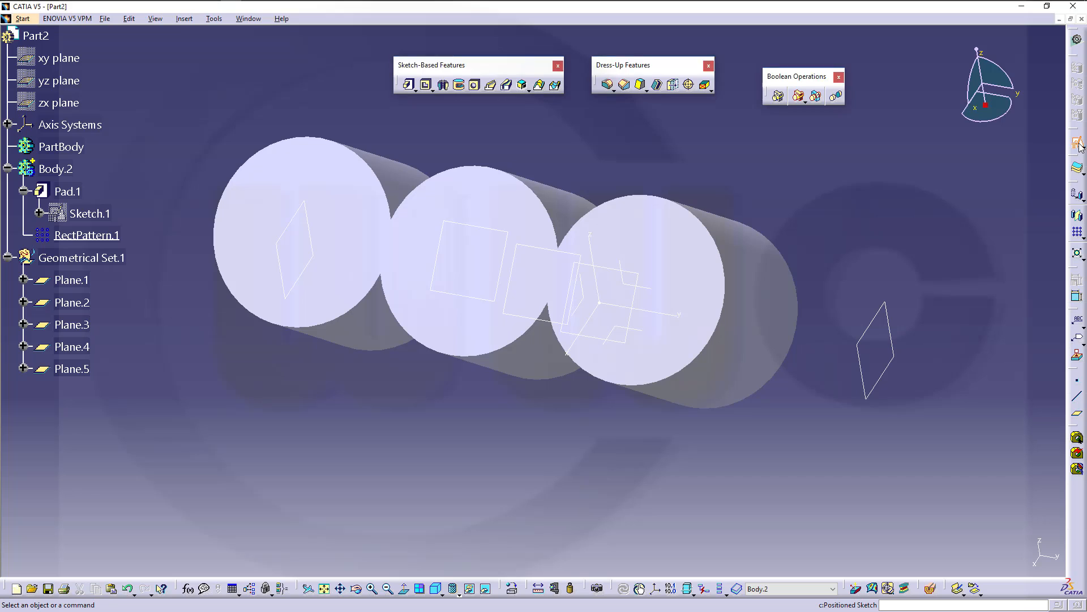
pyautogui.click(539, 250)
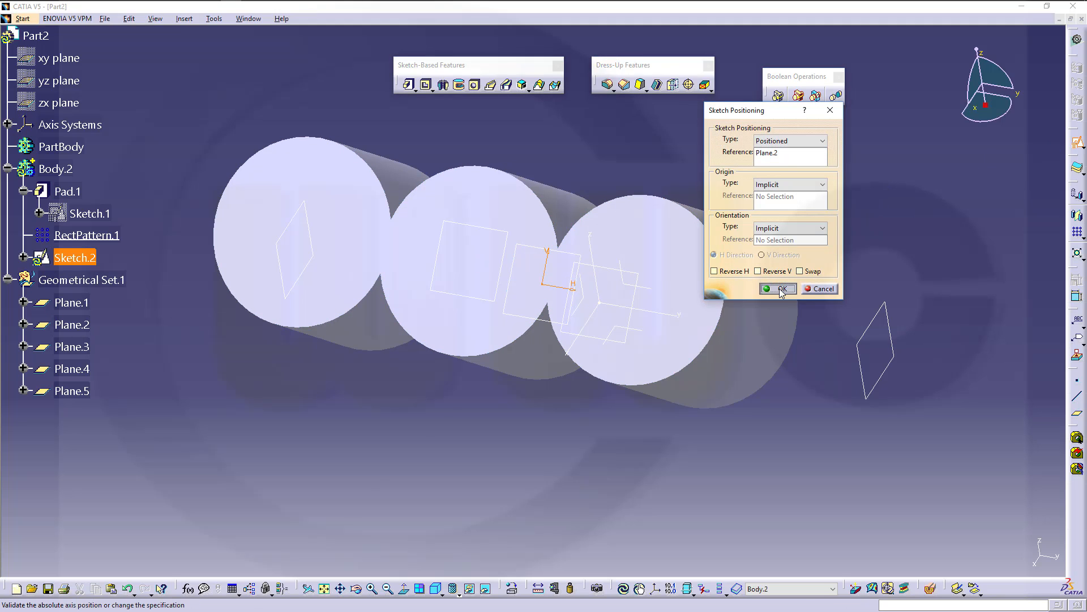
pyautogui.click(779, 288)
pyautogui.moveTo(504, 163); pyautogui.dragTo(607, 301)
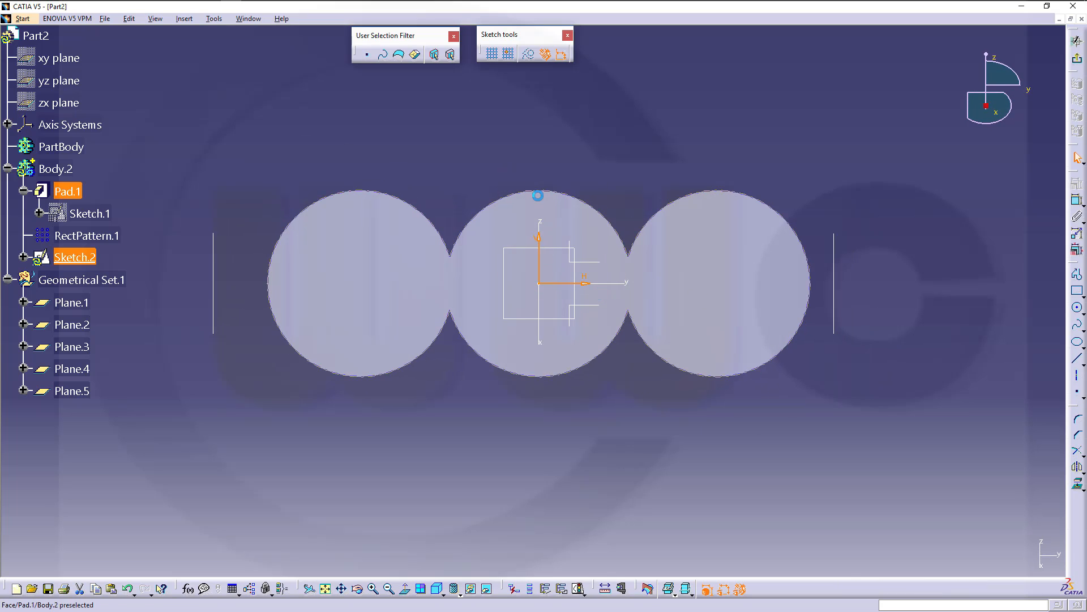
pyautogui.click(470, 590)
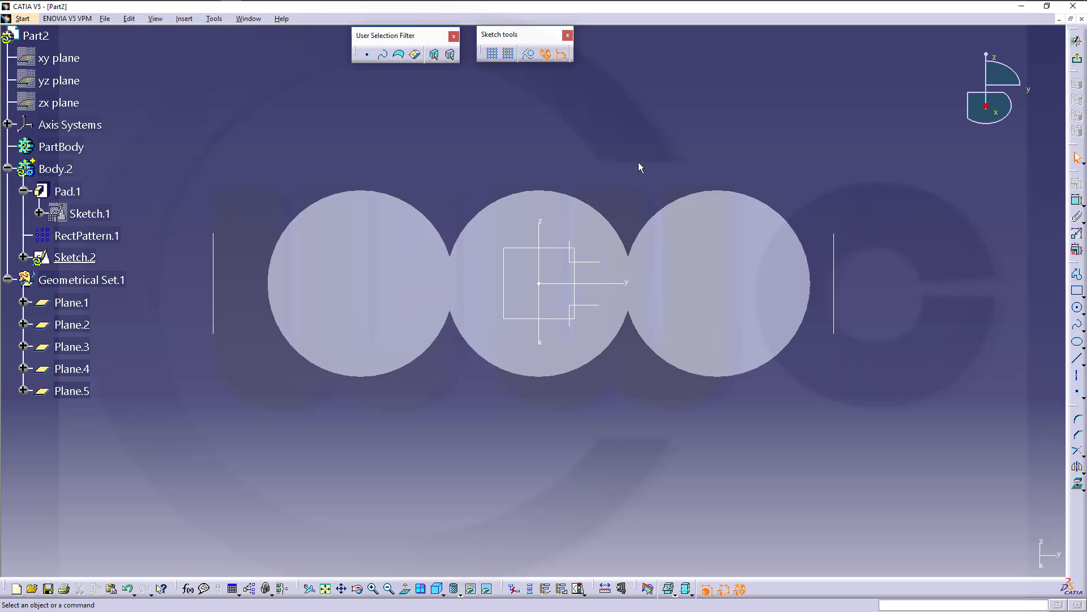
# - Draw a rectangle about 226 mm high that encloses all three cylinder circles
pyautogui.click(1077, 292)
pyautogui.click(227, 147)
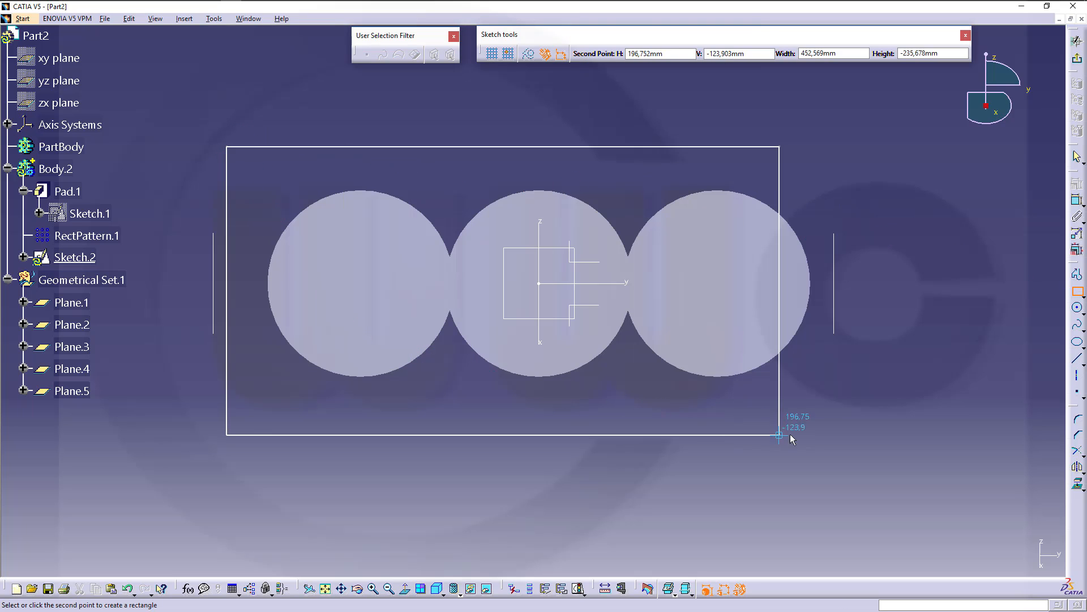
pyautogui.click(849, 423)
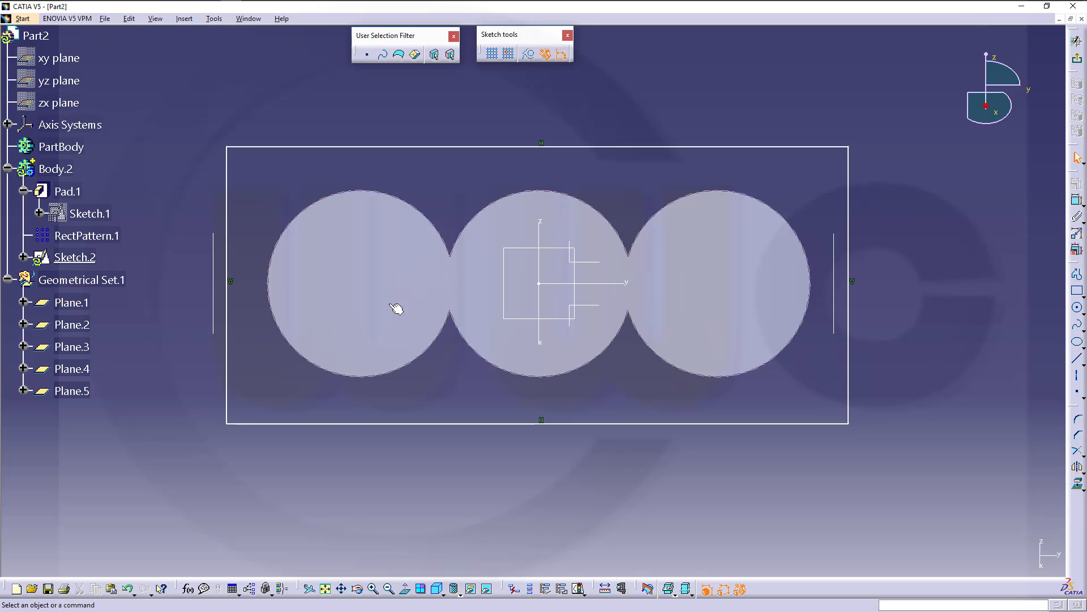
# - Delete the rectangle's four parallelism constraints from Sketch.2
pyautogui.click(23, 257)
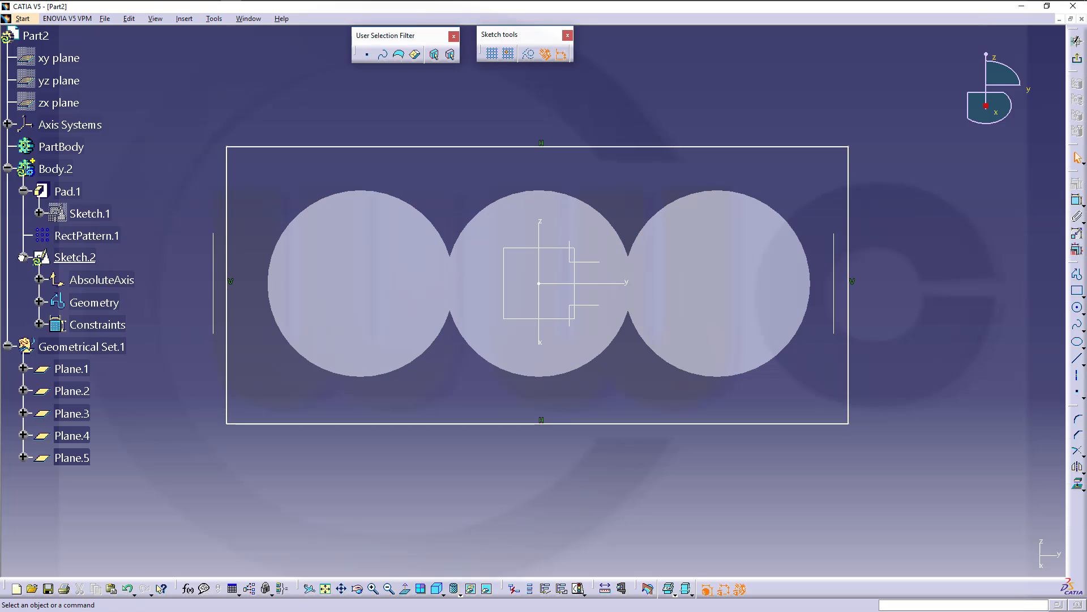
pyautogui.click(39, 325)
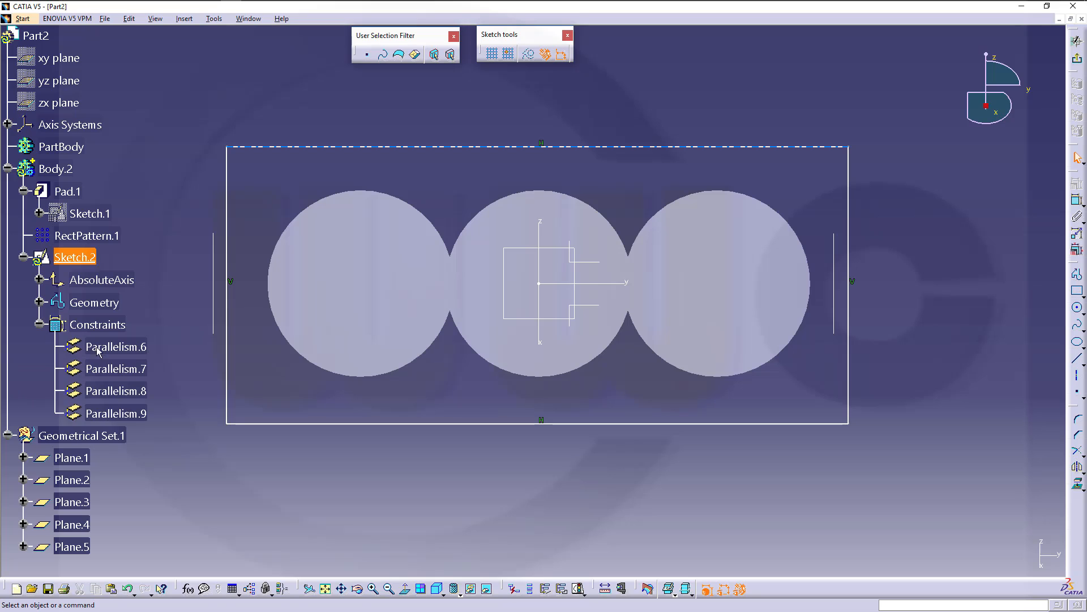
pyautogui.click(131, 353)
pyautogui.keyDown('shift'); pyautogui.click(131, 415); pyautogui.keyUp('shift')
pyautogui.rightClick(131, 418)
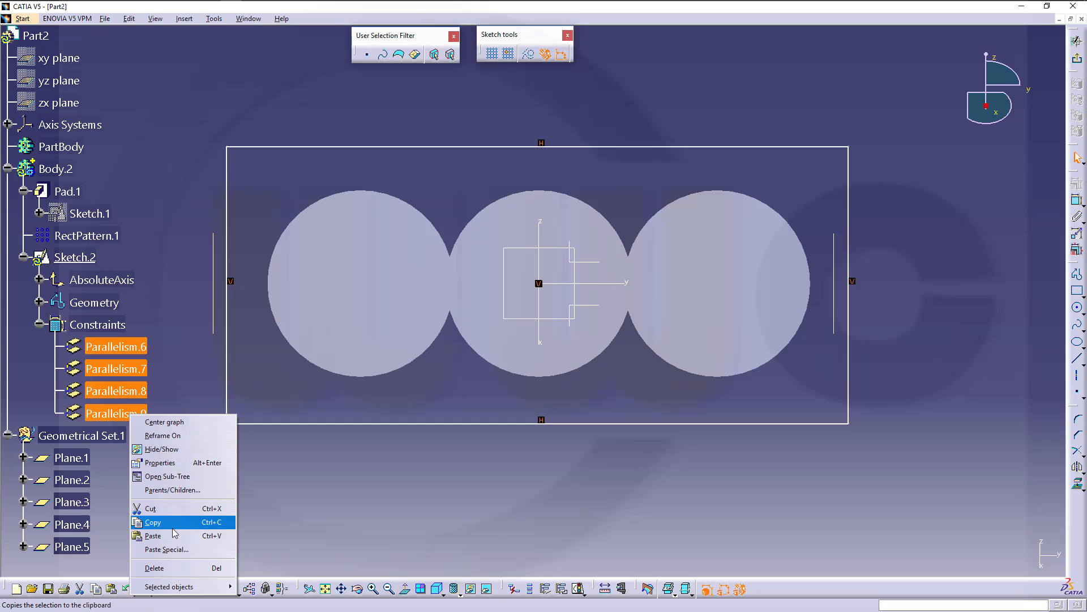
pyautogui.click(161, 567)
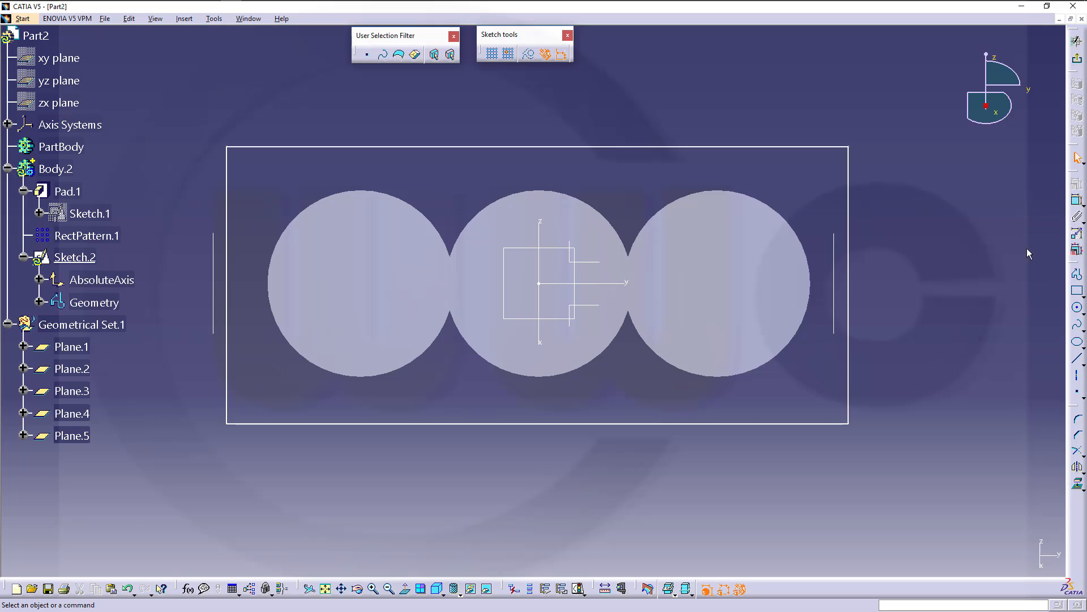
# - Constrain the rectangle's right vertical edge coincident with Plane.4
pyautogui.click(1078, 201)
pyautogui.click(834, 262)
pyautogui.click(848, 265)
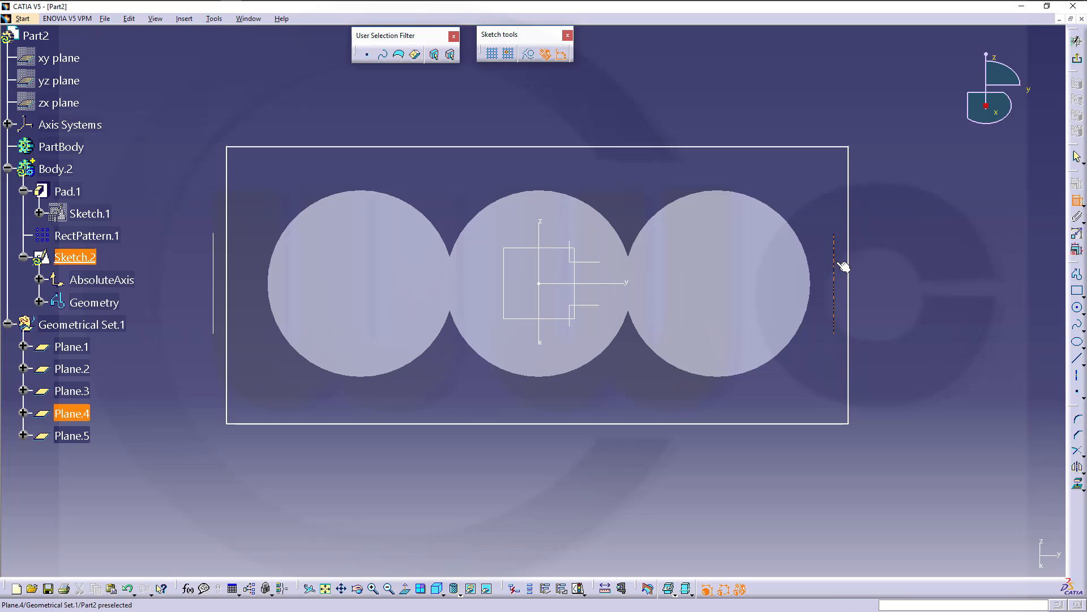
pyautogui.rightClick(904, 254)
pyautogui.click(935, 341)
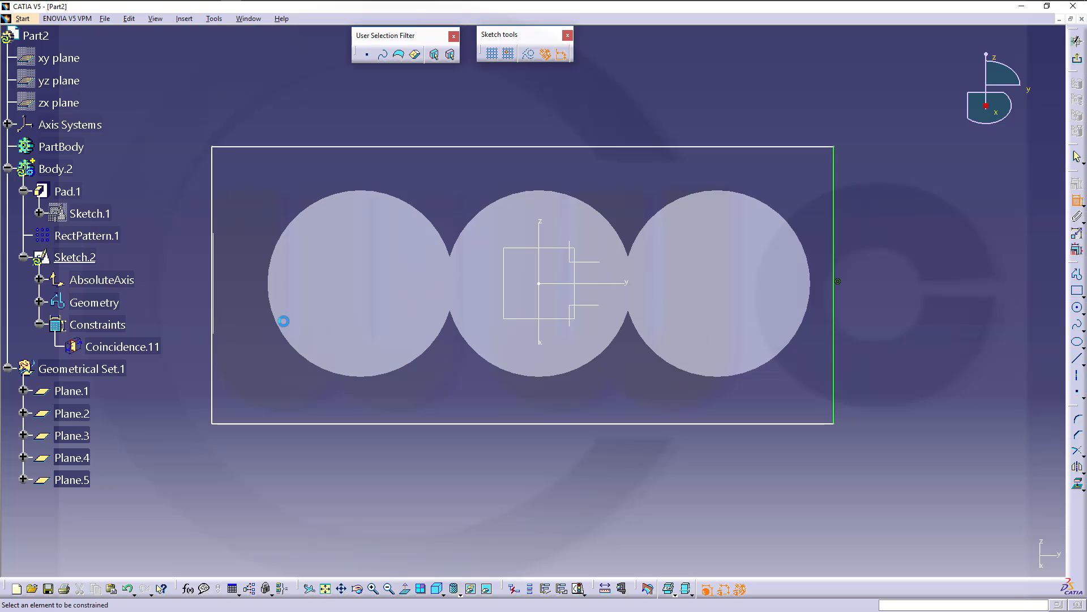
# - Constrain the rectangle's left vertical edge coincident with Plane.5
pyautogui.click(214, 360)
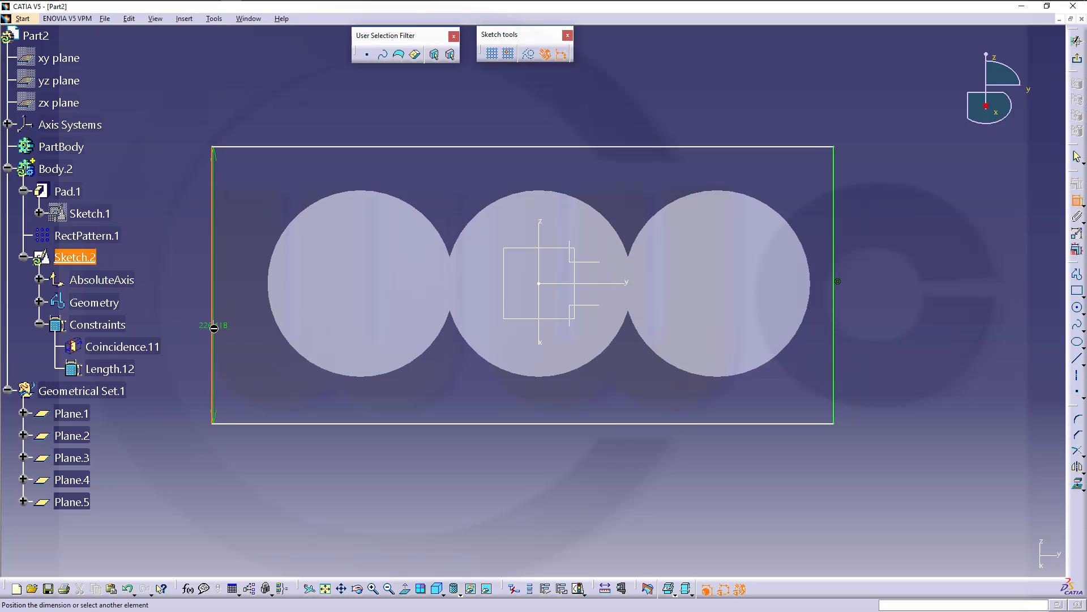
pyautogui.moveTo(259, 347)
pyautogui.mouseDown(button='middle')
pyautogui.moveTo(253, 311)
pyautogui.moveTo(266, 269)
pyautogui.mouseUp(button='middle')
pyautogui.moveTo(364, 309); pyautogui.dragTo(804, 344, button='middle')
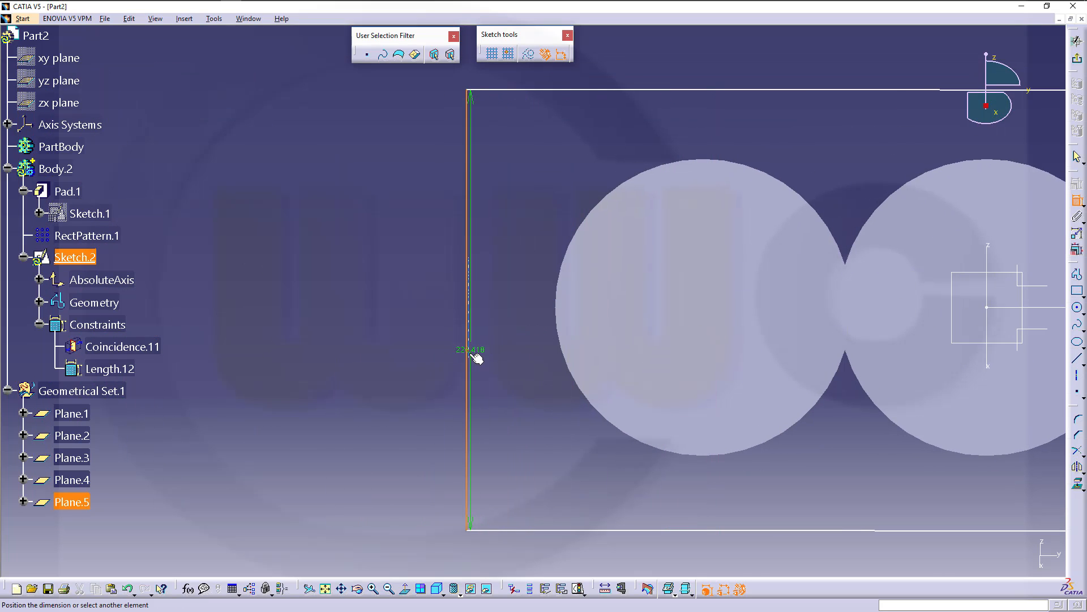
pyautogui.click(476, 357)
pyautogui.rightClick(500, 352)
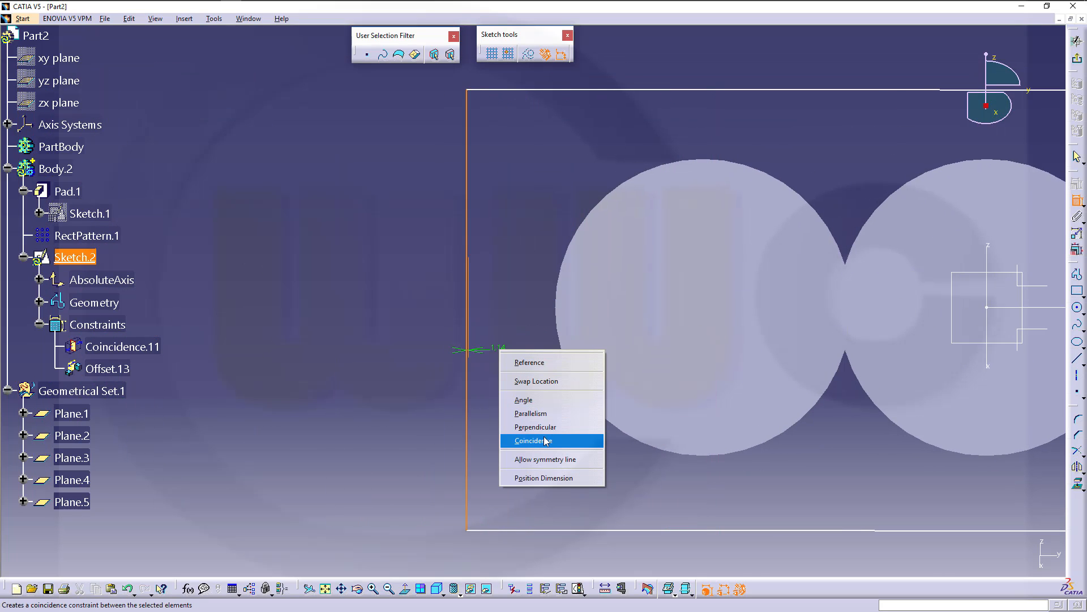
pyautogui.click(542, 440)
# - Dimension the distance between the rectangle's two horizontal edges and set it to 165,1 mm
pyautogui.moveTo(512, 339); pyautogui.dragTo(659, 453, button='middle')
pyautogui.click(647, 391)
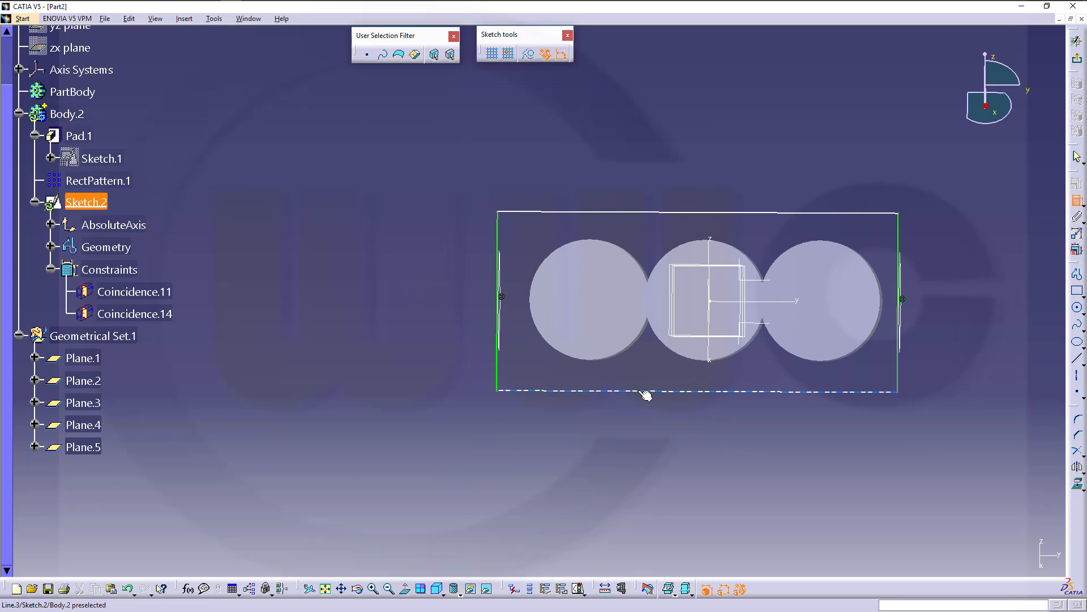
pyautogui.click(623, 213)
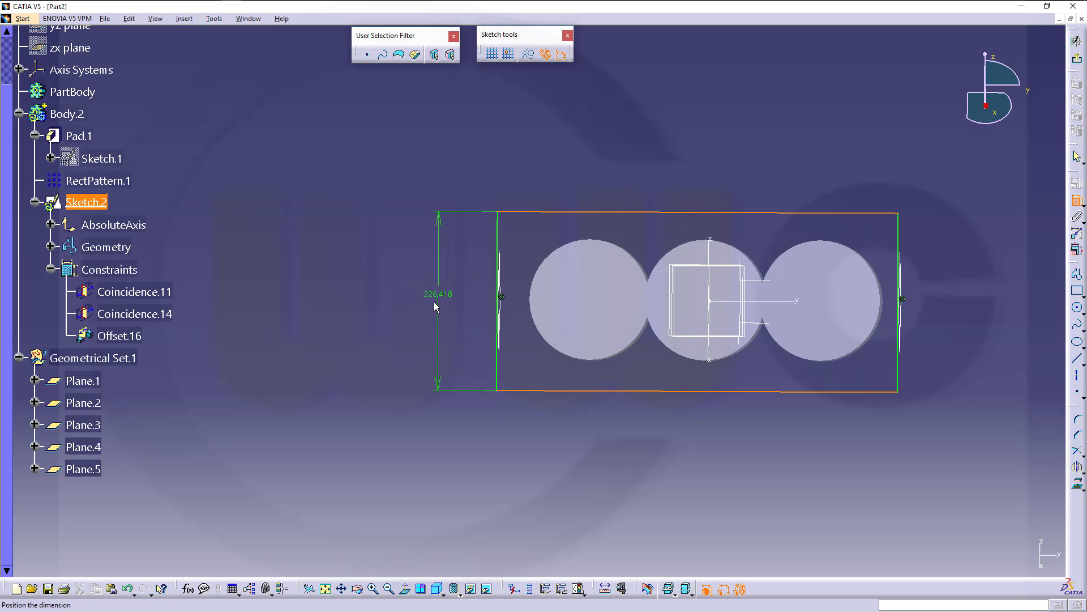
pyautogui.click(429, 306)
pyautogui.doubleClick(428, 306)
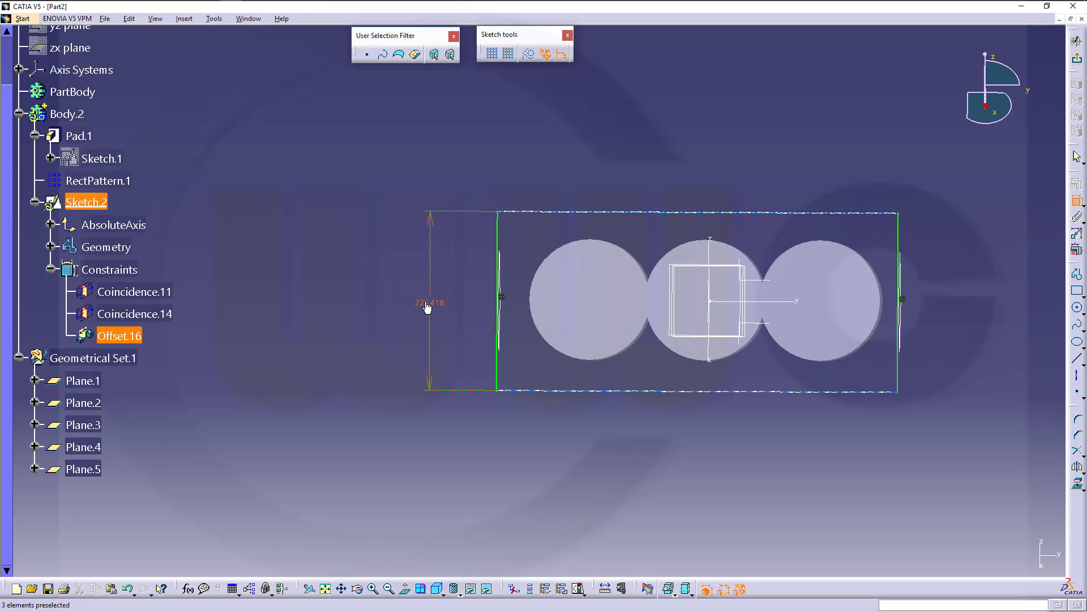
pyautogui.write('1')
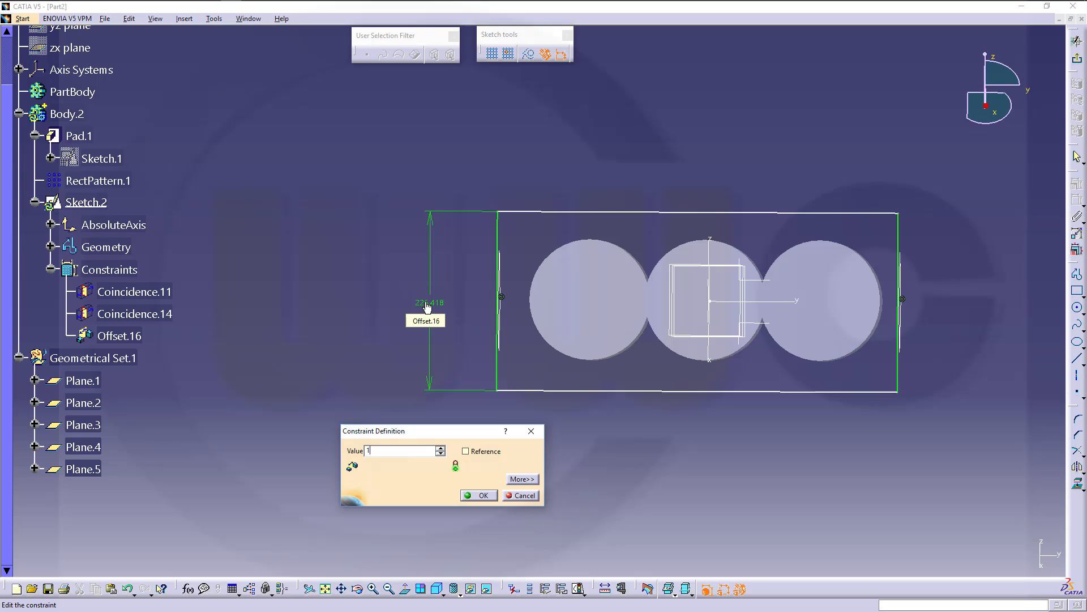
pyautogui.write('65,1')
pyautogui.press('Return')
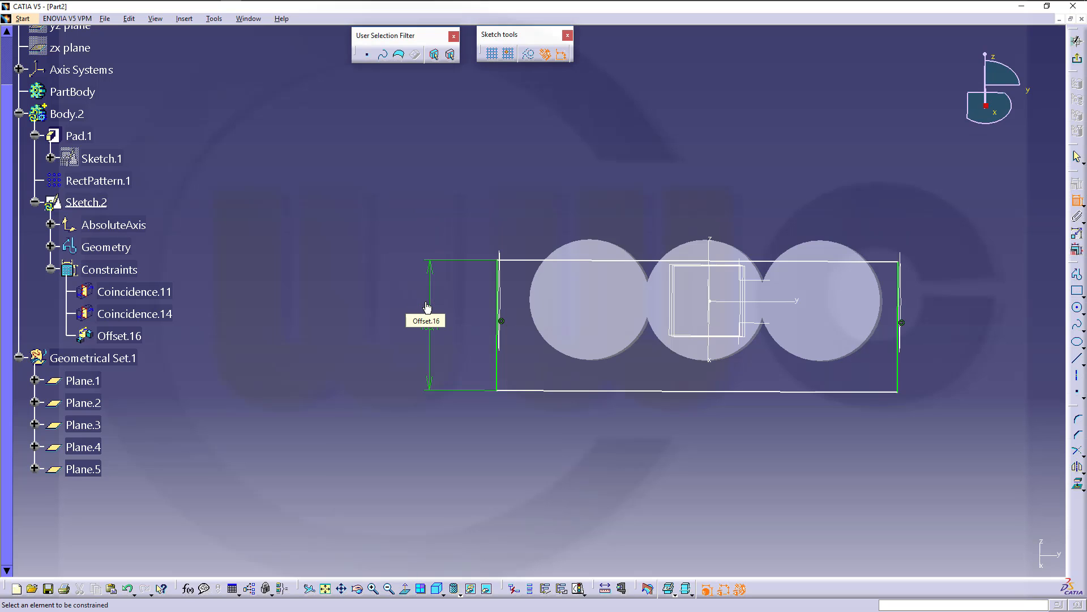
# - Constrain the rectangle's upper and lower edges symmetric about the absolute Y axis
pyautogui.click(879, 261)
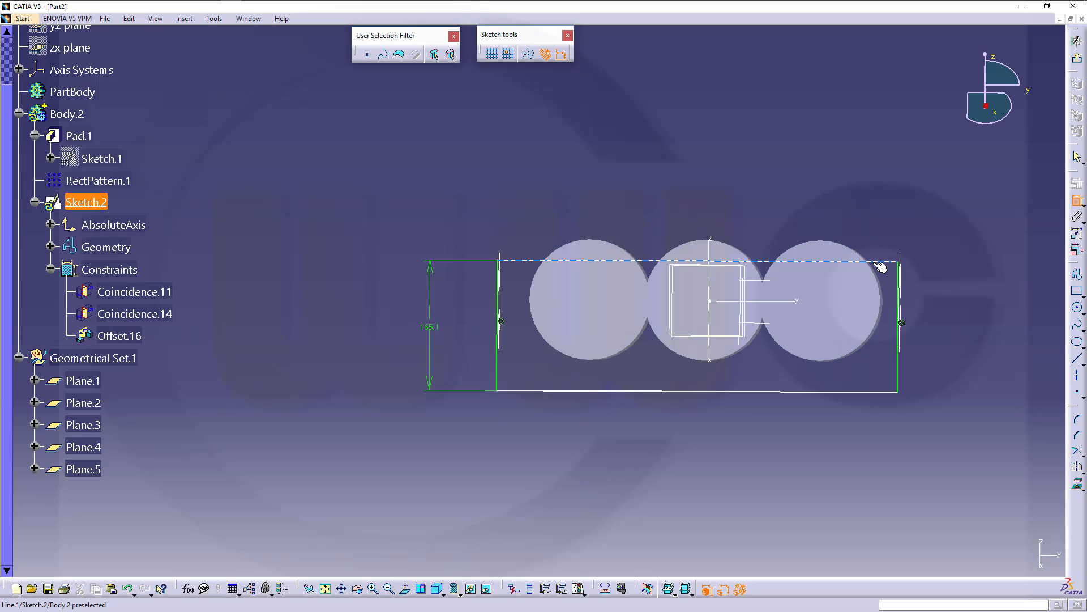
pyautogui.click(861, 390)
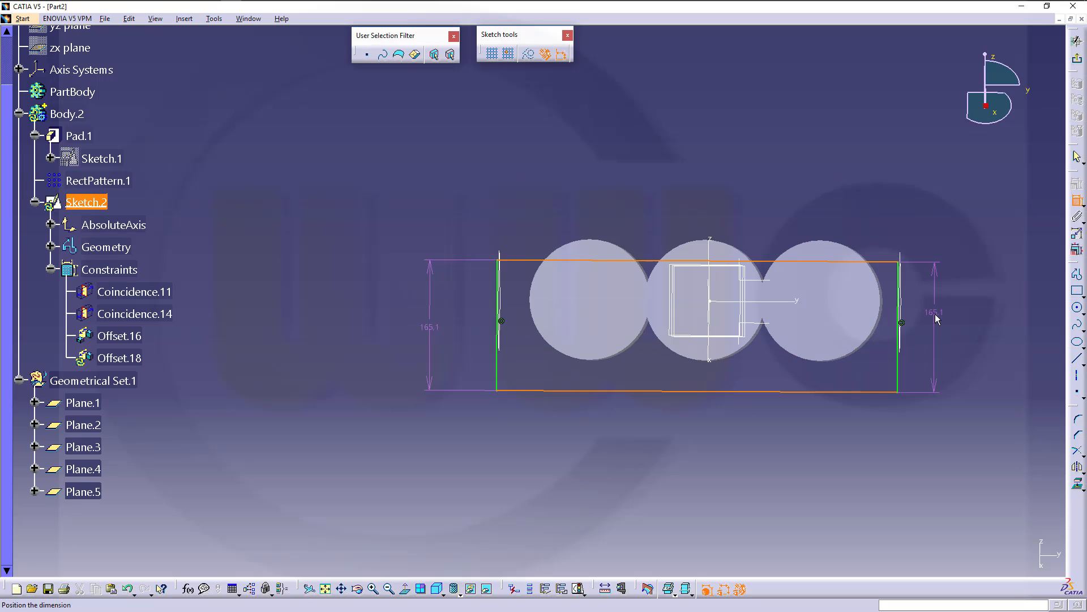
pyautogui.rightClick(935, 315)
pyautogui.click(977, 424)
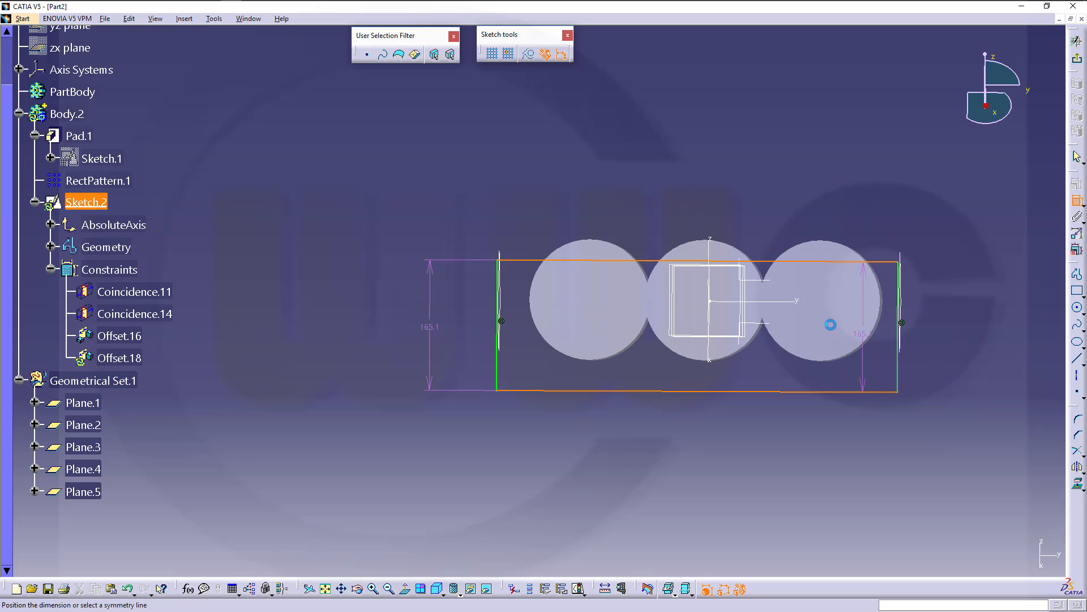
pyautogui.click(801, 301)
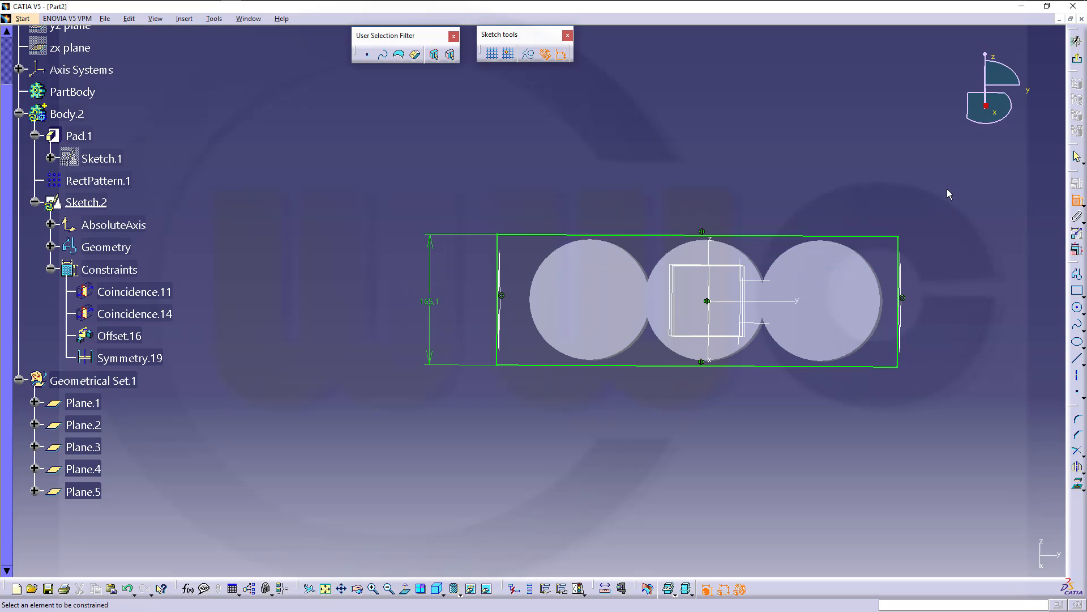
# - Exit the sketch and extrude the rectangle as a thin-walled pad up to Plane.3, with Thickness1 set to 12,7 mm
pyautogui.click(1079, 60)
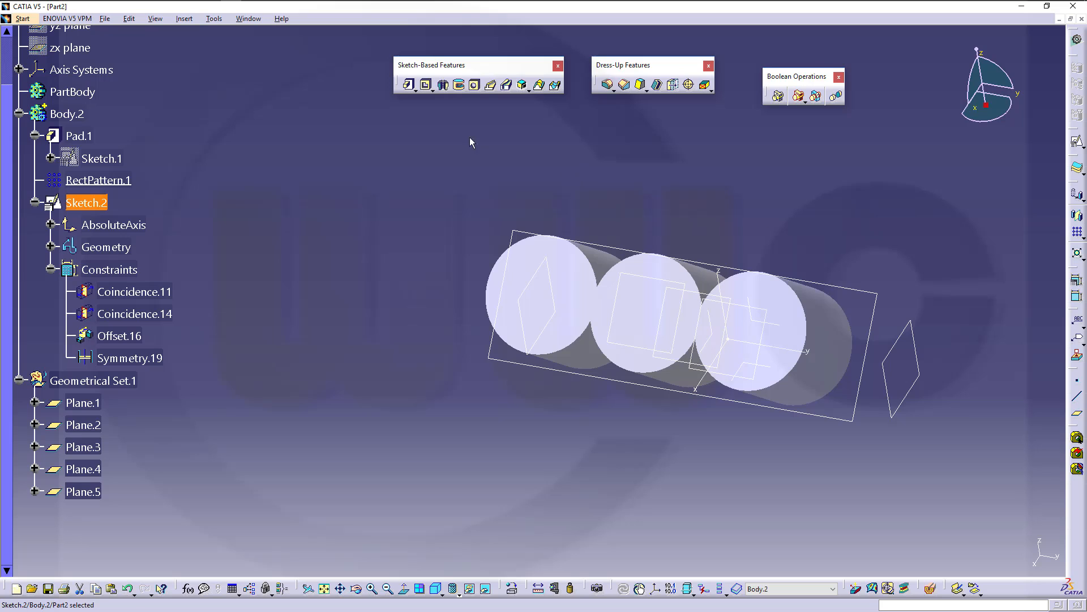
pyautogui.click(409, 85)
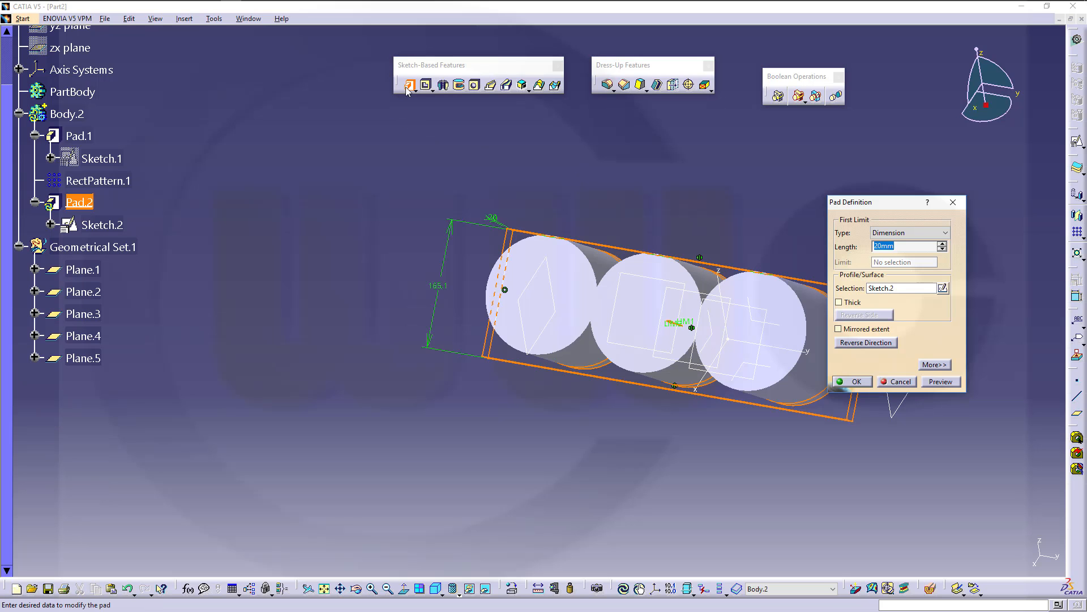
pyautogui.click(946, 234)
pyautogui.click(895, 272)
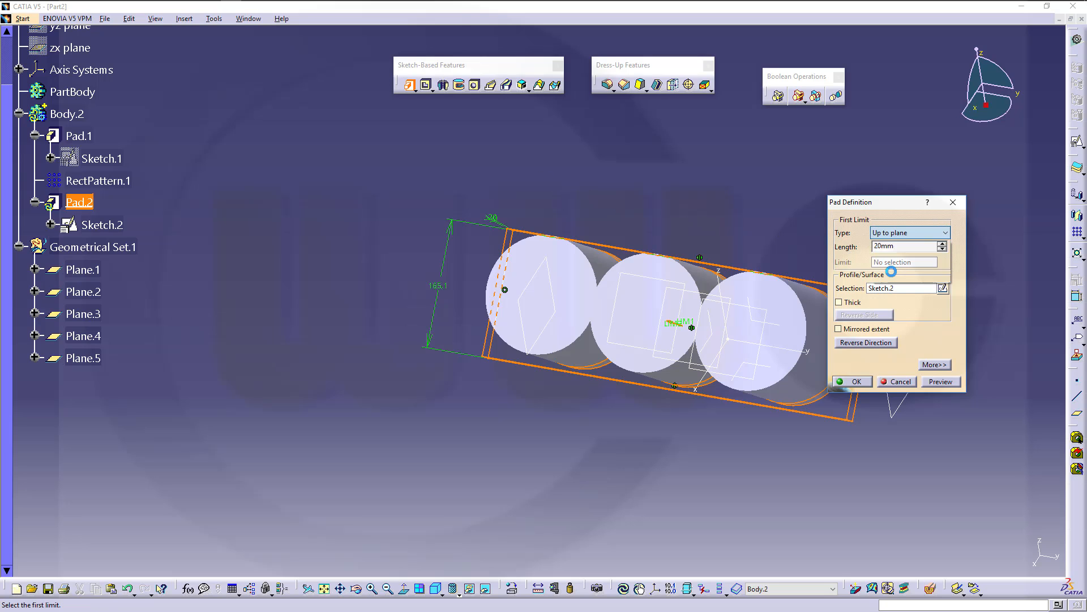
pyautogui.click(655, 283)
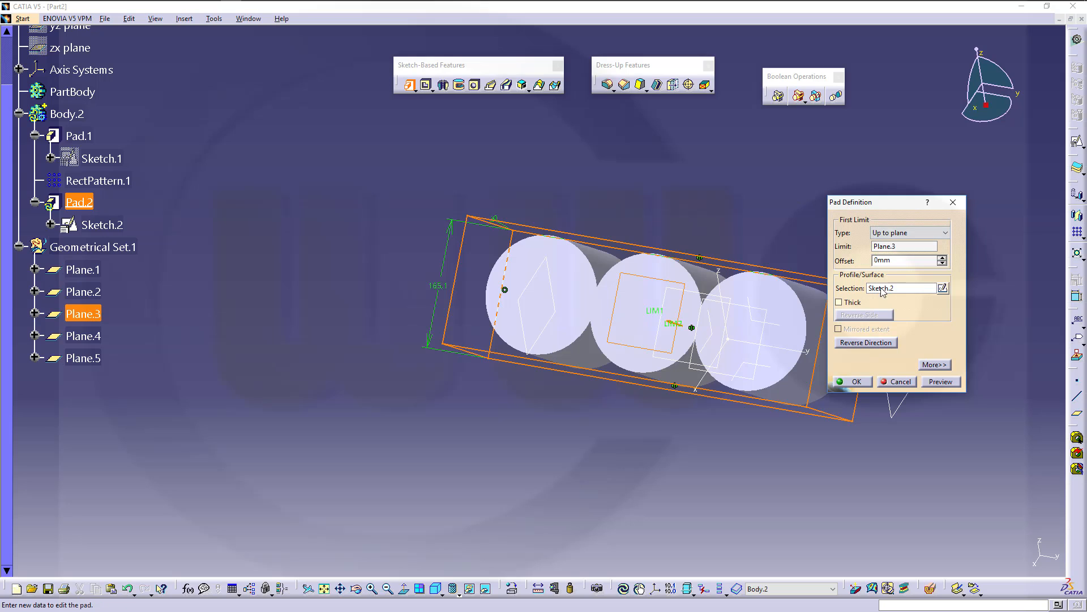
pyautogui.click(840, 302)
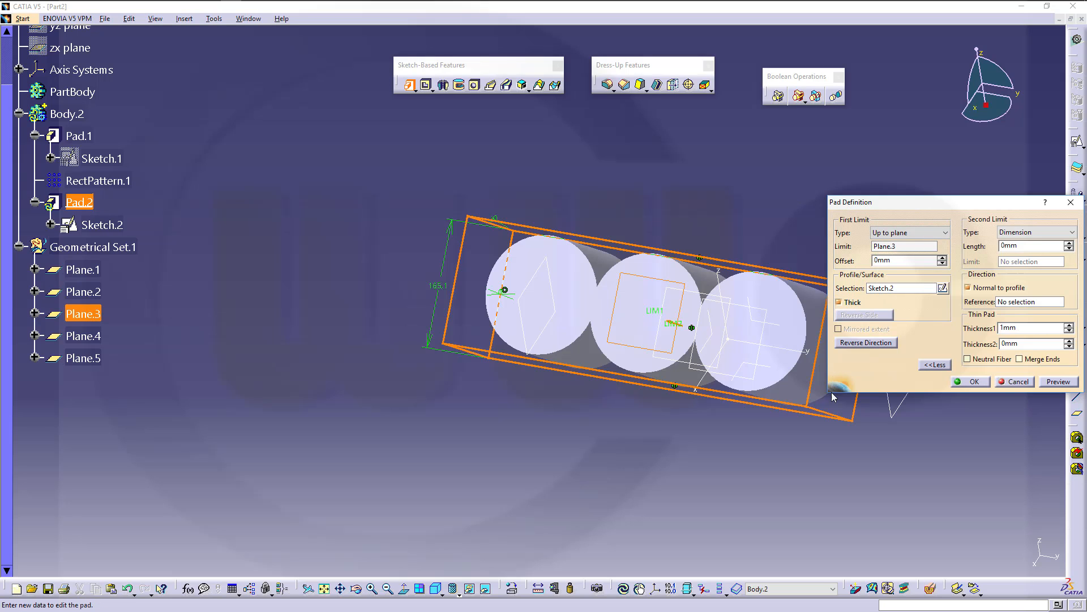
pyautogui.doubleClick(1031, 327)
pyautogui.write('12,7')
pyautogui.press('Return')
# - Add a 25,4 mm thickness to the inner face of the rectangular frame's end wall beside the first cylinder
pyautogui.moveTo(719, 190); pyautogui.dragTo(595, 372, button='middle')
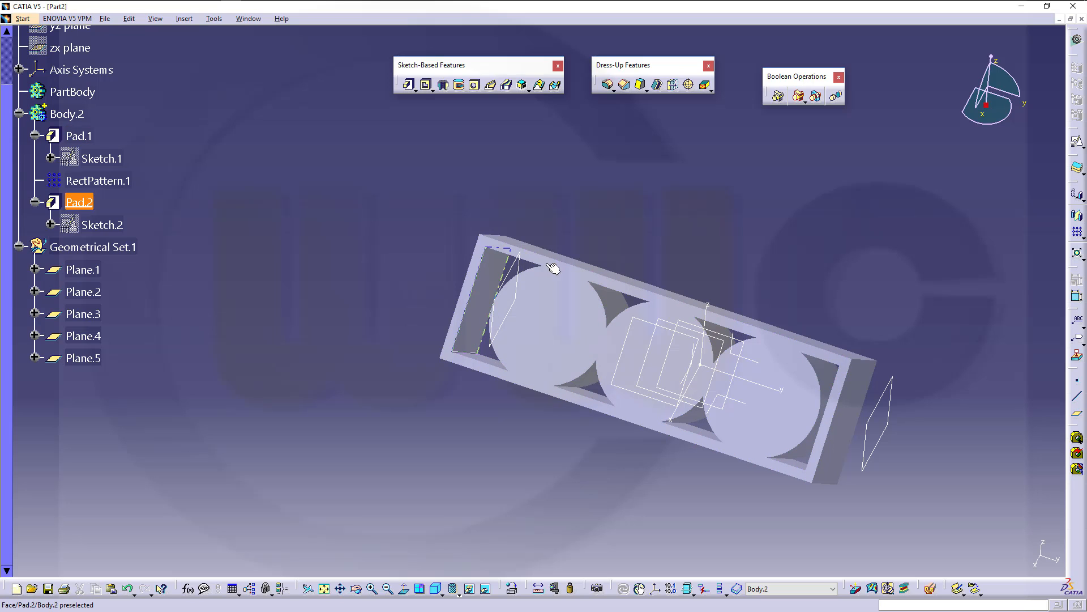
pyautogui.click(674, 87)
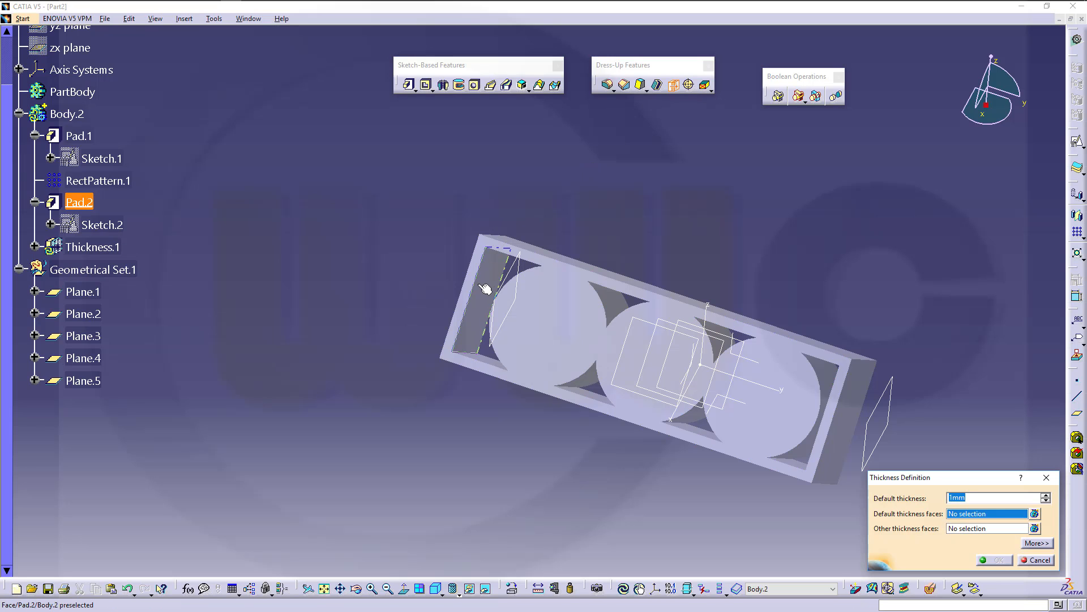
pyautogui.click(481, 305)
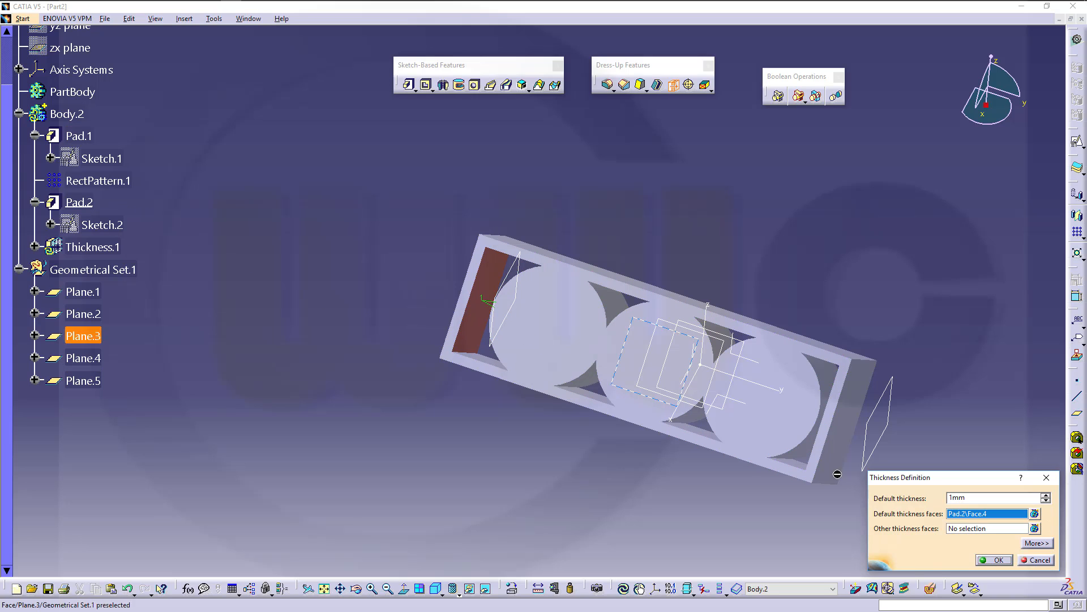
pyautogui.write('25,4')
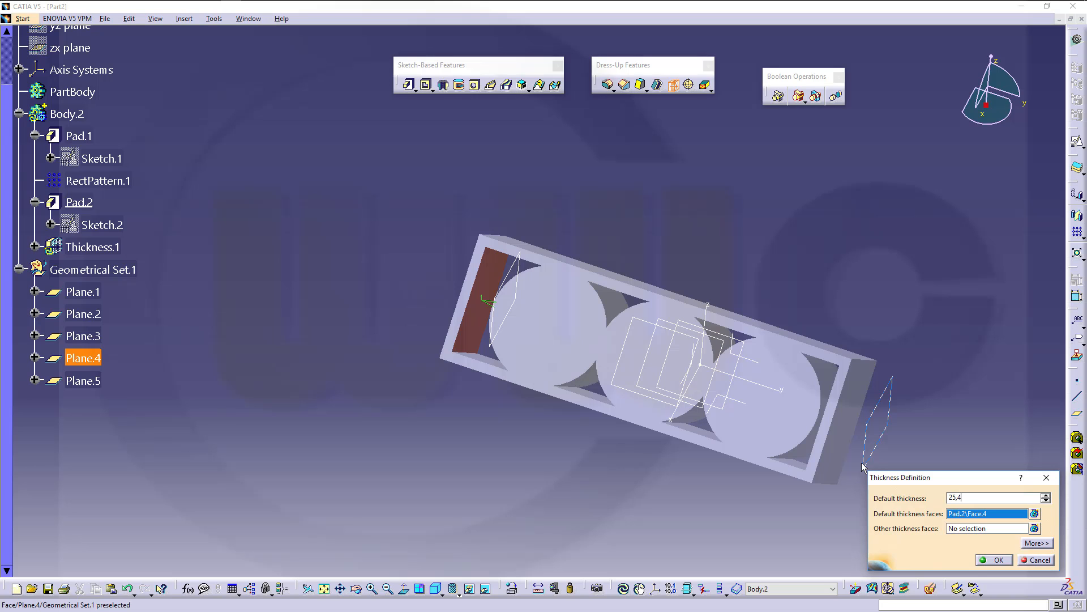
pyautogui.press('Return')
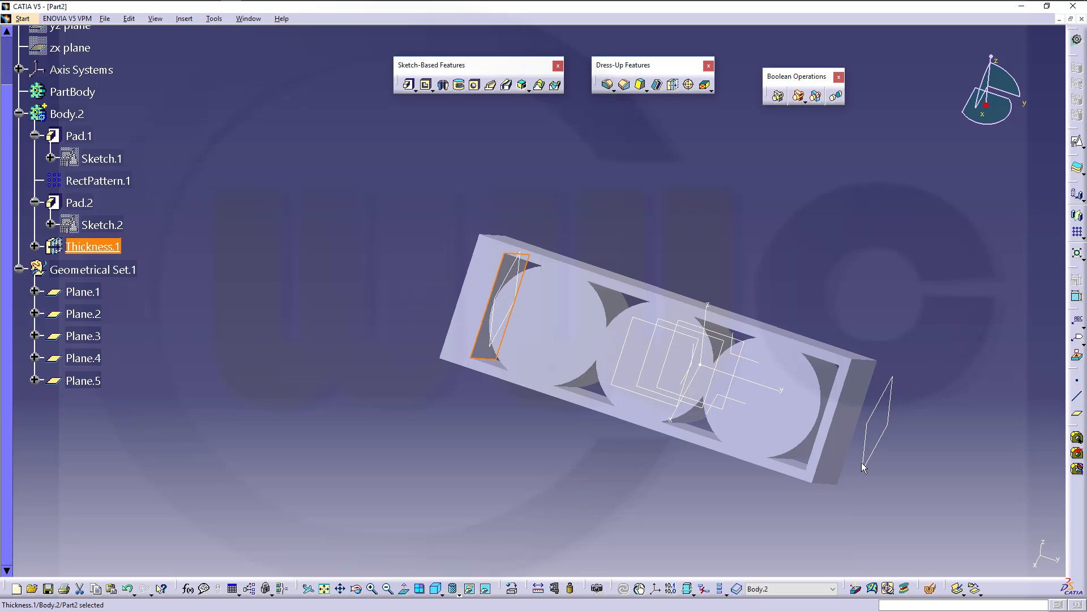
# - Switch the model display to shading with edges
pyautogui.moveTo(553, 310); pyautogui.dragTo(613, 260, button='middle')
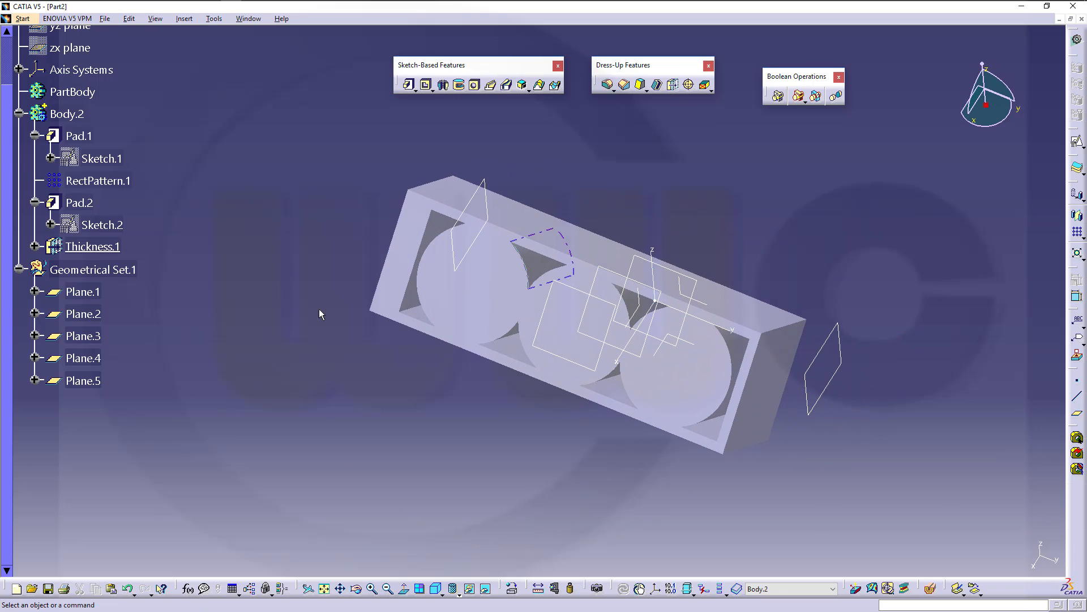
pyautogui.click(459, 593)
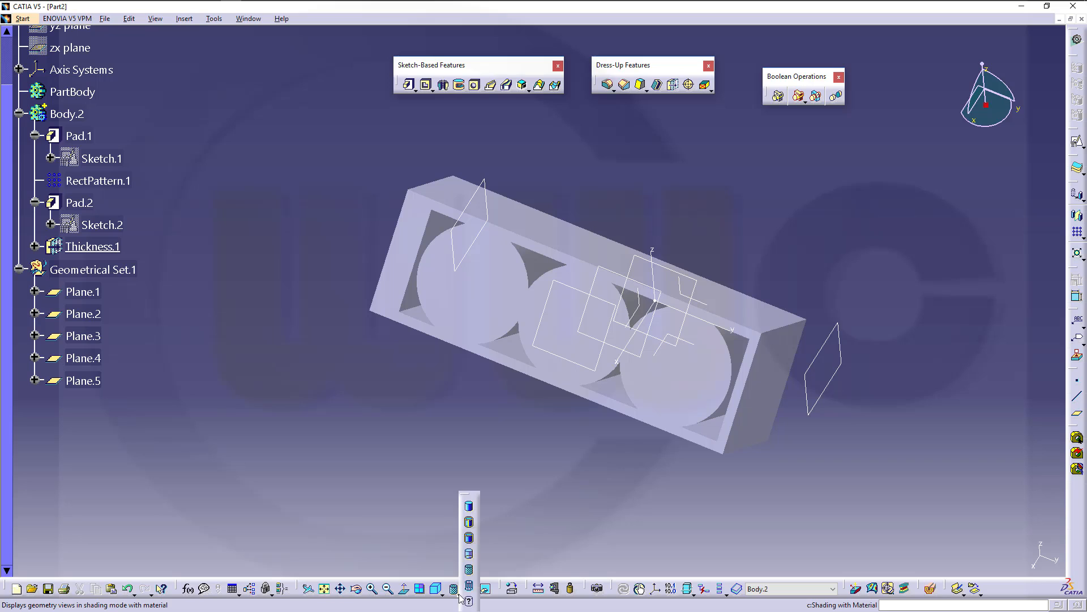
pyautogui.click(469, 522)
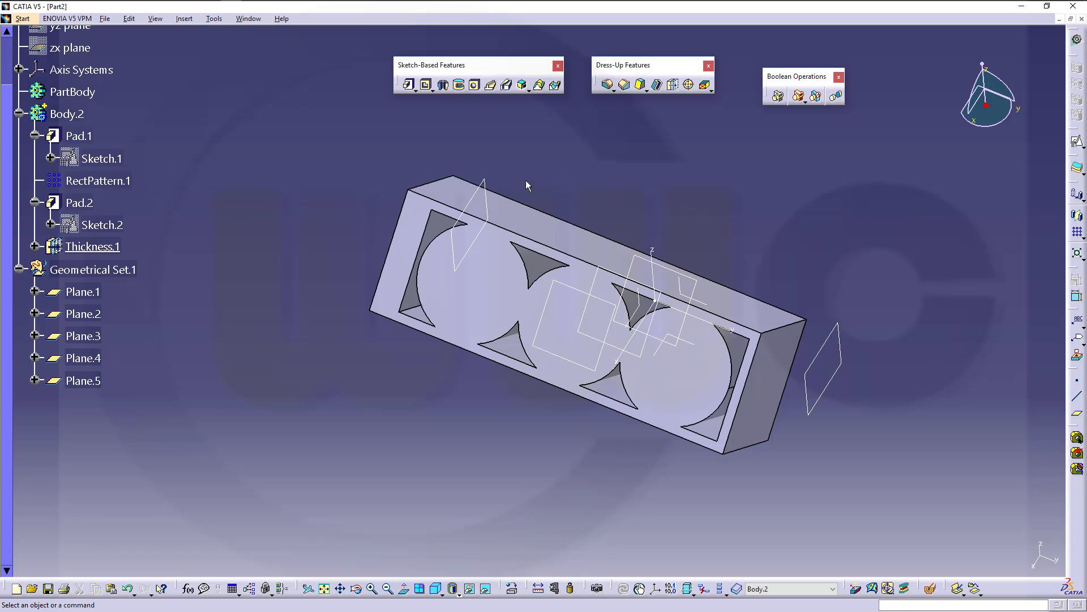
# - Extrude Sketch.2 as a solid pad with a length of 35 mm
pyautogui.click(115, 161)
pyautogui.click(409, 86)
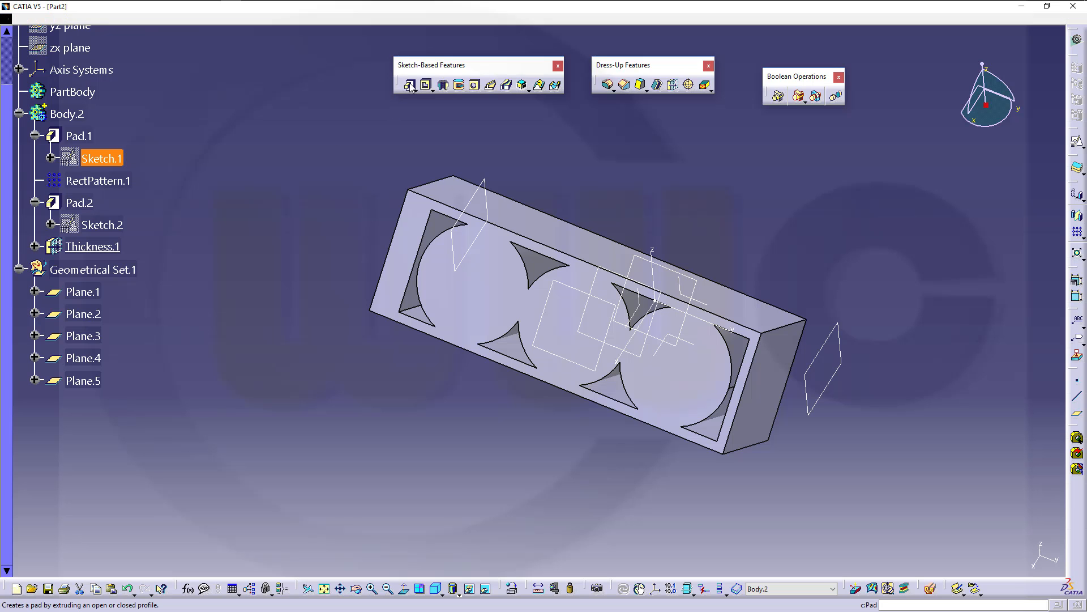
pyautogui.moveTo(666, 210)
pyautogui.mouseDown(button='middle')
pyautogui.moveTo(632, 250)
pyautogui.moveTo(756, 249)
pyautogui.moveTo(596, 249)
pyautogui.mouseUp(button='middle')
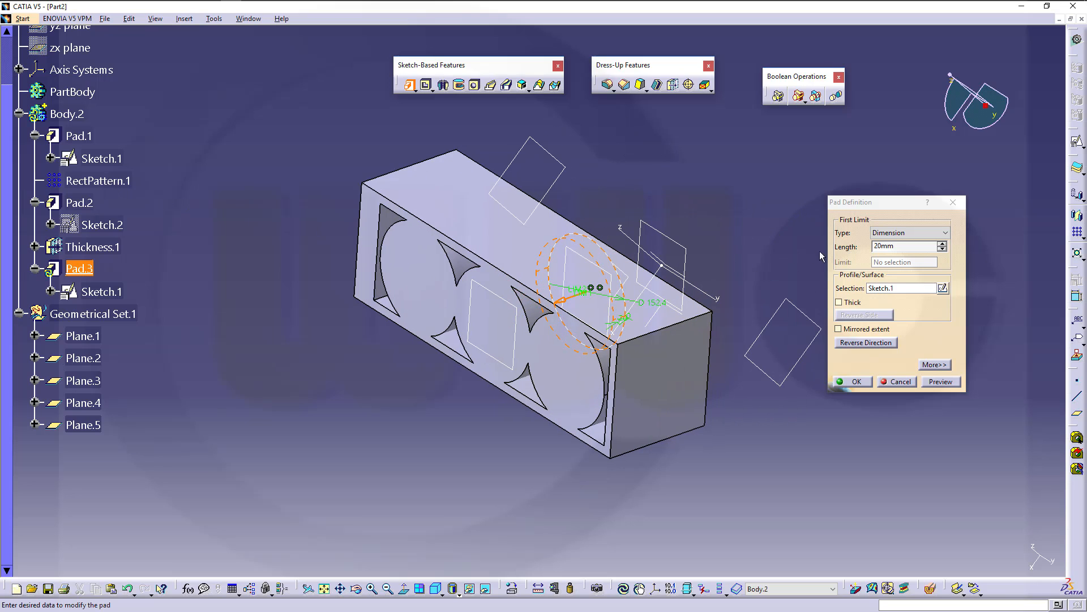
pyautogui.click(890, 288)
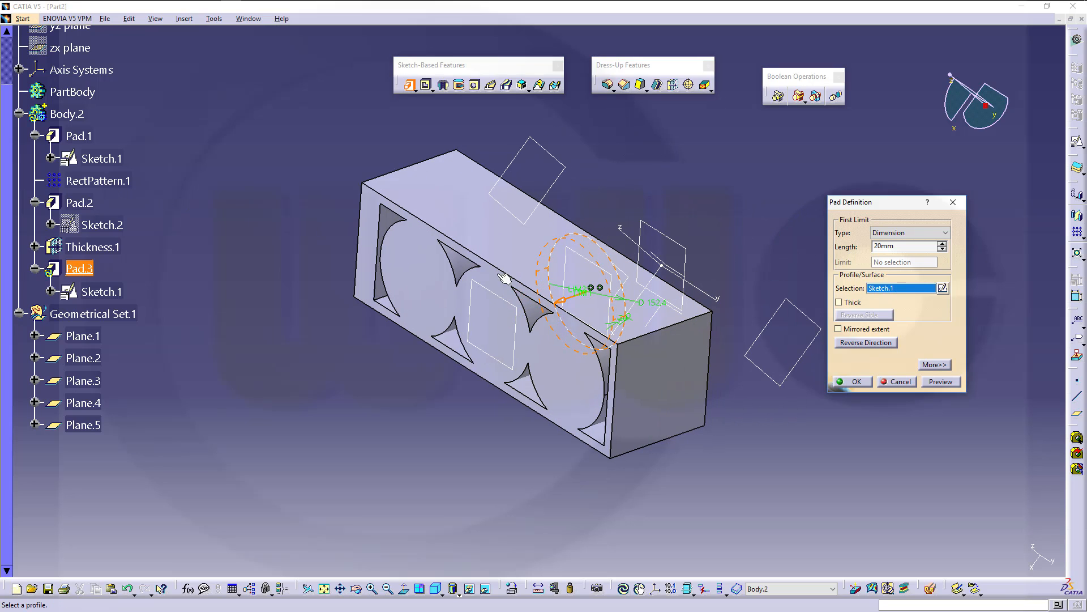
pyautogui.click(100, 225)
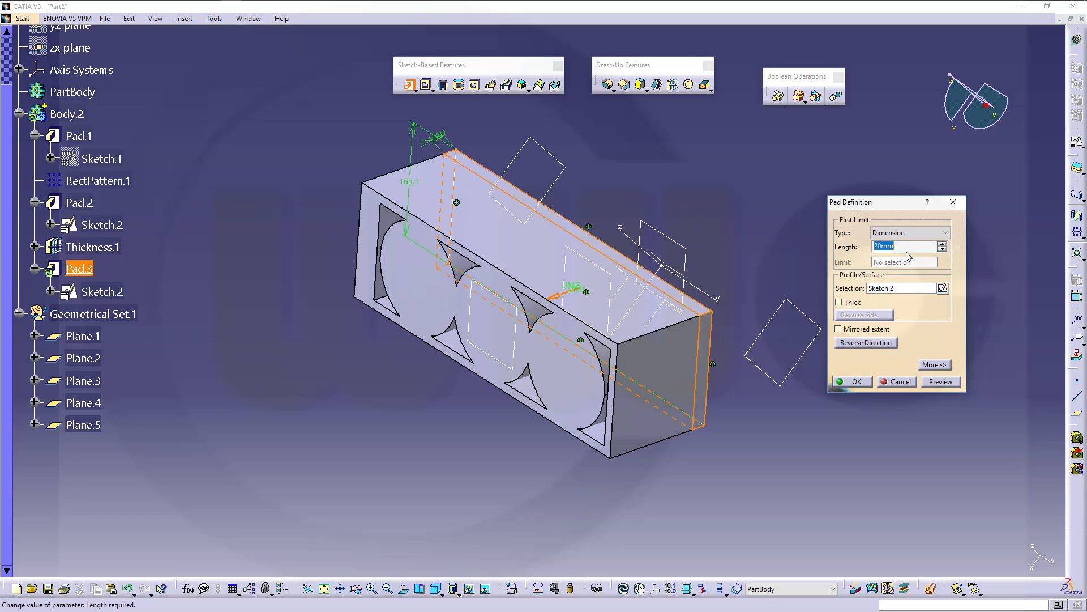
pyautogui.write('35')
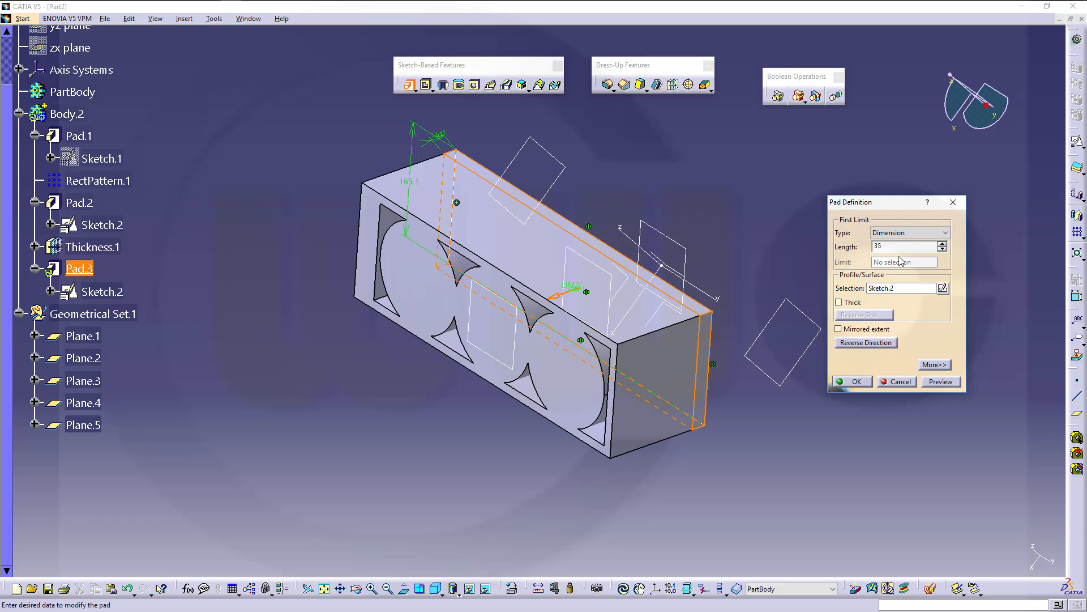
pyautogui.click(857, 382)
# - Create a positioned sketch on the absolute axis system's ZX plane, with the axes swapped and H reversed
pyautogui.moveTo(748, 265); pyautogui.dragTo(684, 249, button='middle')
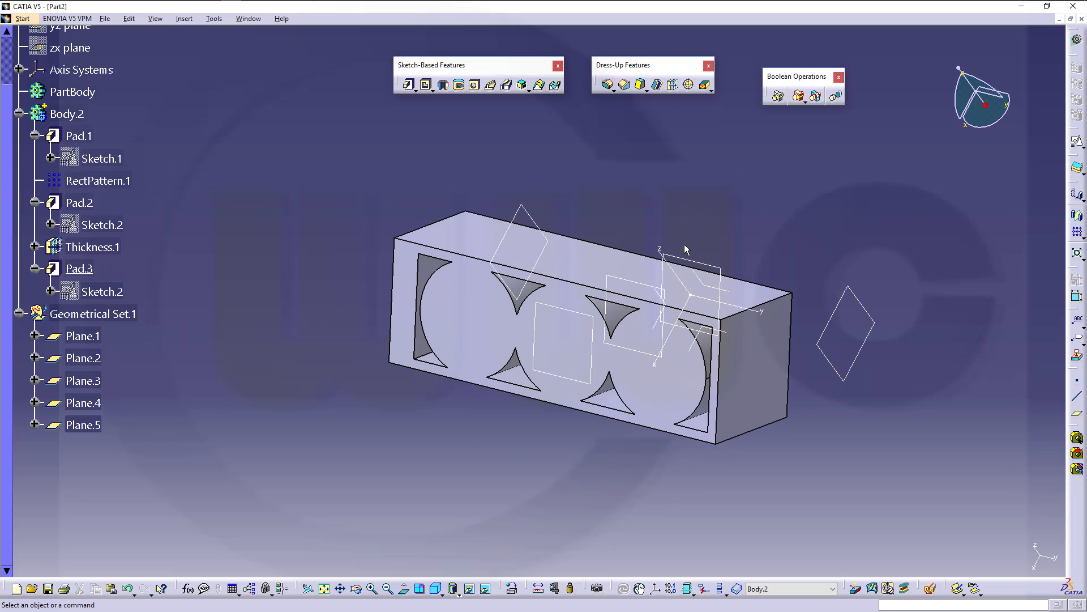
pyautogui.scroll(1, 684, 252)
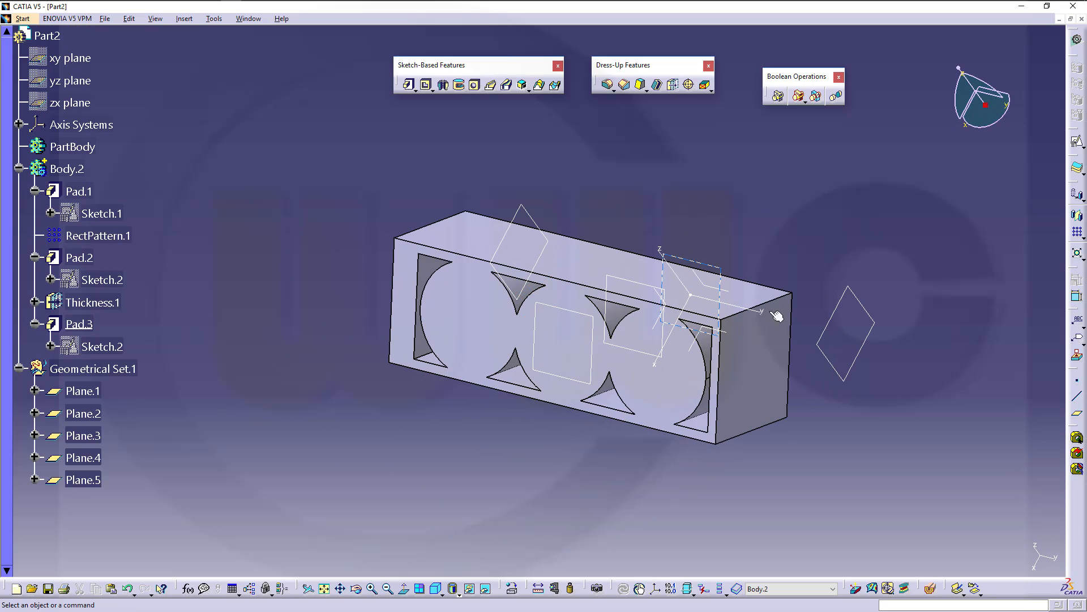
pyautogui.moveTo(804, 384); pyautogui.dragTo(538, 315, button='middle')
pyautogui.moveTo(748, 334); pyautogui.dragTo(651, 364, button='middle')
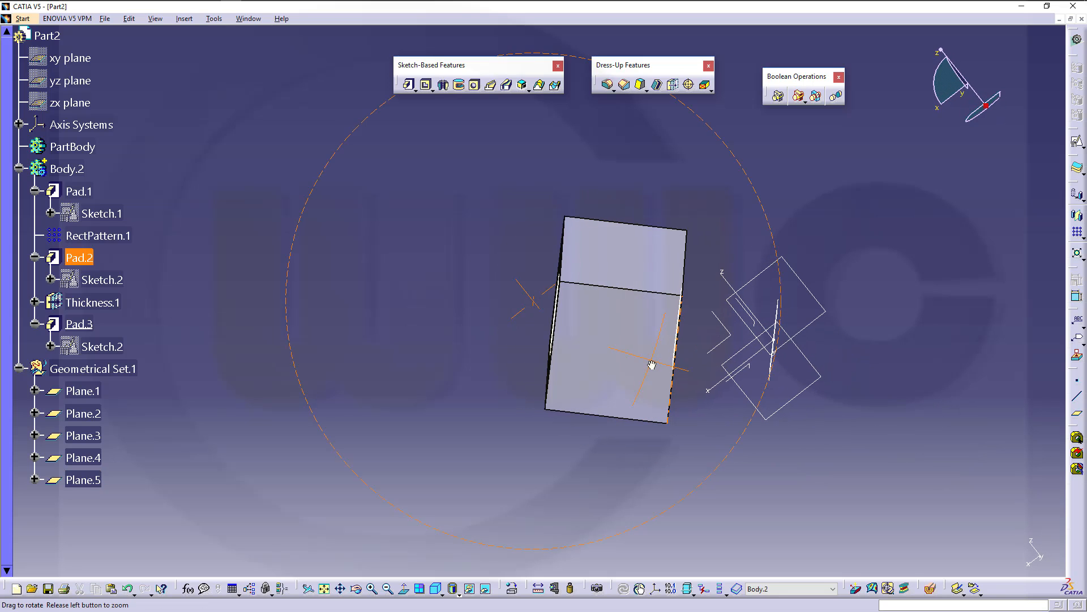
pyautogui.click(1076, 143)
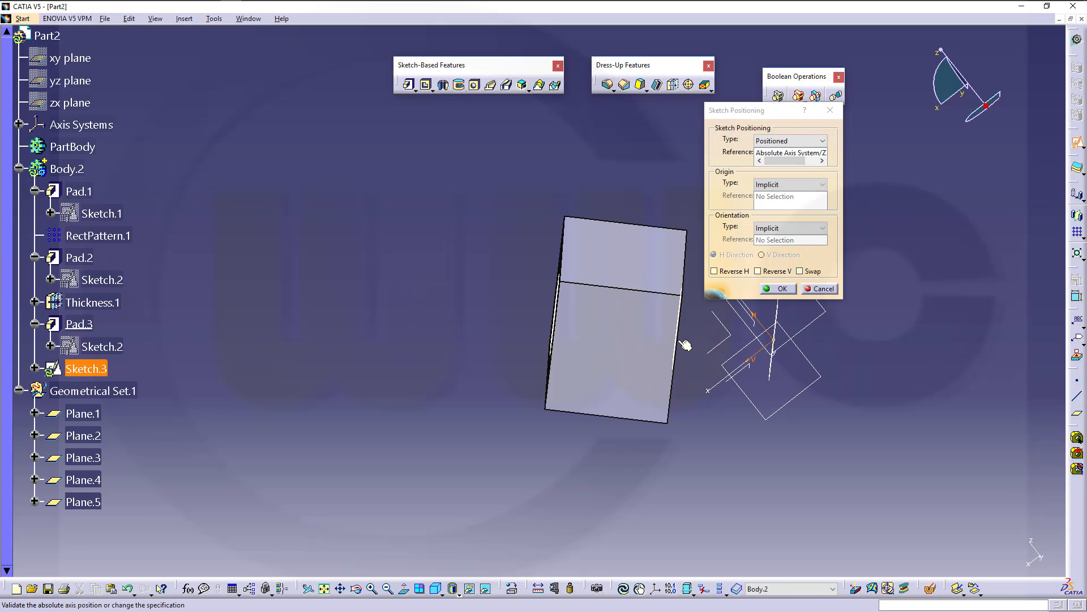
pyautogui.click(799, 271)
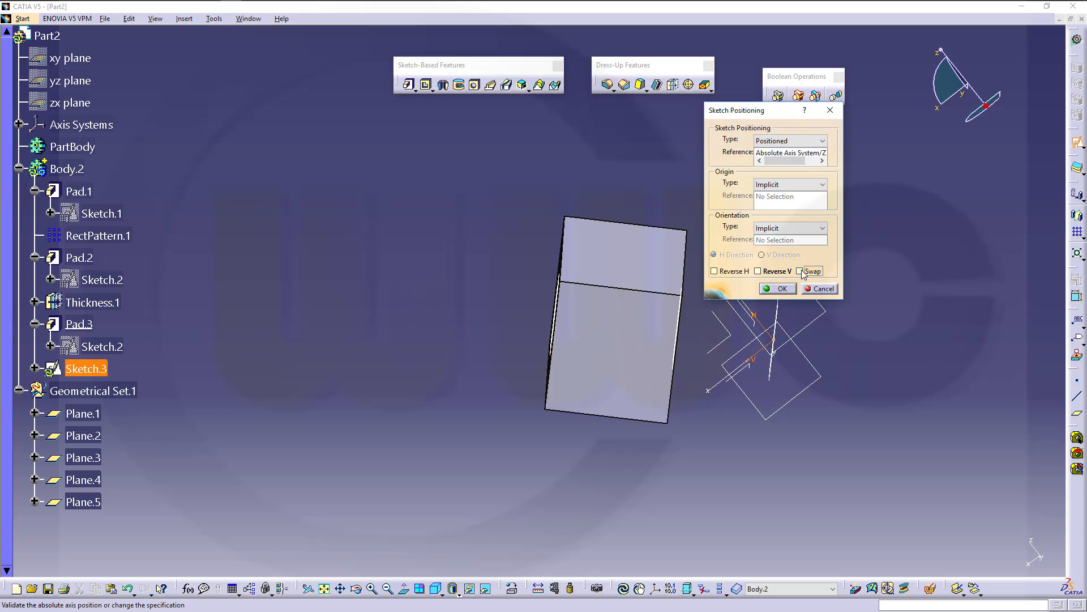
pyautogui.click(714, 272)
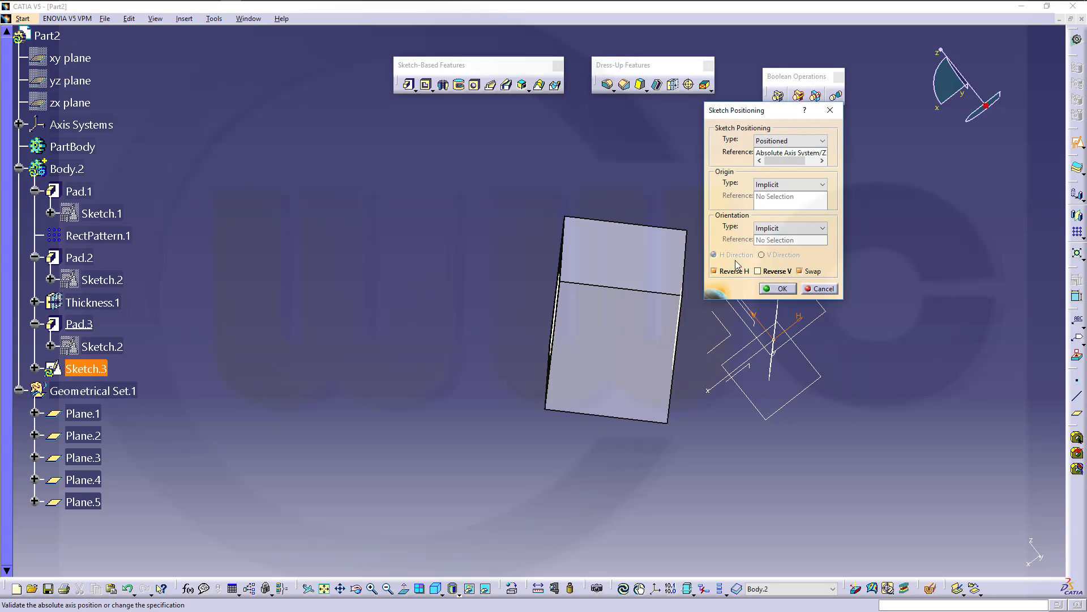
pyautogui.click(776, 288)
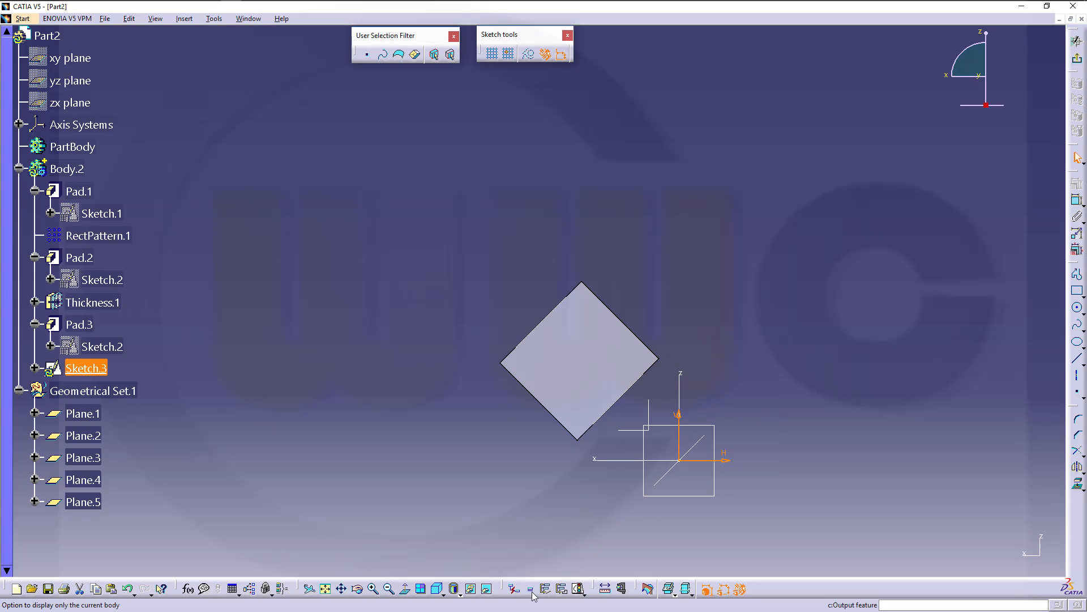
pyautogui.click(591, 496)
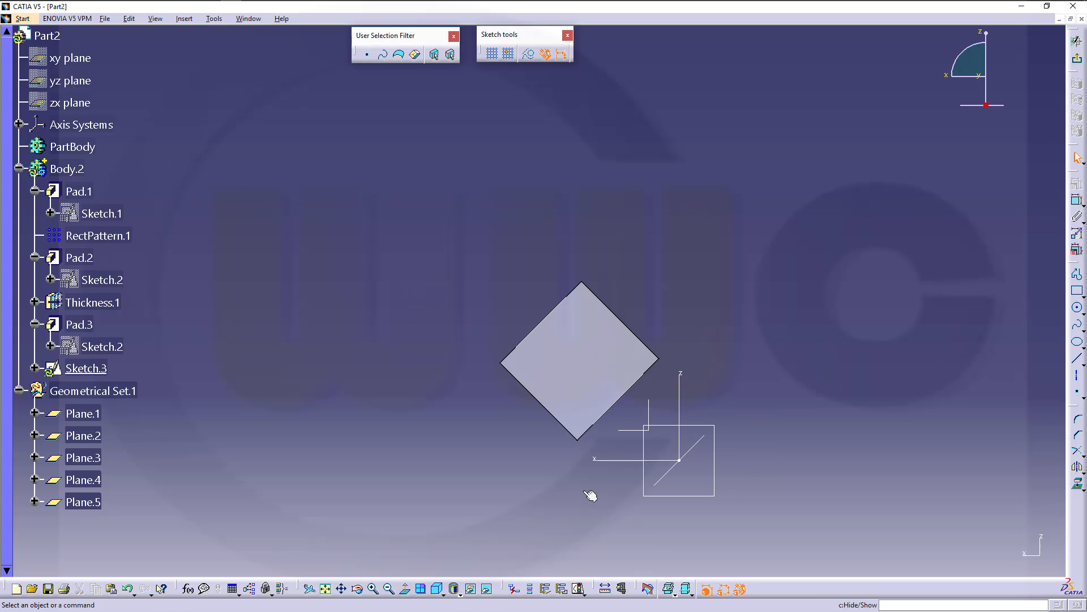
# - Sketch a rectangle over the block's end profile, with its lower edge just above the absolute X axis
pyautogui.moveTo(776, 417); pyautogui.dragTo(762, 364, button='middle')
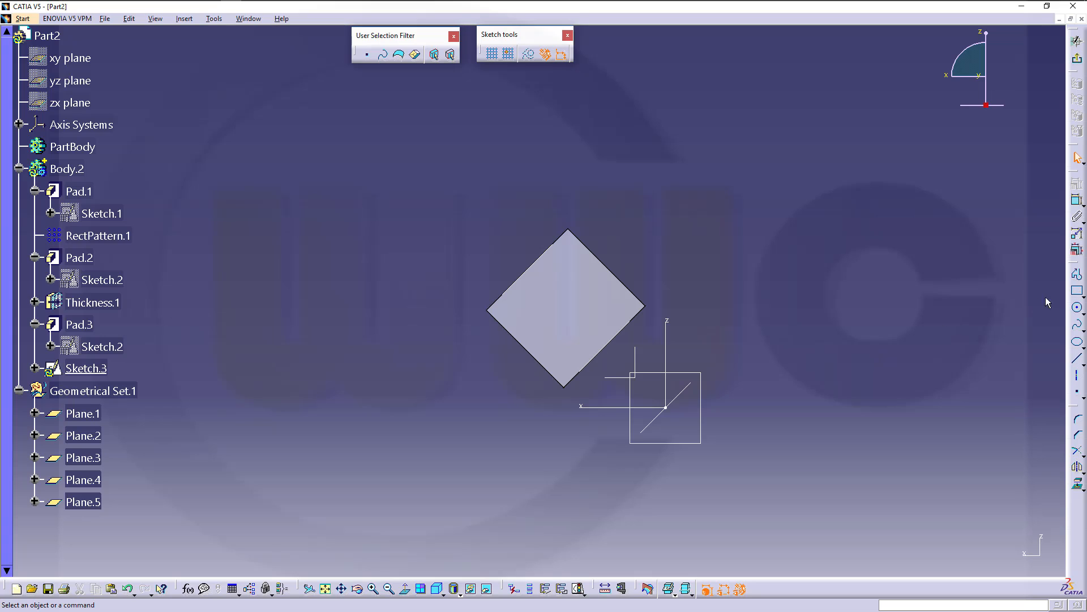
pyautogui.click(1077, 291)
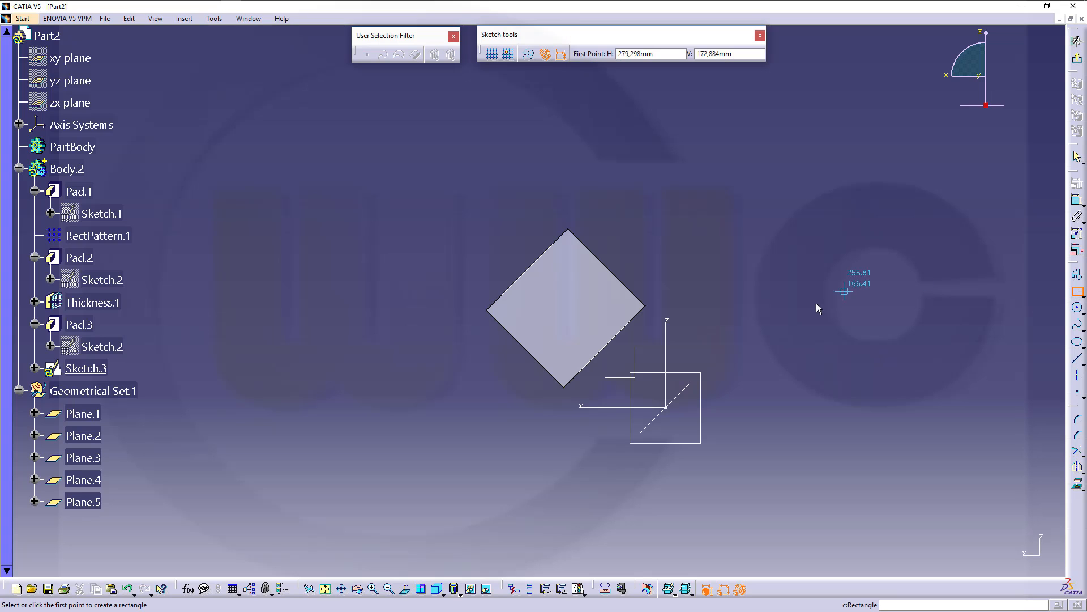
pyautogui.click(717, 397)
pyautogui.click(462, 245)
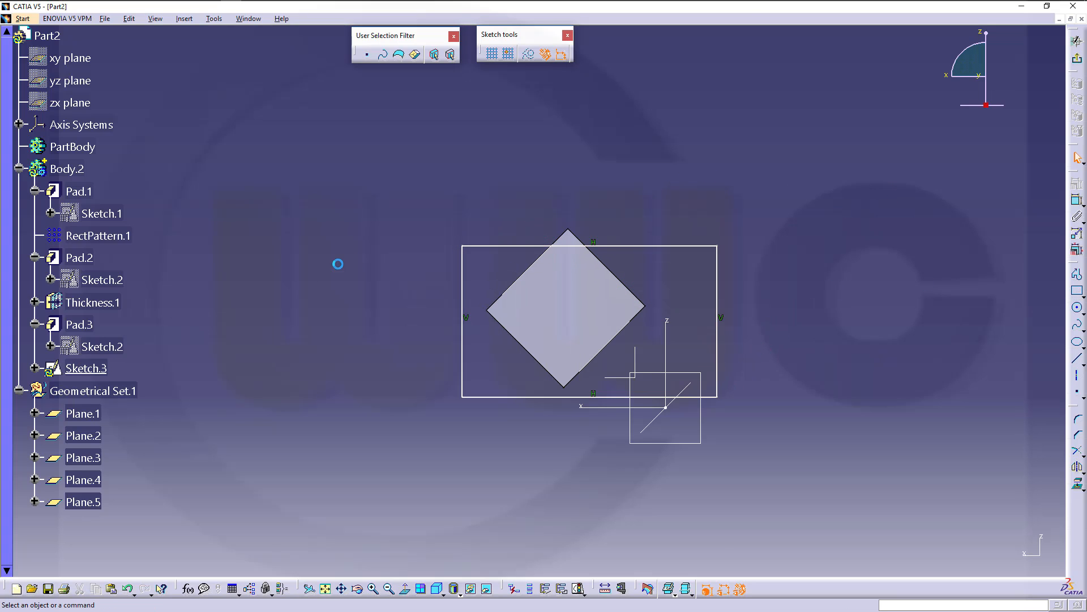
# - Delete the four automatic parallelism constraints from the new rectangle
pyautogui.click(34, 368)
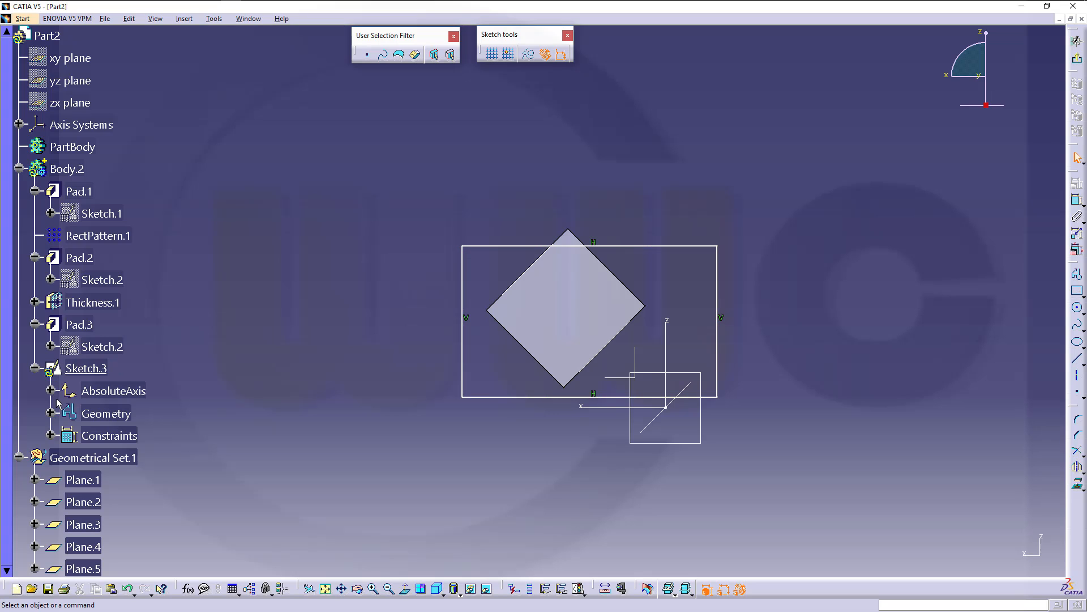
pyautogui.click(50, 435)
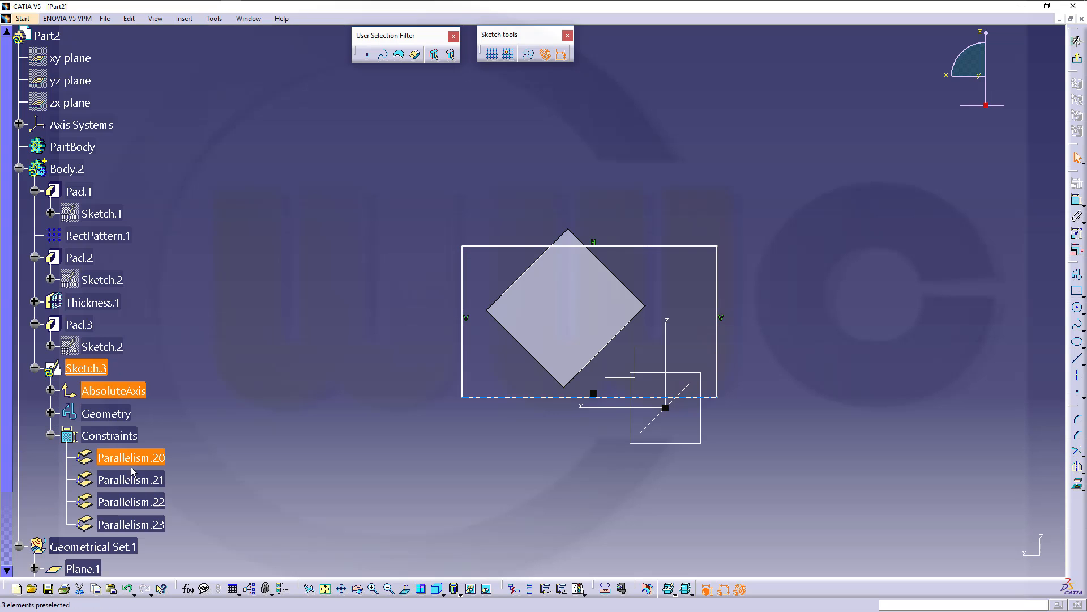
pyautogui.keyDown('shift'); pyautogui.click(144, 522); pyautogui.keyUp('shift')
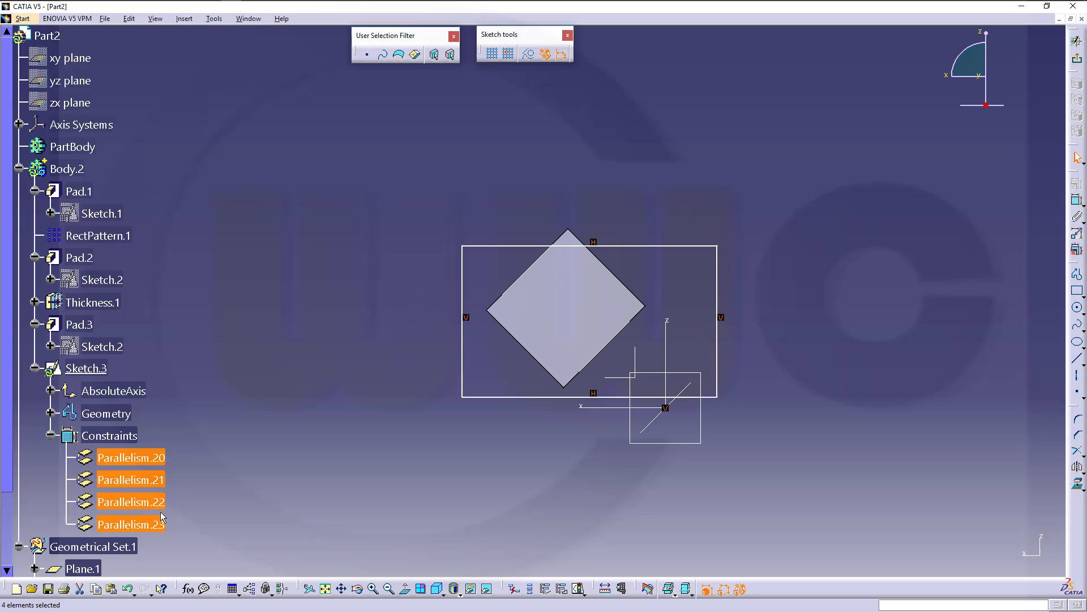
pyautogui.press('Delete')
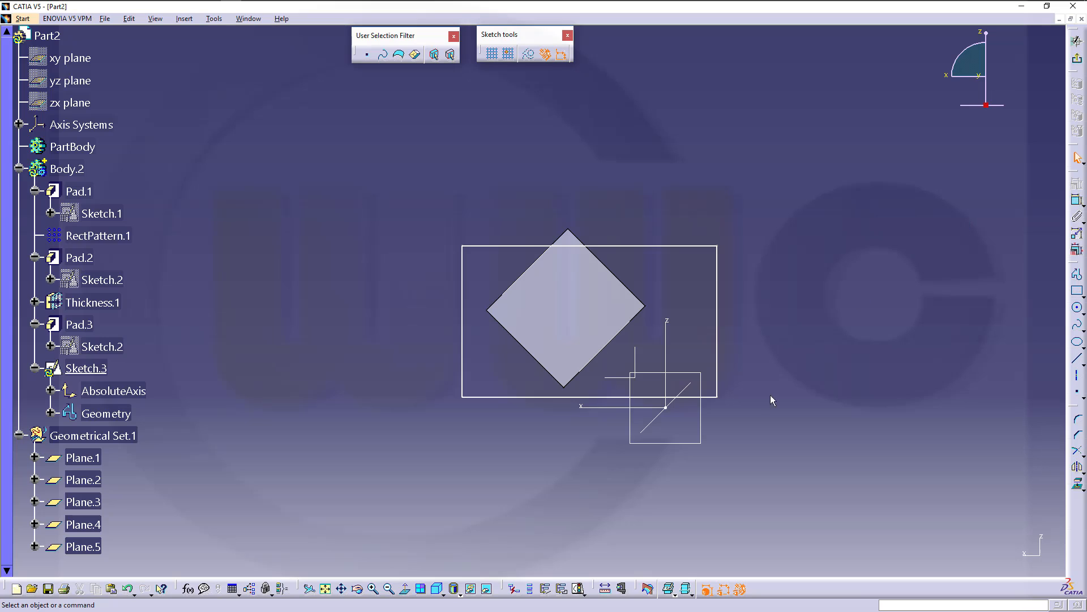
# - Constrain the rectangle's lower edge to be coincident with the absolute X axis
pyautogui.click(605, 407)
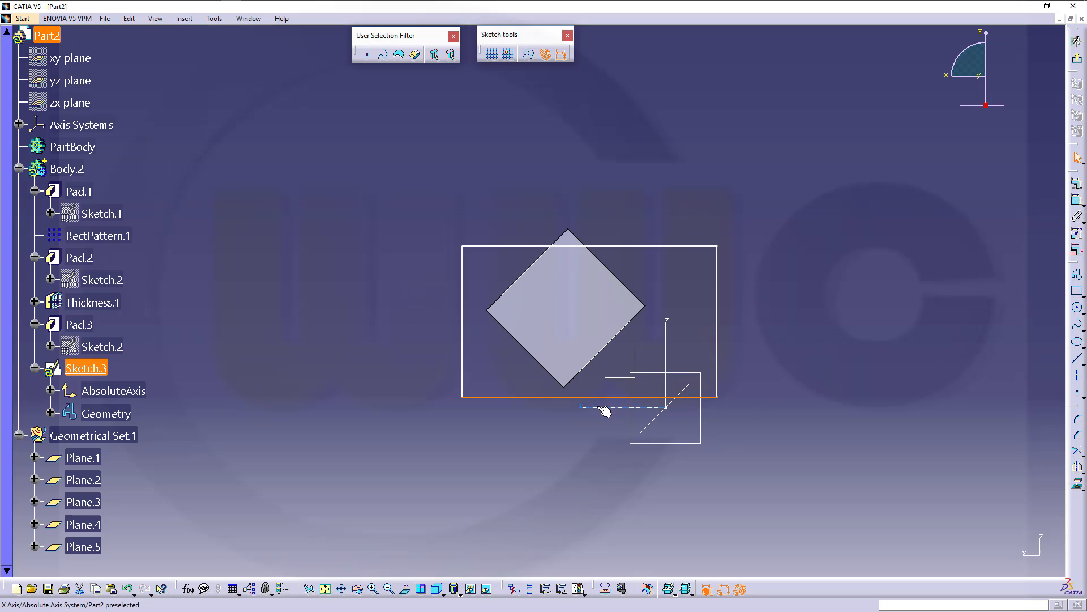
pyautogui.click(1077, 203)
pyautogui.click(682, 398)
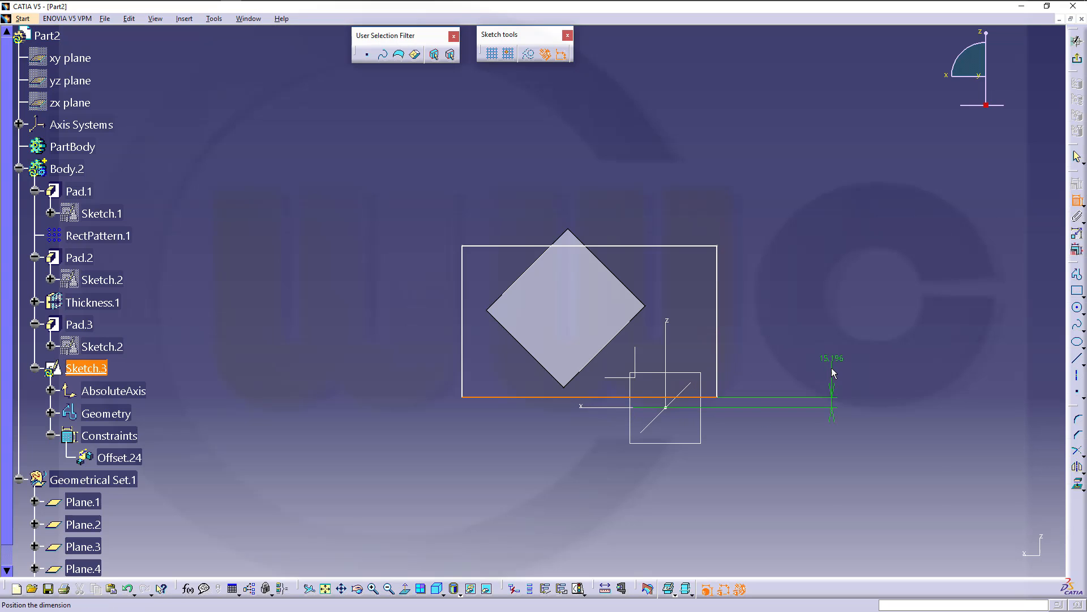
pyautogui.rightClick(830, 367)
pyautogui.click(864, 461)
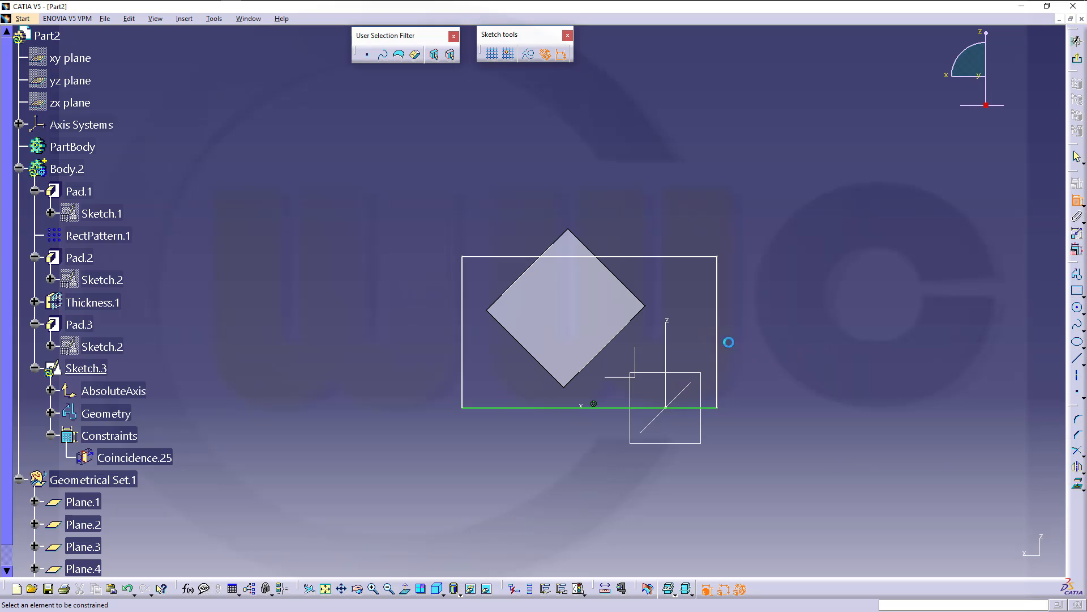
# - Make the rectangle's vertical edge nearest the origin coincident with the absolute Z axis
pyautogui.click(718, 341)
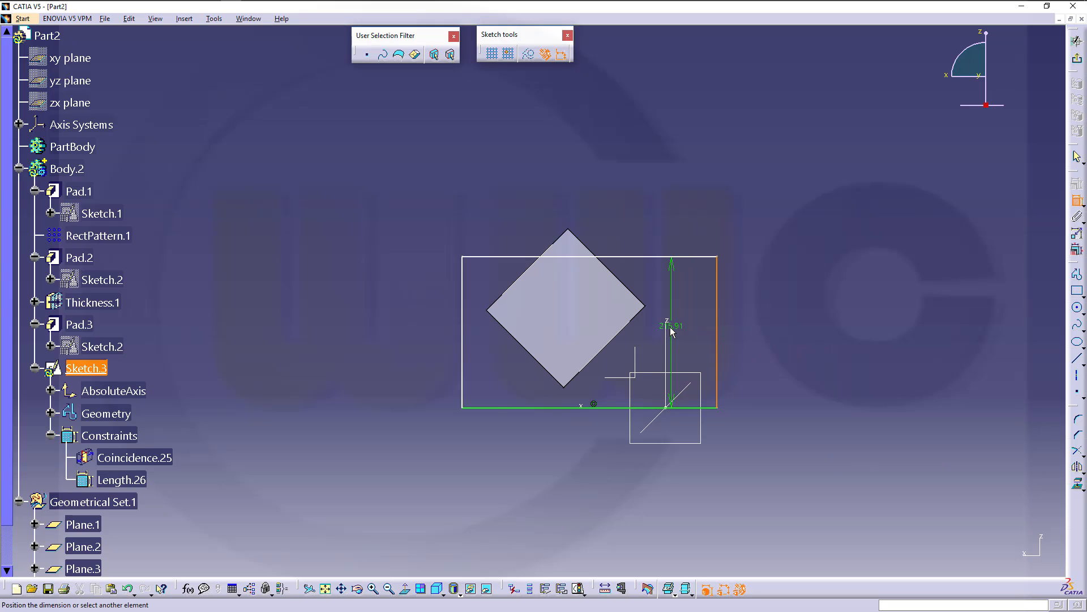
pyautogui.click(667, 334)
pyautogui.rightClick(781, 338)
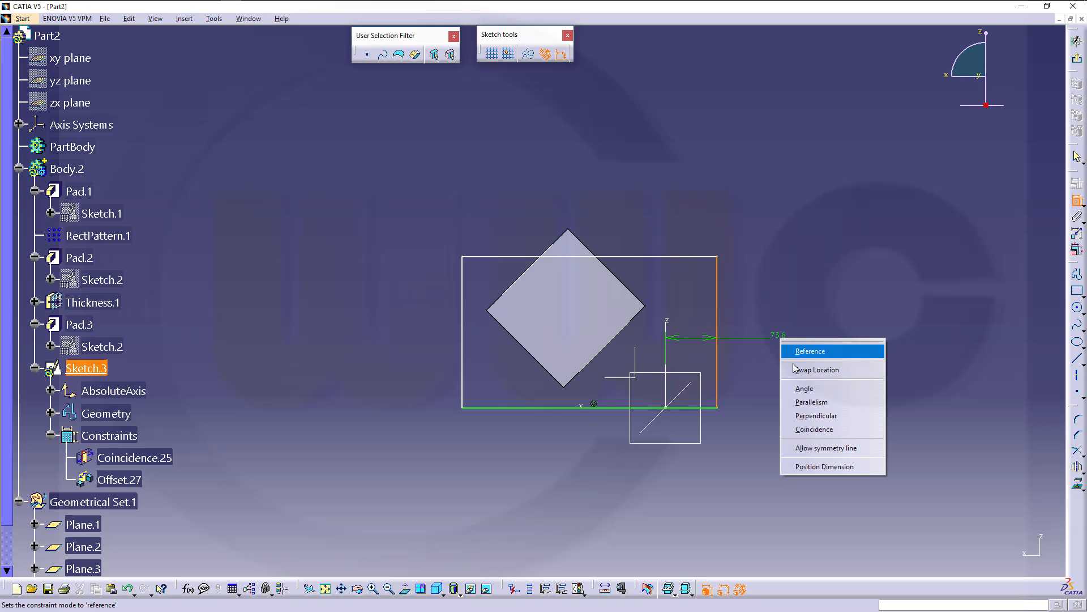
pyautogui.click(806, 432)
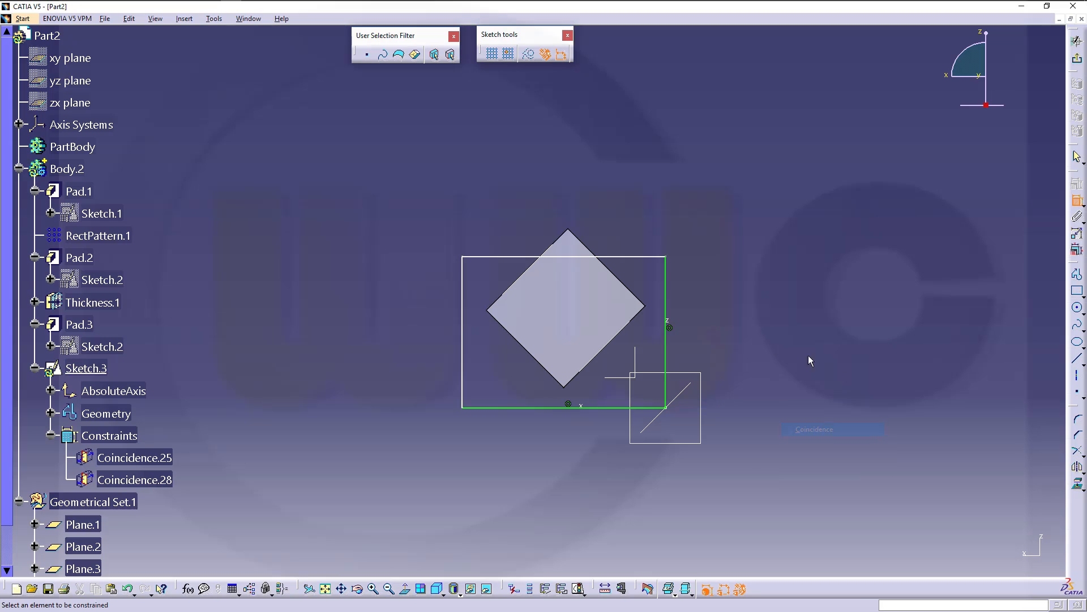
# - Dimension the distance between the rectangle's two horizontal edges and set it to 175,4 mm
pyautogui.click(497, 257)
pyautogui.click(500, 408)
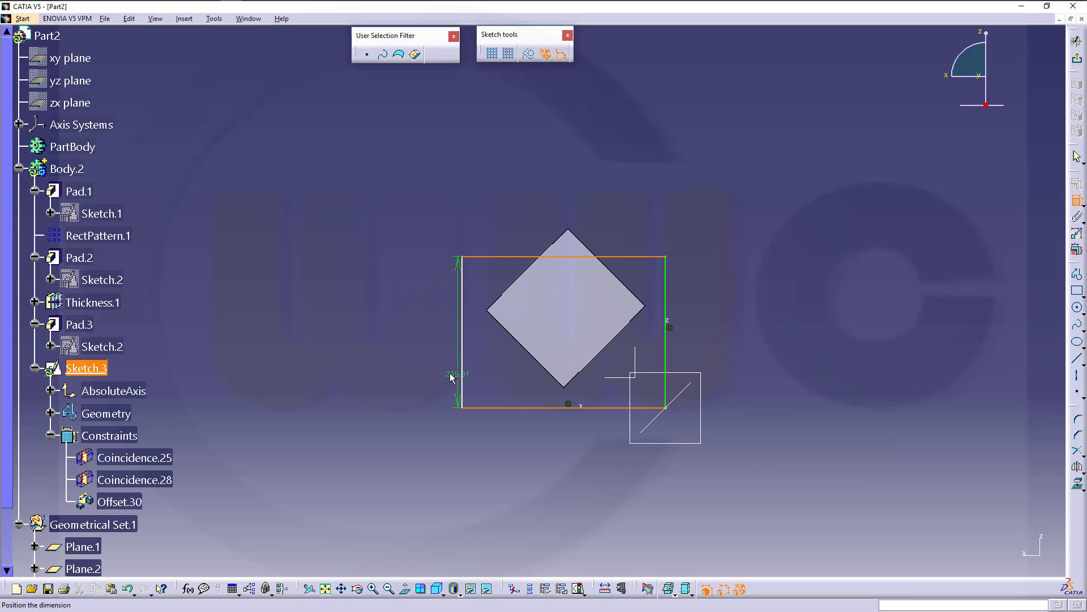
pyautogui.click(411, 367)
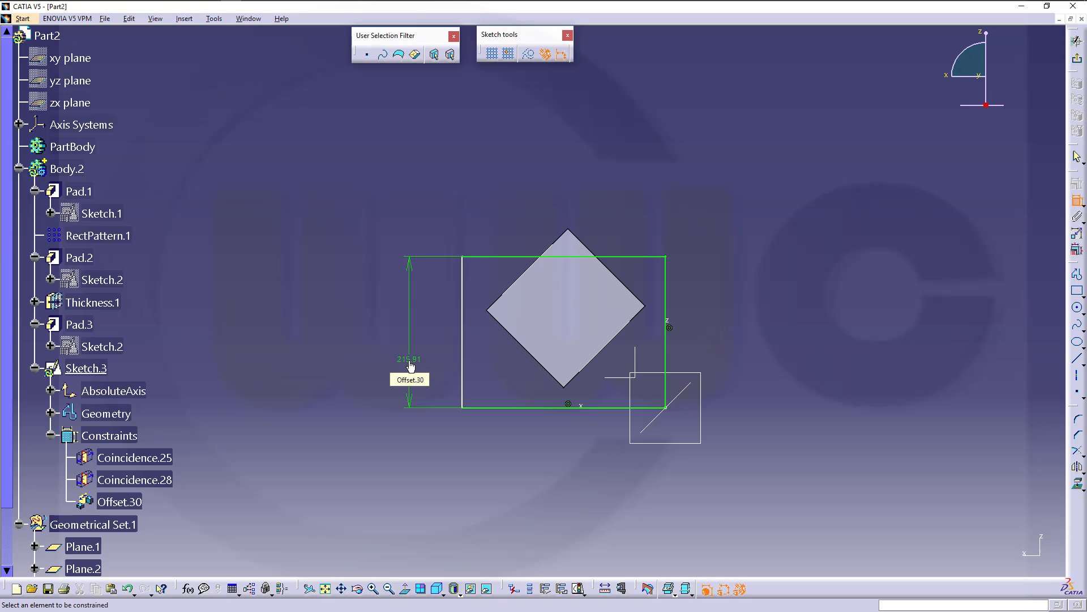
pyautogui.doubleClick(410, 364)
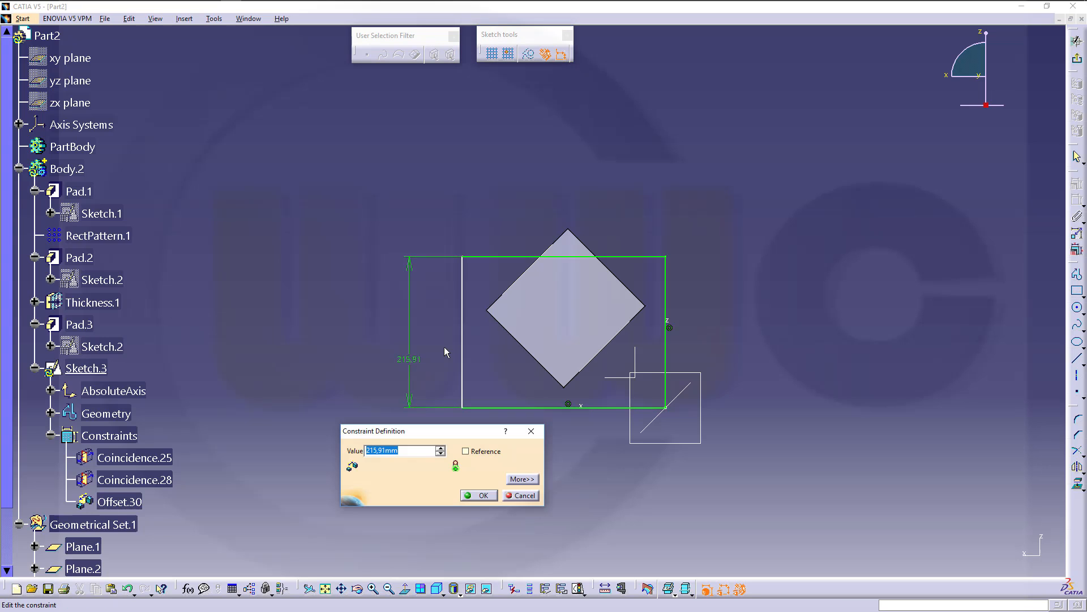
pyautogui.write('175,4')
pyautogui.press('Return')
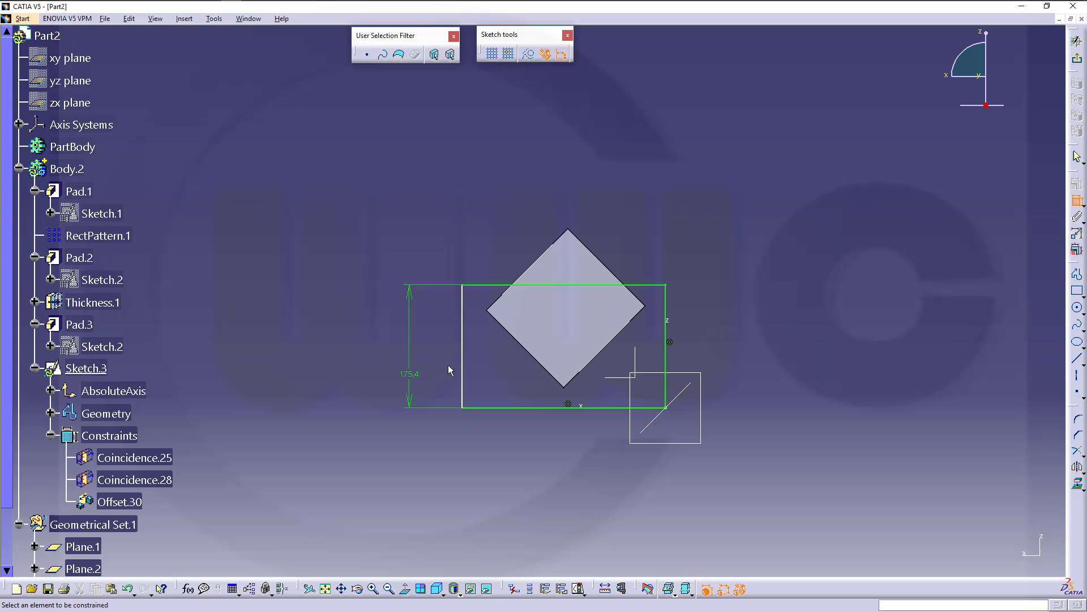
# - Dimension the distance between the rectangle's two vertical edges, set it to 165,1 mm, and exit the sketch
pyautogui.click(462, 371)
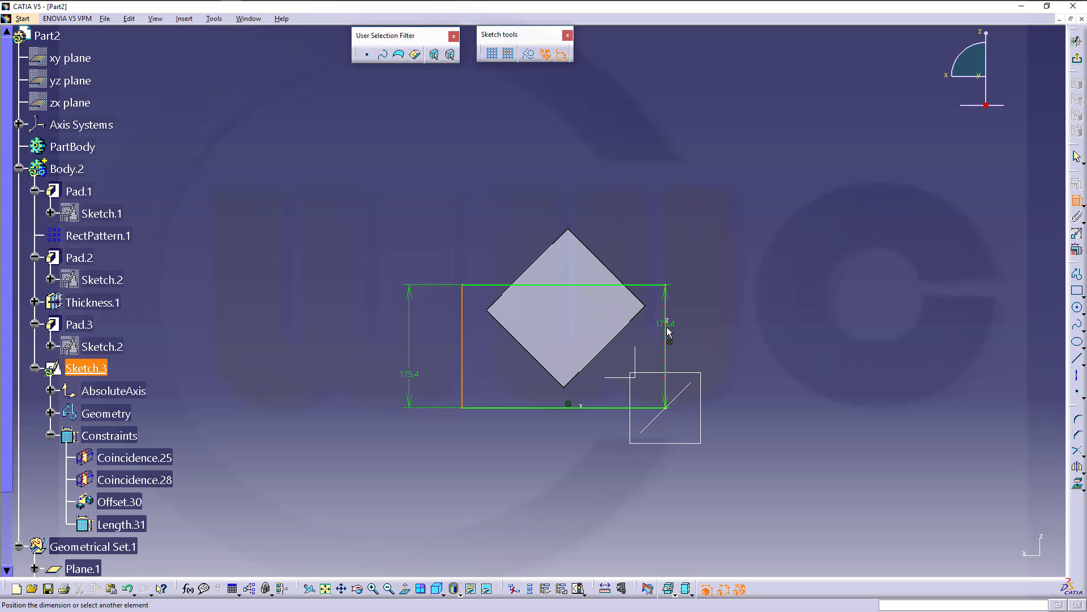
pyautogui.click(668, 333)
pyautogui.click(558, 175)
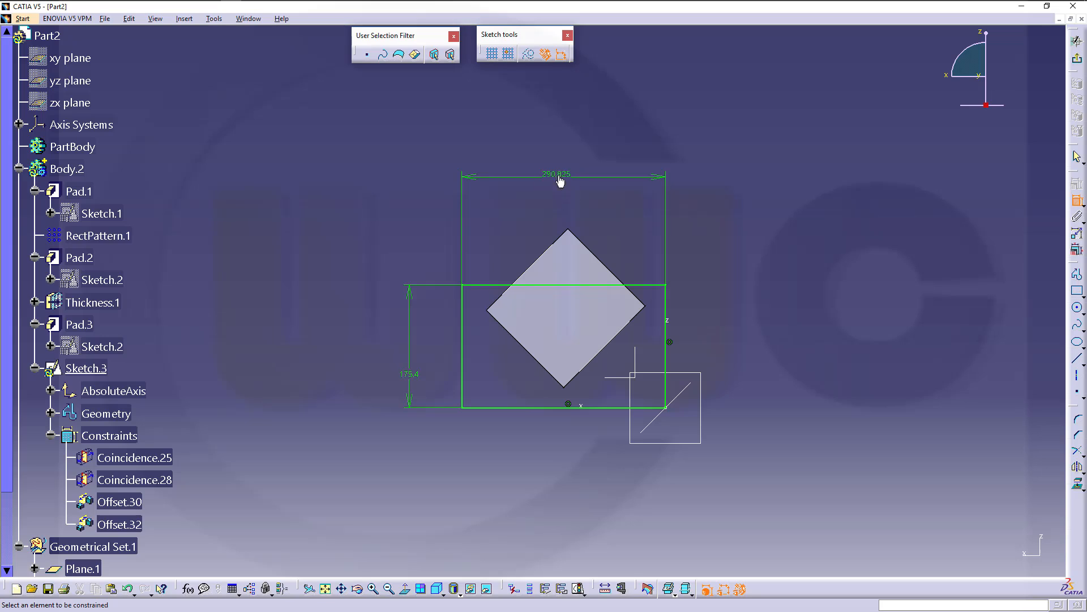
pyautogui.doubleClick(560, 178)
pyautogui.write('1')
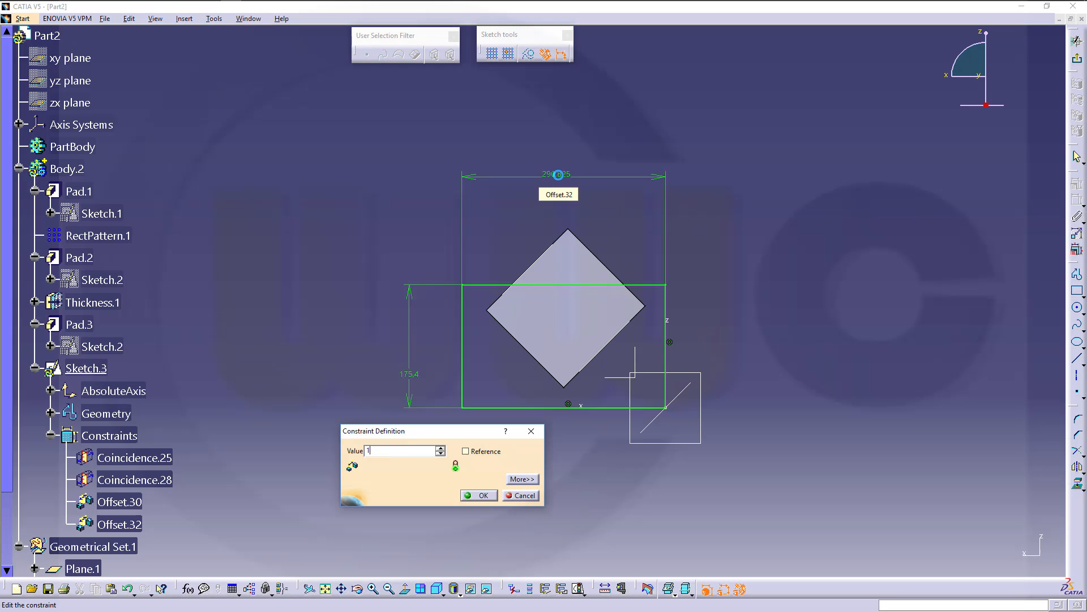
pyautogui.write('165,1')
pyautogui.press('Return')
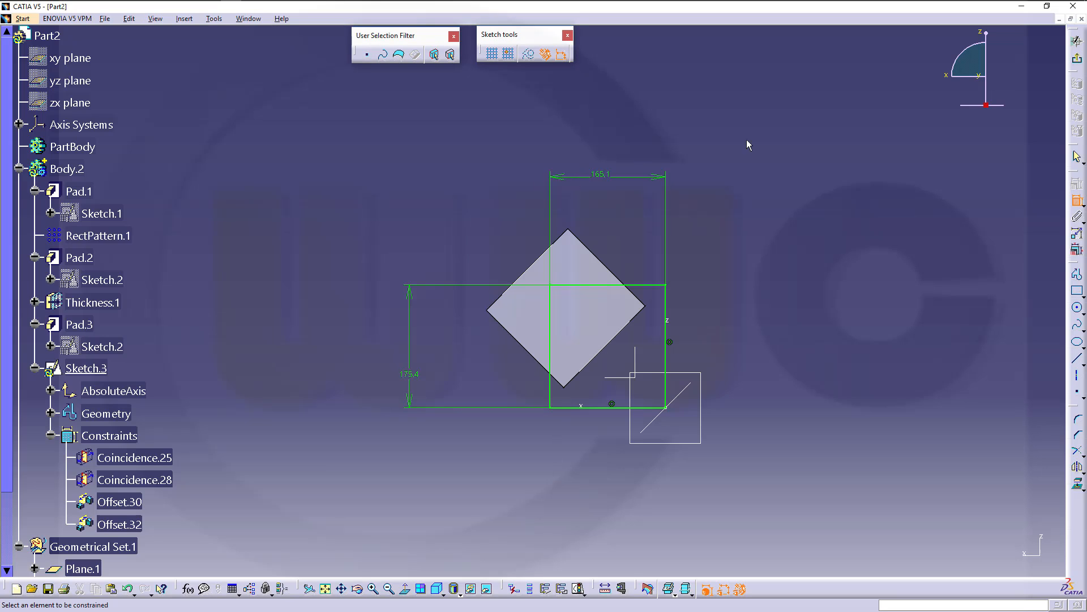
pyautogui.click(1078, 62)
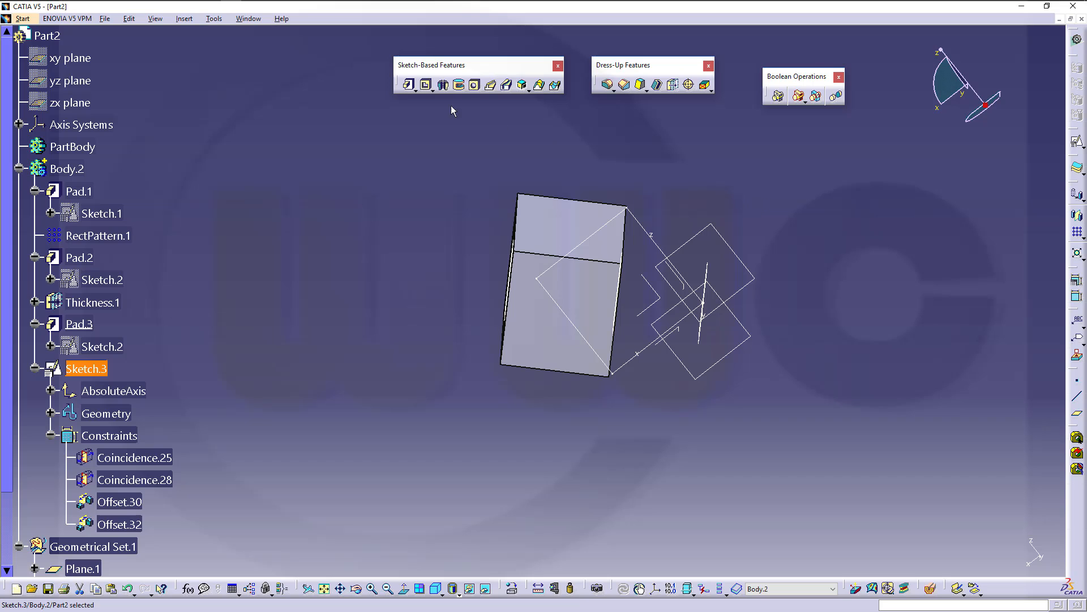
# - Extrude Sketch.3 as a pad with the first limit up to Plane.4 and the second limit up to Plane.5
pyautogui.click(409, 86)
pyautogui.moveTo(572, 164); pyautogui.dragTo(479, 299, button='middle')
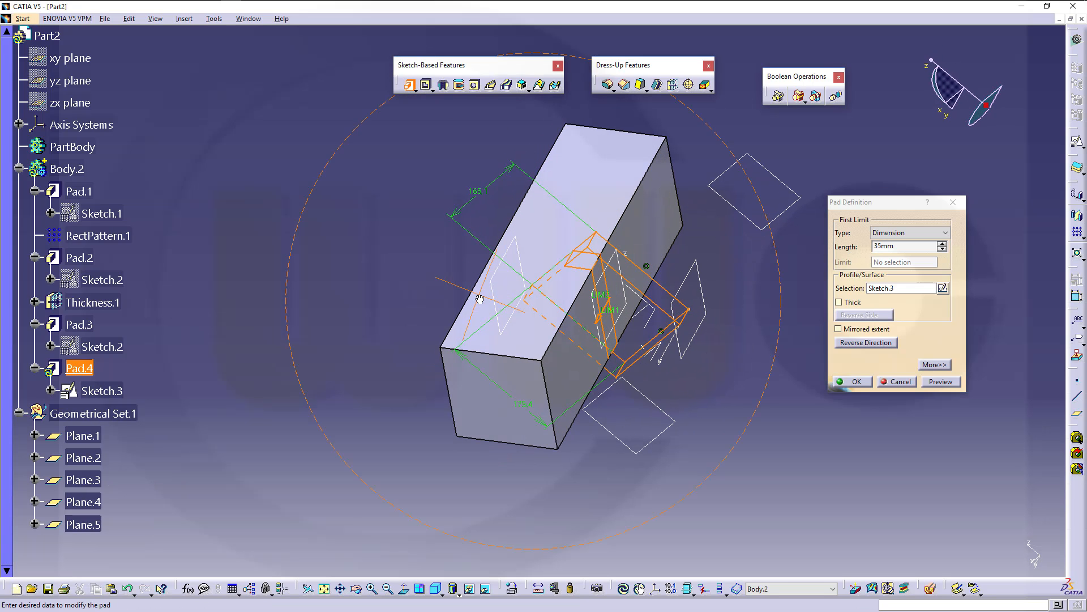
pyautogui.click(945, 233)
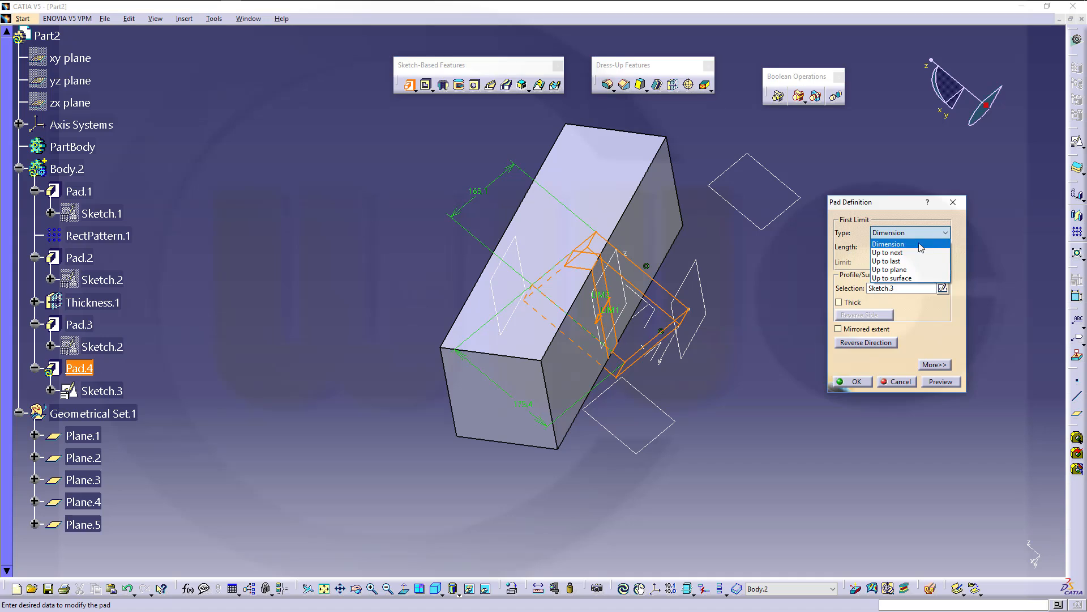
pyautogui.click(895, 270)
pyautogui.click(595, 415)
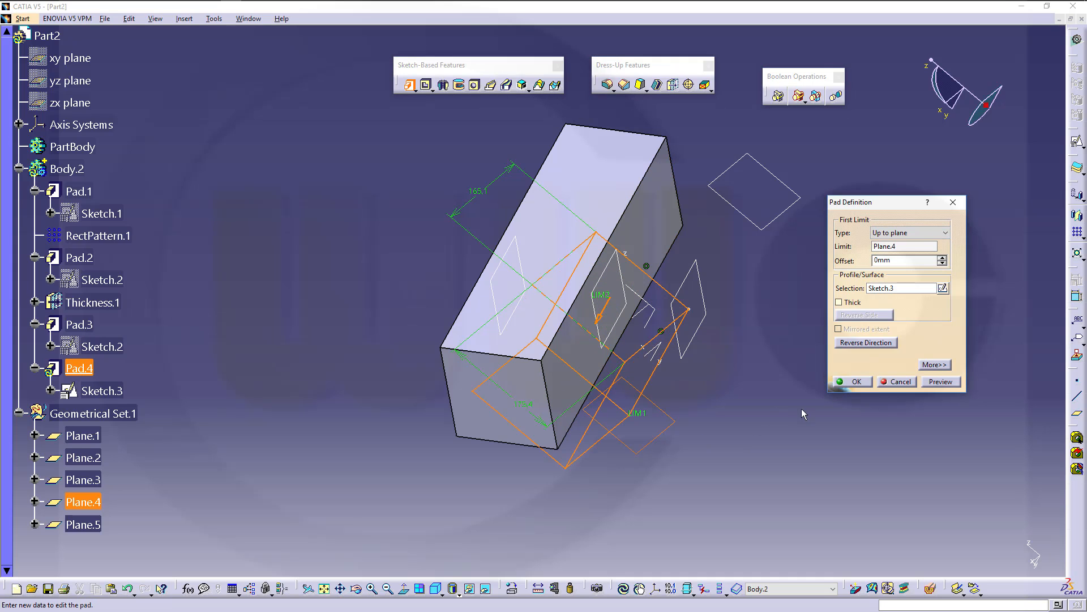
pyautogui.click(938, 365)
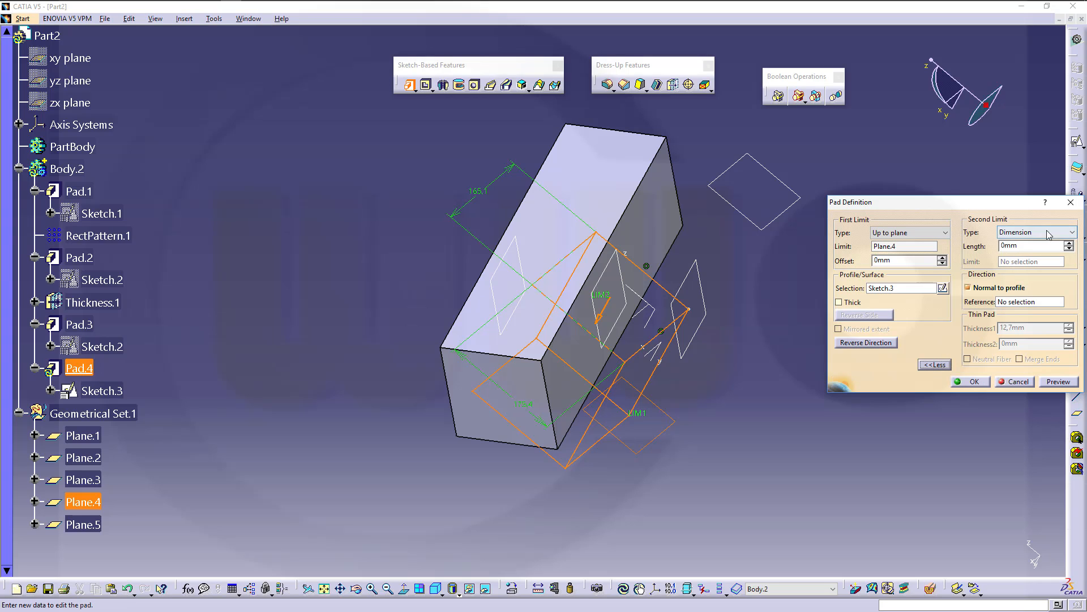
pyautogui.click(1071, 232)
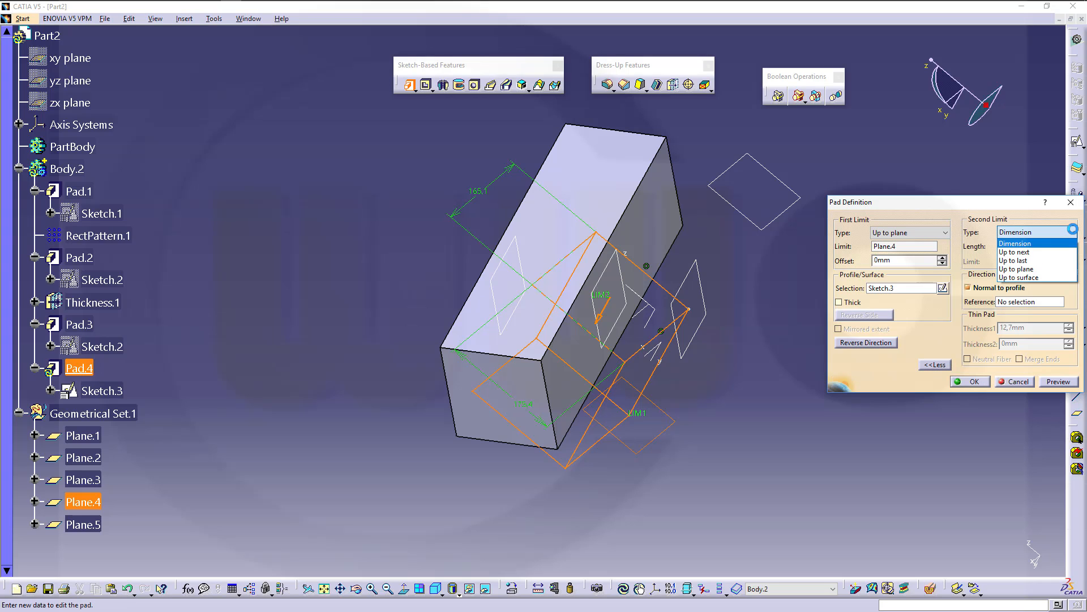
pyautogui.click(1018, 269)
pyautogui.click(791, 205)
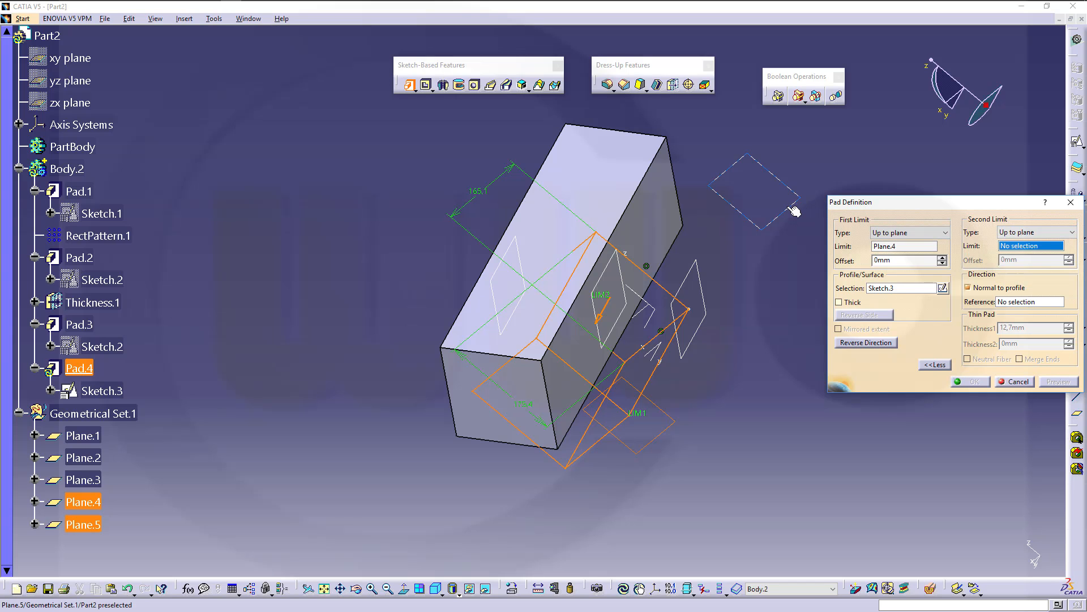
pyautogui.click(975, 383)
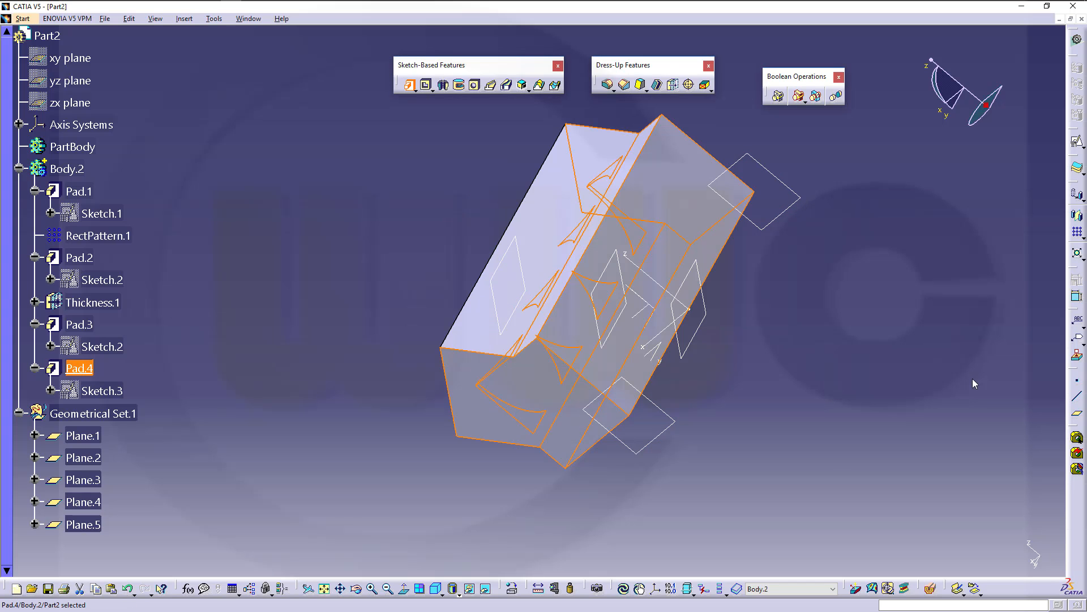
# - Try to insert Pad.4 together with Sketch.3 in a new body
pyautogui.moveTo(410, 206); pyautogui.dragTo(686, 297, button='middle')
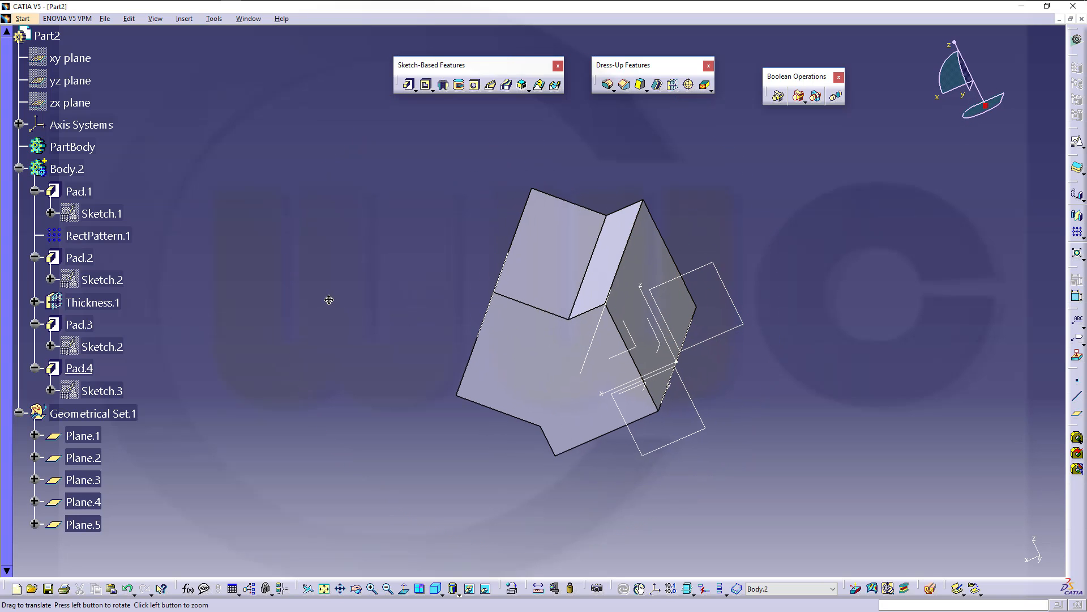
pyautogui.moveTo(328, 301); pyautogui.dragTo(374, 250, button='middle')
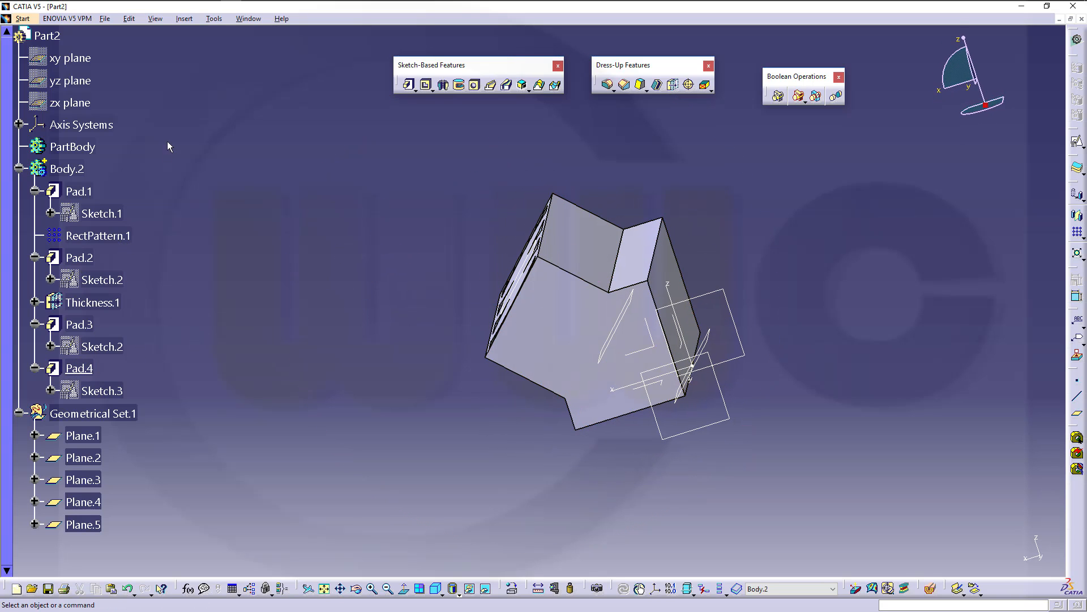
pyautogui.click(80, 370)
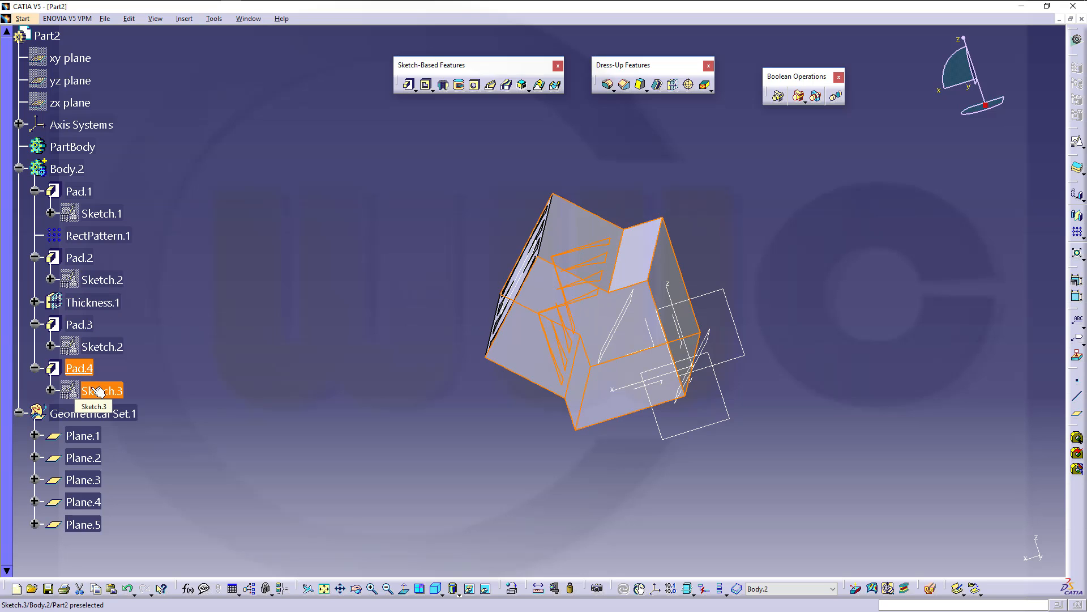
pyautogui.keyDown('ctrl'); pyautogui.click(92, 389); pyautogui.keyUp('ctrl')
pyautogui.rightClick(90, 391)
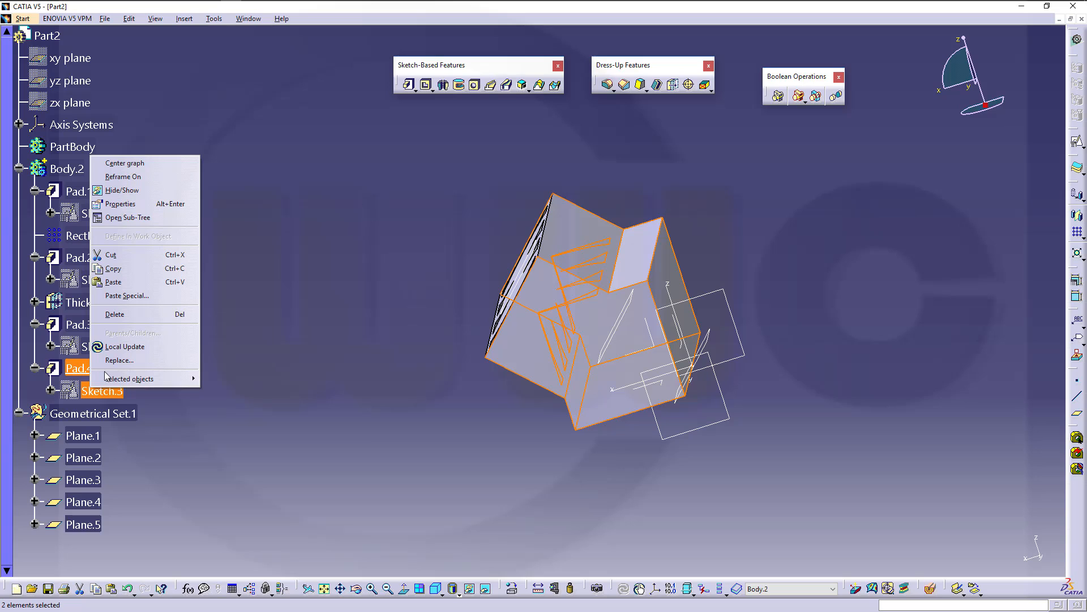
pyautogui.click(222, 160)
pyautogui.click(185, 18)
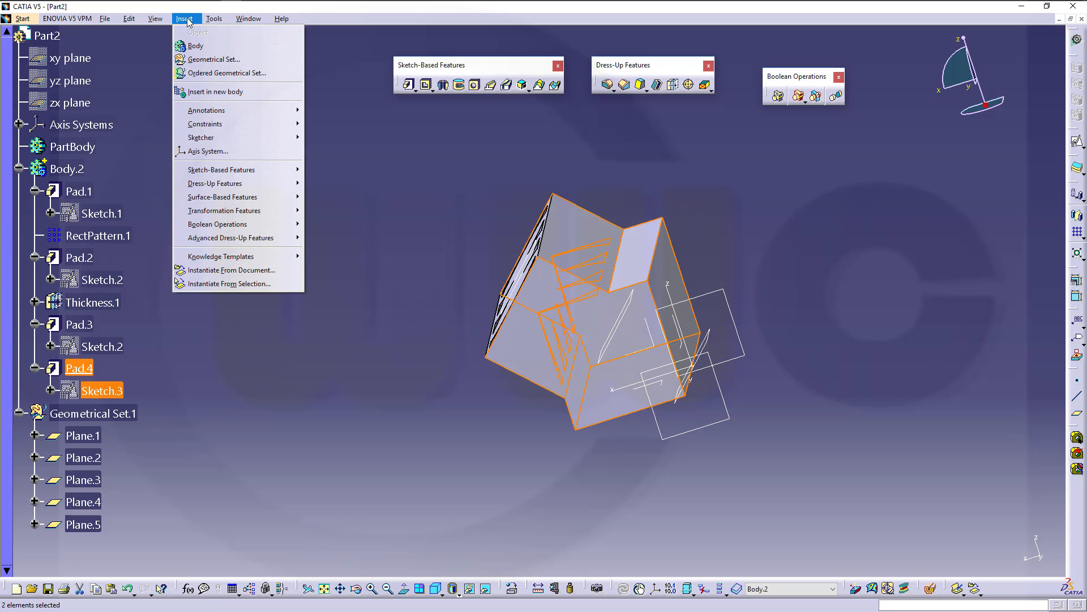
pyautogui.click(211, 91)
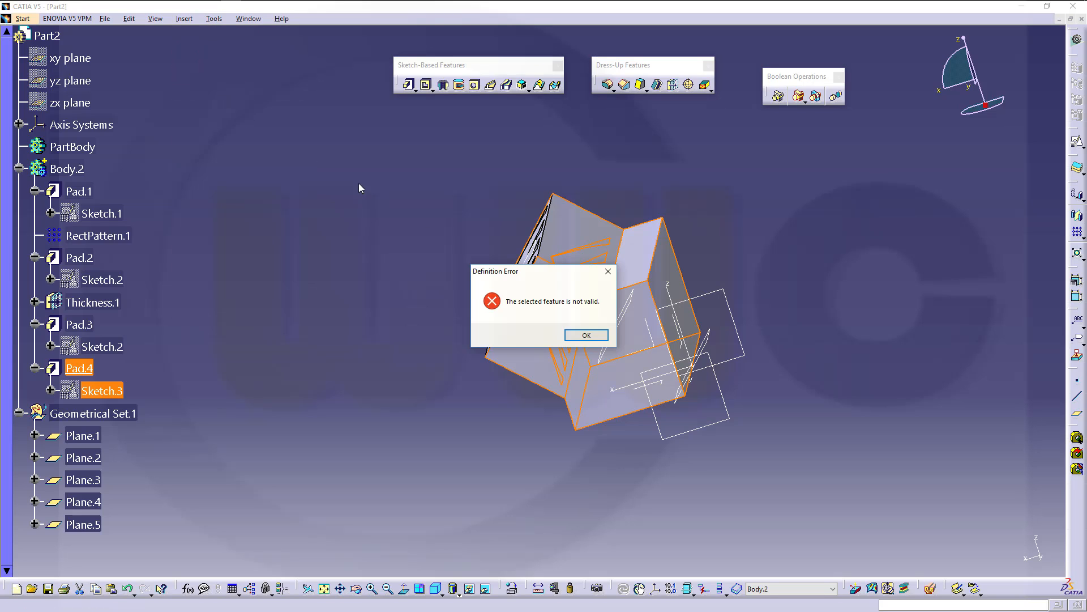
pyautogui.click(586, 336)
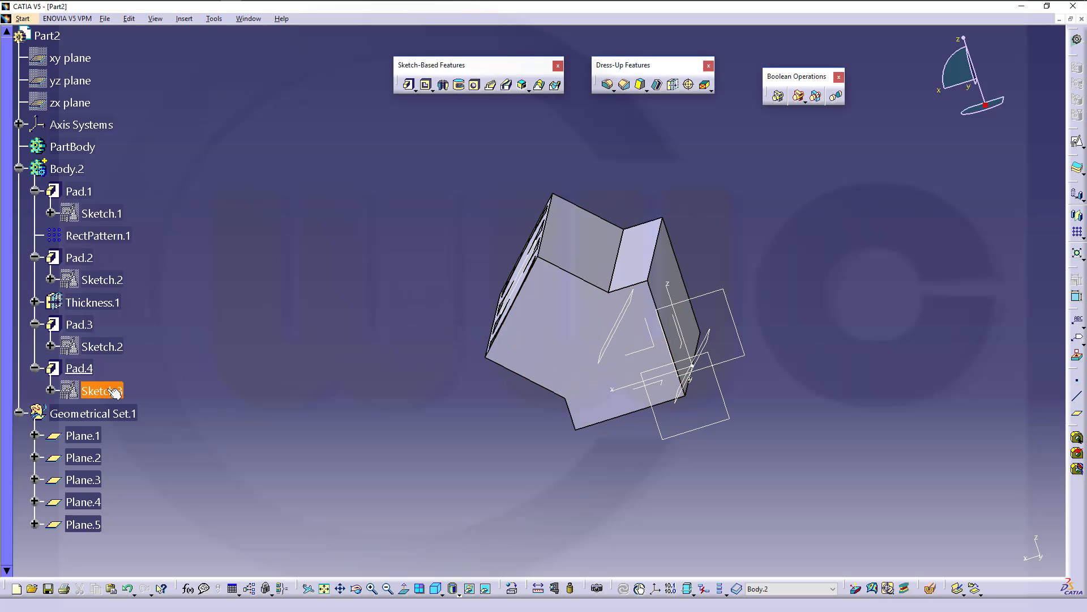
# - Insert Pad.4 alone in a new body and expand that body in the tree
pyautogui.rightClick(78, 368)
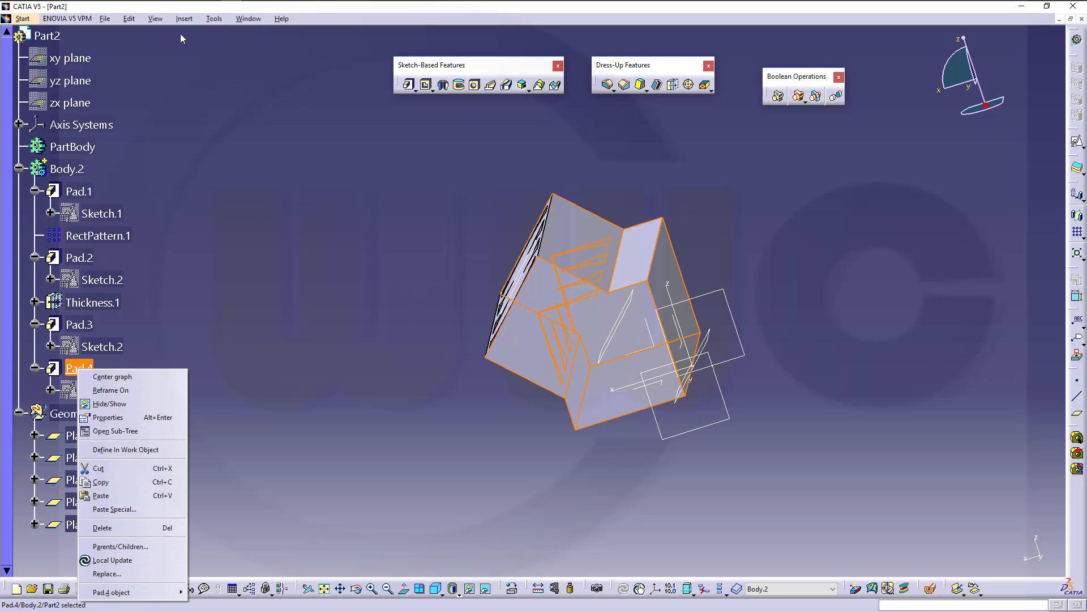
pyautogui.click(184, 19)
pyautogui.click(208, 92)
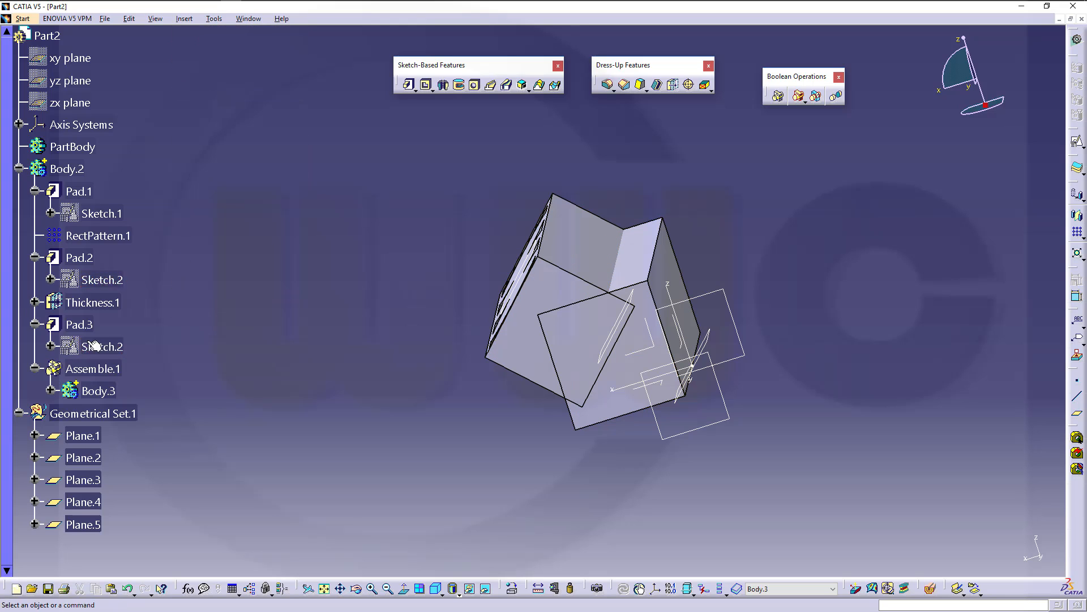
pyautogui.click(50, 391)
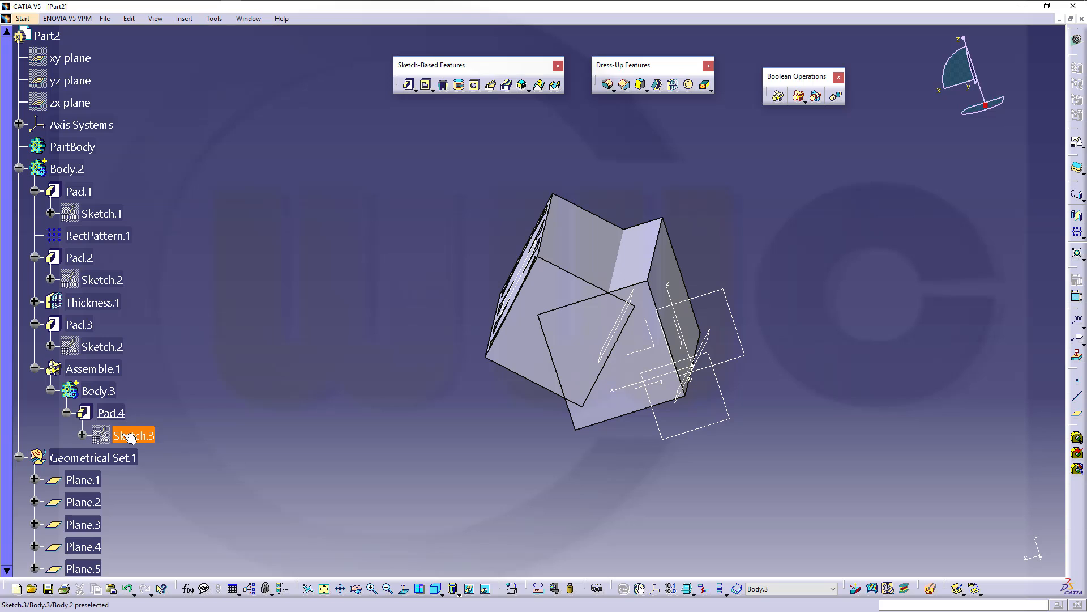
# - Delete the Assemble.1 operation from Body.2 while keeping Body.3 as a separate body
pyautogui.rightClick(85, 371)
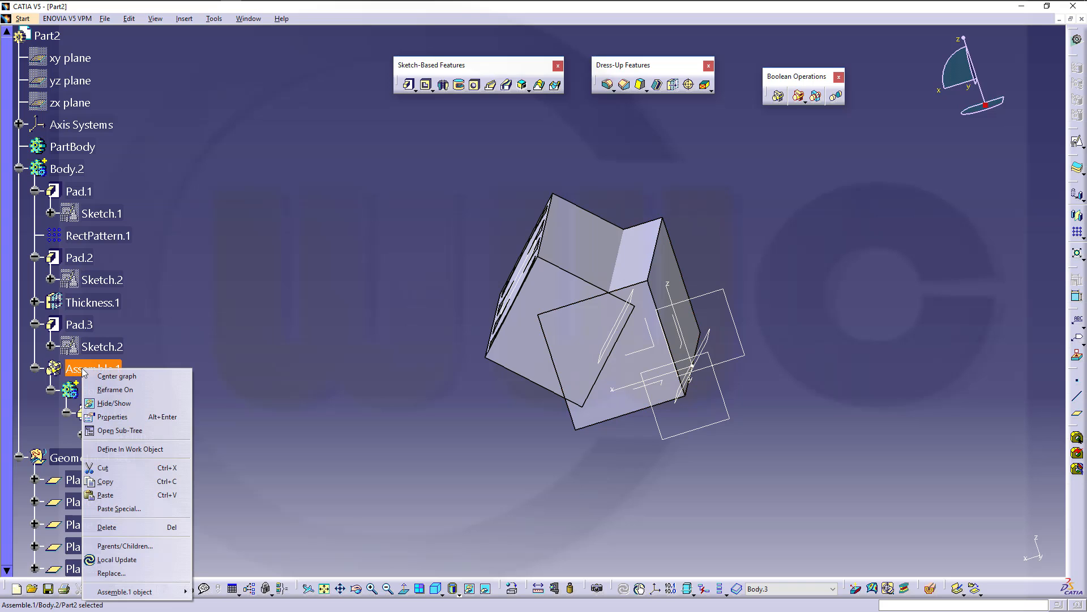
pyautogui.click(123, 527)
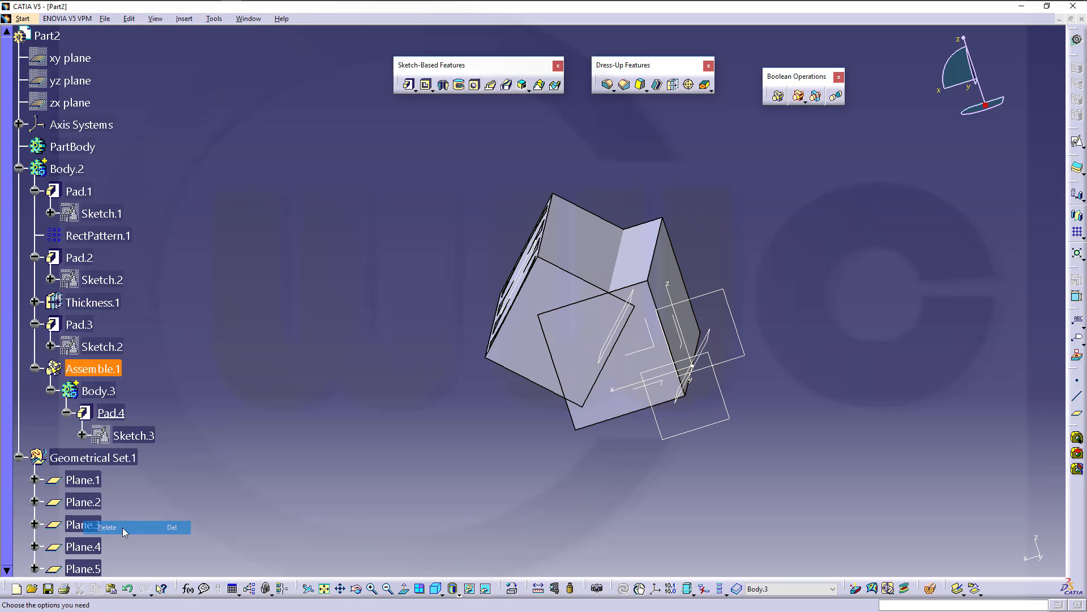
pyautogui.click(971, 431)
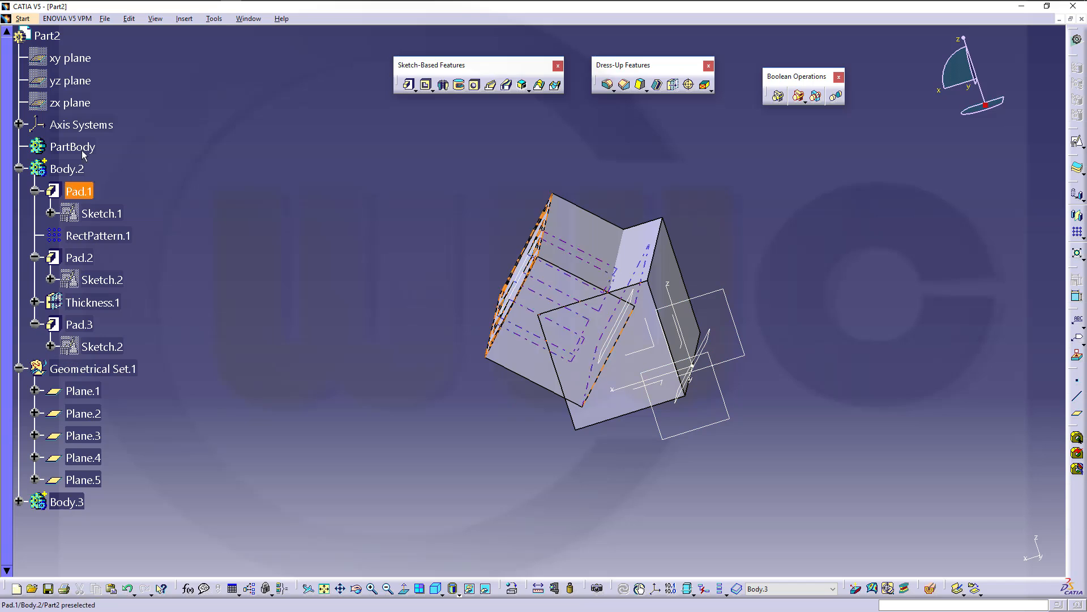
# - Reorder the part tree so Body.3 sits directly after Body.2 and before Geometrical Set.1, and expand Body.3
pyautogui.rightClick(49, 37)
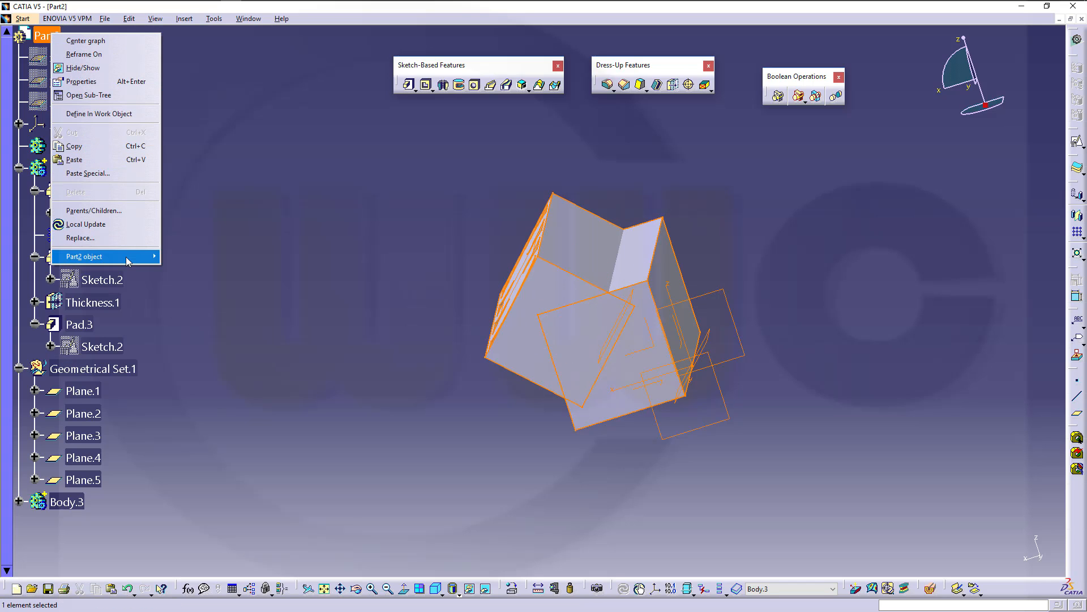
pyautogui.moveTo(127, 260)
pyautogui.click(205, 271)
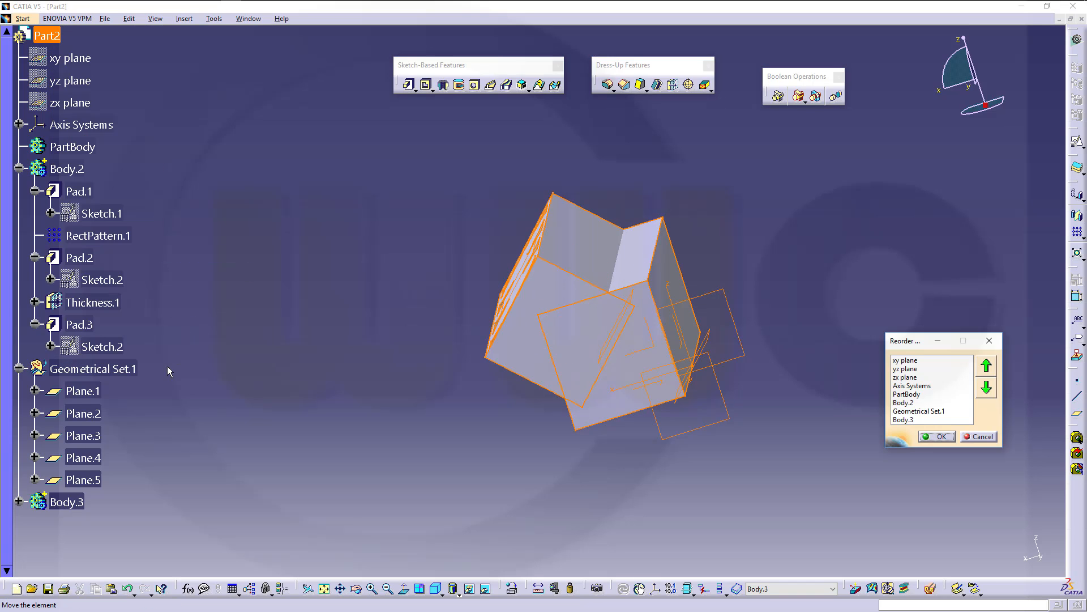
pyautogui.click(53, 506)
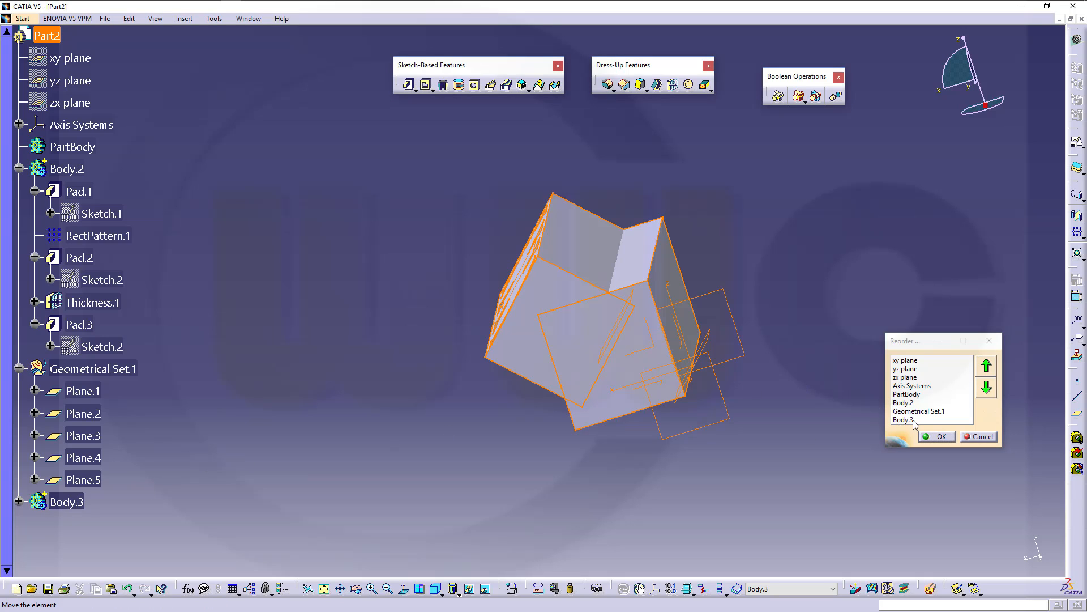
pyautogui.click(910, 419)
pyautogui.click(987, 363)
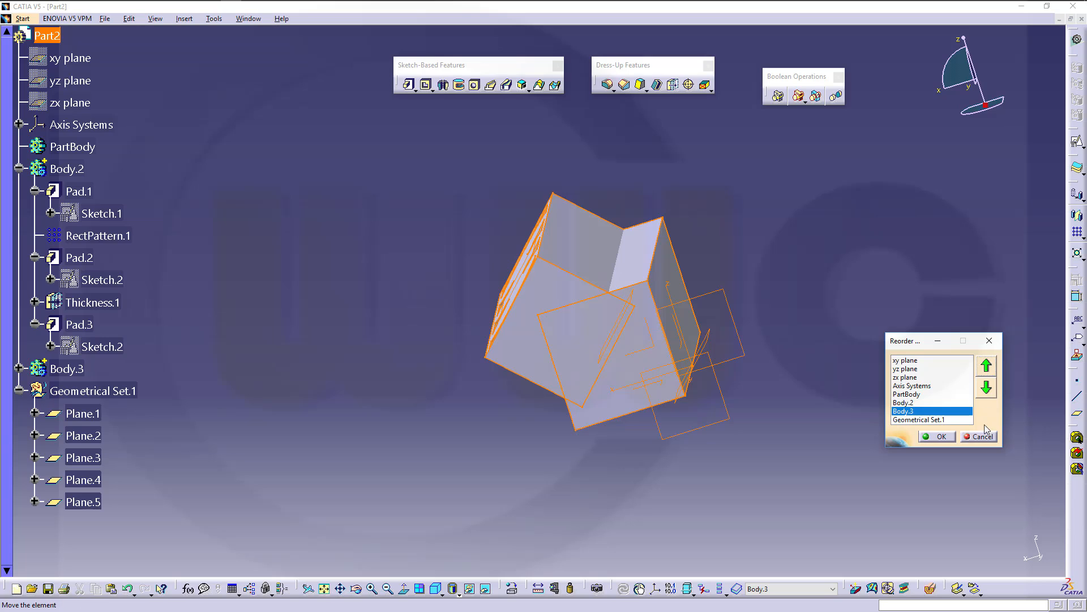
pyautogui.click(940, 436)
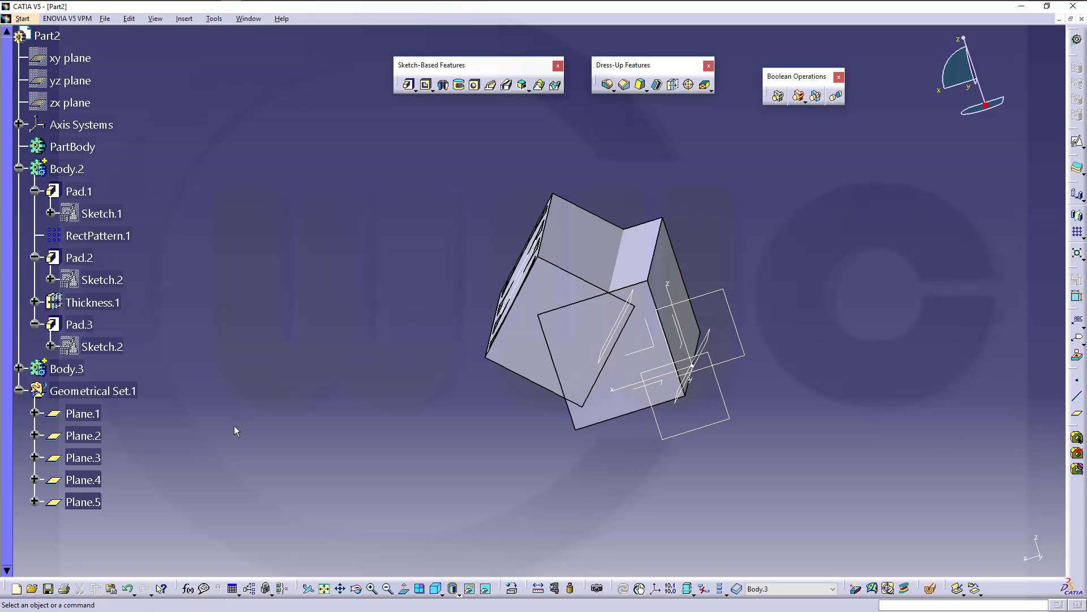
pyautogui.click(19, 369)
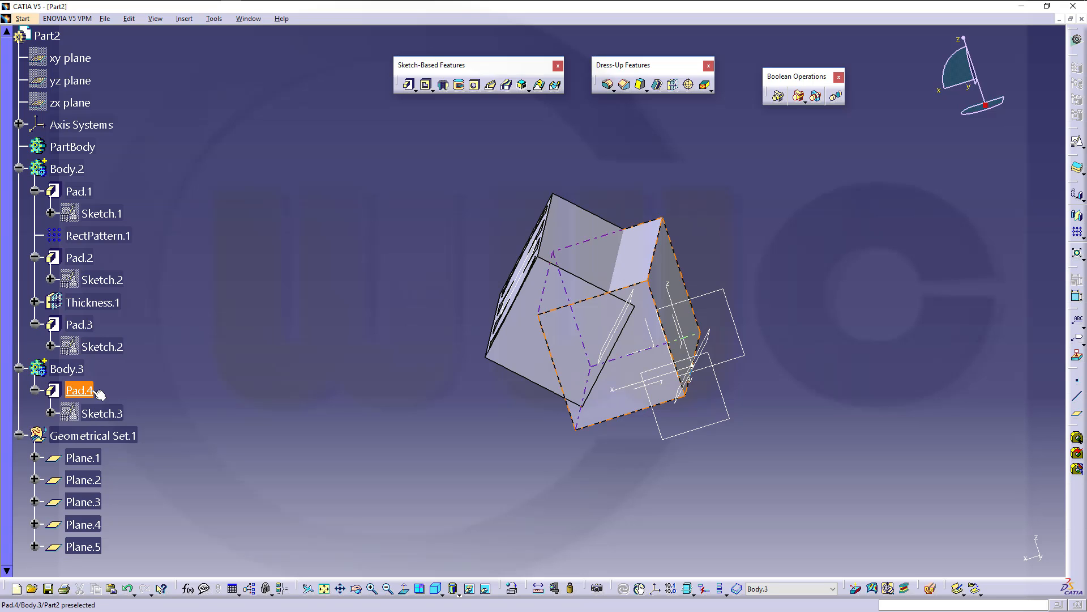
# - Create a positioned sketch in Body.3 on the absolute axis system's ZX plane with the sketch axes swapped
pyautogui.moveTo(417, 225); pyautogui.dragTo(464, 228, button='middle')
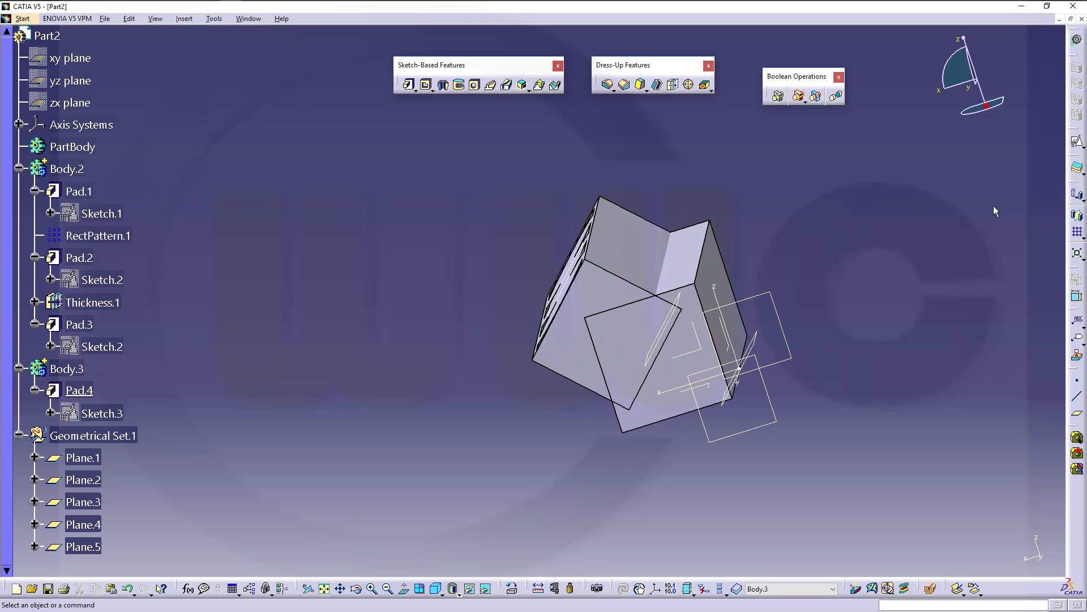
pyautogui.click(1078, 141)
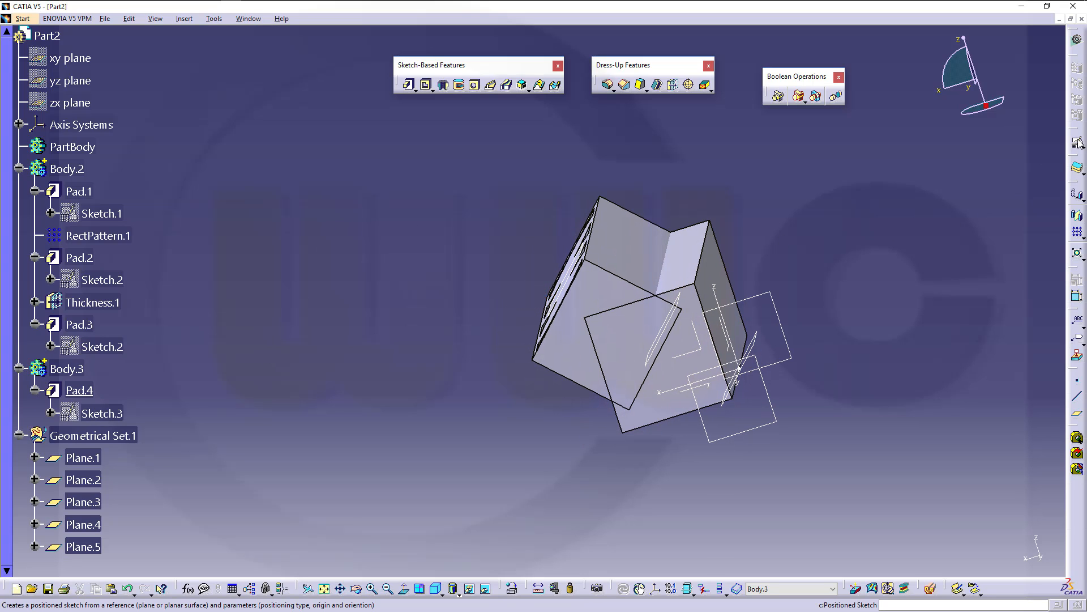
pyautogui.click(703, 352)
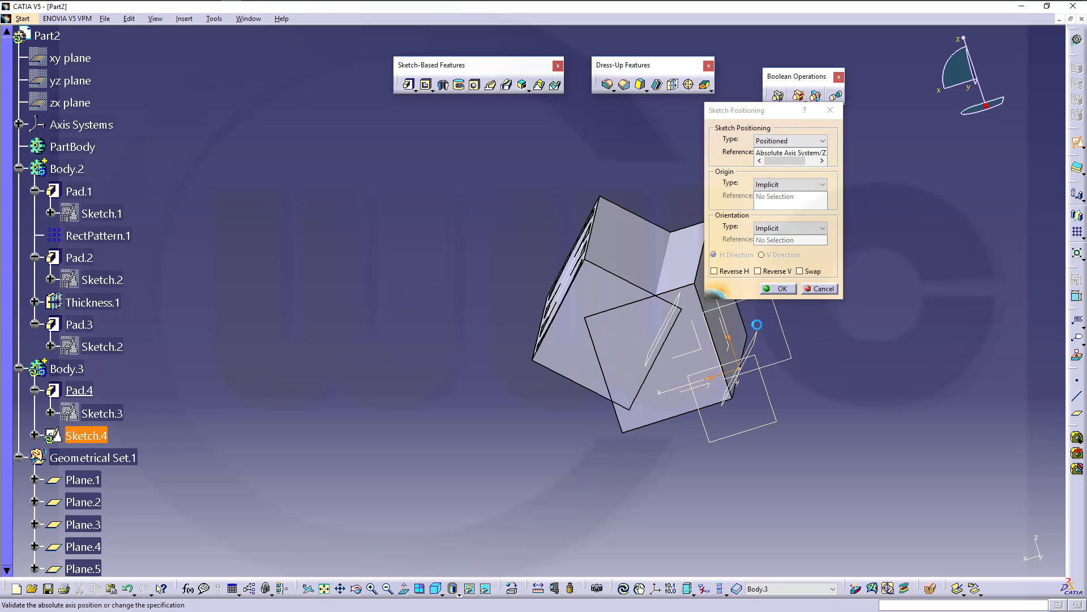
pyautogui.click(800, 272)
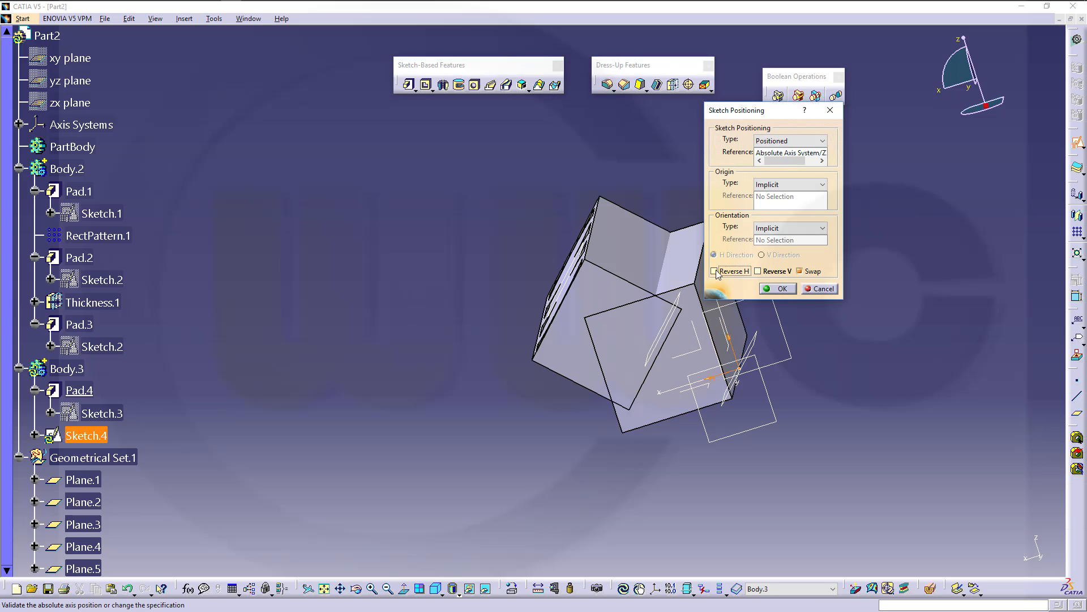
pyautogui.click(780, 289)
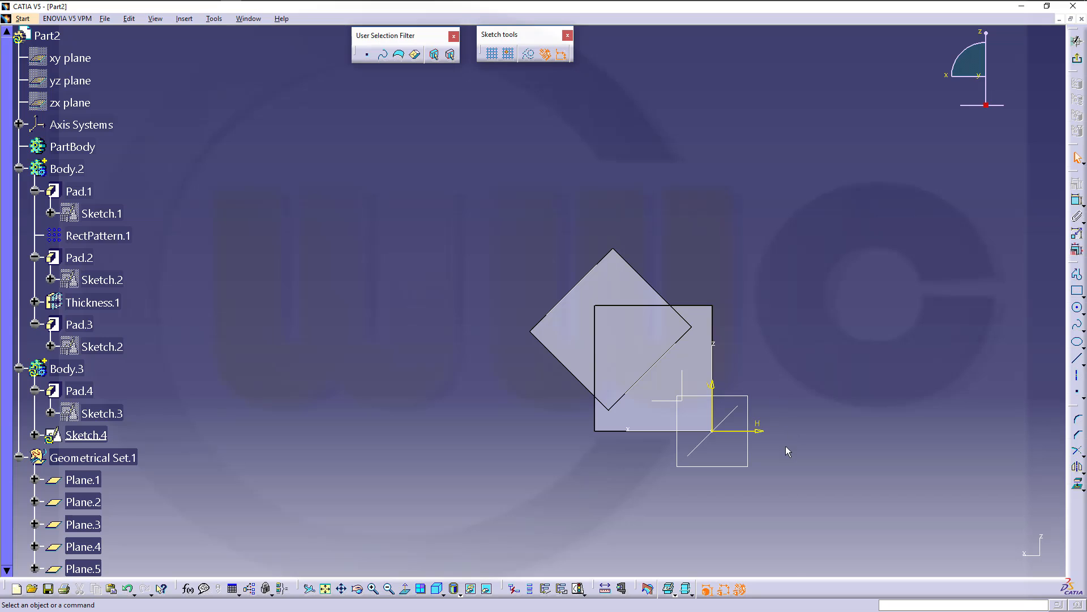
# - Project the outline of the tilted upper cylinder block into the sketch and exit the sketch
pyautogui.moveTo(787, 446); pyautogui.dragTo(696, 373)
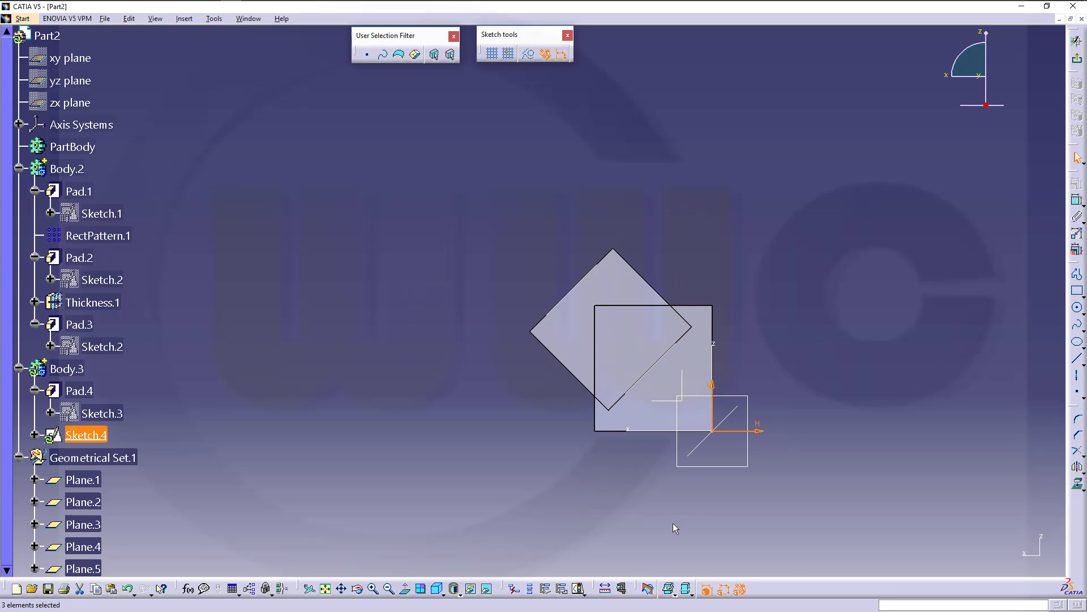
pyautogui.click(469, 591)
pyautogui.click(1076, 483)
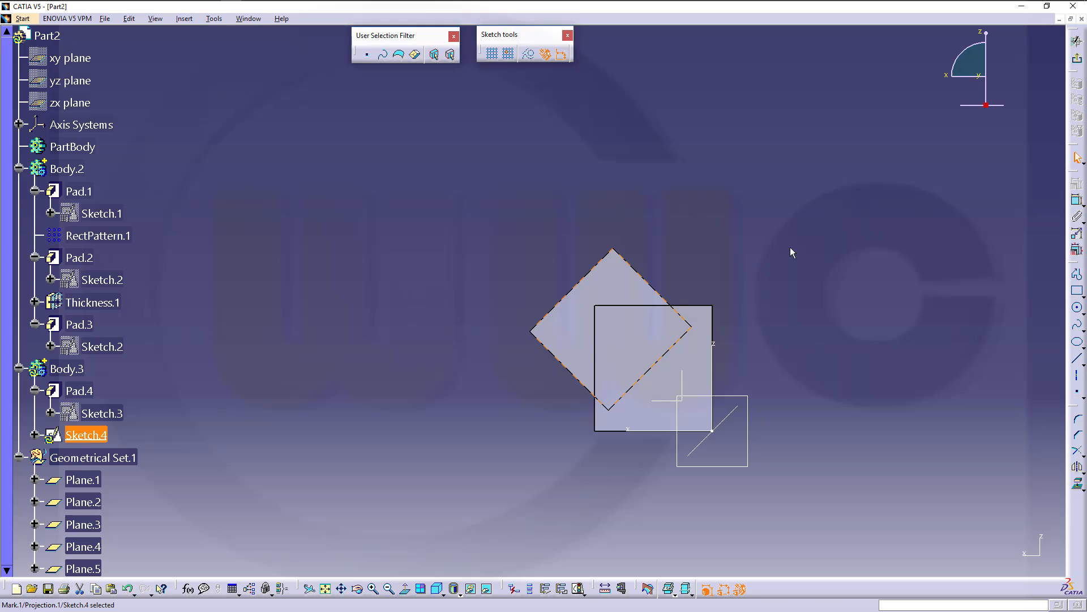
pyautogui.click(1077, 59)
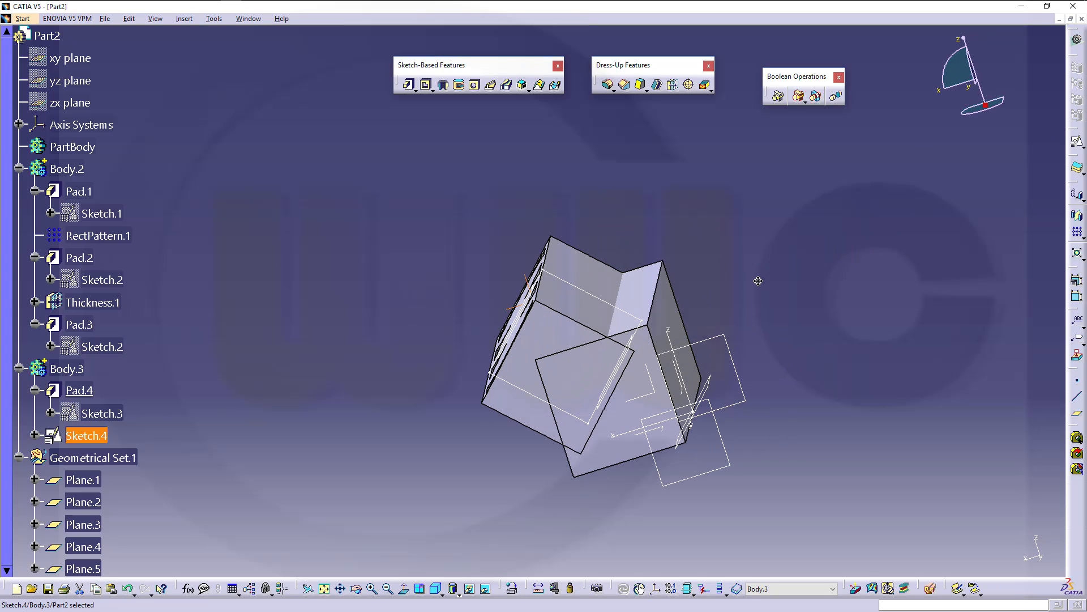
# - Cut Sketch.4 as a pocket with the first limit up to Plane.4 and the second limit up to Plane.5
pyautogui.click(427, 87)
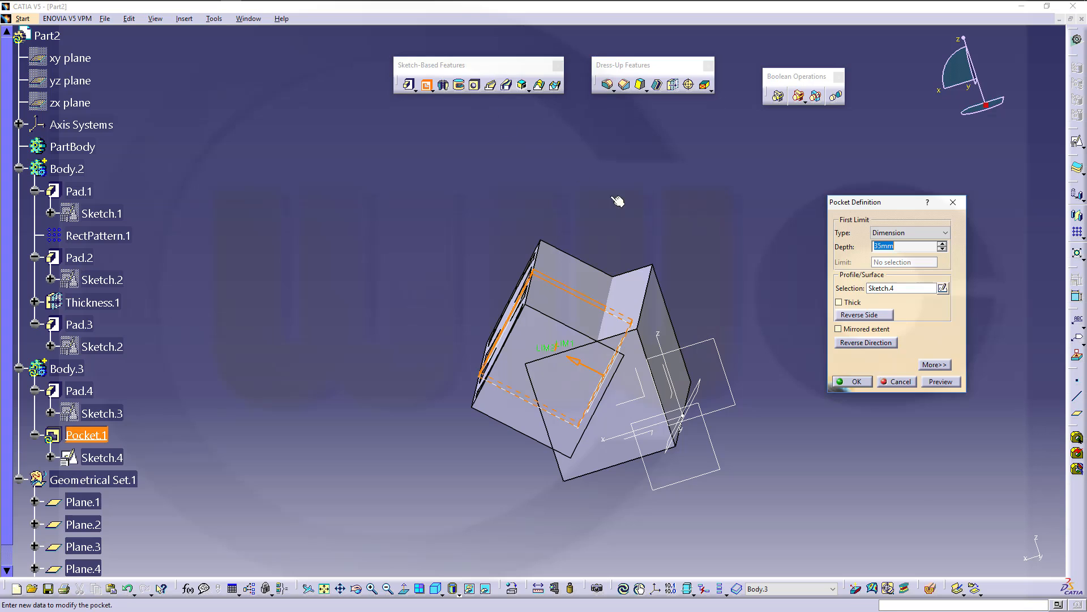
pyautogui.moveTo(702, 247); pyautogui.dragTo(695, 320, button='middle')
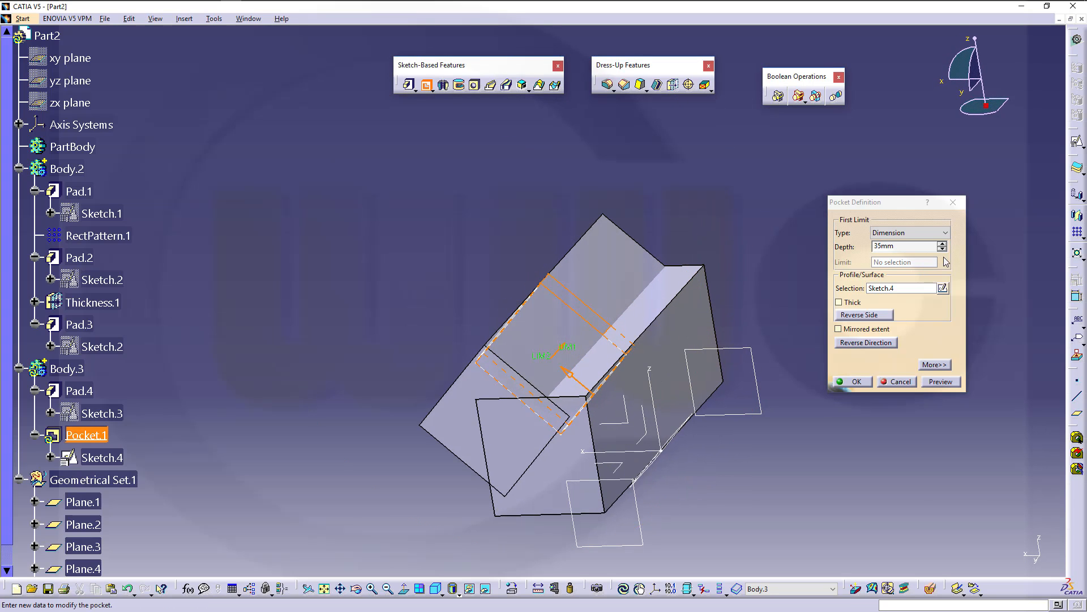
pyautogui.click(945, 233)
pyautogui.click(883, 272)
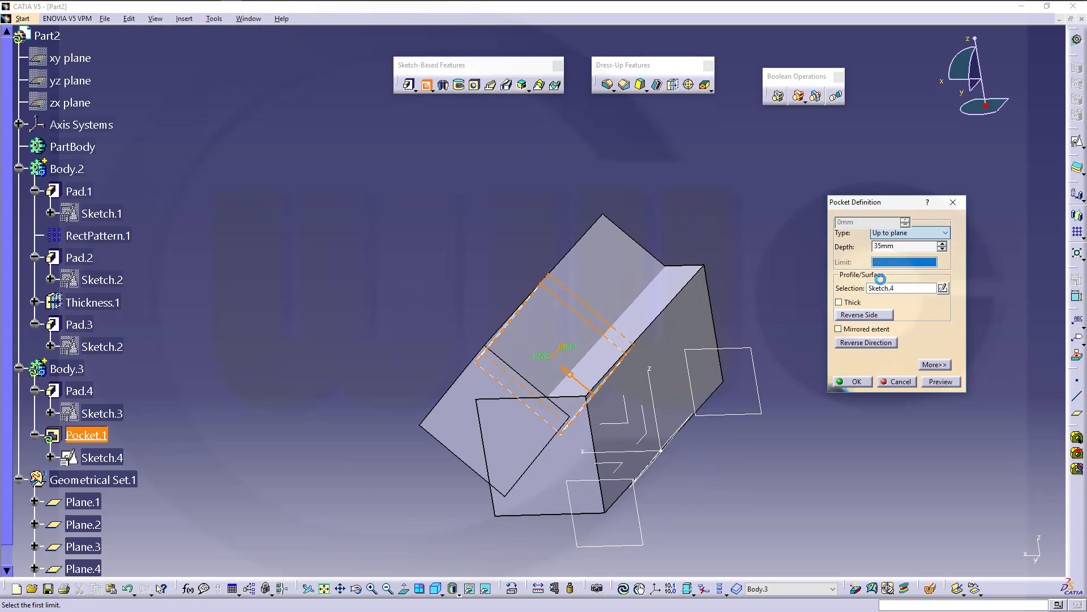
pyautogui.click(642, 495)
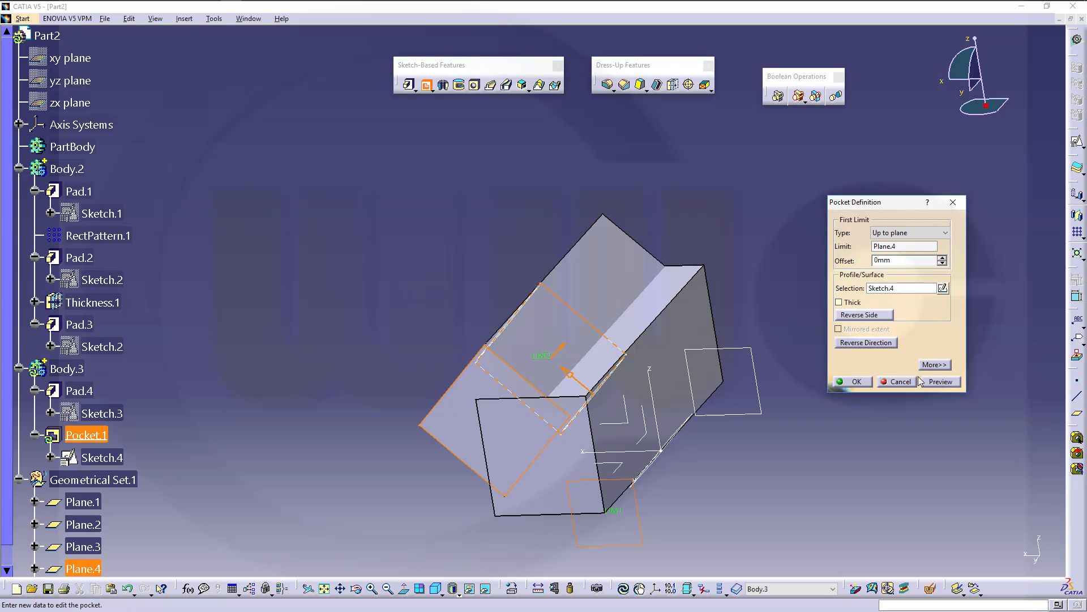
pyautogui.click(934, 364)
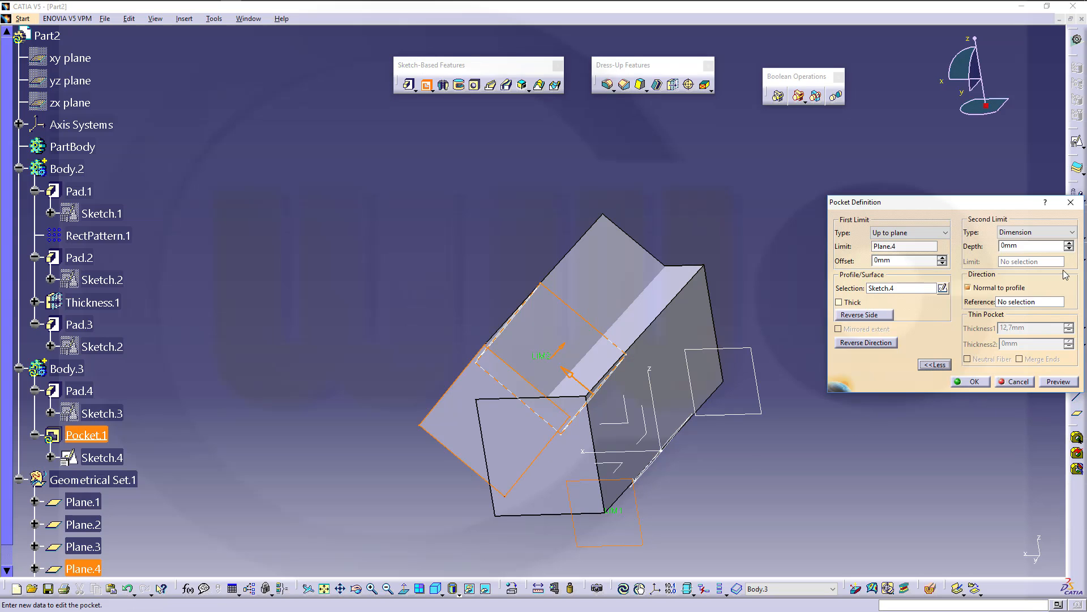
pyautogui.click(1070, 231)
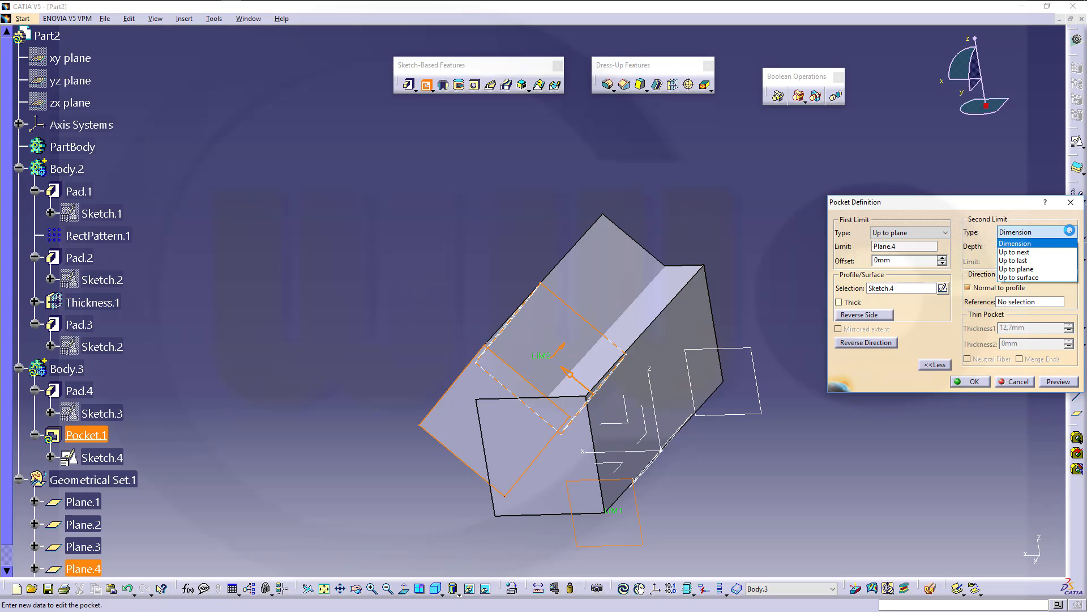
pyautogui.click(1040, 269)
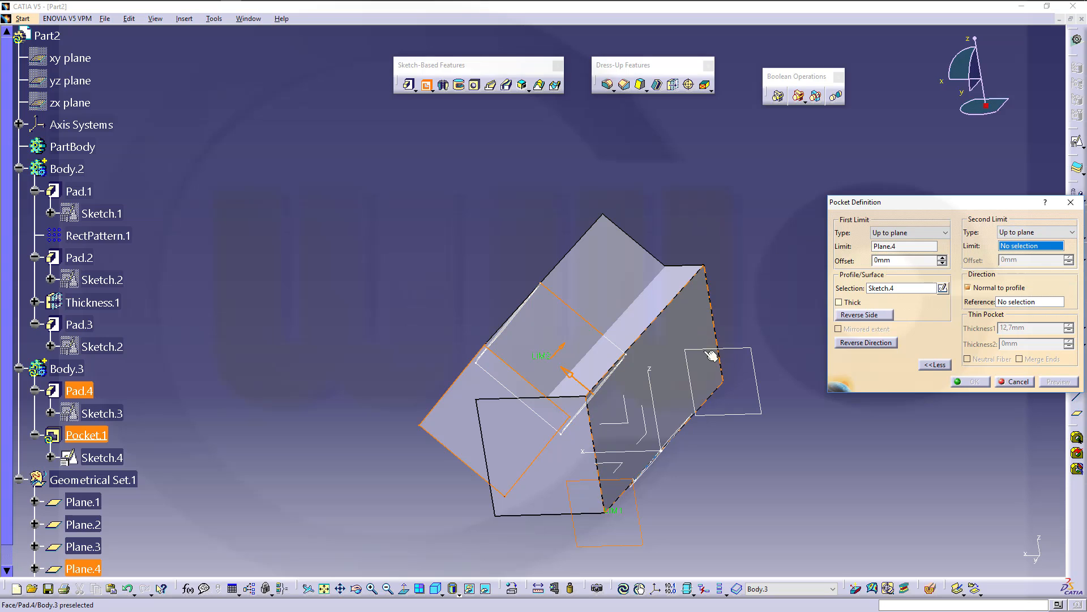
pyautogui.click(752, 355)
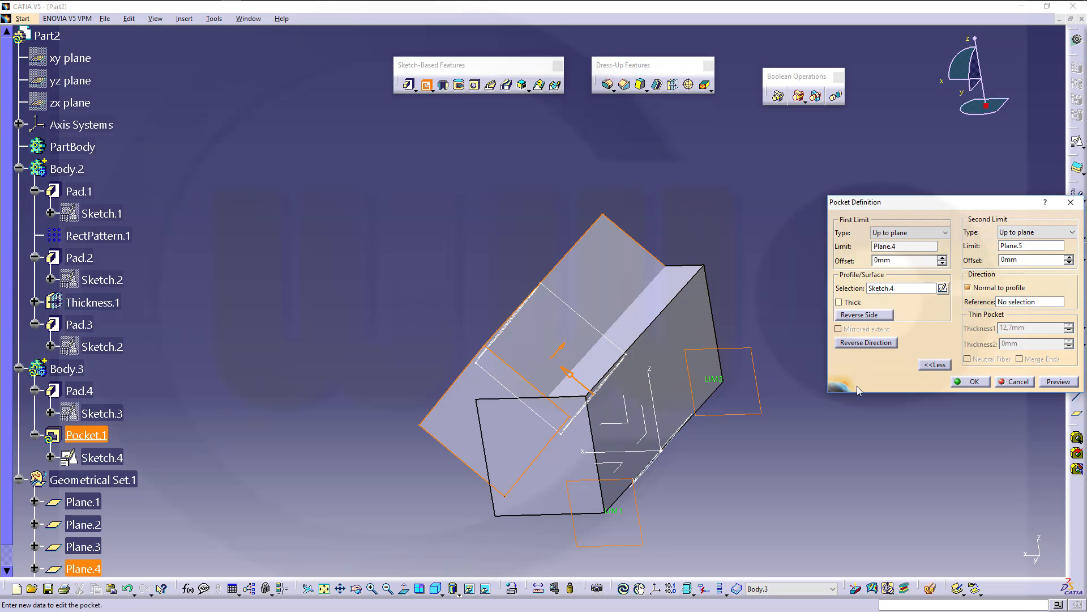
pyautogui.click(980, 381)
# - Hide Body.2 and inspect the pocketed shape of Body.3
pyautogui.moveTo(496, 315); pyautogui.dragTo(542, 256, button='middle')
pyautogui.rightClick(61, 168)
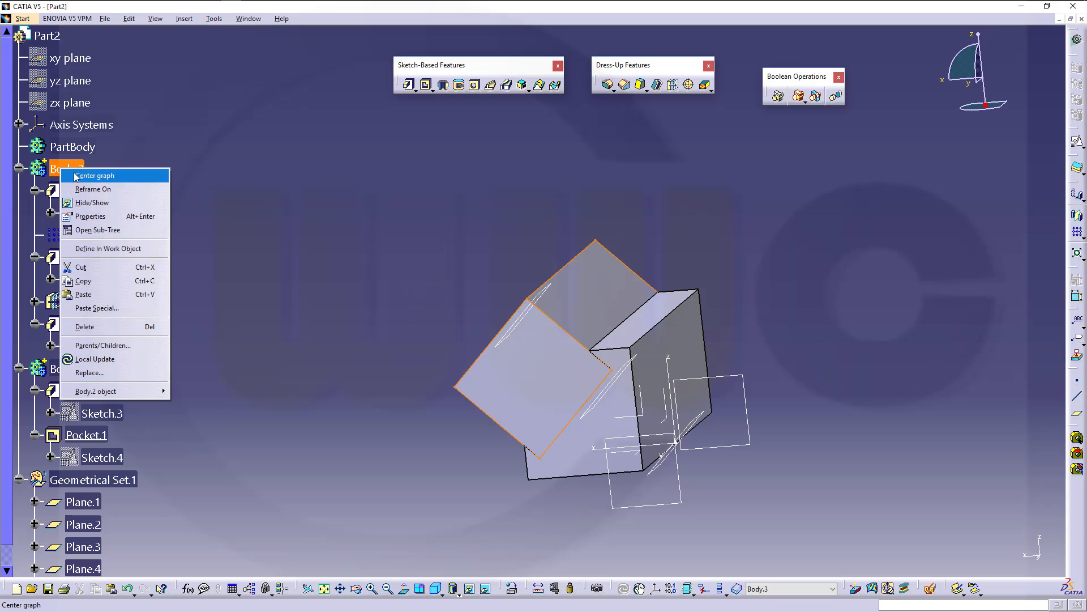
pyautogui.click(306, 301)
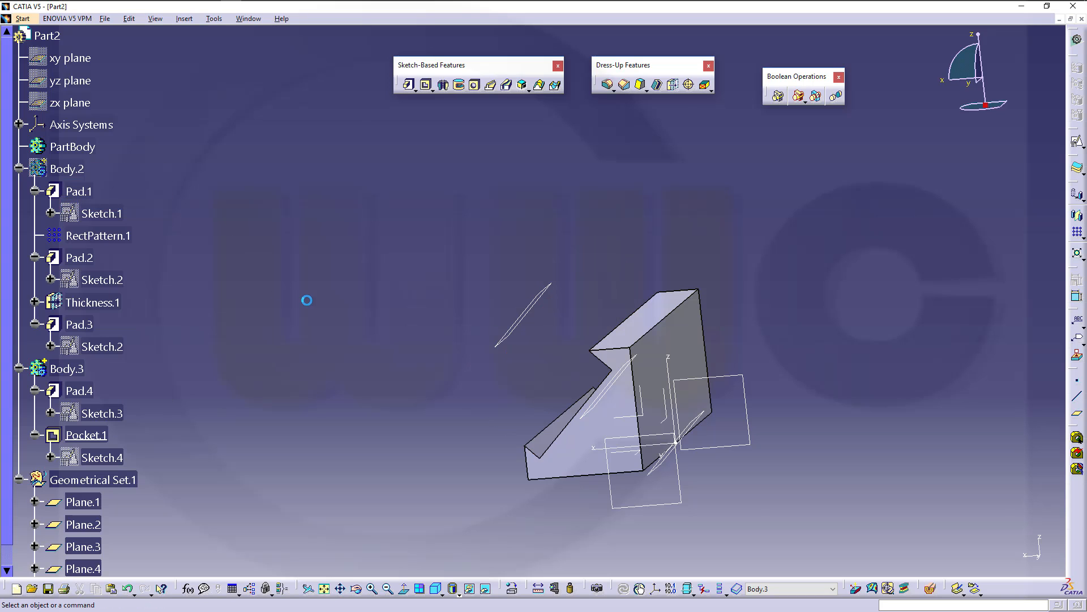
pyautogui.moveTo(306, 301); pyautogui.dragTo(485, 294, button='middle')
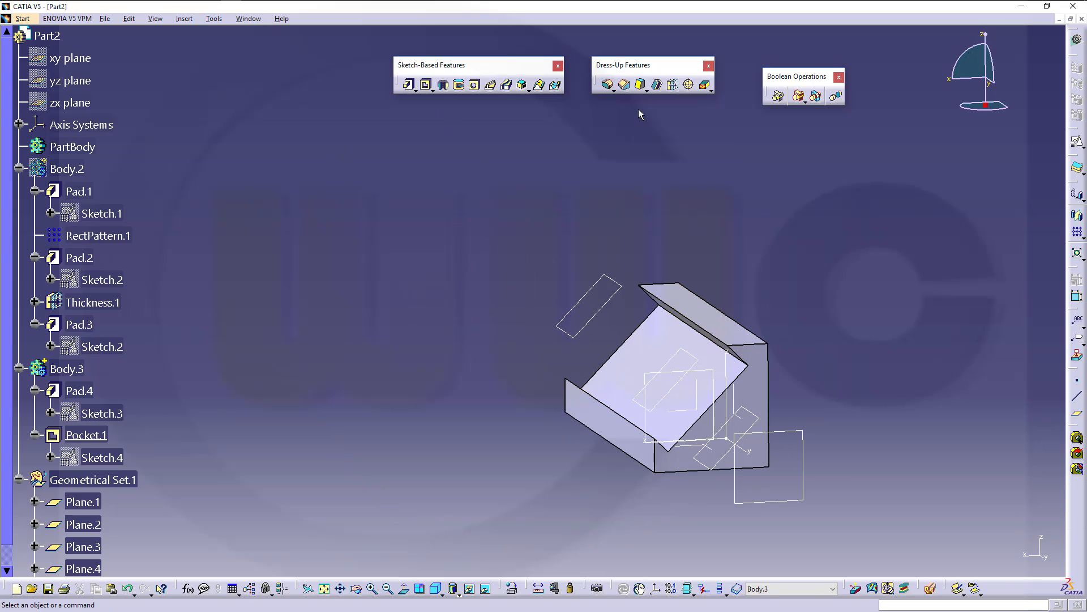
# - Shell Body.3 with a default inside thickness of 19 mm
pyautogui.click(657, 84)
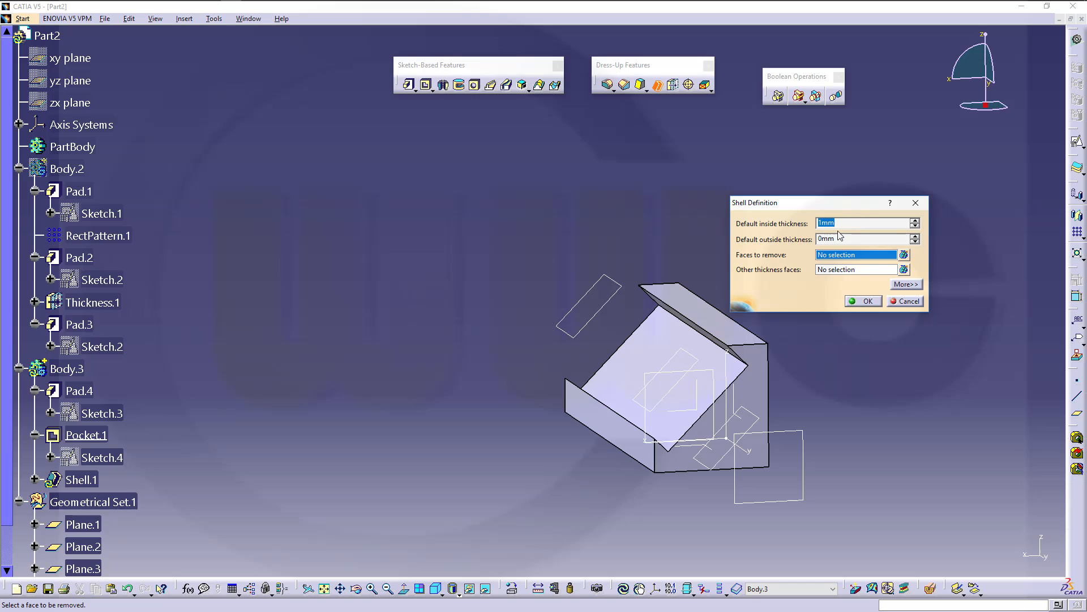
pyautogui.write('19')
pyautogui.press('Return')
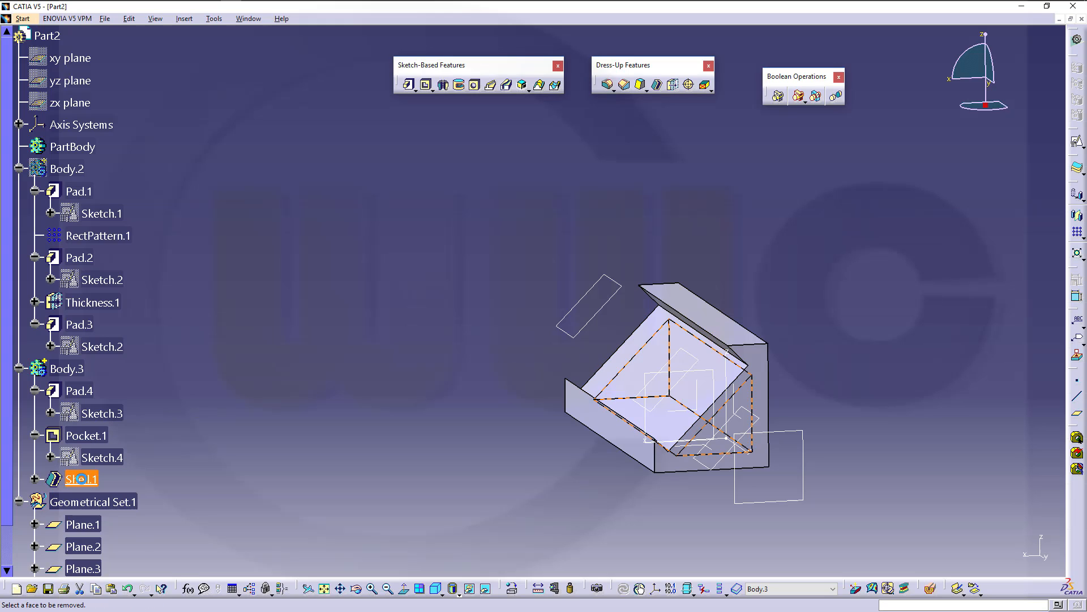
# - Edit the shell to remove the slanted pocket face, the long vertical side face and the bottom face
pyautogui.doubleClick(81, 479)
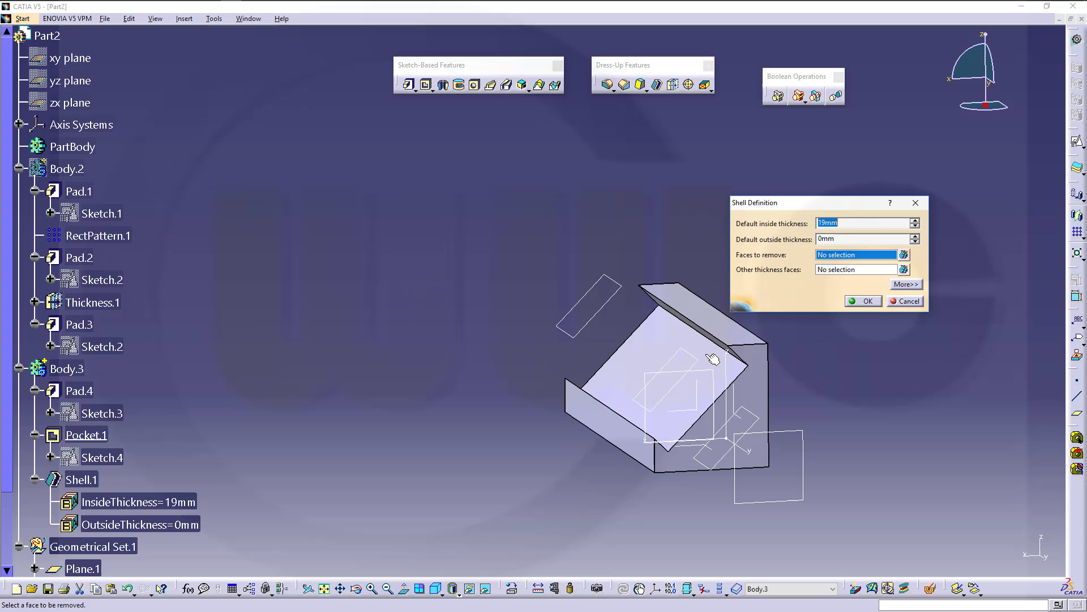
pyautogui.click(636, 369)
pyautogui.moveTo(883, 417); pyautogui.dragTo(609, 357, button='middle')
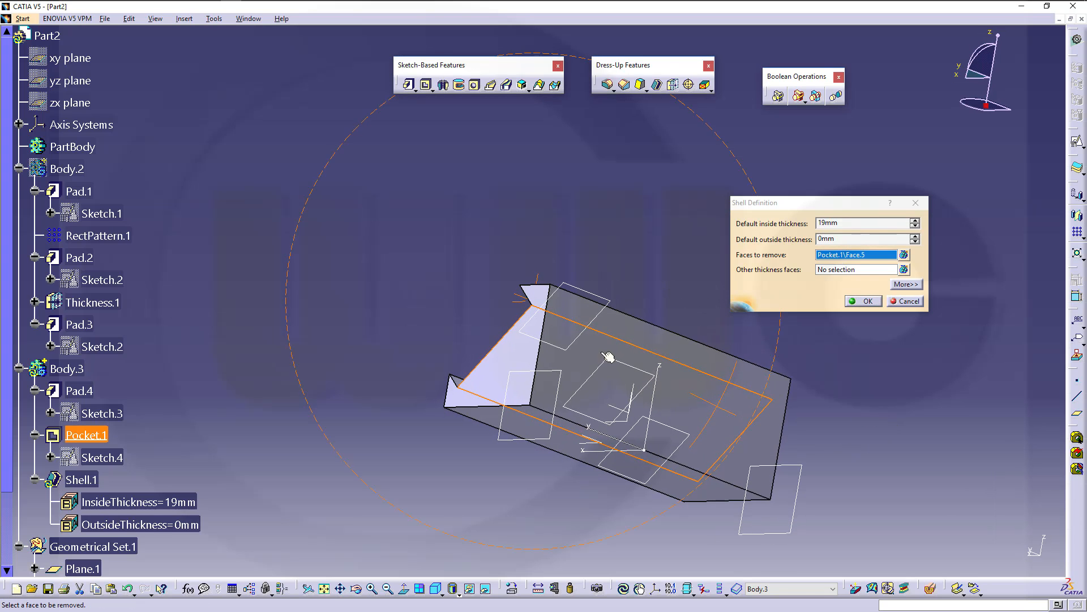
pyautogui.click(703, 400)
pyautogui.click(700, 497)
pyautogui.click(702, 499)
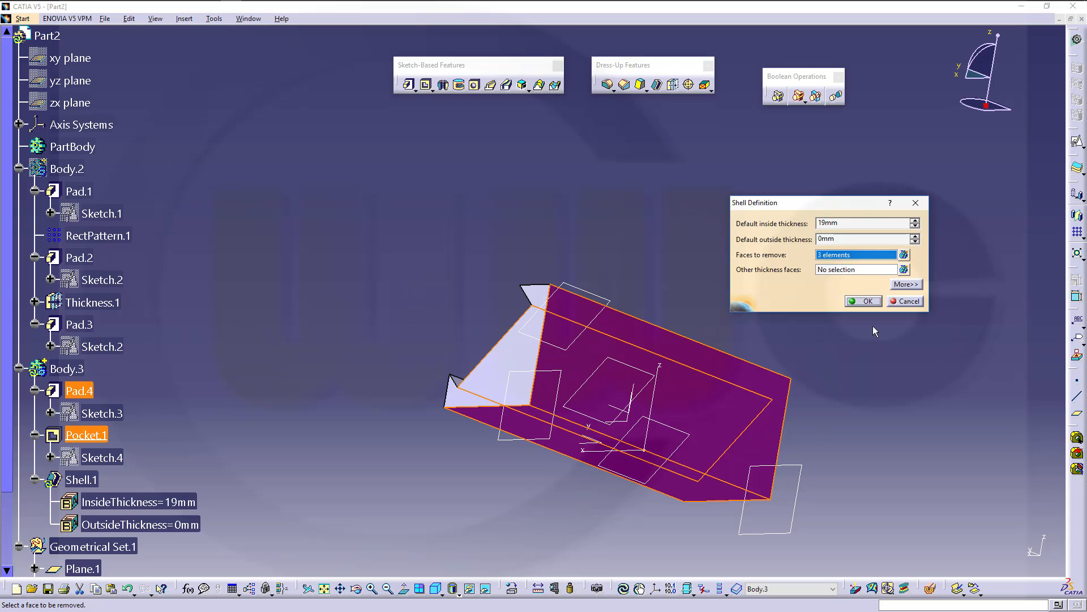
pyautogui.click(867, 300)
pyautogui.moveTo(517, 239); pyautogui.dragTo(717, 396, button='middle')
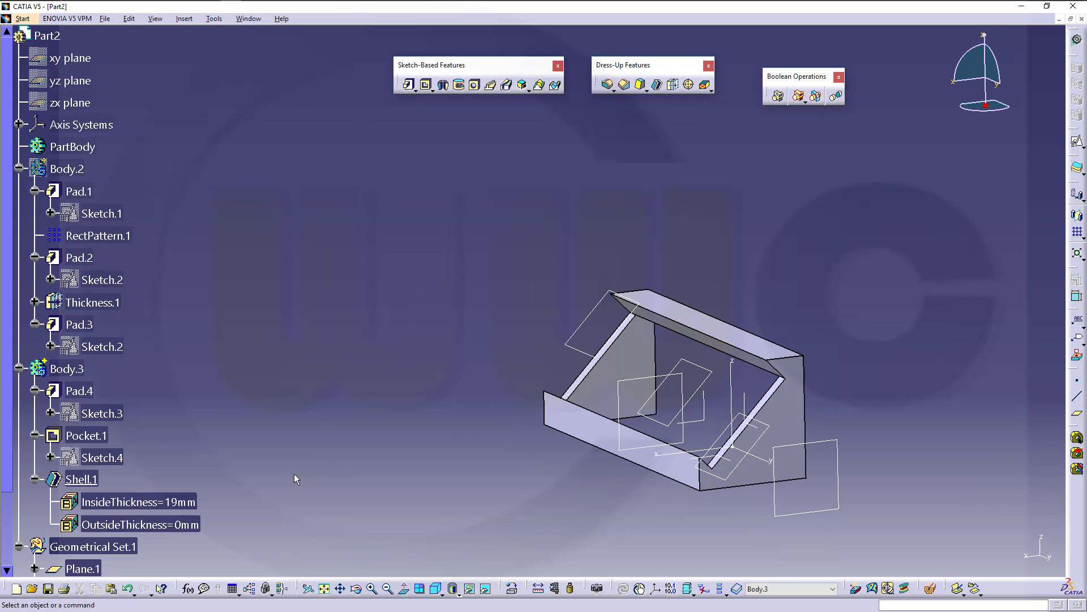
# - Hide Body.3 and show Body.2 again, collapsing Body.3 in the tree
pyautogui.click(19, 368)
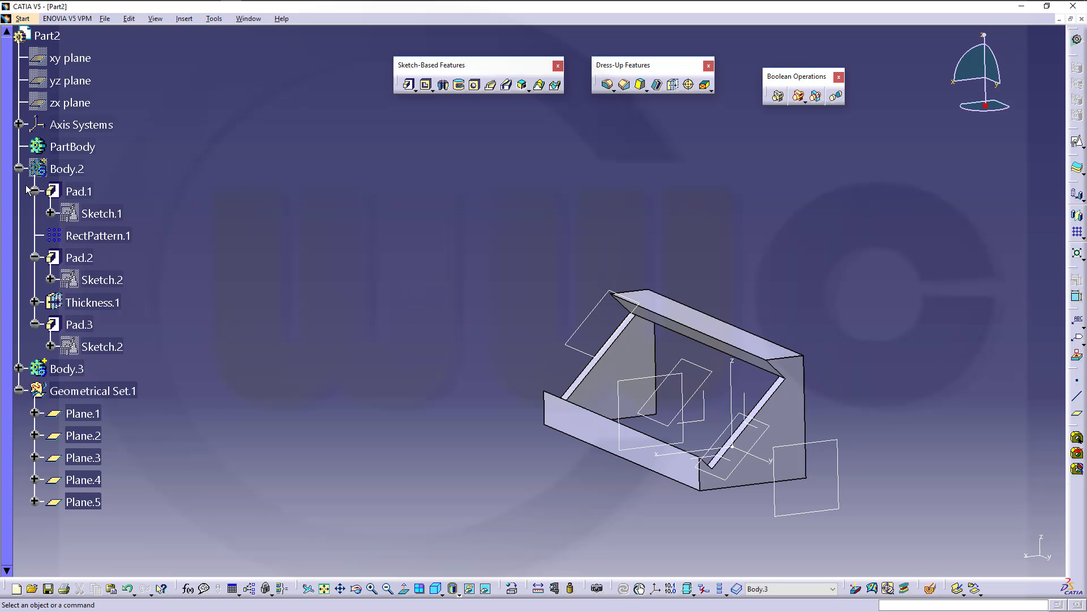
pyautogui.rightClick(69, 378)
pyautogui.click(91, 409)
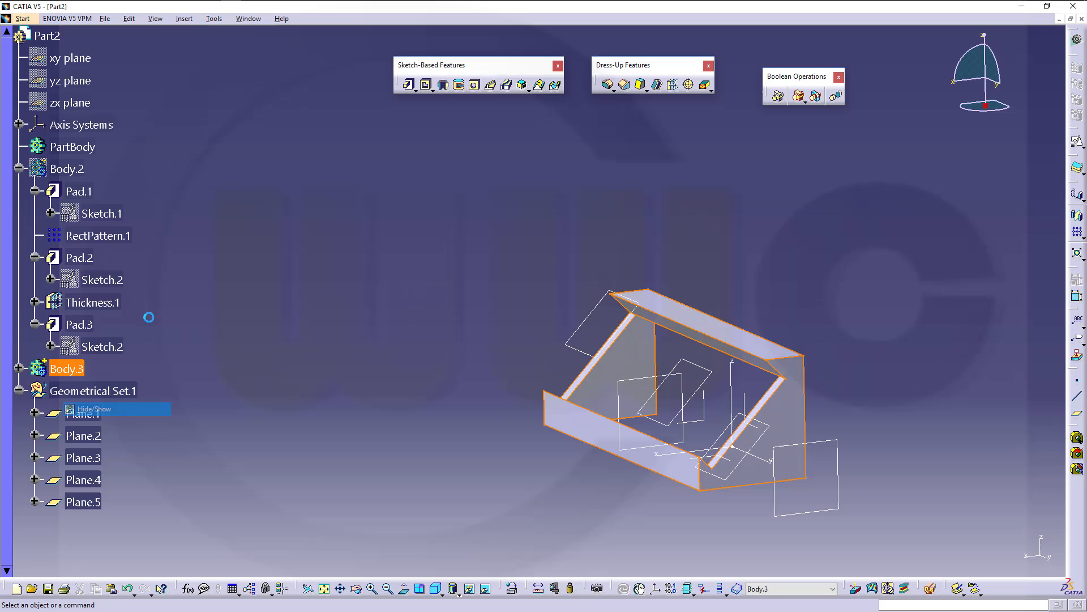
pyautogui.rightClick(66, 172)
pyautogui.click(113, 205)
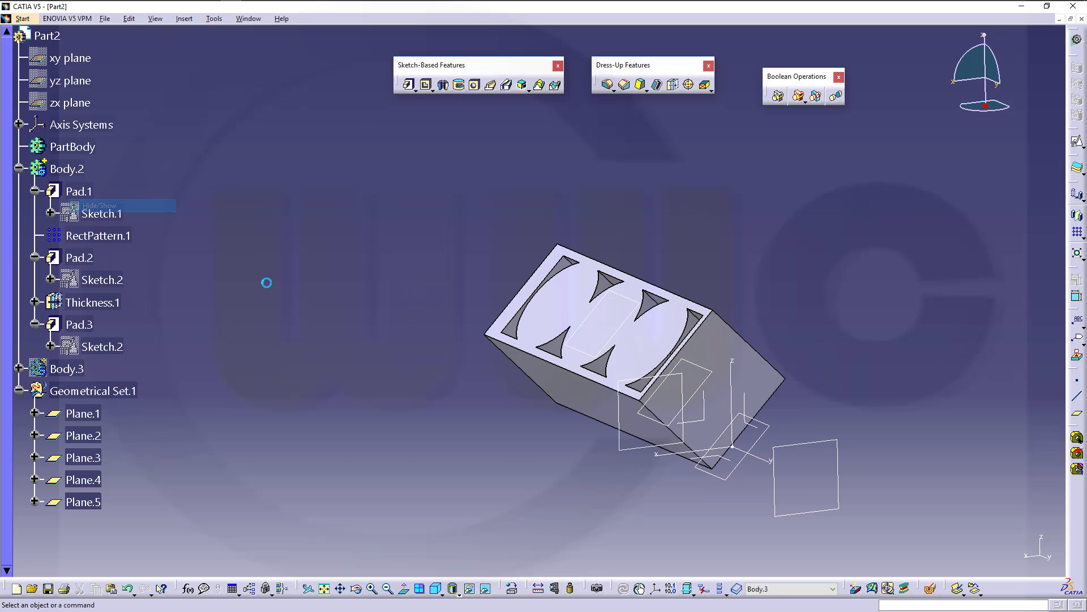
pyautogui.moveTo(372, 396); pyautogui.dragTo(506, 329, button='middle')
pyautogui.moveTo(666, 381); pyautogui.dragTo(590, 308, button='middle')
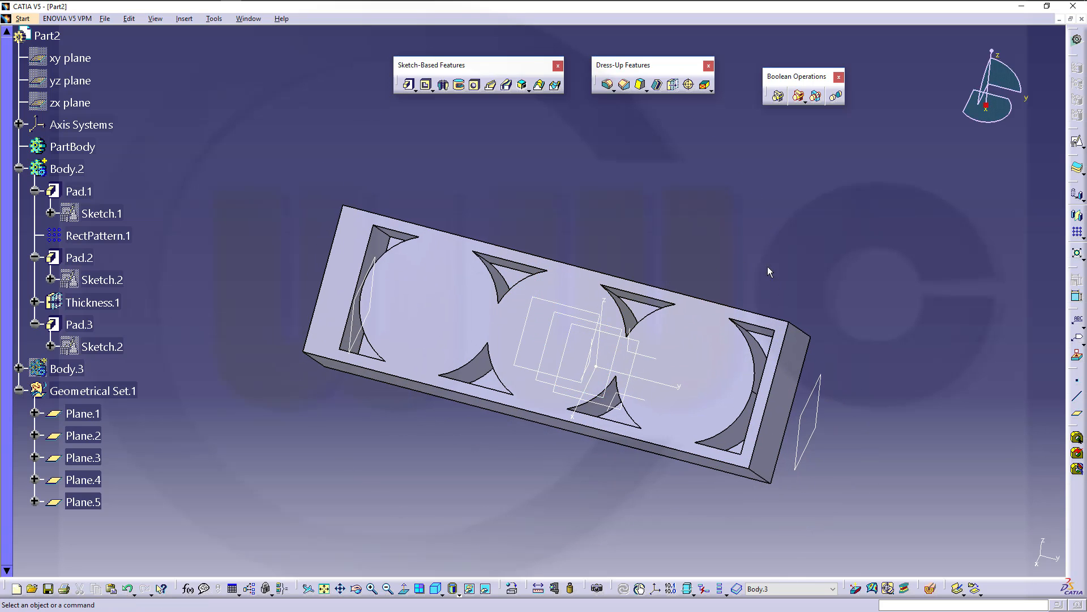
pyautogui.click(1076, 143)
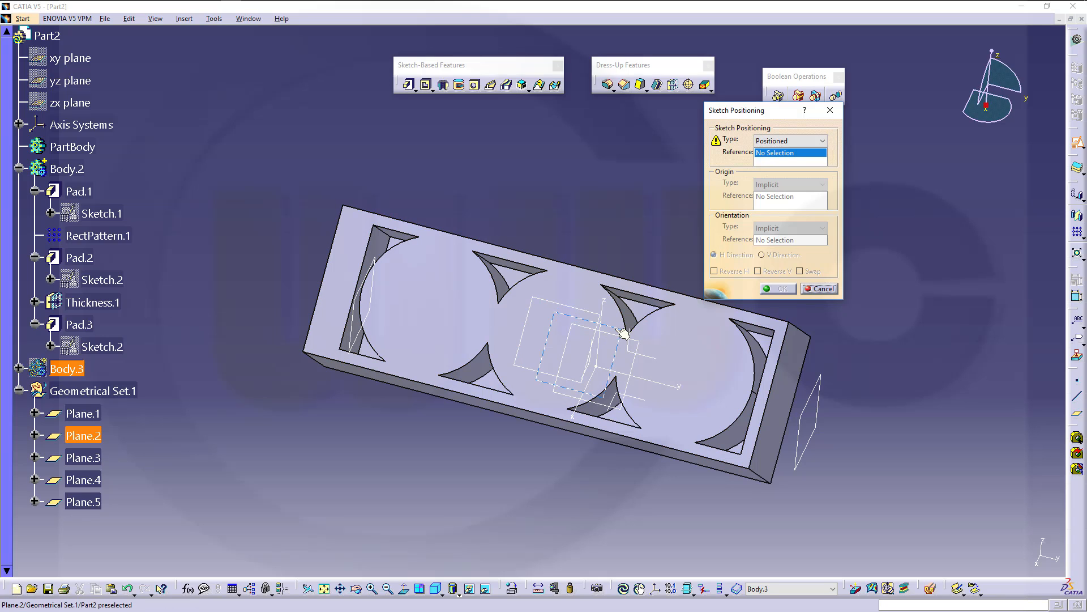
pyautogui.click(559, 304)
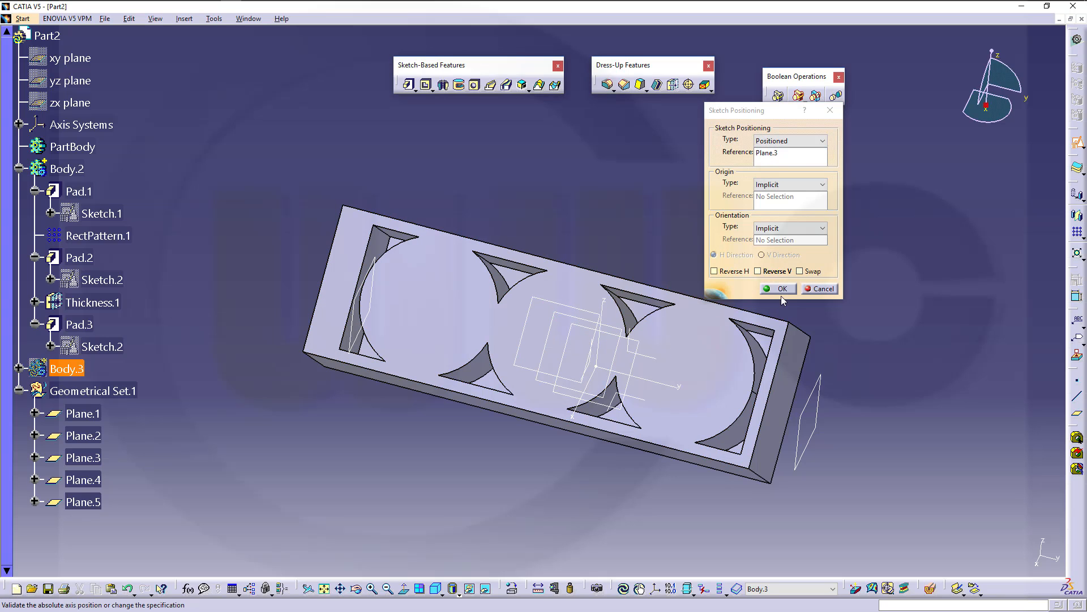
pyautogui.click(781, 289)
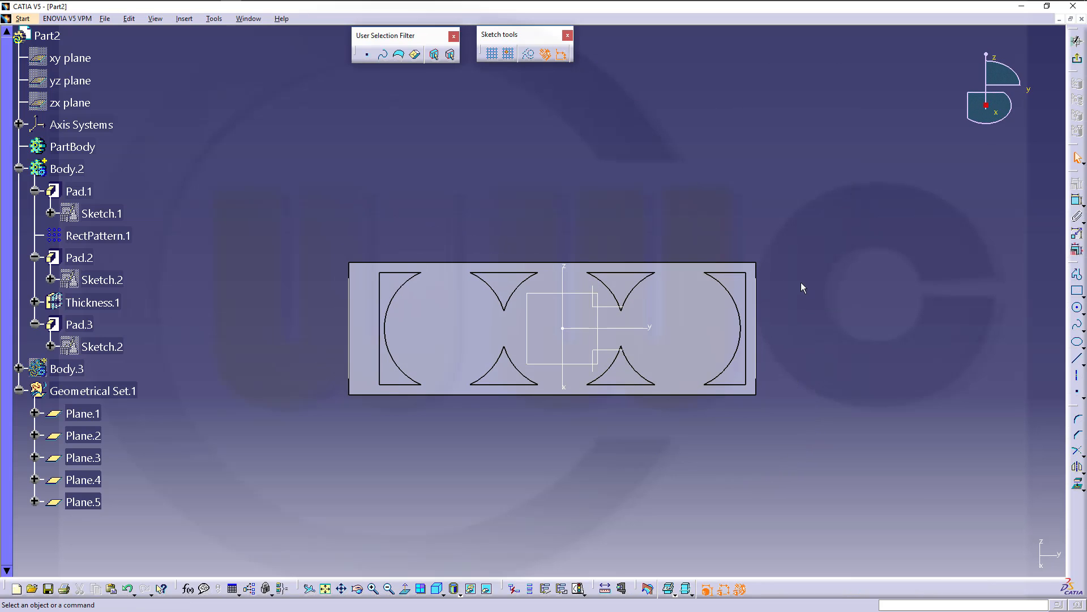
pyautogui.click(1077, 307)
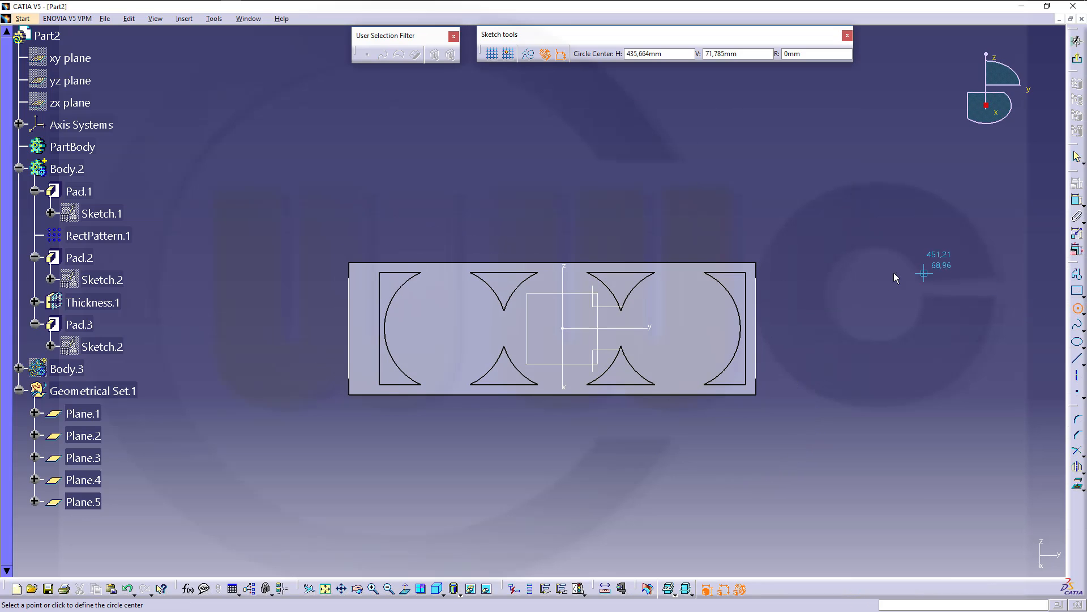
pyautogui.click(803, 276)
pyautogui.press('Escape')
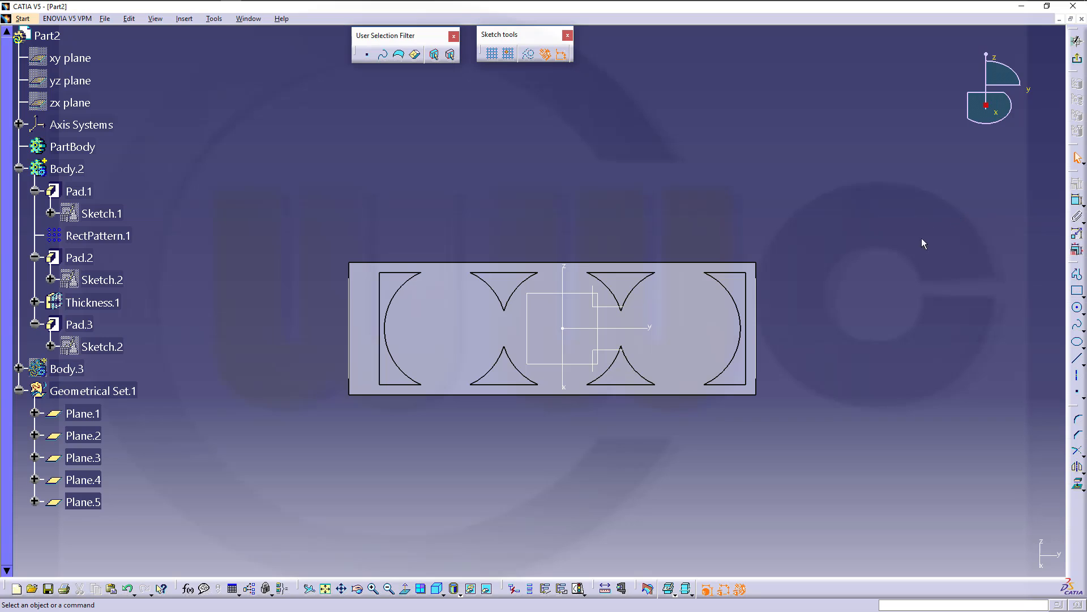
pyautogui.click(1079, 311)
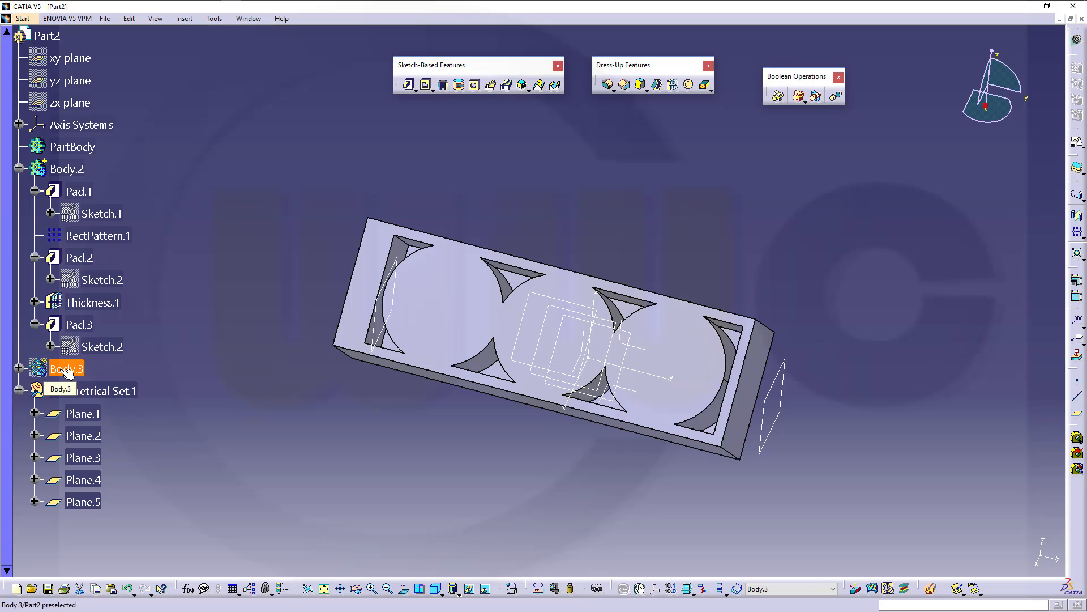
# - Define Body.2 as the in-work object
pyautogui.rightClick(76, 169)
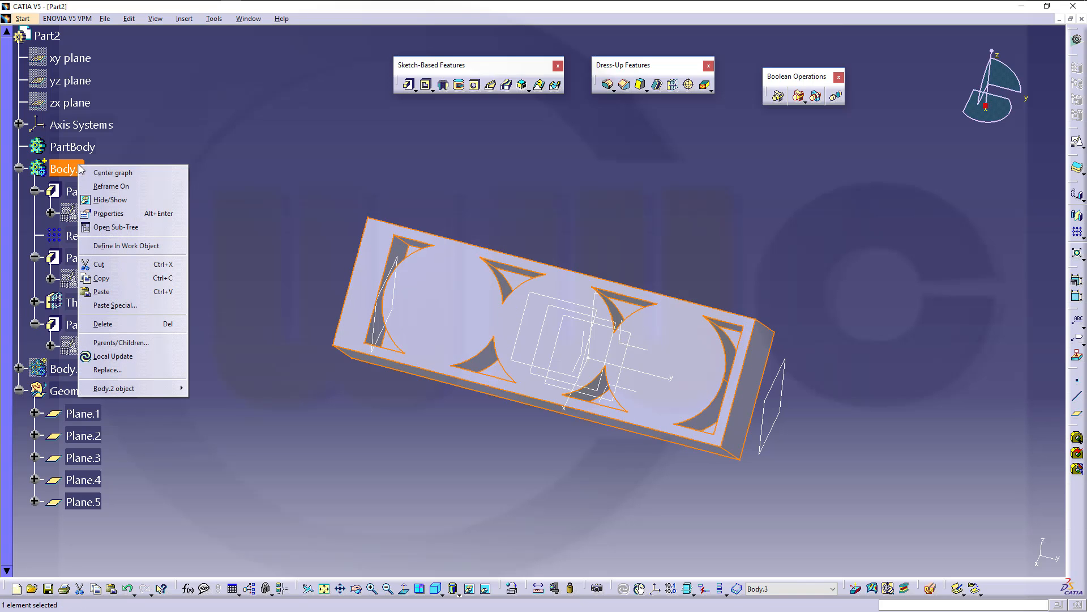
pyautogui.click(132, 251)
pyautogui.click(359, 170)
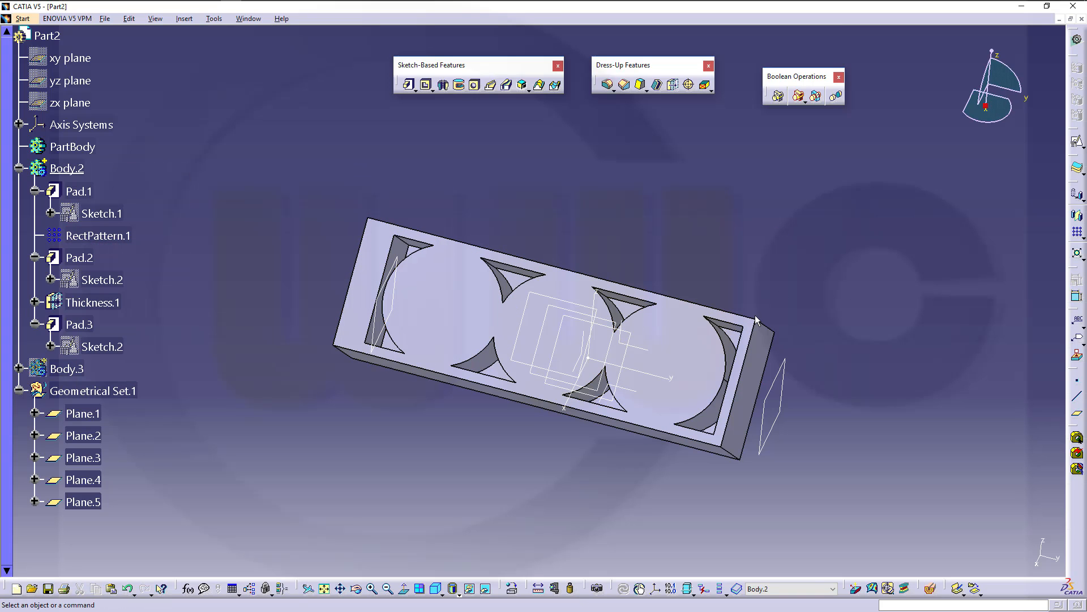
# - Create a positioned sketch on Plane.3 with implicit origin and orientation, and select the sketch's axes
pyautogui.click(1078, 143)
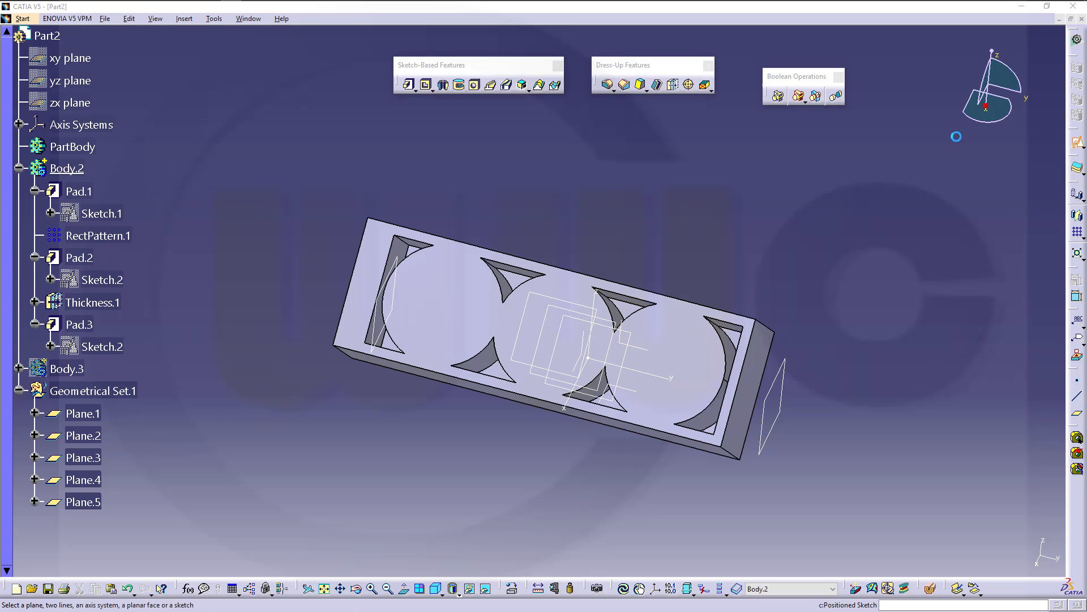
pyautogui.click(559, 301)
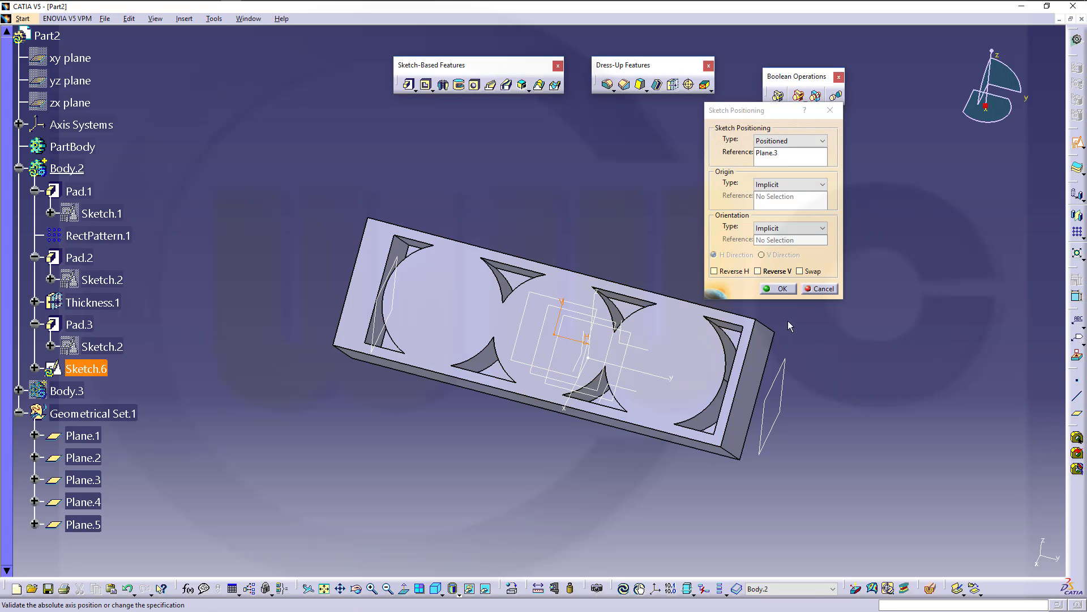
pyautogui.click(782, 289)
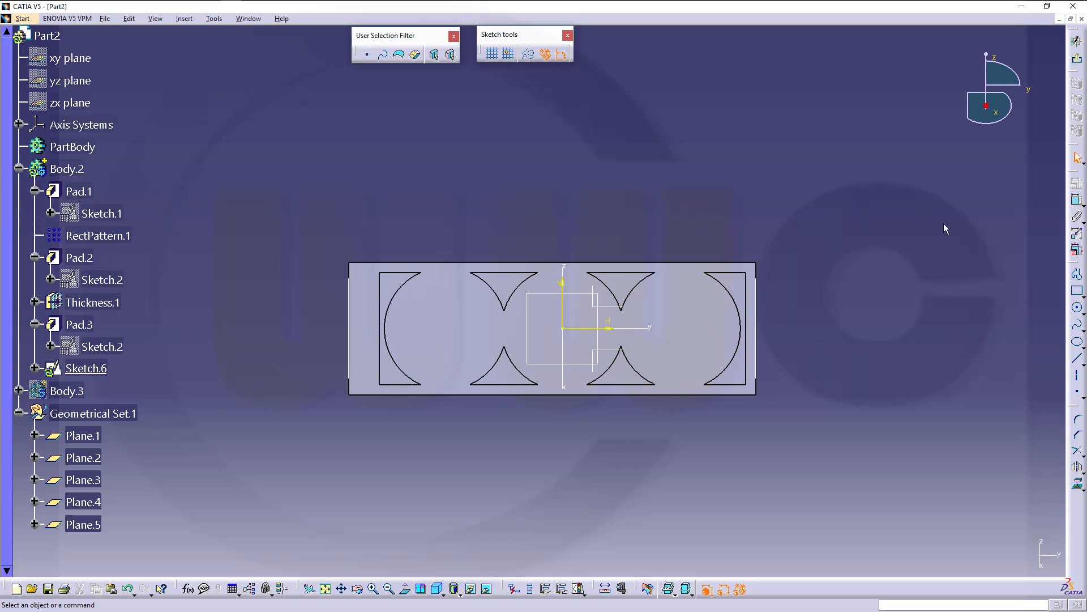
pyautogui.moveTo(548, 225); pyautogui.dragTo(628, 344)
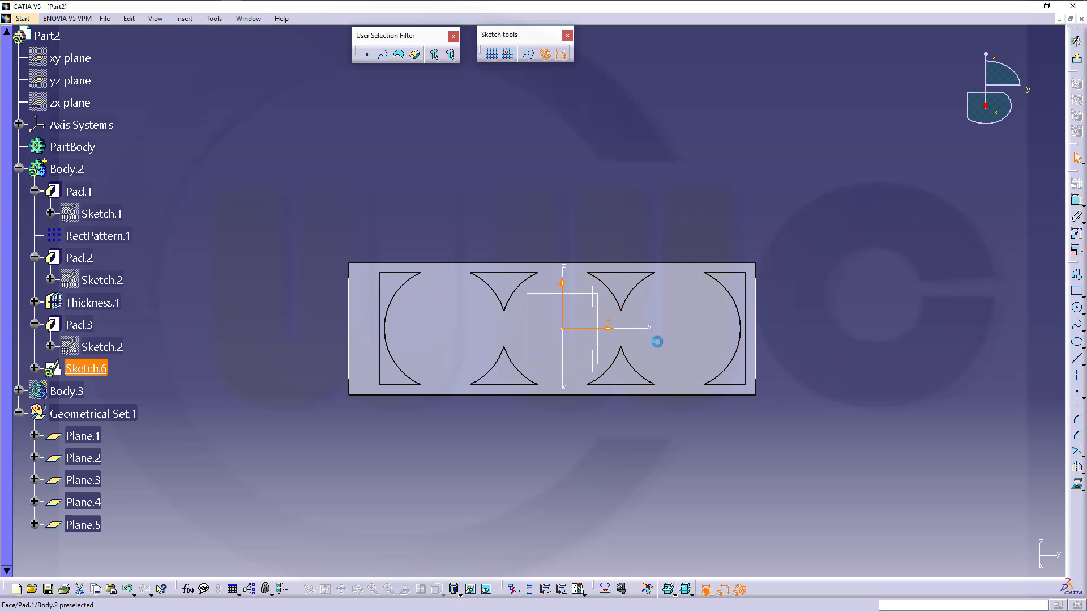
# - Sketch a circle outside the block's outline and dimension its diameter as 25 mm
pyautogui.click(472, 590)
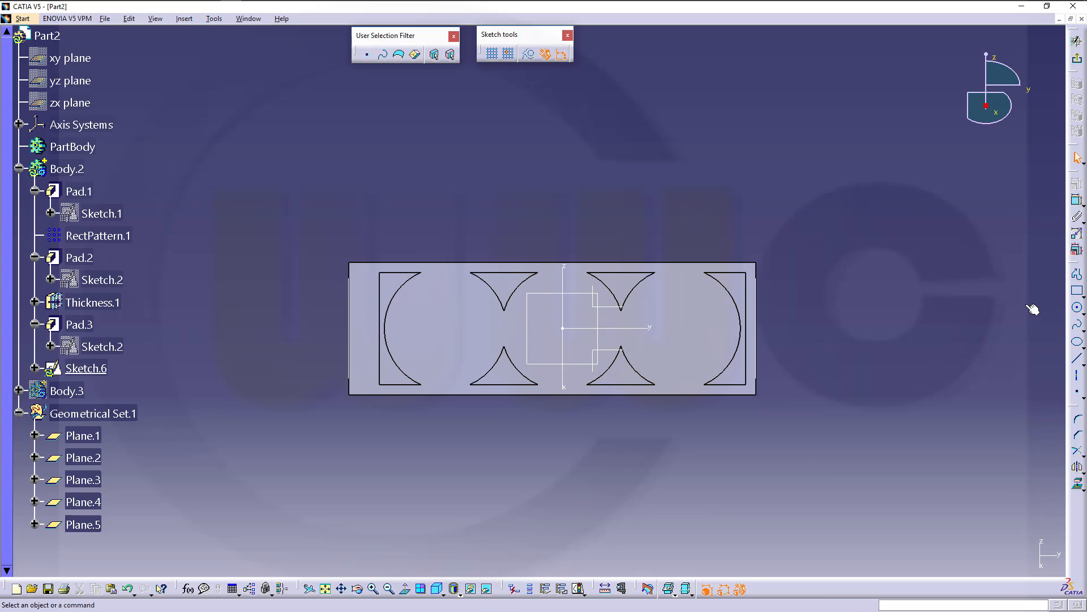
pyautogui.click(1078, 307)
pyautogui.click(811, 266)
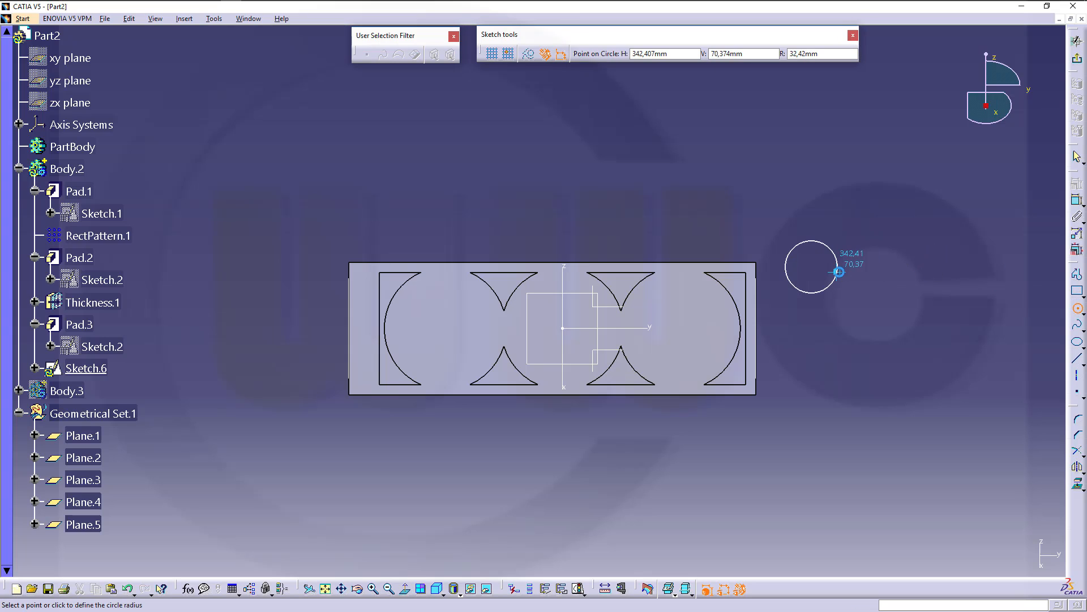
pyautogui.click(838, 266)
pyautogui.click(1078, 199)
pyautogui.click(836, 257)
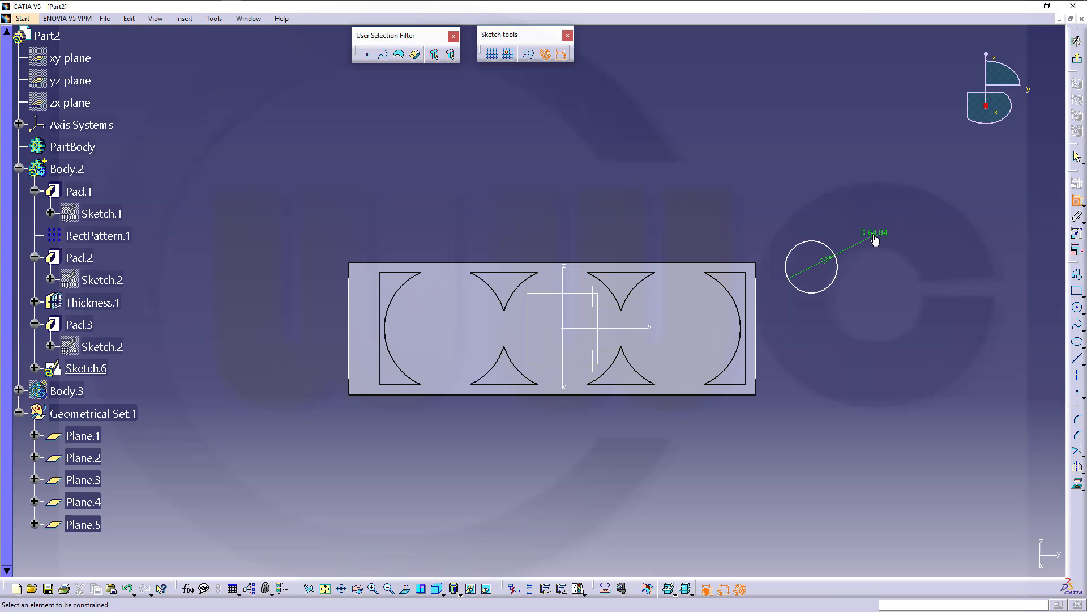
pyautogui.doubleClick(875, 237)
pyautogui.write('25')
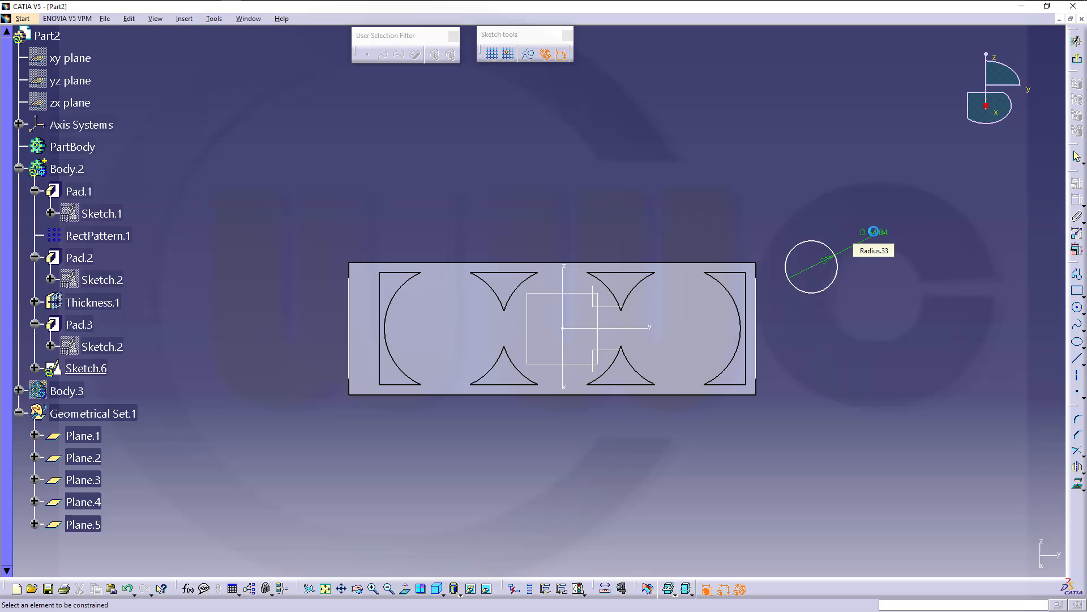
pyautogui.press('Return')
# - Dimension the circle centre's vertical distance from the sketch's horizontal axis and set it to 55,9 mm
pyautogui.click(813, 267)
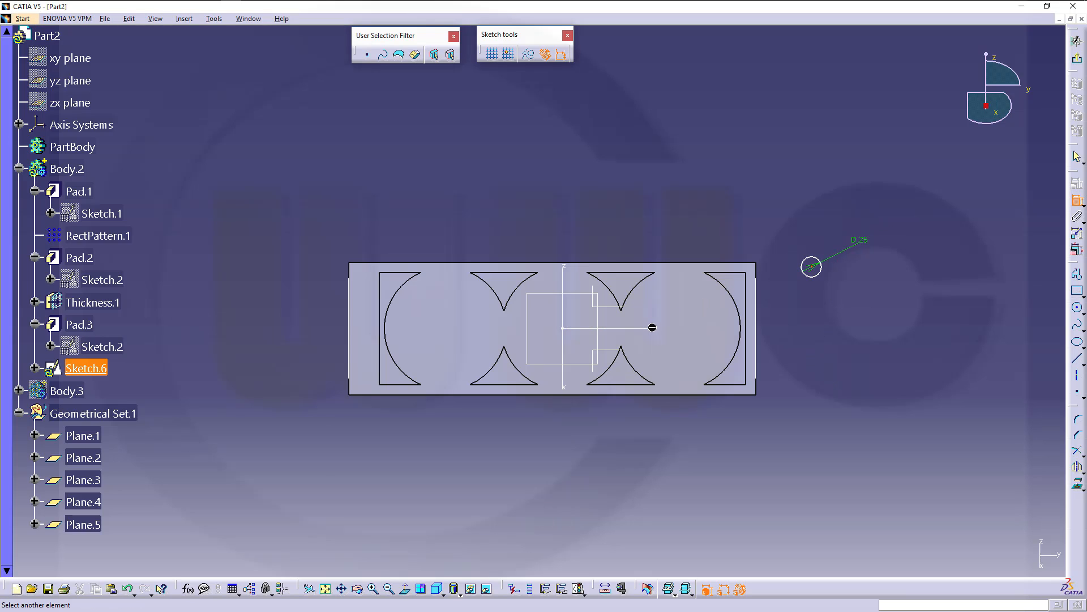
pyautogui.click(652, 327)
pyautogui.doubleClick(847, 324)
pyautogui.write('5')
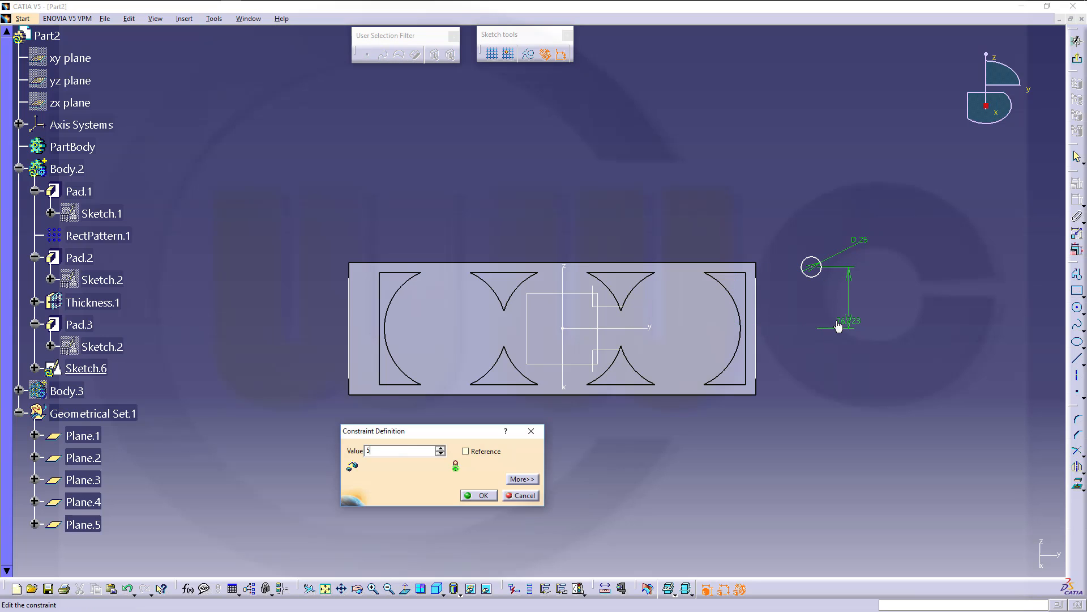
pyautogui.write('5,9')
pyautogui.press('Return')
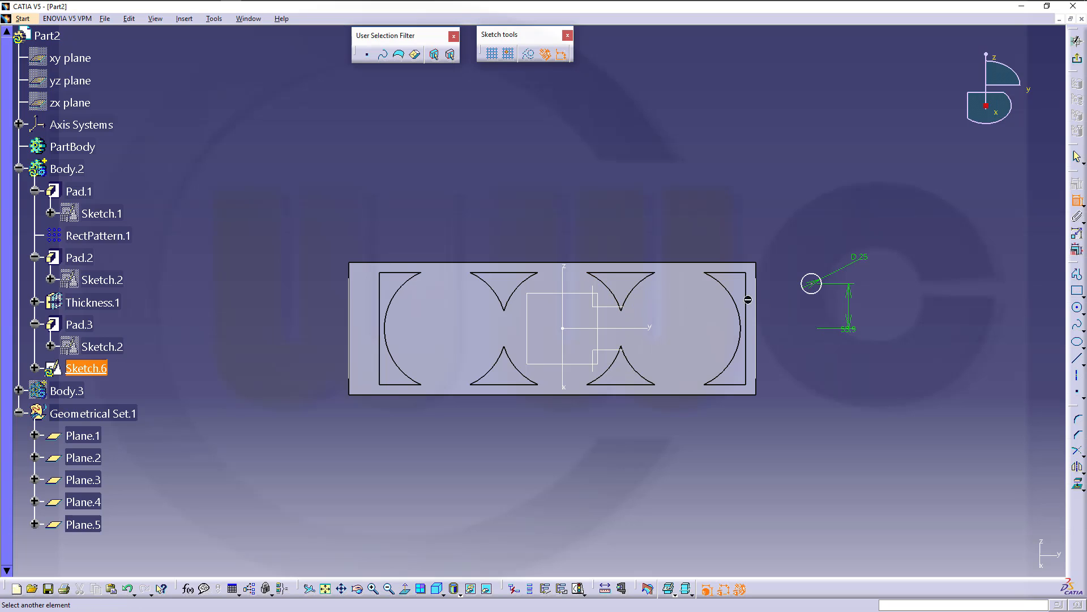
# - Dimension the circle centre's horizontal distance from the sketch's vertical axis and set it to 231,7 mm
pyautogui.click(812, 284)
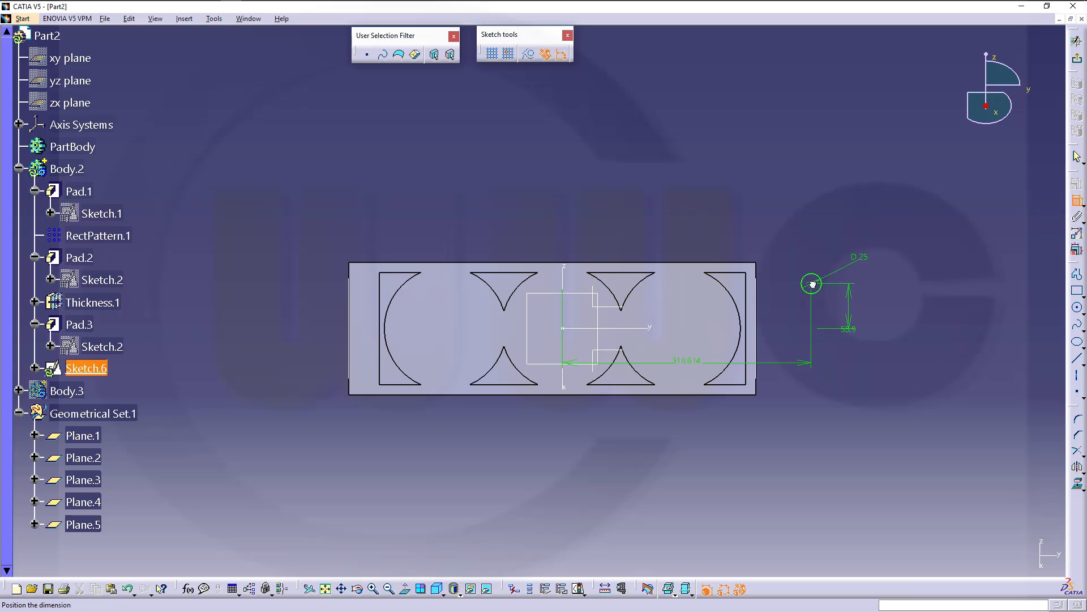
pyautogui.click(678, 230)
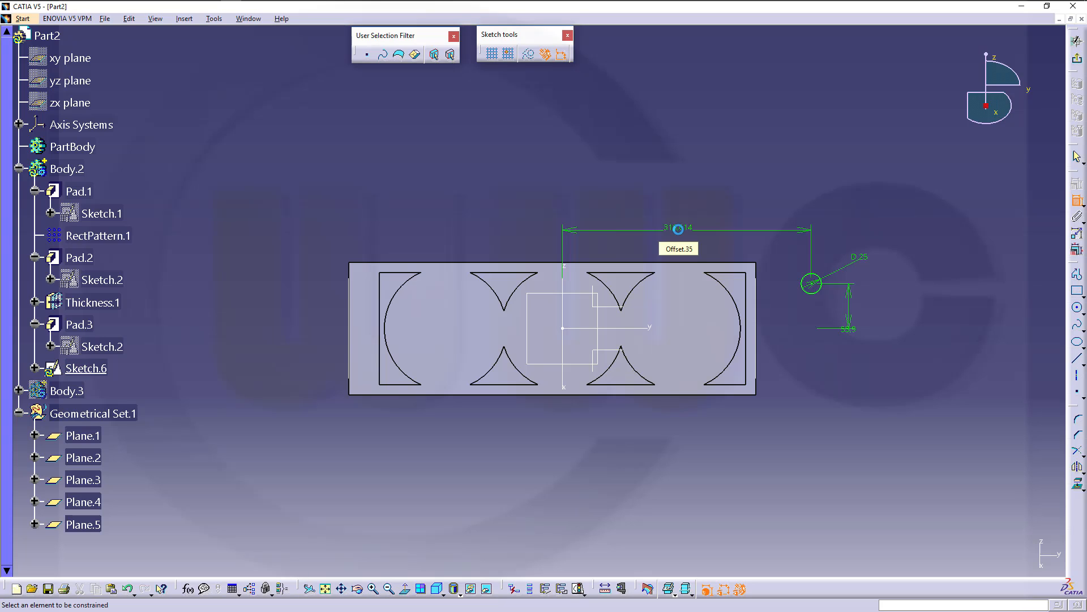
pyautogui.doubleClick(677, 232)
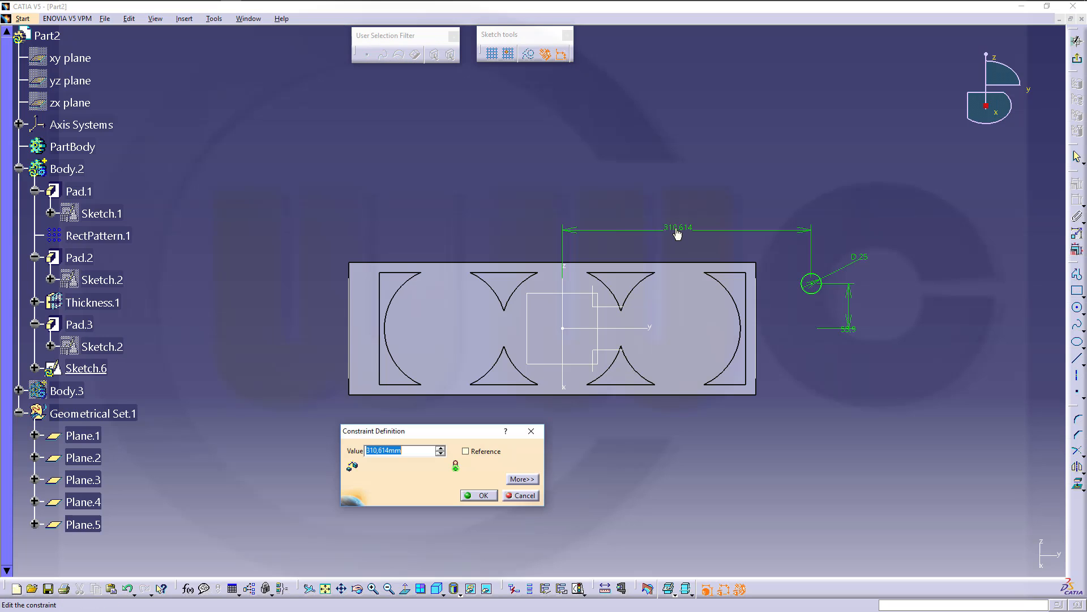
pyautogui.write('231,7')
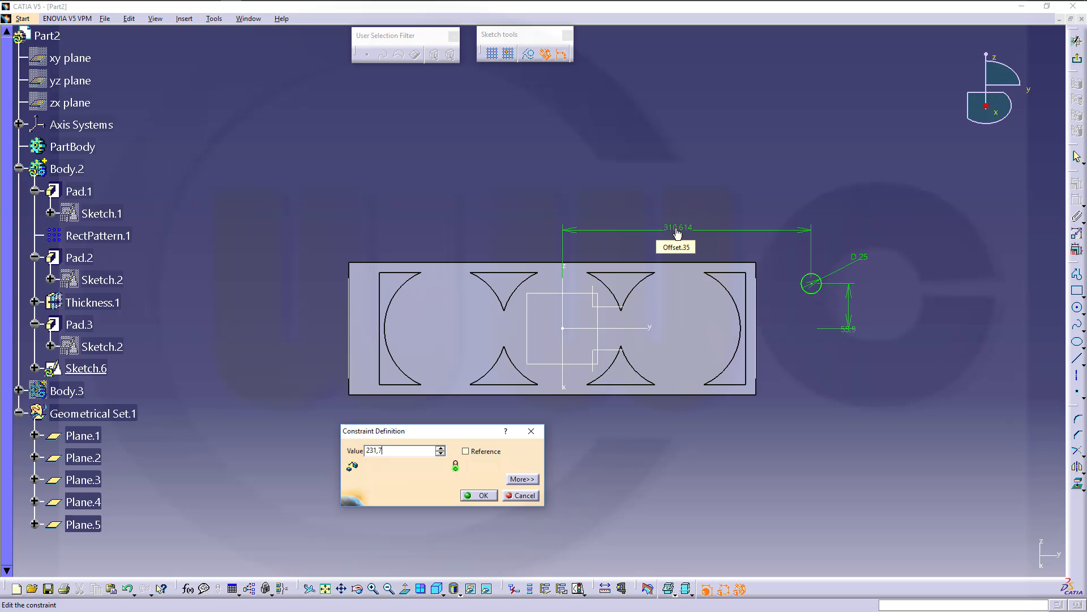
pyautogui.press('Return')
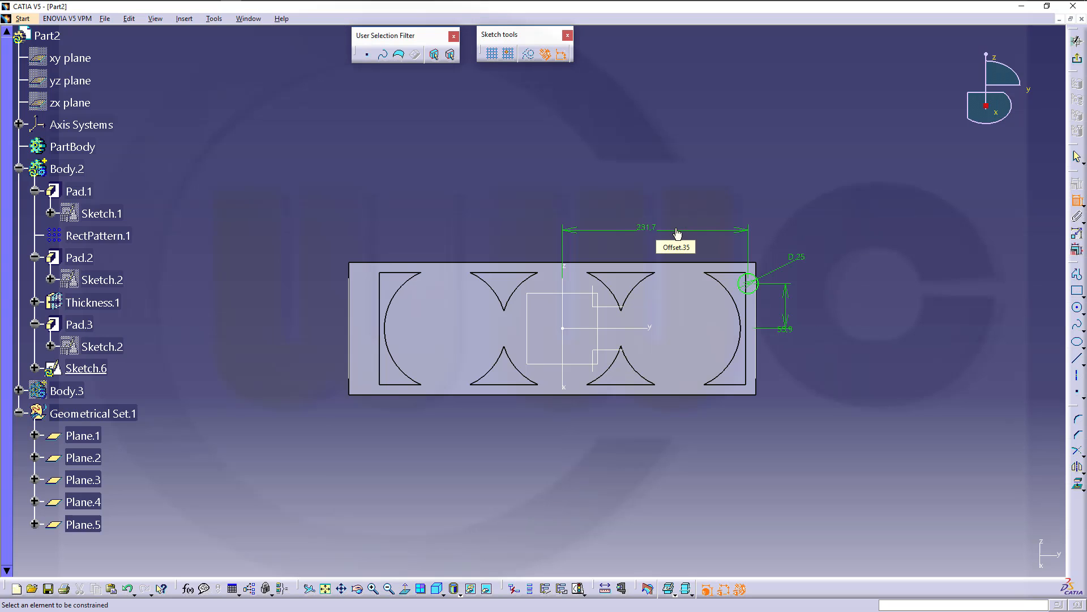
# - Reduce the circle's horizontal distance by entering 231,7-12,7 as its value, and exit the sketch
pyautogui.doubleClick(646, 229)
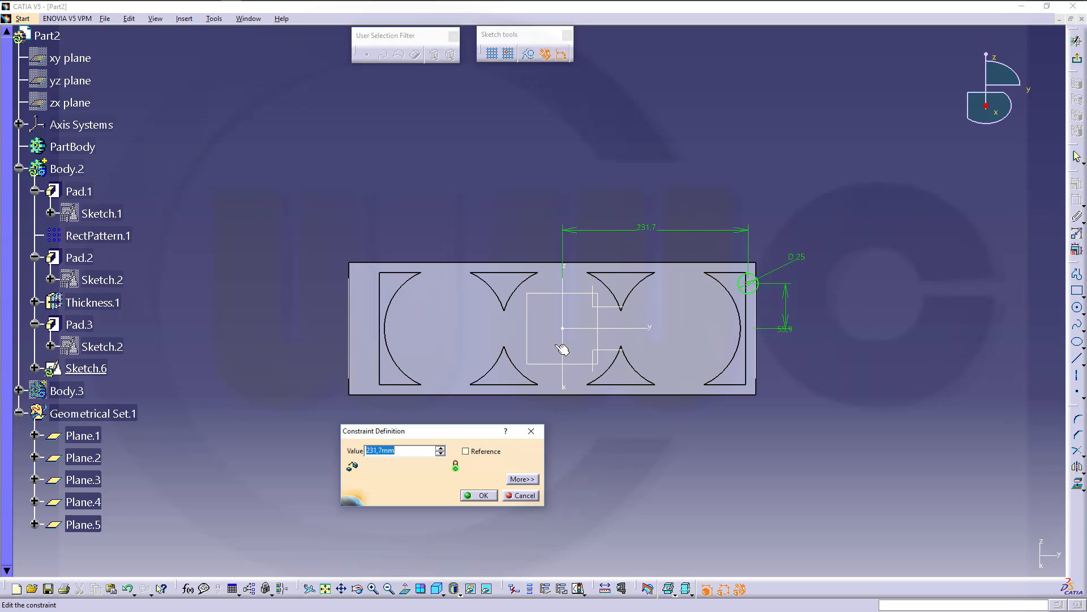
pyautogui.click(403, 448)
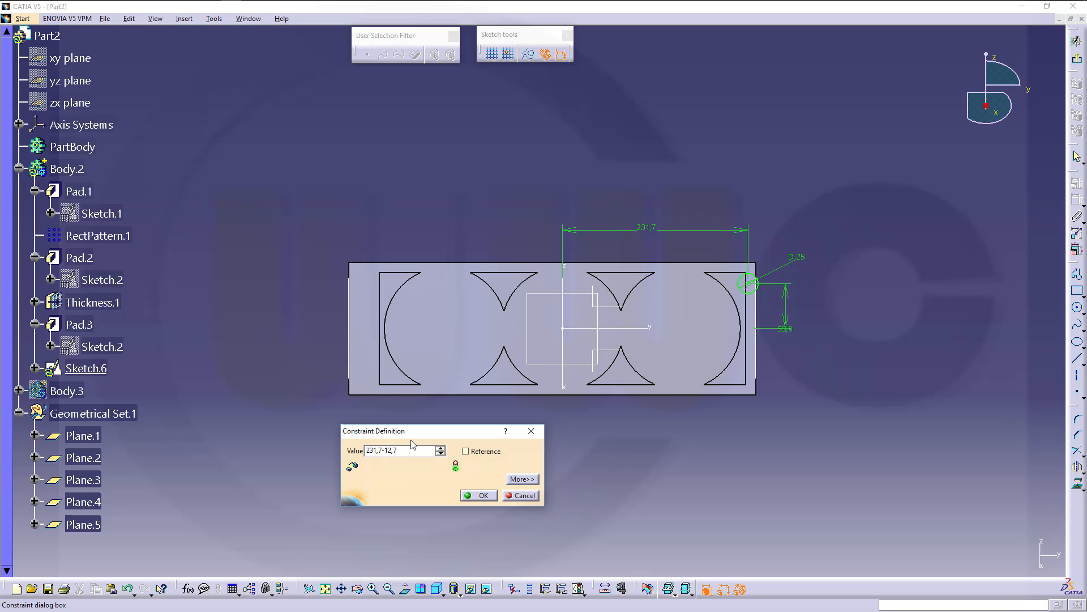
pyautogui.write('-12,7')
pyautogui.press('Return')
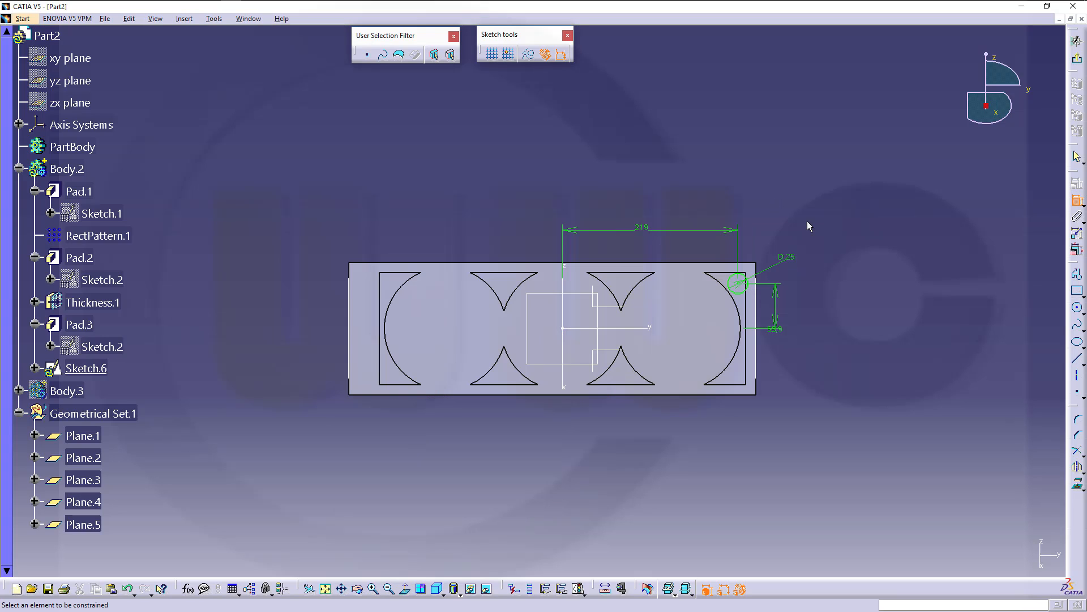
pyautogui.click(1078, 61)
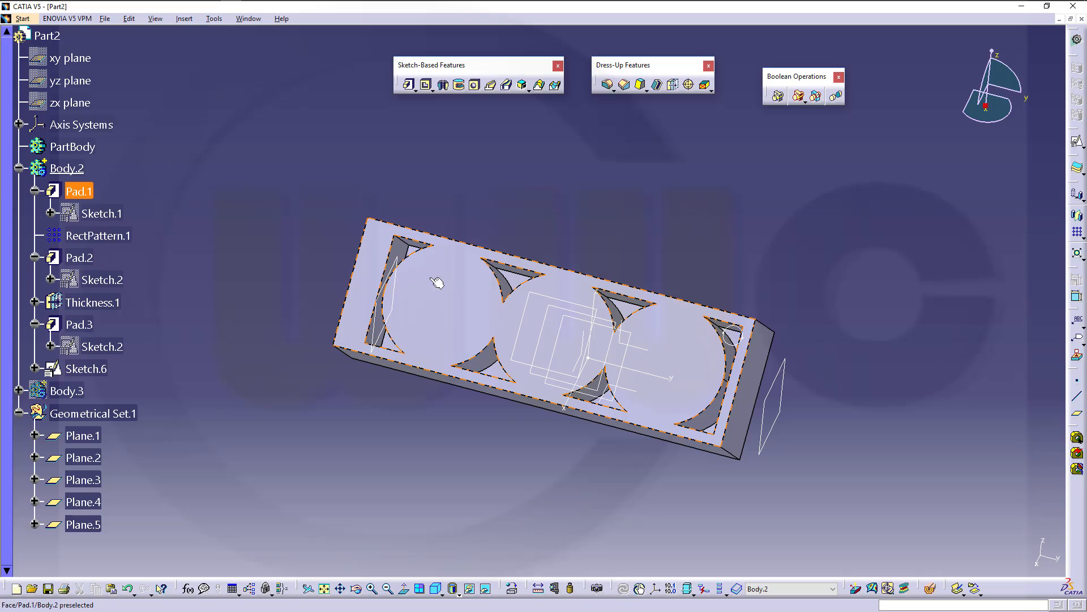
# - Pad the 25 mm circle sketch with an Up to plane limit ending at Plane.2
pyautogui.click(409, 86)
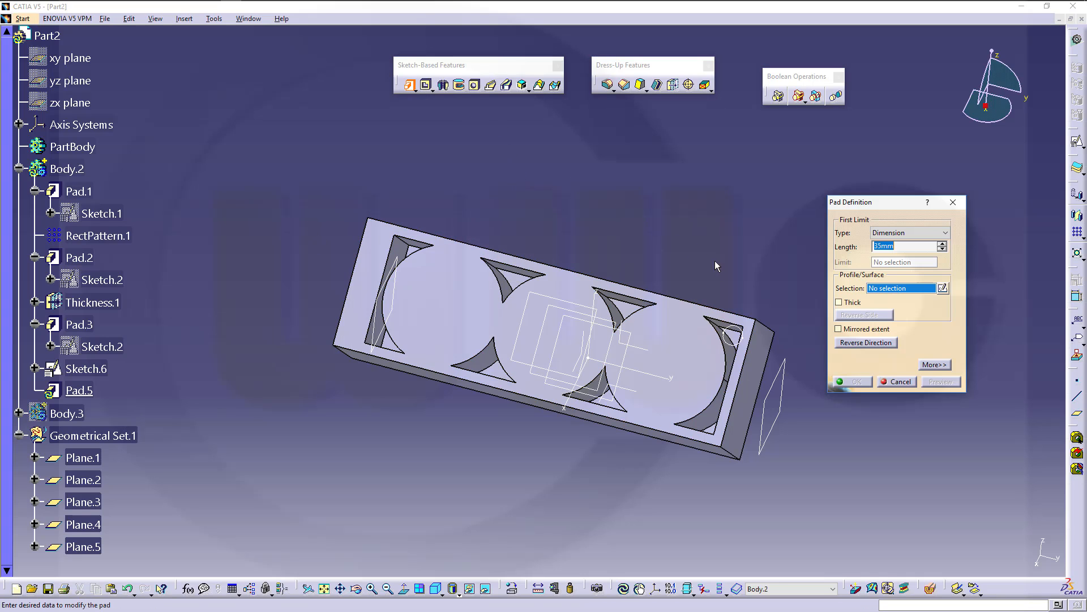
pyautogui.click(733, 336)
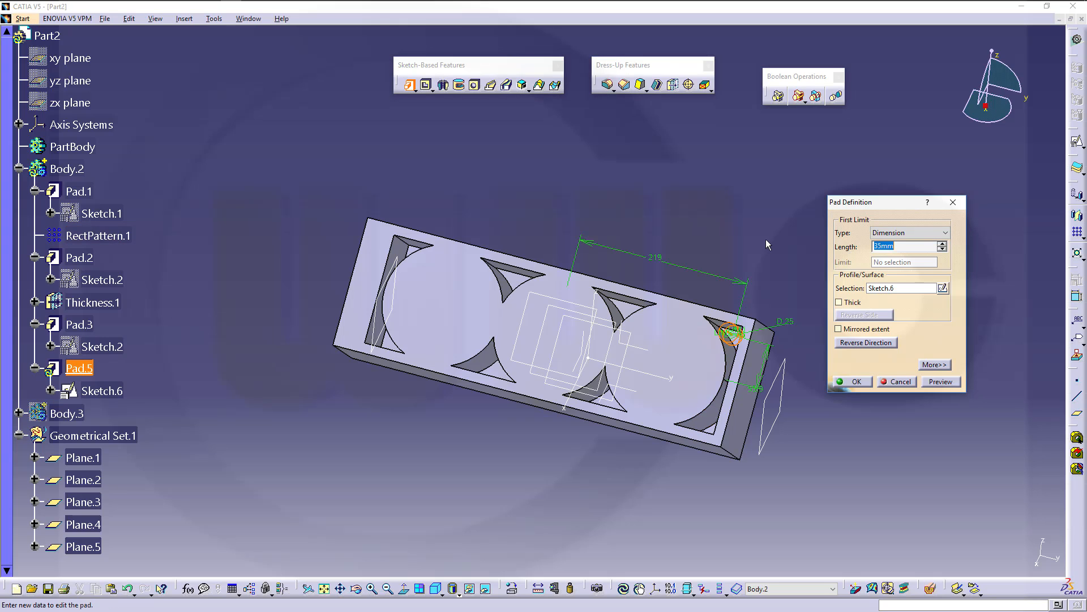
pyautogui.click(944, 232)
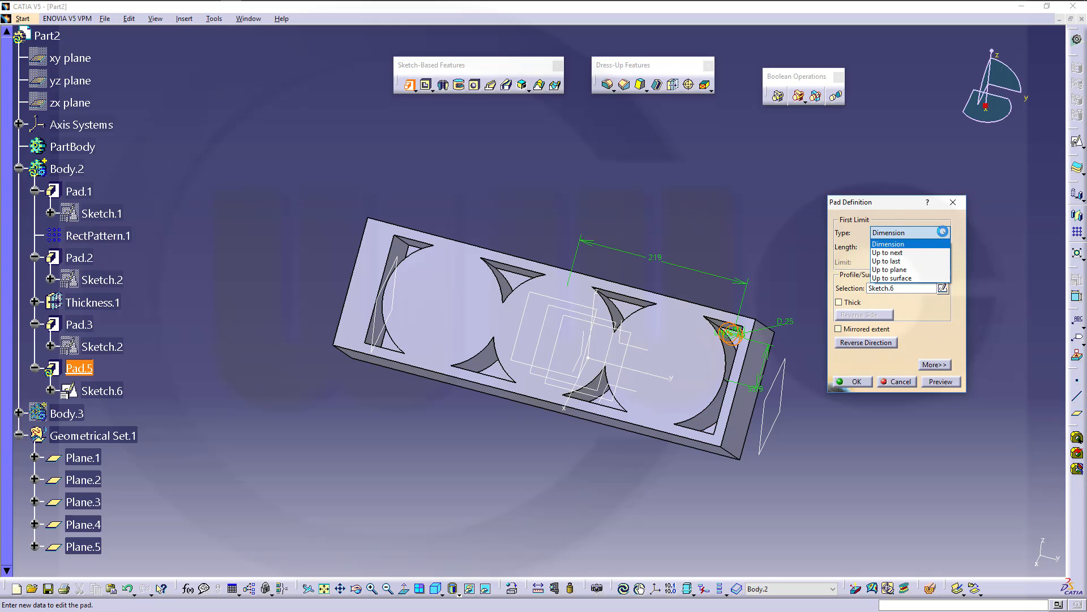
pyautogui.click(909, 270)
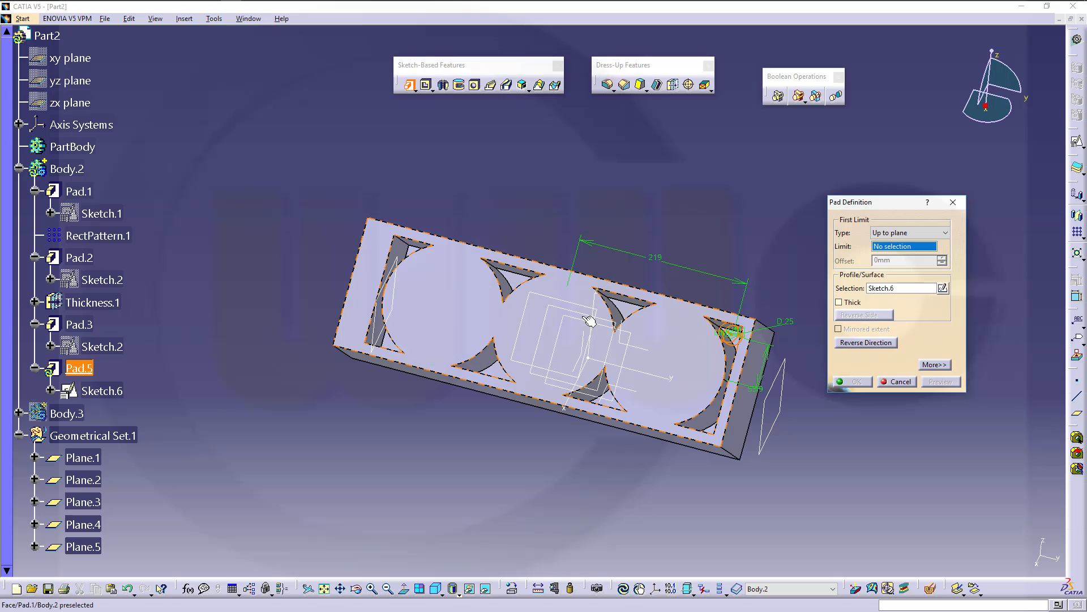
pyautogui.click(554, 317)
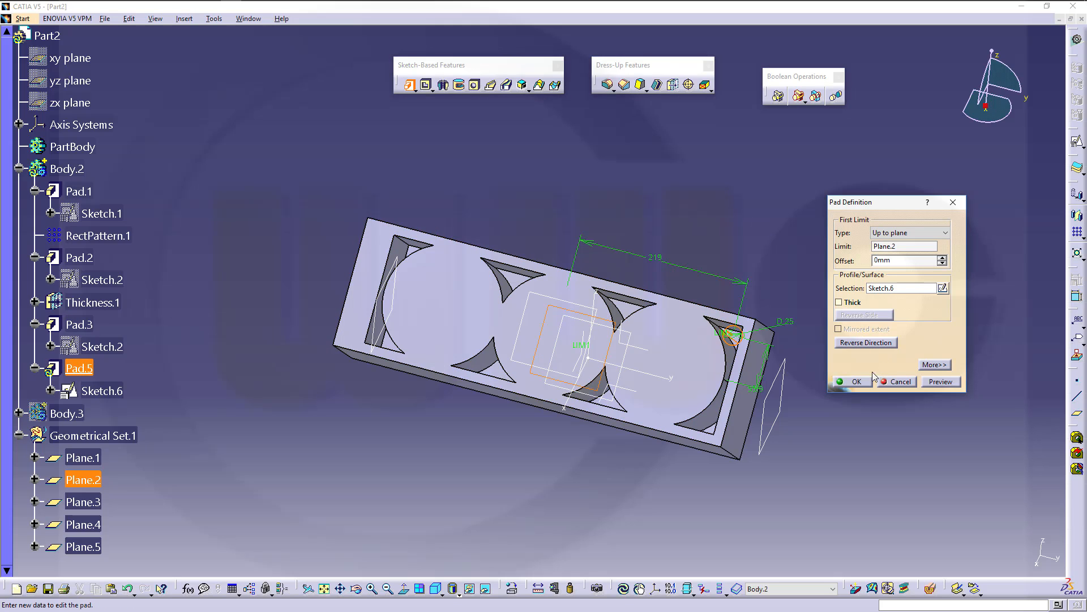
pyautogui.click(856, 381)
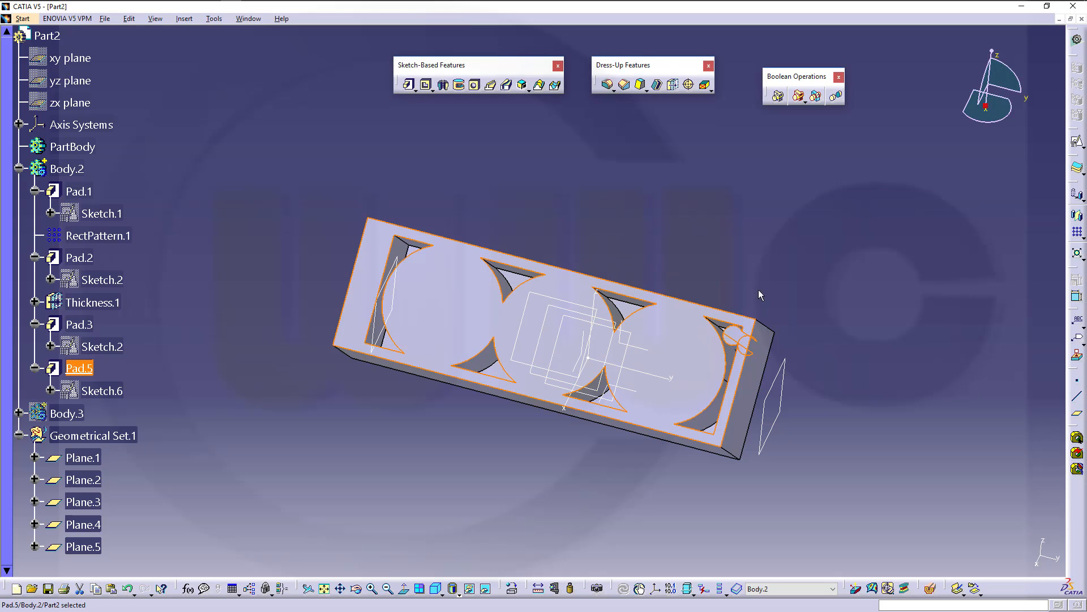
# - Start a rectangular pattern with 4 instances in the first direction along the absolute axis system's Y axis, with the direction reversed
pyautogui.moveTo(585, 305); pyautogui.dragTo(657, 331, button='middle')
pyautogui.click(865, 364)
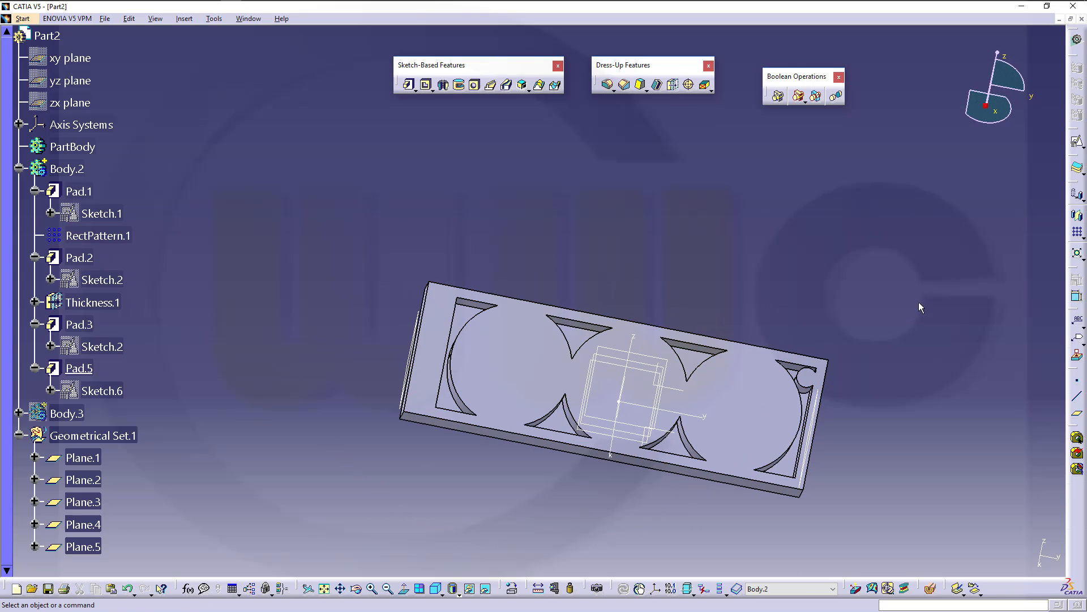
pyautogui.click(1079, 235)
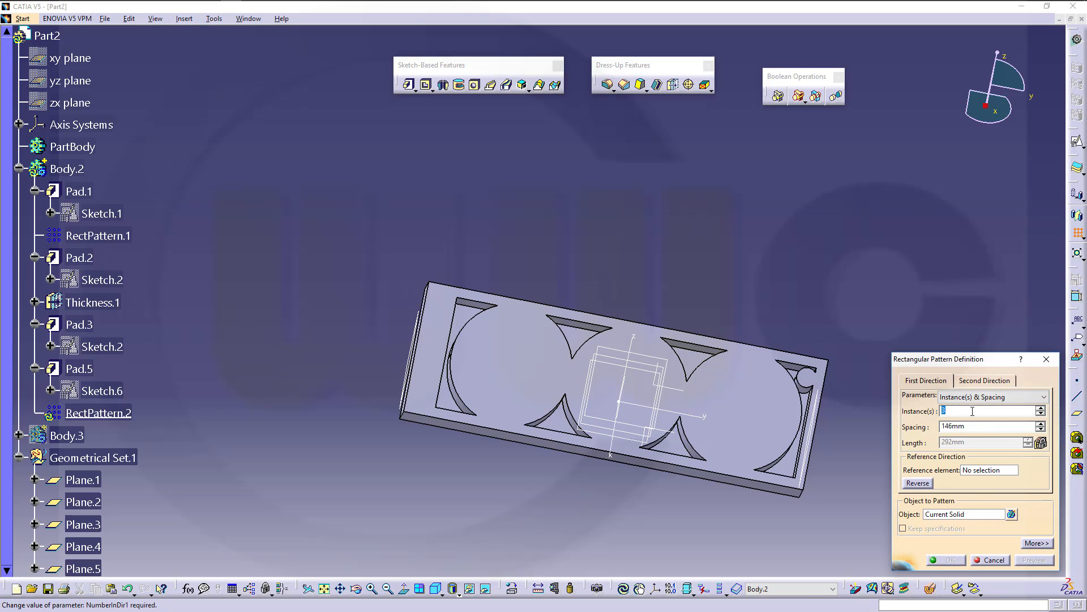
pyautogui.write('4')
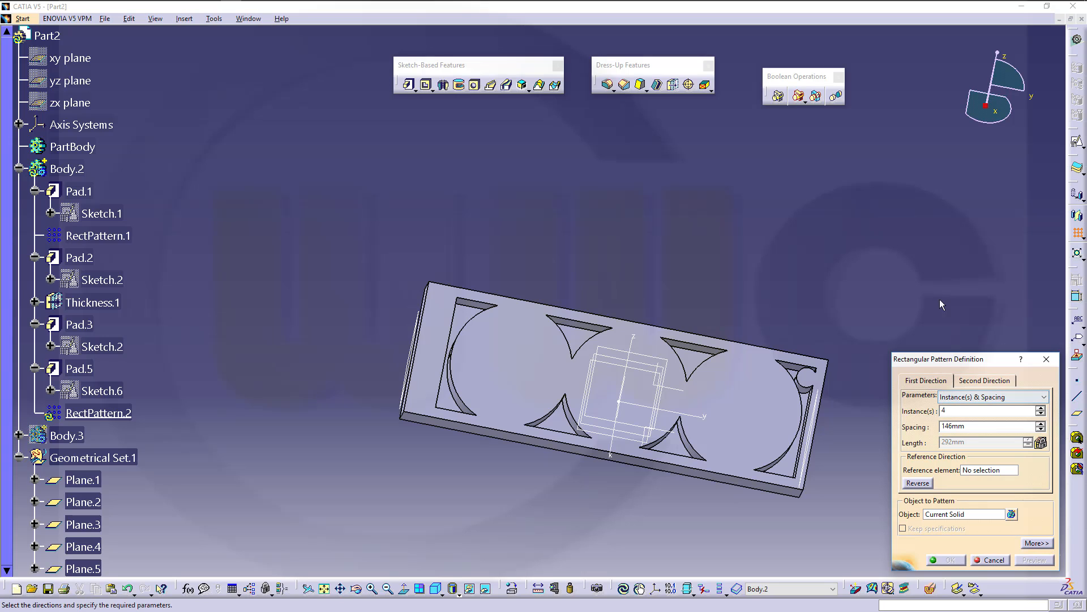
pyautogui.press('Return')
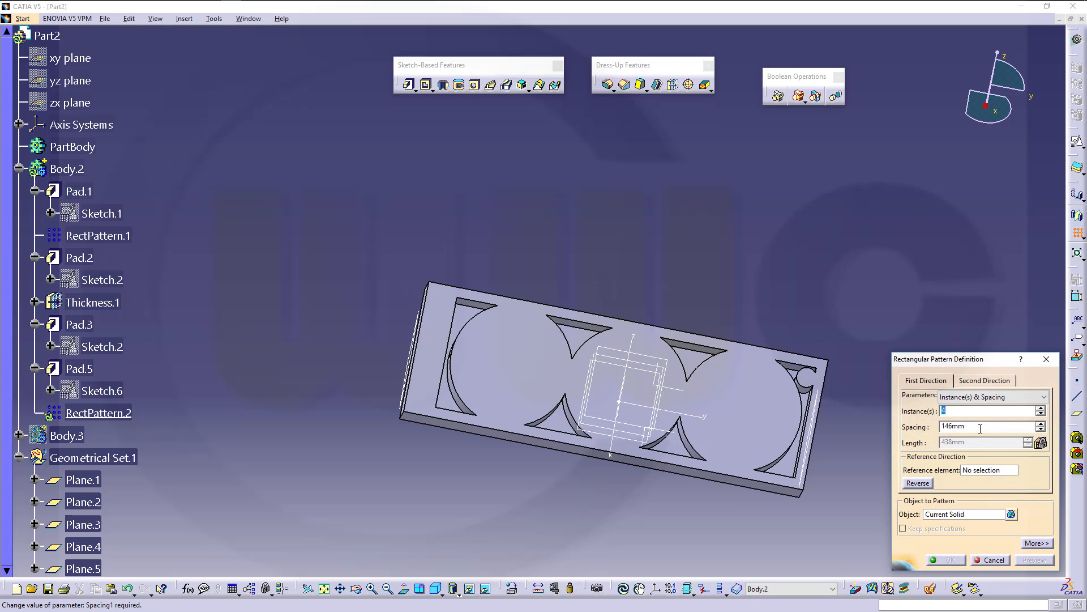
pyautogui.click(976, 474)
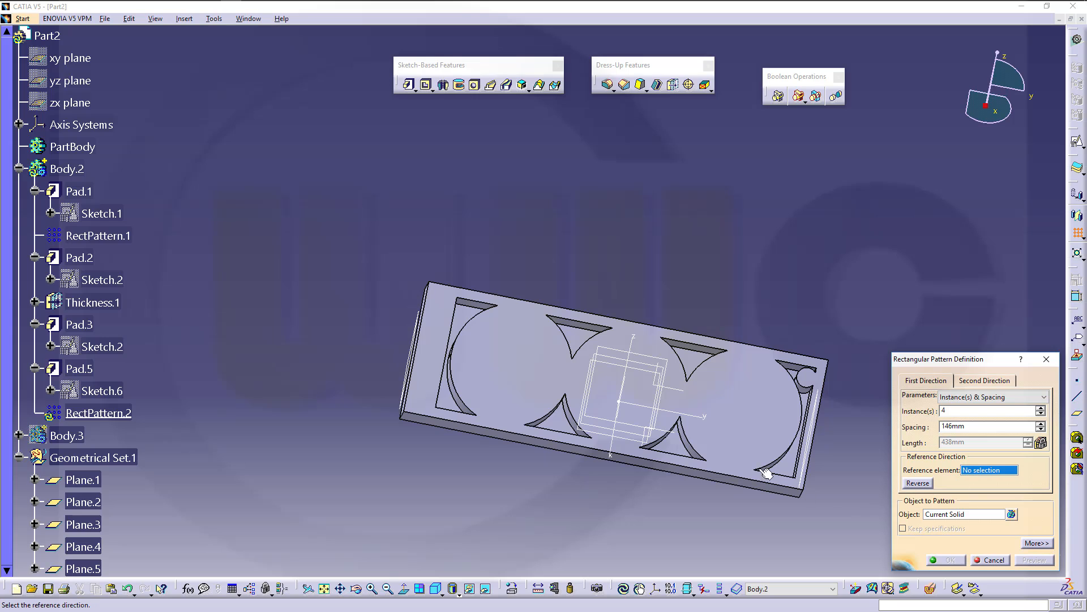
pyautogui.click(706, 419)
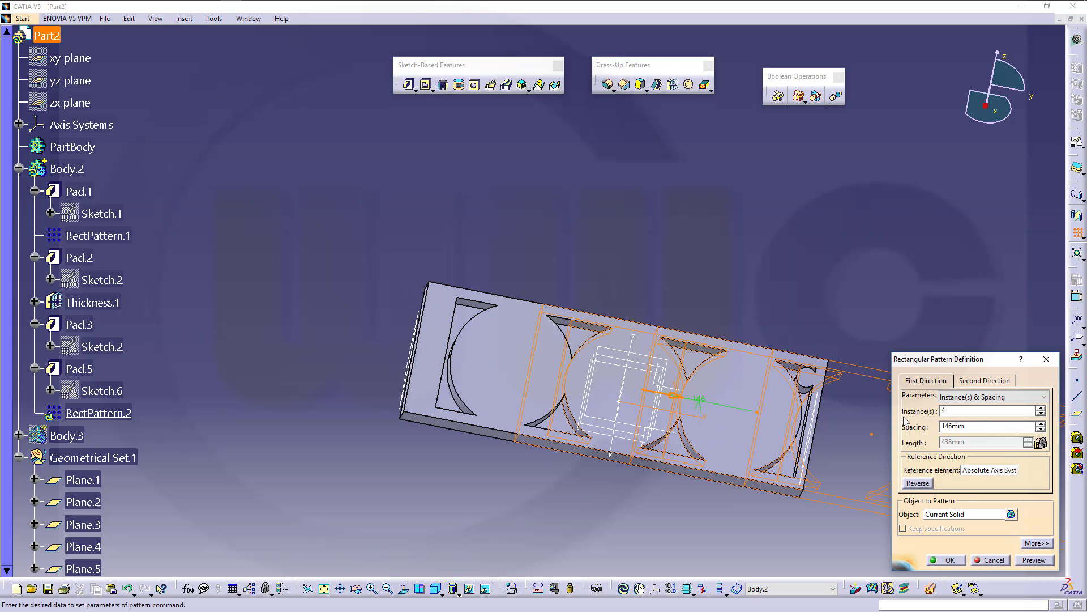
pyautogui.click(920, 483)
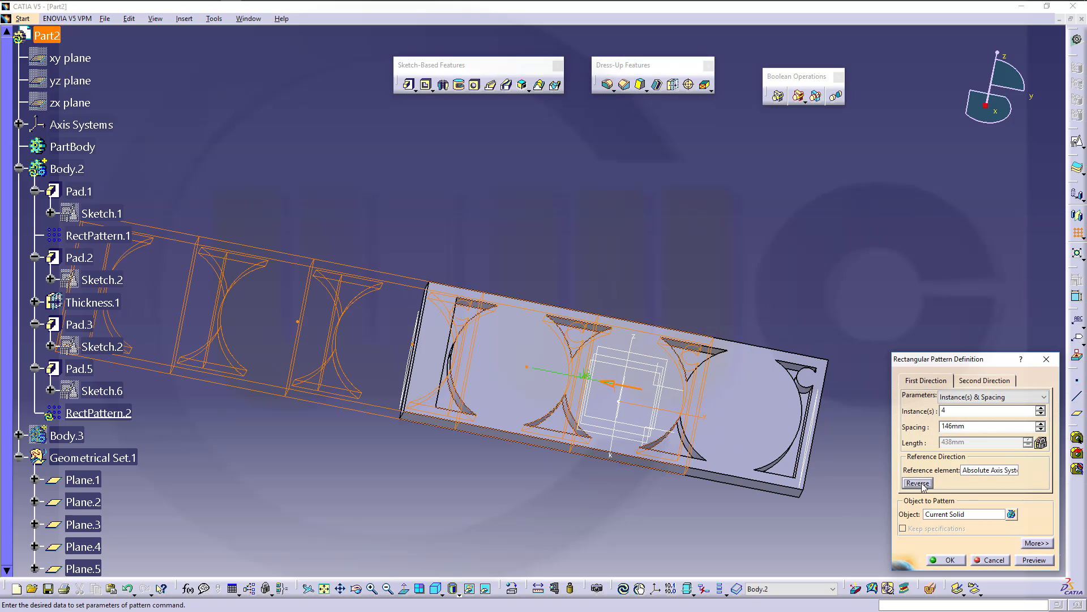
# - Choose the 25 mm circular pad as the object to pattern and enable Keep specifications
pyautogui.click(933, 514)
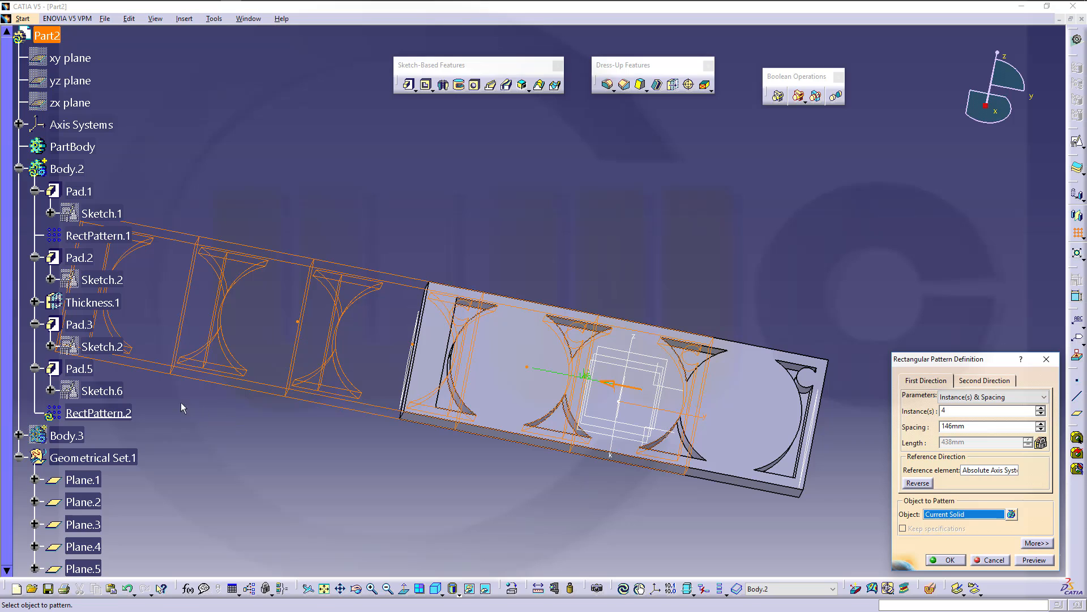
pyautogui.click(80, 368)
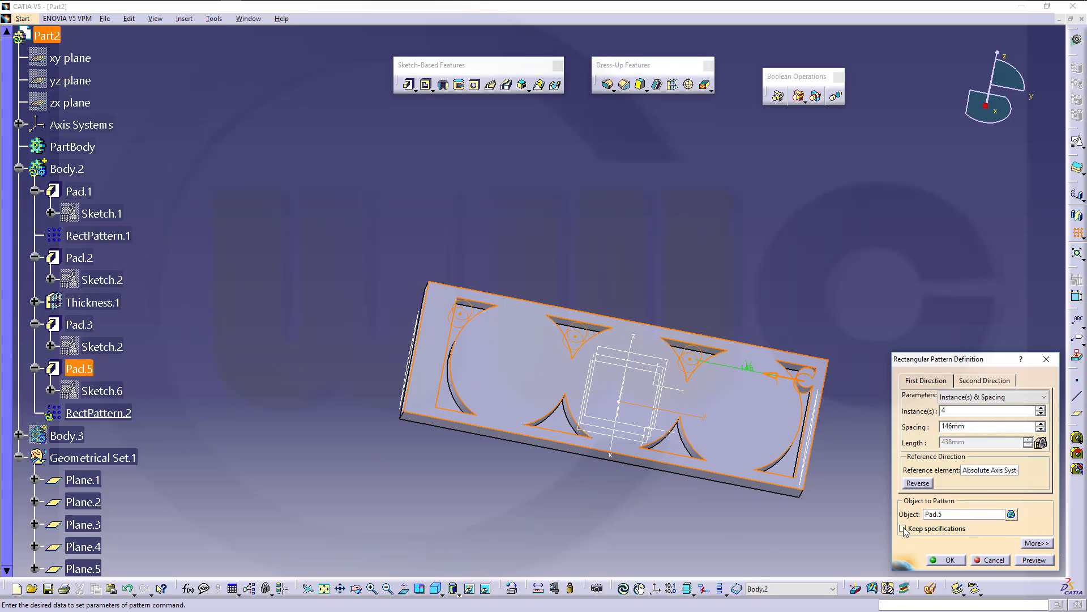
pyautogui.scroll(-1, 606, 298)
pyautogui.scroll(1, 607, 298)
pyautogui.moveTo(607, 299); pyautogui.dragTo(640, 309, button='middle')
# - Define the pattern's second direction with 2 instances spaced 111,8 mm along the short edge of the block's open face, with the direction reversed
pyautogui.click(997, 382)
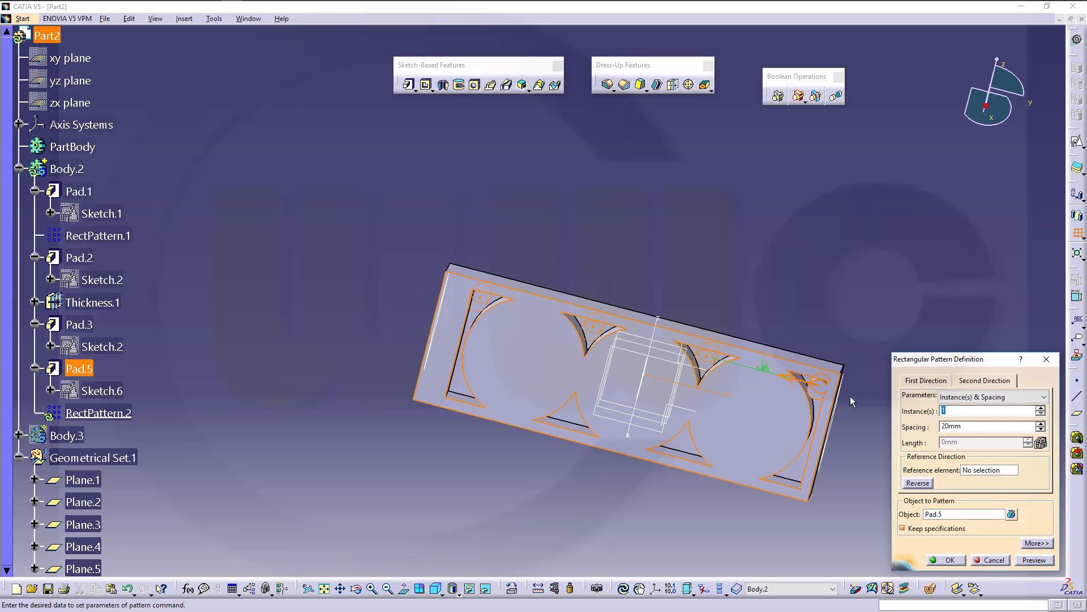
pyautogui.press('BackSpace')
pyautogui.write('2')
pyautogui.press('Tab')
pyautogui.write('111,8')
pyautogui.press('Tab')
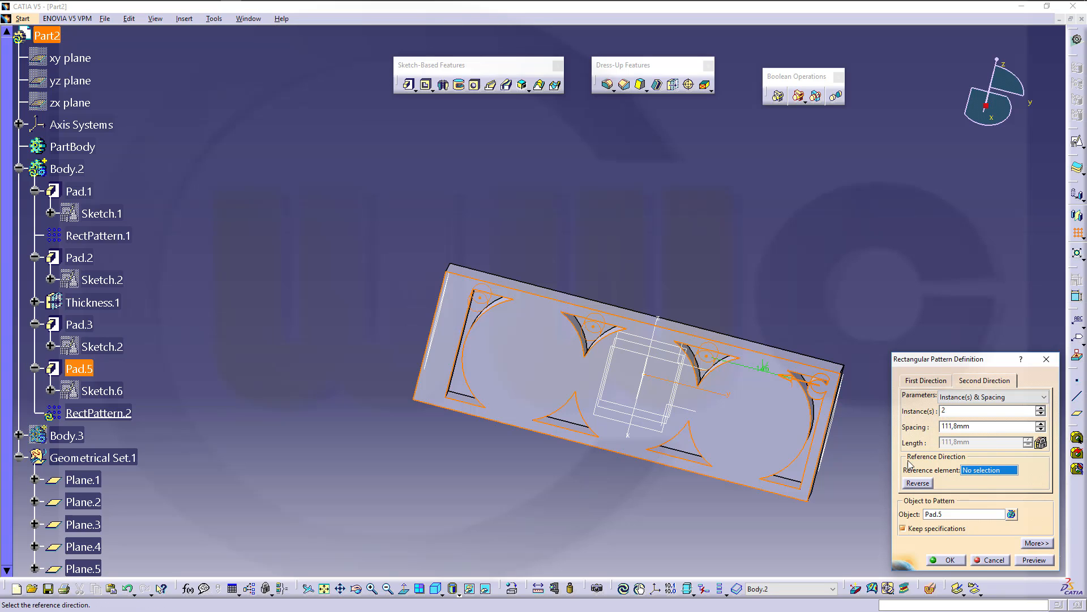
pyautogui.moveTo(842, 471); pyautogui.dragTo(690, 347, button='middle')
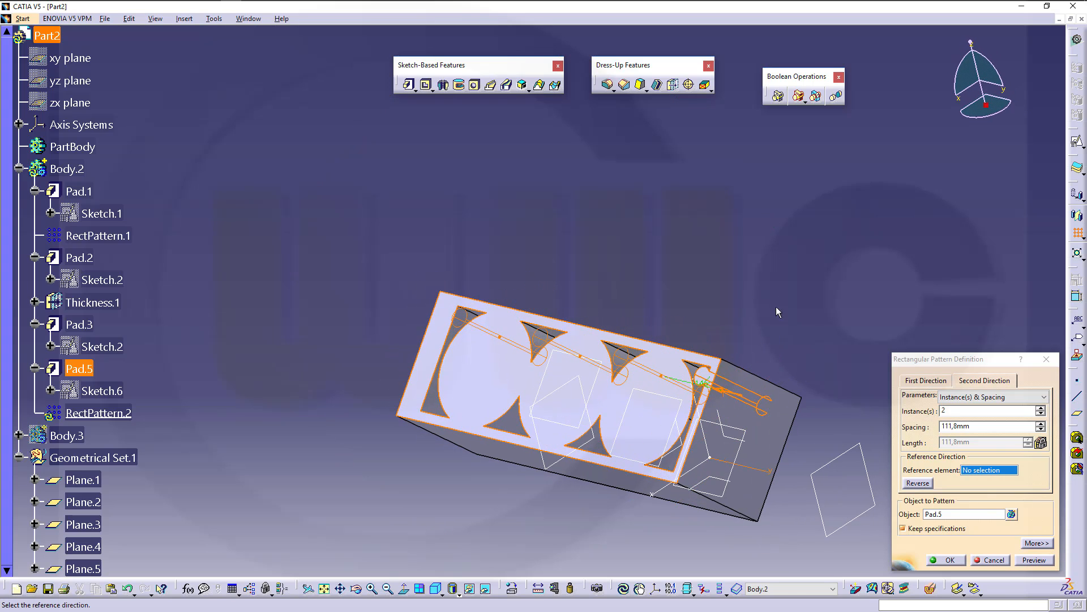
pyautogui.click(708, 409)
pyautogui.click(917, 483)
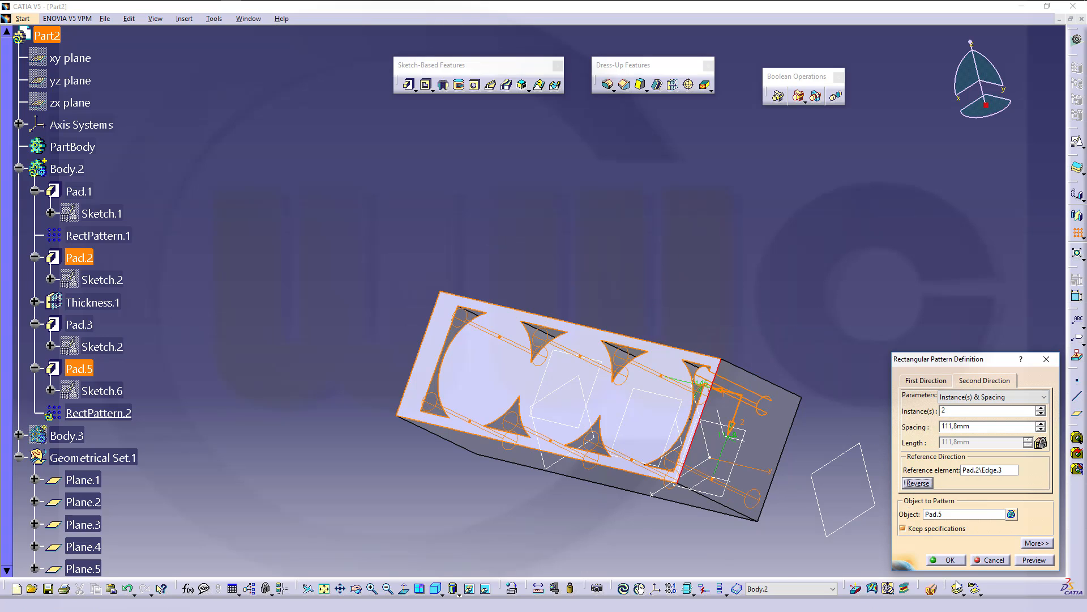
# - Create the 4 by 2 rectangular pattern of the 25 mm circular pad and inspect the bosses in the block
pyautogui.click(946, 560)
pyautogui.moveTo(582, 438); pyautogui.dragTo(652, 462, button='middle')
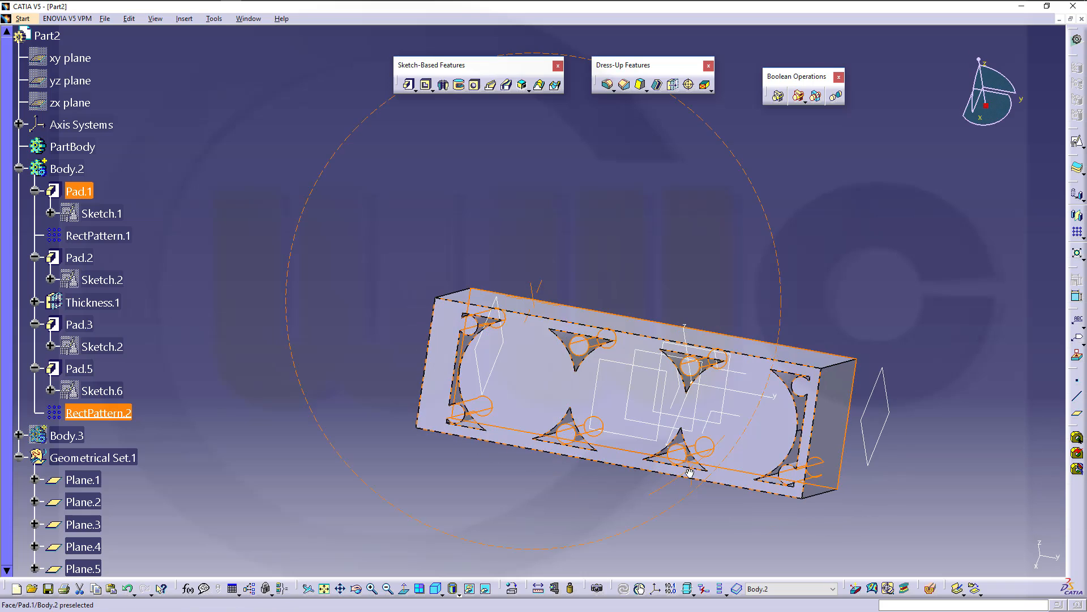
pyautogui.click(772, 277)
pyautogui.moveTo(689, 284); pyautogui.dragTo(653, 293, button='middle')
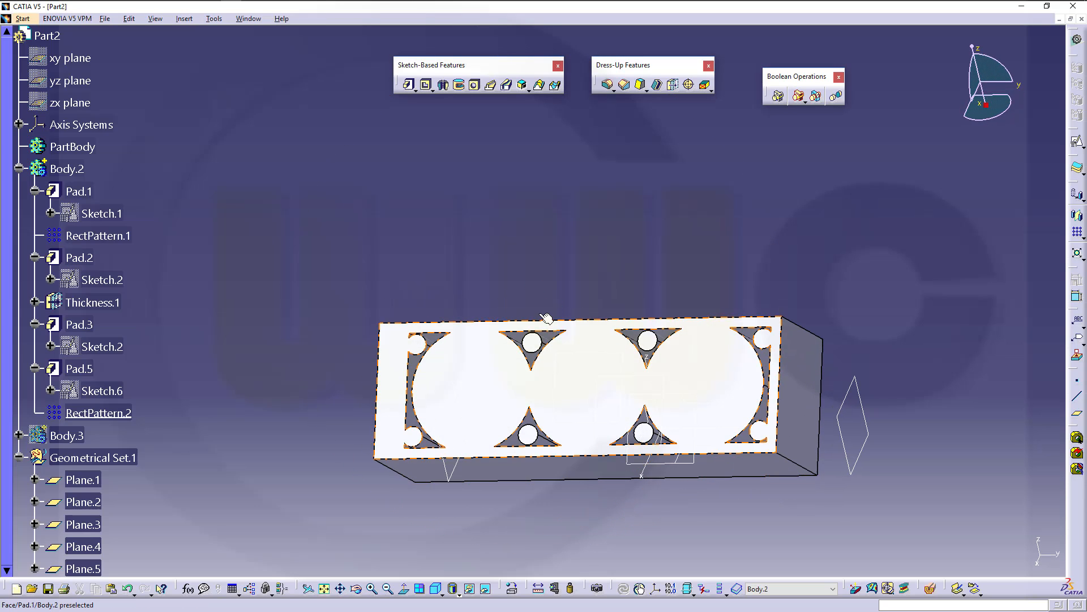
pyautogui.moveTo(538, 271)
pyautogui.mouseDown(button='middle')
pyautogui.moveTo(575, 257)
pyautogui.moveTo(626, 282)
pyautogui.moveTo(638, 238)
pyautogui.moveTo(604, 236)
pyautogui.moveTo(617, 237)
pyautogui.mouseUp(button='middle')
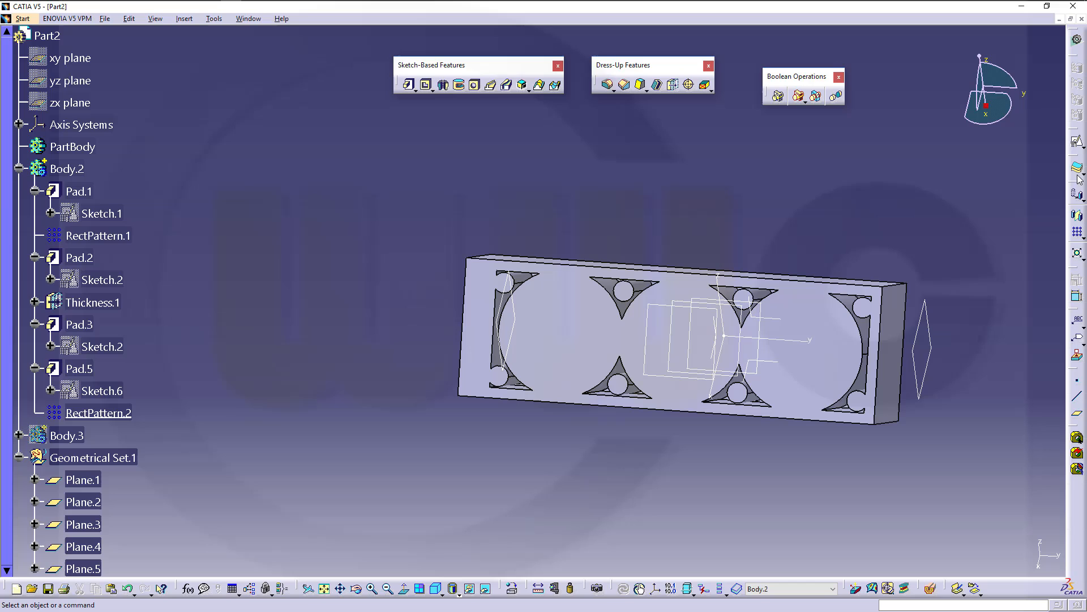
# - Open a positioned sketch parallel to the block's open face and hide the sketch's own axes
pyautogui.click(1078, 145)
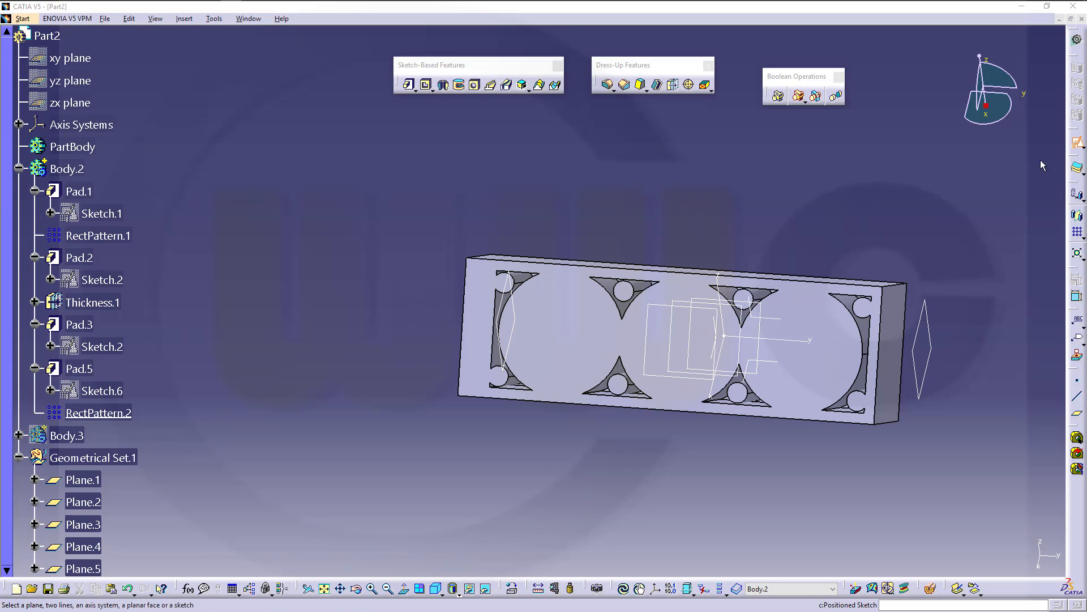
pyautogui.click(666, 310)
pyautogui.click(782, 290)
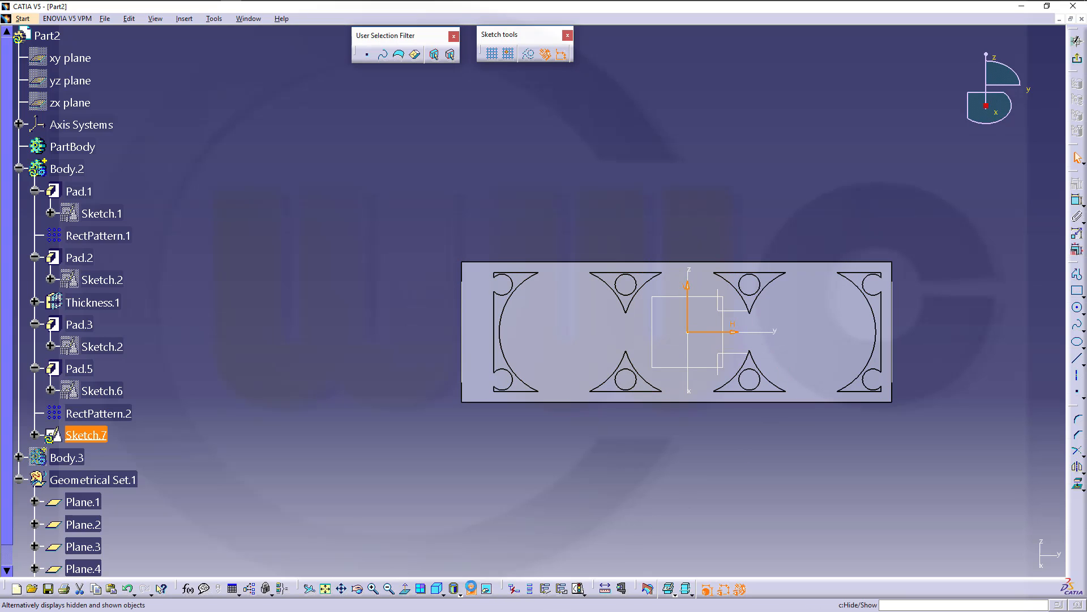
pyautogui.click(471, 588)
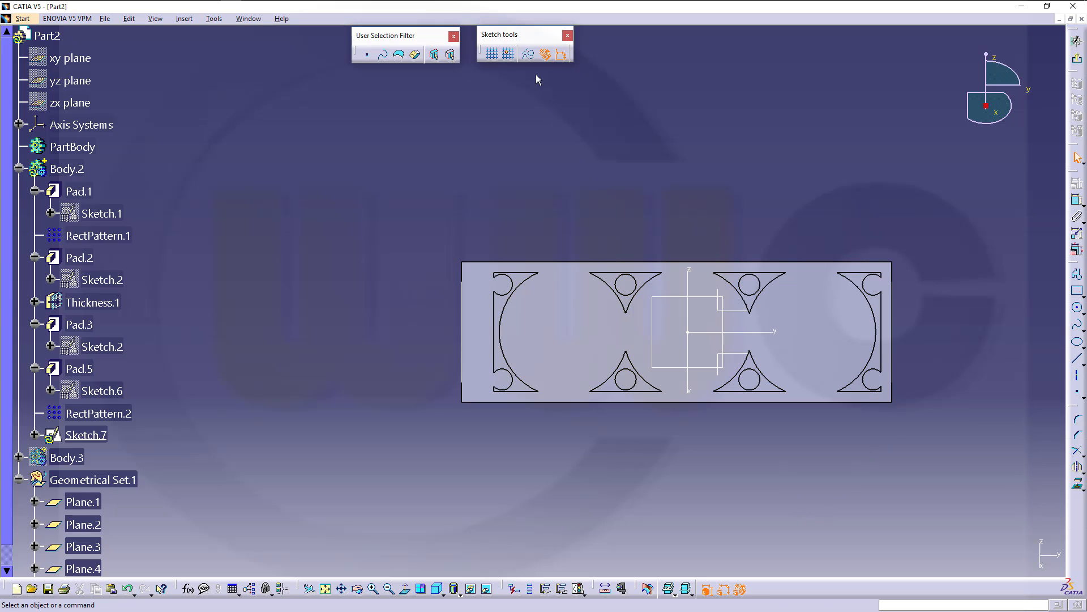
# - Project the open face's outlines and the circular bosses' edges into the sketch as construction geometry
pyautogui.click(528, 54)
pyautogui.click(1077, 485)
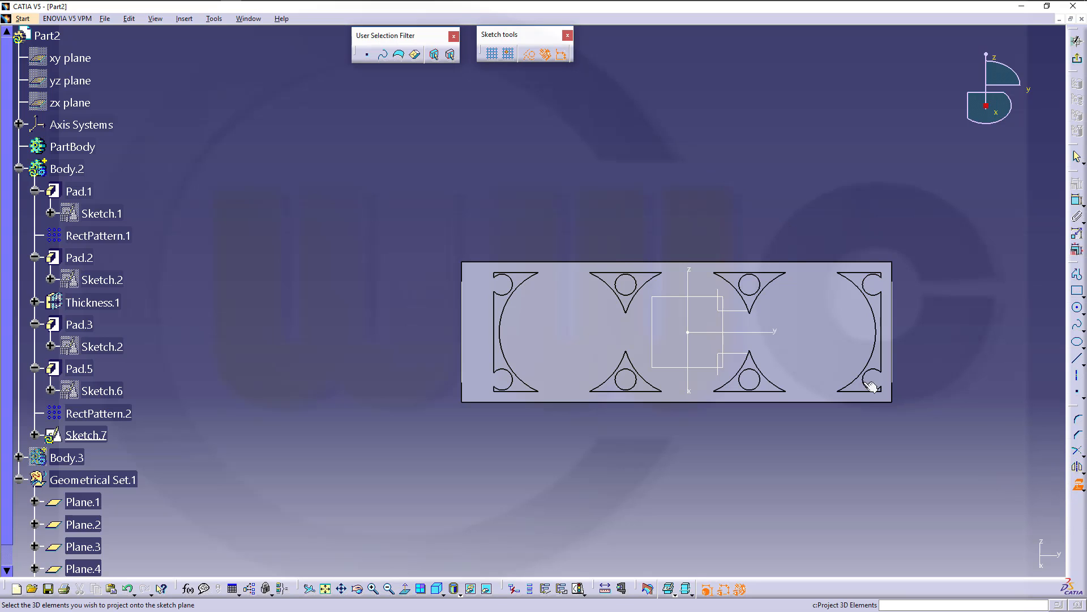
pyautogui.click(870, 193)
pyautogui.click(676, 154)
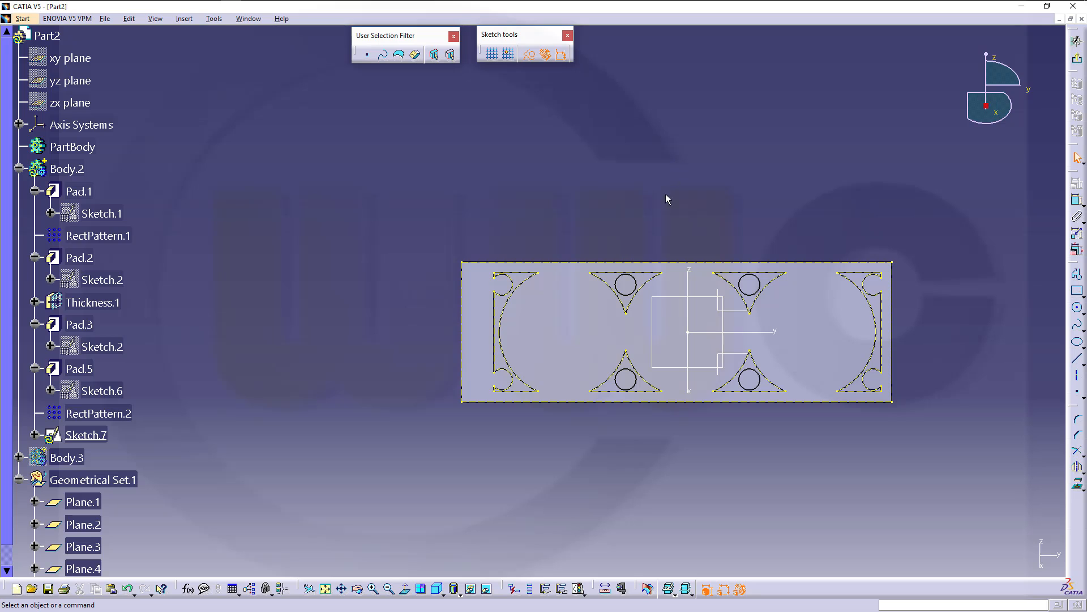
pyautogui.moveTo(665, 194)
pyautogui.mouseDown(button='middle')
pyautogui.moveTo(651, 204)
pyautogui.moveTo(649, 173)
pyautogui.moveTo(629, 192)
pyautogui.moveTo(527, 185)
pyautogui.mouseUp(button='middle')
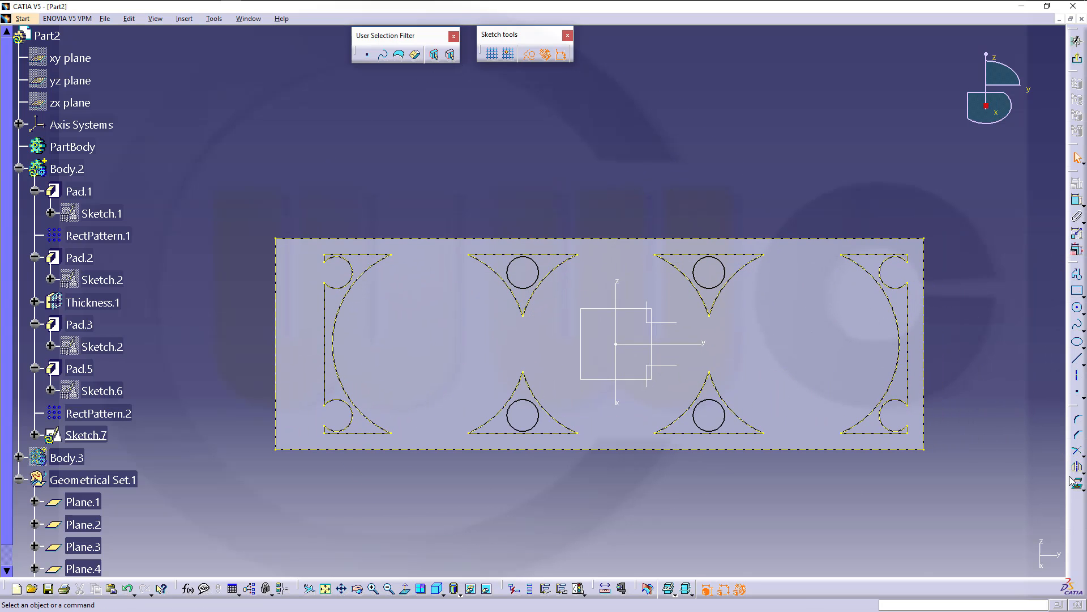
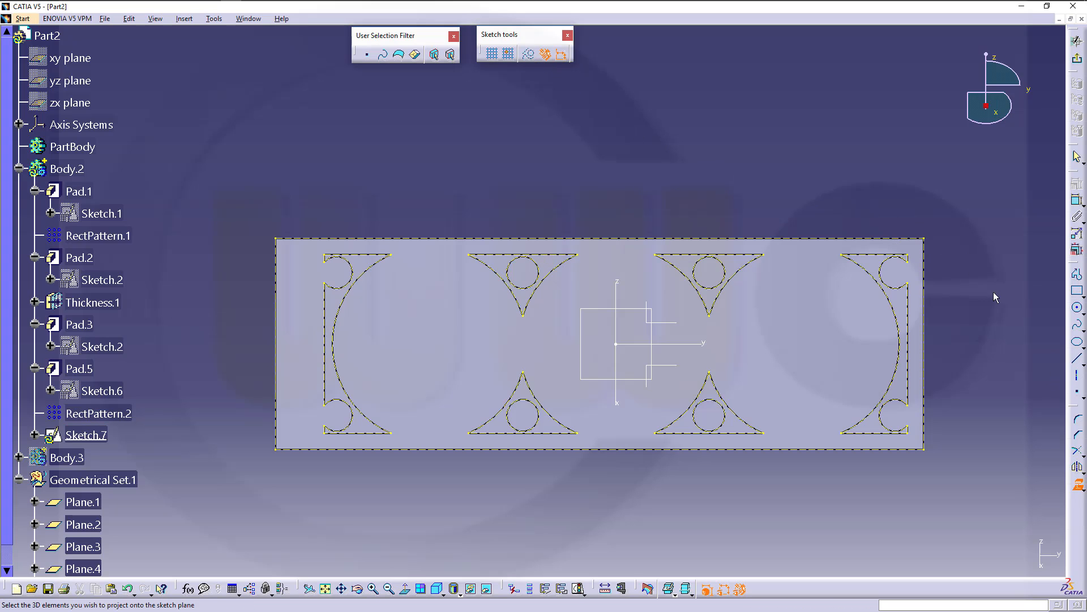
# - Draw a closed eight-line profile of two adjoining diamonds through the centres of the four inner boss circles and the three cavities
pyautogui.click(1077, 274)
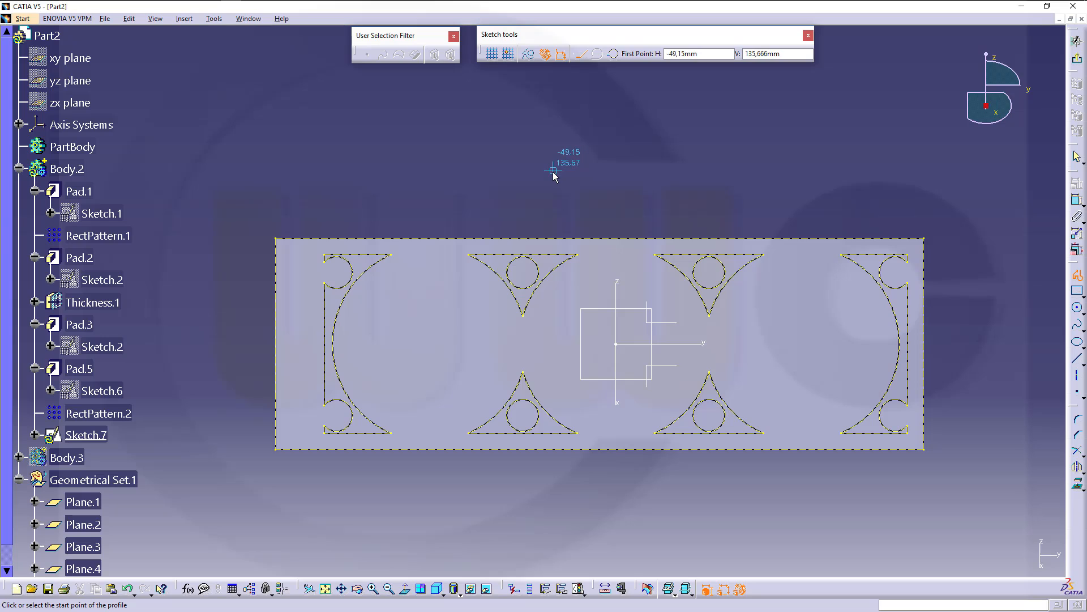
pyautogui.click(526, 269)
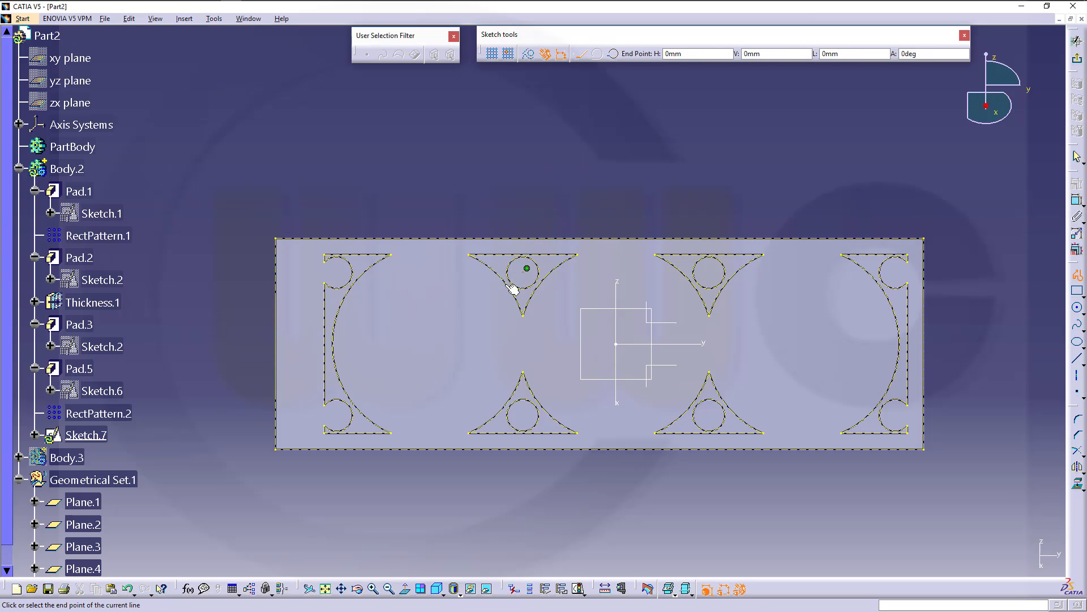
pyautogui.click(434, 341)
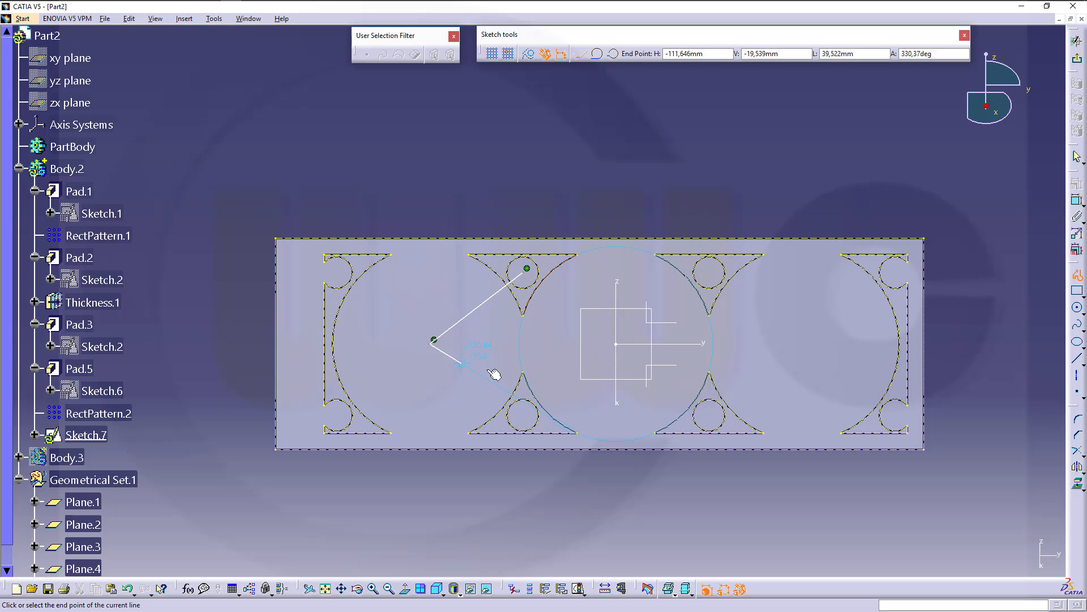
pyautogui.click(527, 413)
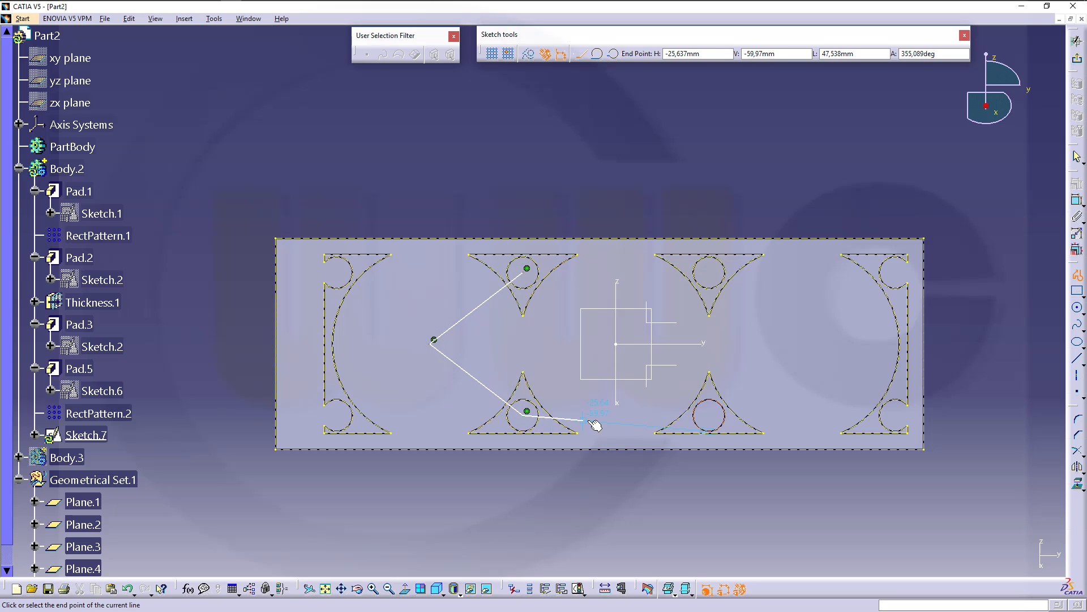
pyautogui.click(619, 341)
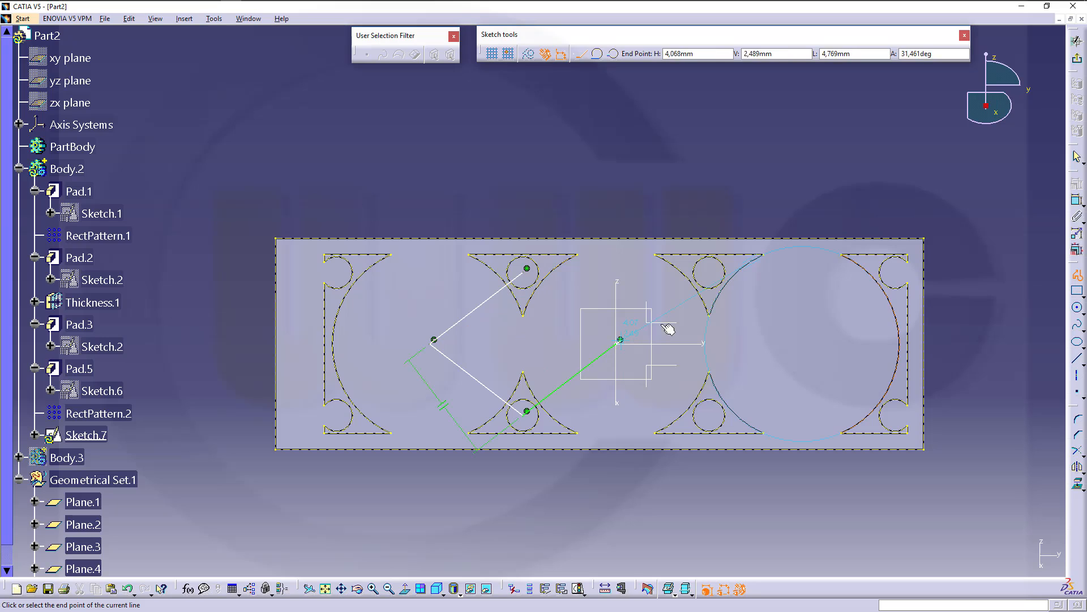
pyautogui.click(713, 270)
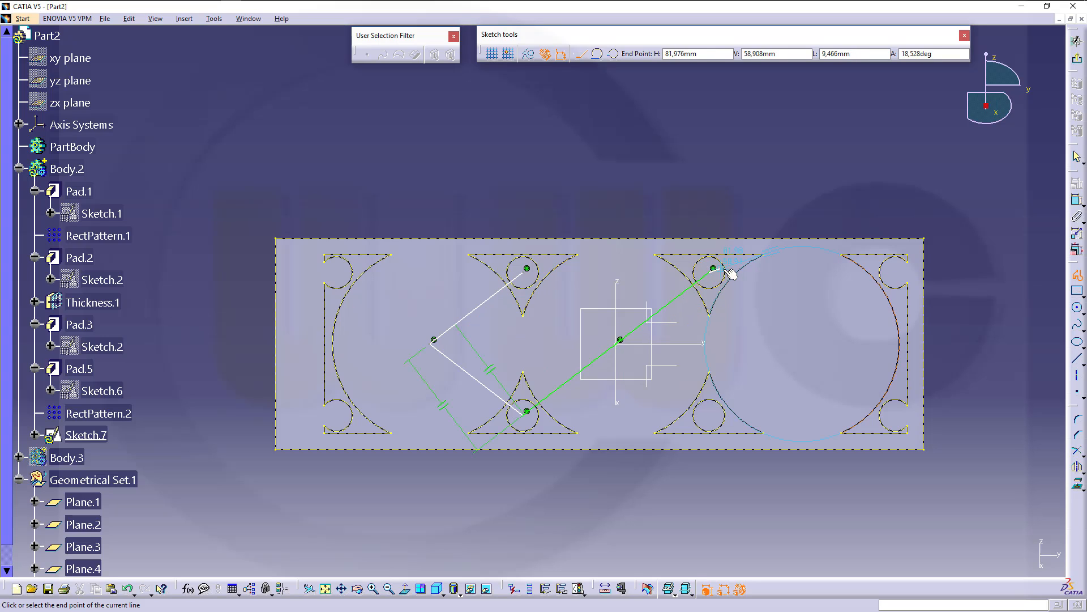
pyautogui.click(807, 342)
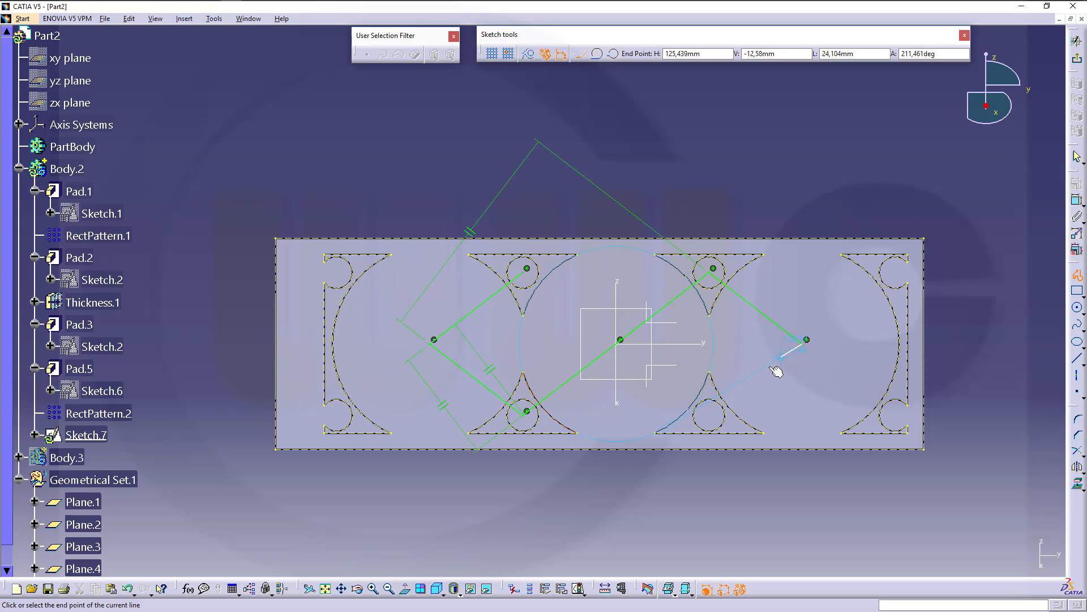
pyautogui.click(711, 416)
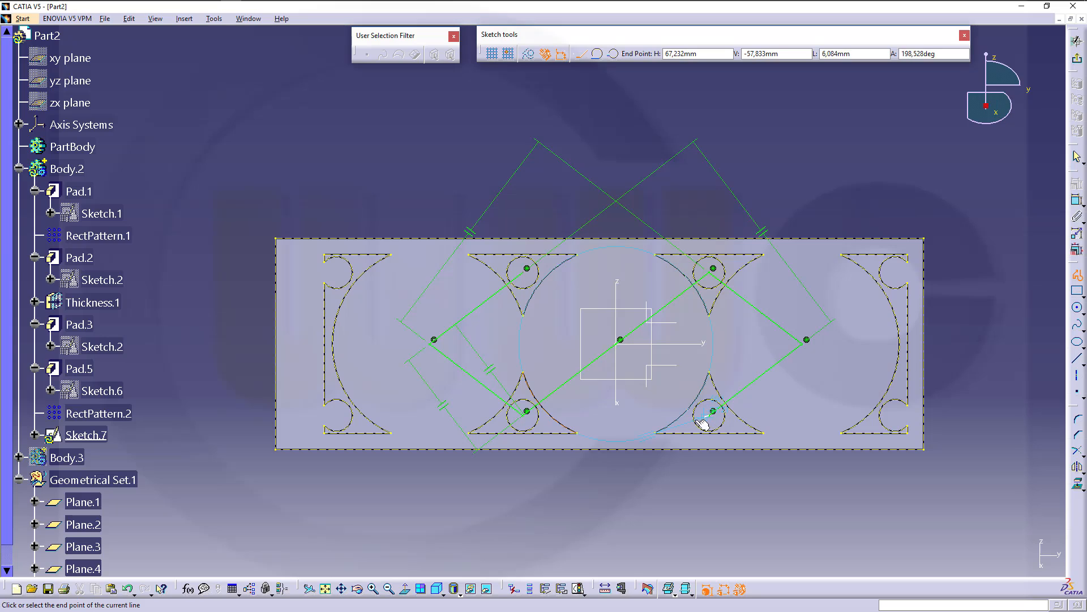
pyautogui.click(621, 340)
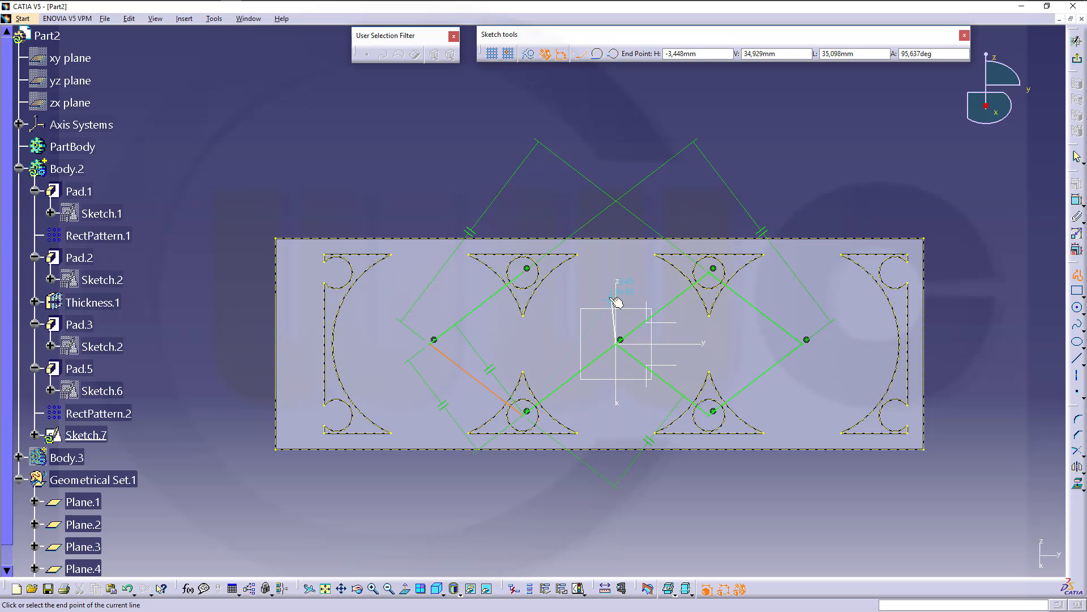
pyautogui.click(529, 273)
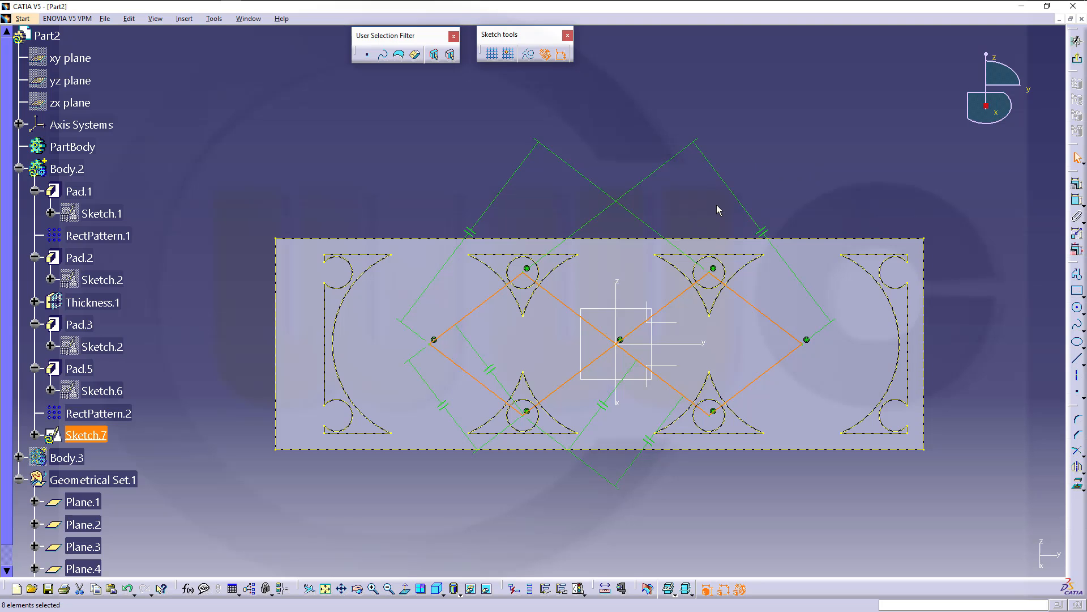
pyautogui.moveTo(674, 295)
pyautogui.mouseDown(button='middle')
pyautogui.moveTo(673, 254)
pyautogui.moveTo(632, 209)
pyautogui.moveTo(626, 247)
pyautogui.mouseUp(button='middle')
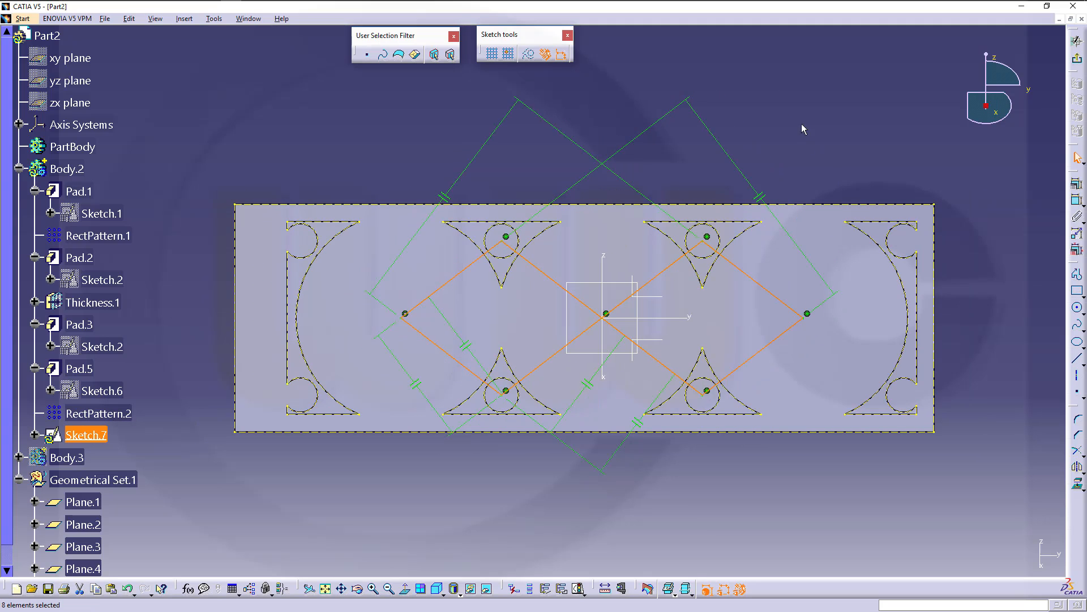
# - Draw two horizontal lines about 75 mm long inward from the centres of the corner boss circles at the positive Y end
pyautogui.click(1077, 361)
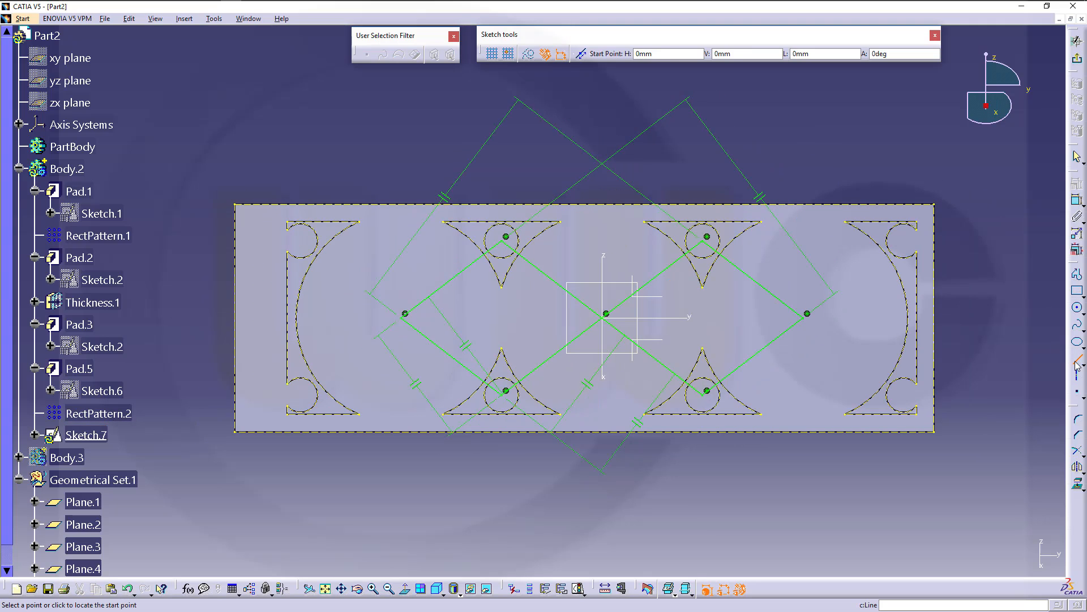
pyautogui.click(905, 396)
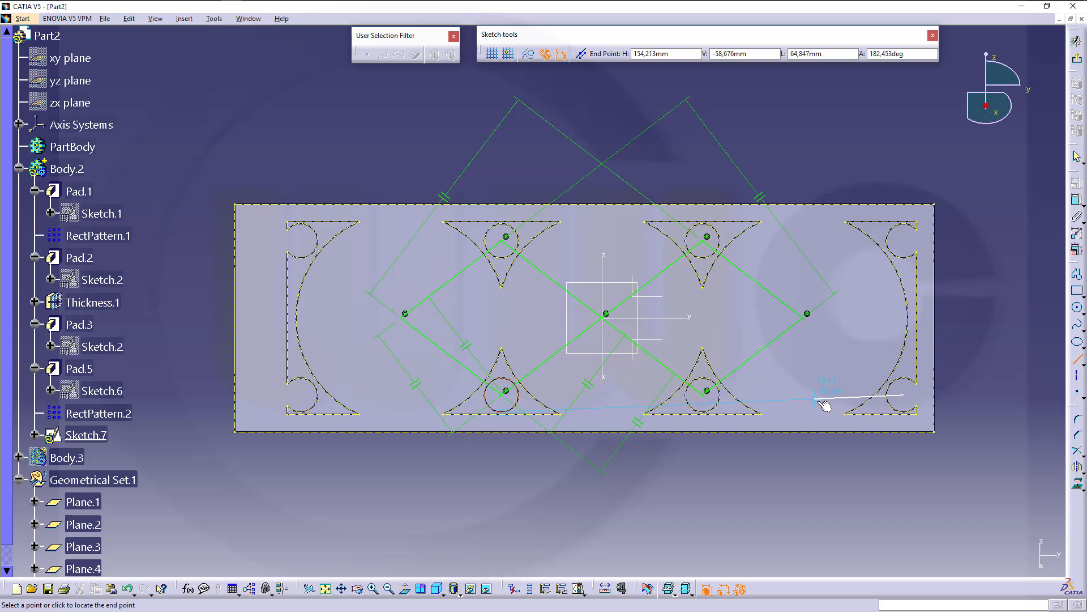
pyautogui.moveTo(820, 401)
pyautogui.mouseDown(button='middle')
pyautogui.moveTo(801, 376)
pyautogui.moveTo(808, 364)
pyautogui.moveTo(532, 305)
pyautogui.mouseUp(button='middle')
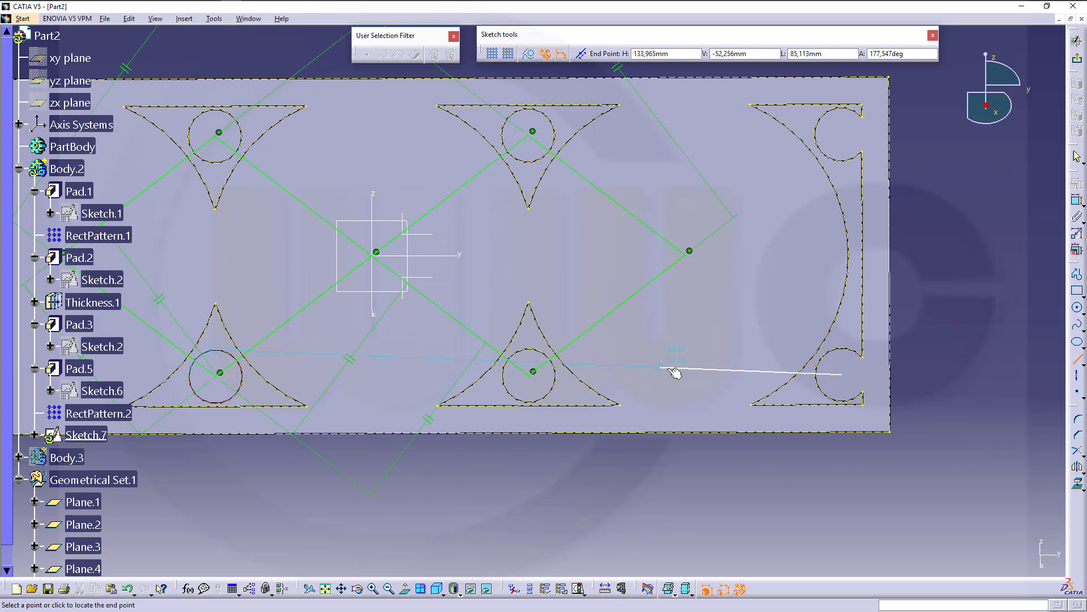
pyautogui.click(682, 374)
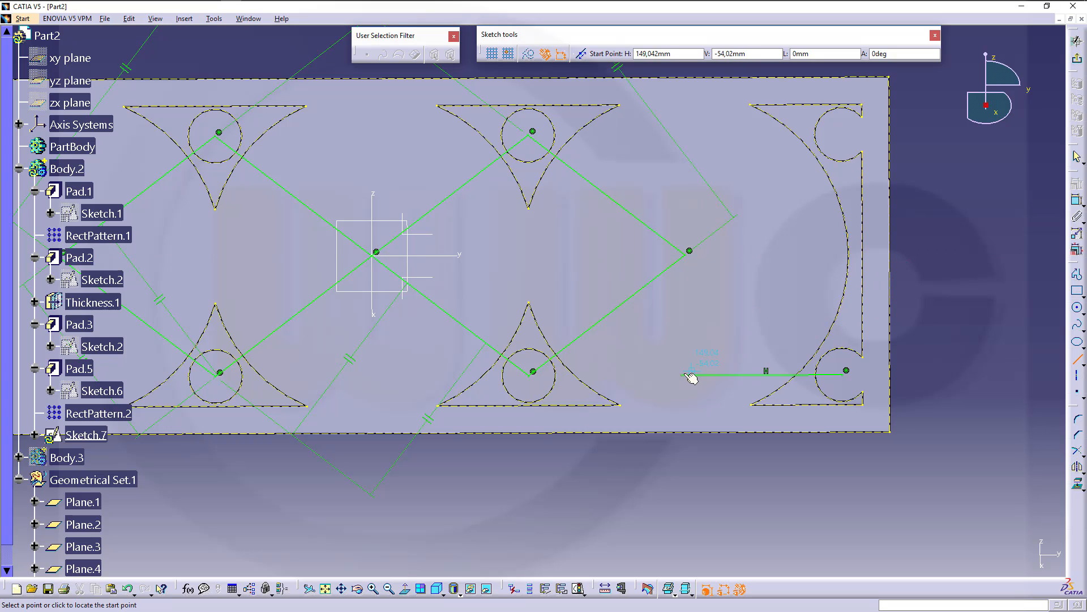
pyautogui.click(844, 135)
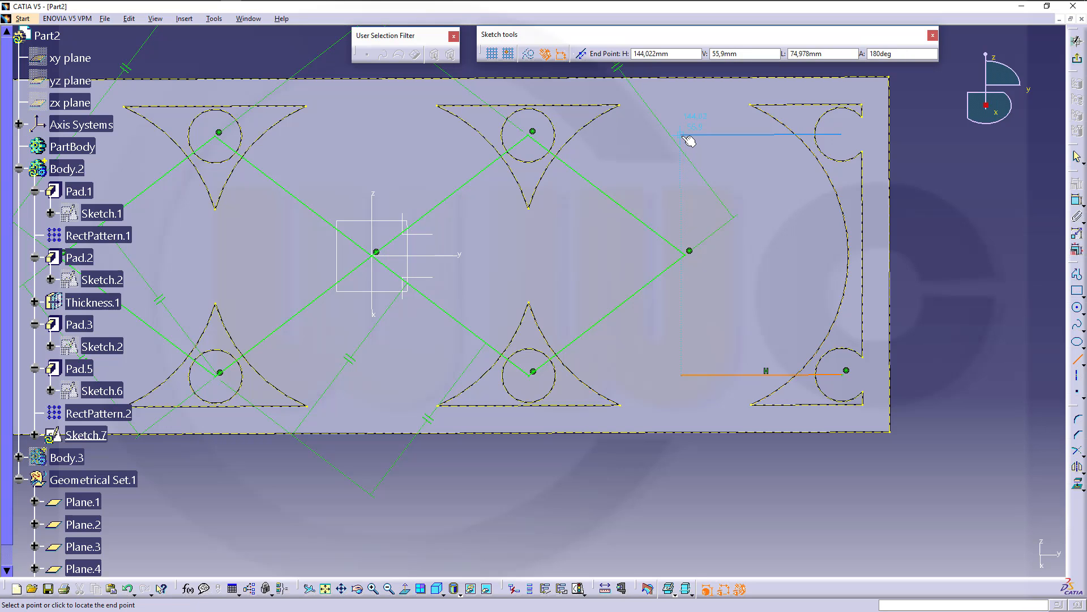
pyautogui.click(684, 136)
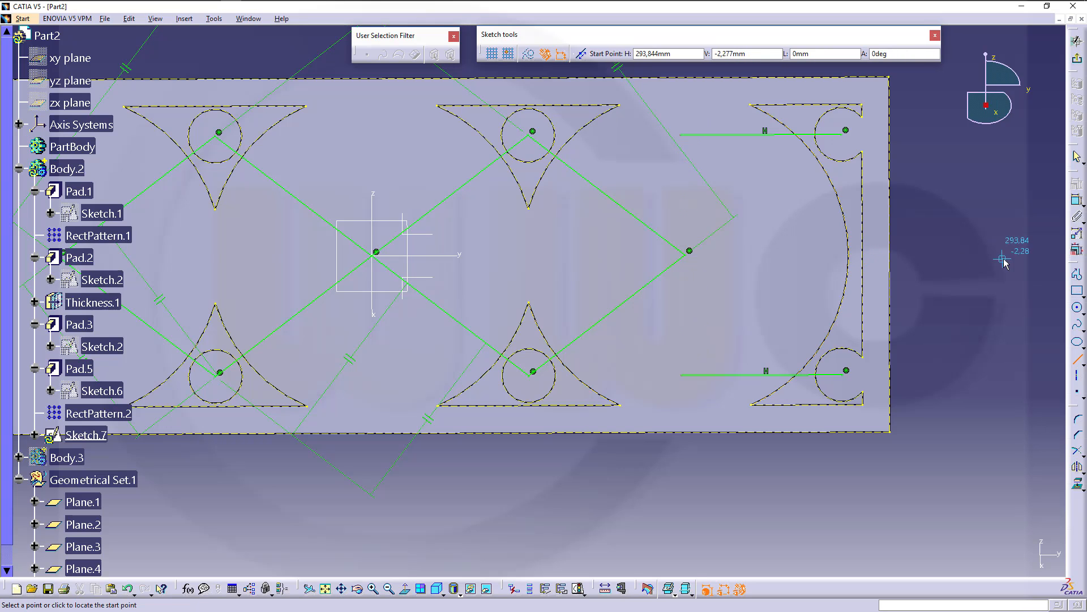
# - Draw a line about 110 mm long between the inner ends of the two horizontal lines
pyautogui.click(1079, 380)
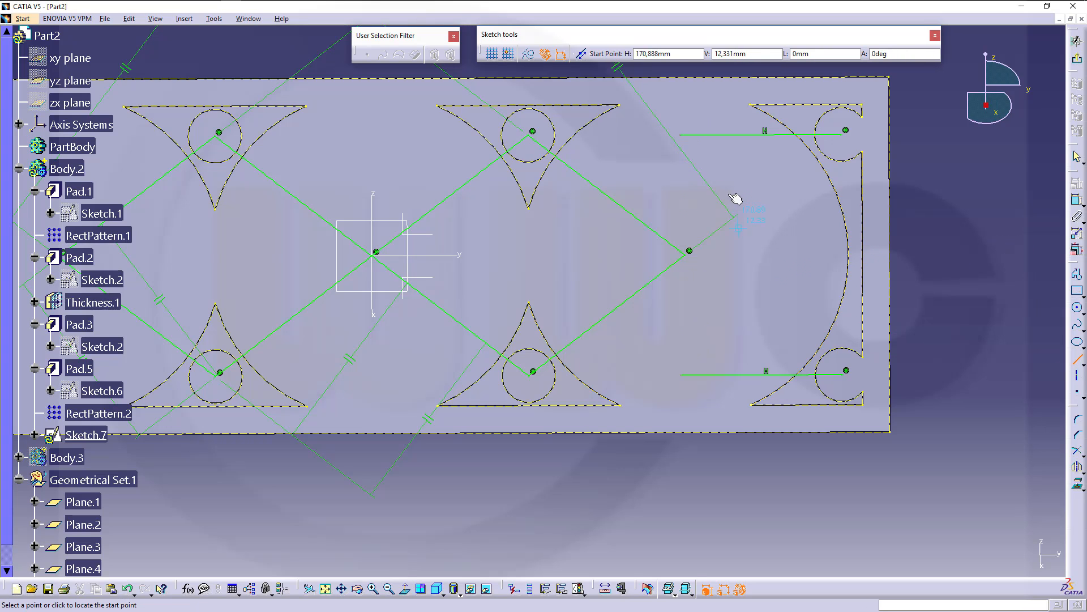
pyautogui.click(681, 135)
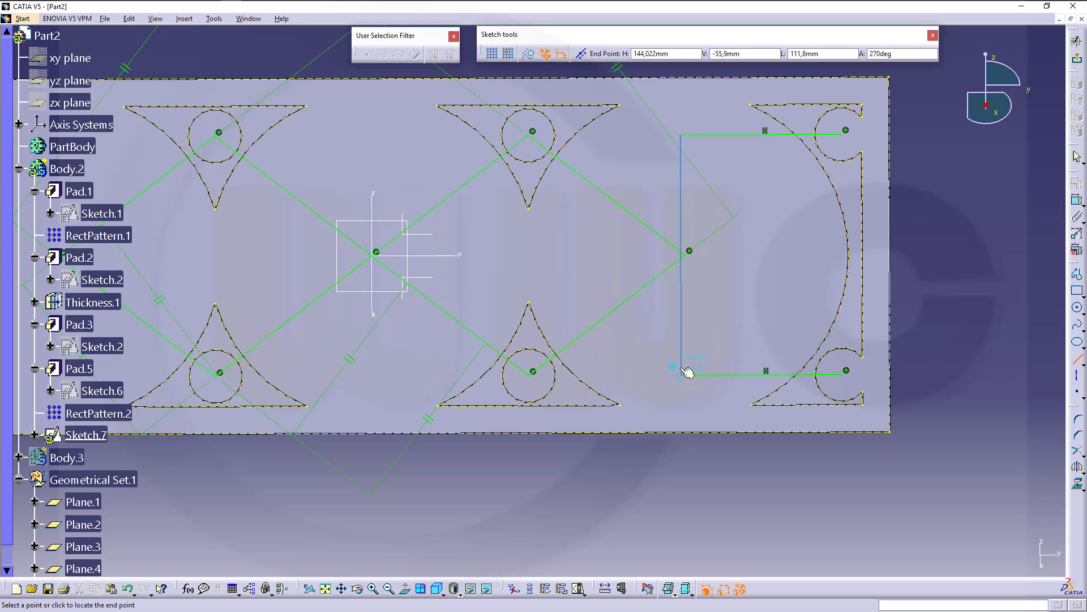
pyautogui.click(683, 369)
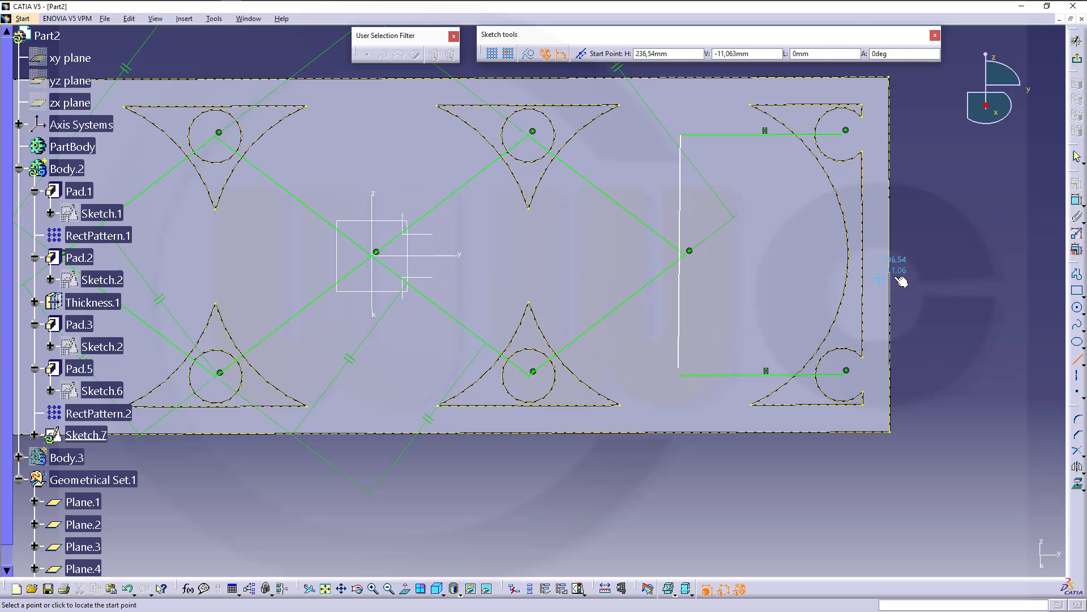
# - Make the connecting line's lower end coincident with the lower horizontal line's inner end, and constrain the connecting line vertical
pyautogui.press('Escape')
pyautogui.click(1077, 202)
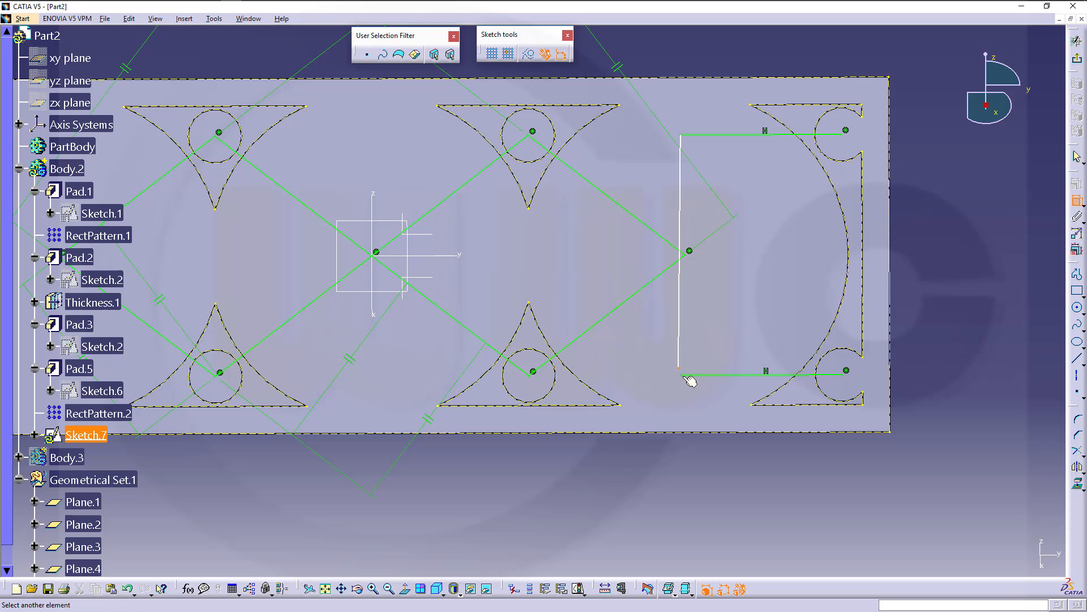
pyautogui.click(685, 377)
pyautogui.rightClick(708, 321)
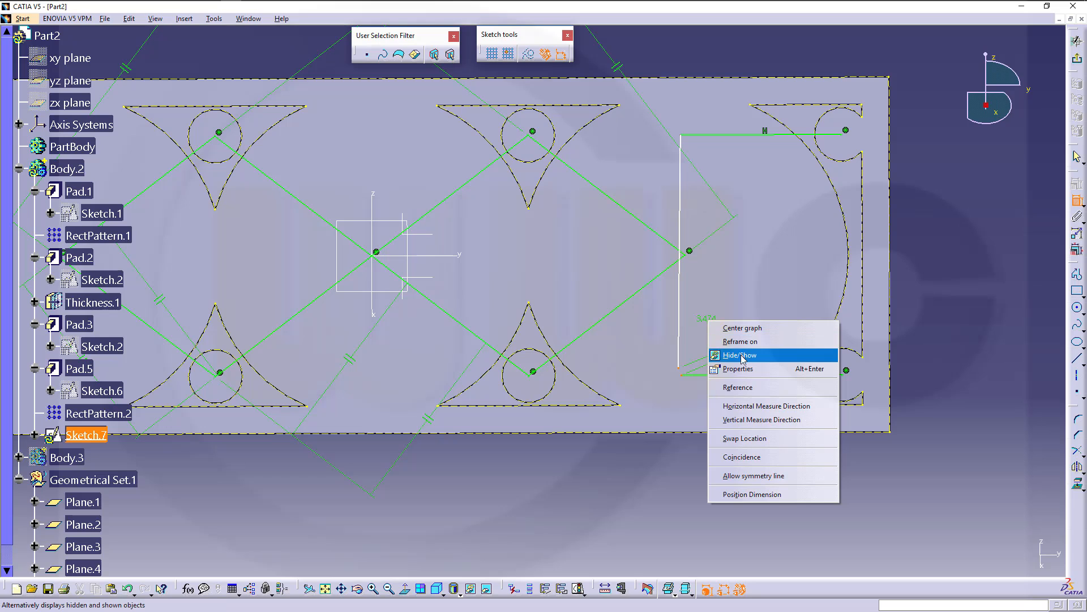
pyautogui.click(742, 457)
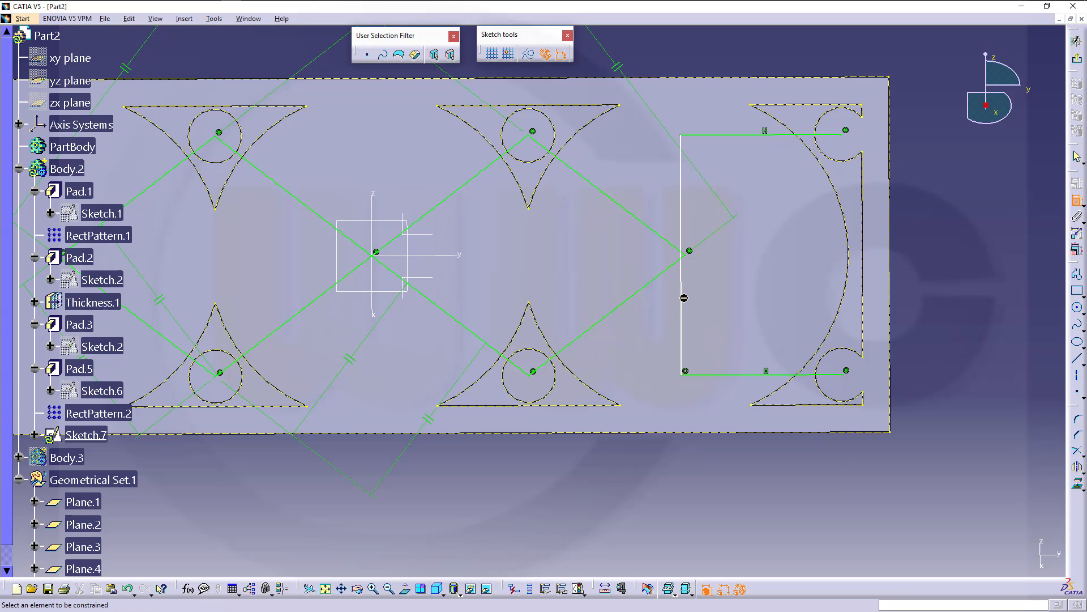
pyautogui.click(683, 299)
pyautogui.rightClick(683, 298)
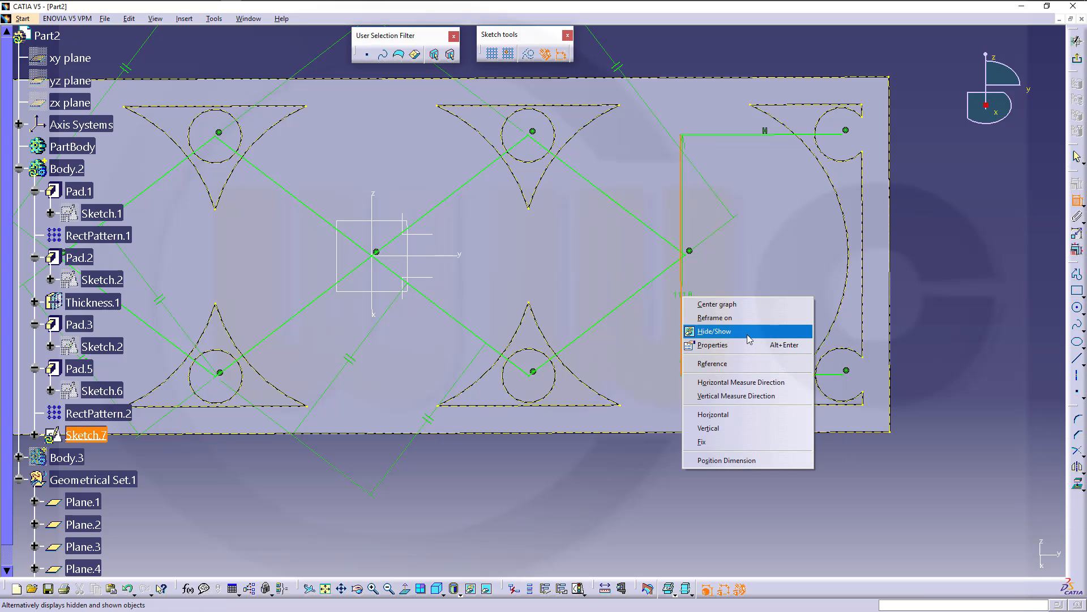
pyautogui.click(731, 428)
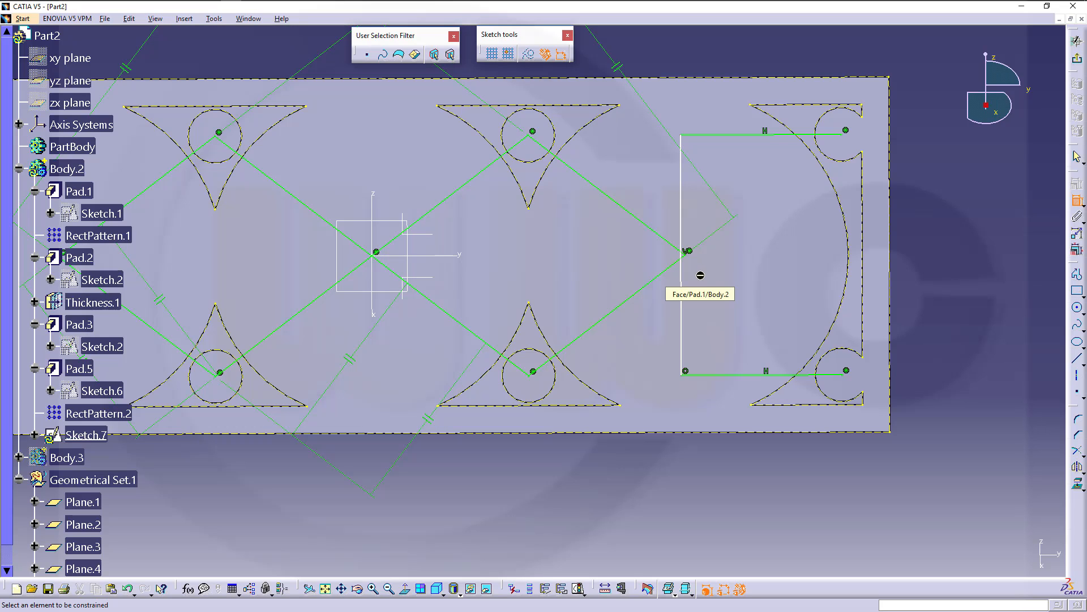
# - Make the vertical connecting line at the positive Y end coincident with the adjacent outer corner of the diamond profile
pyautogui.click(687, 256)
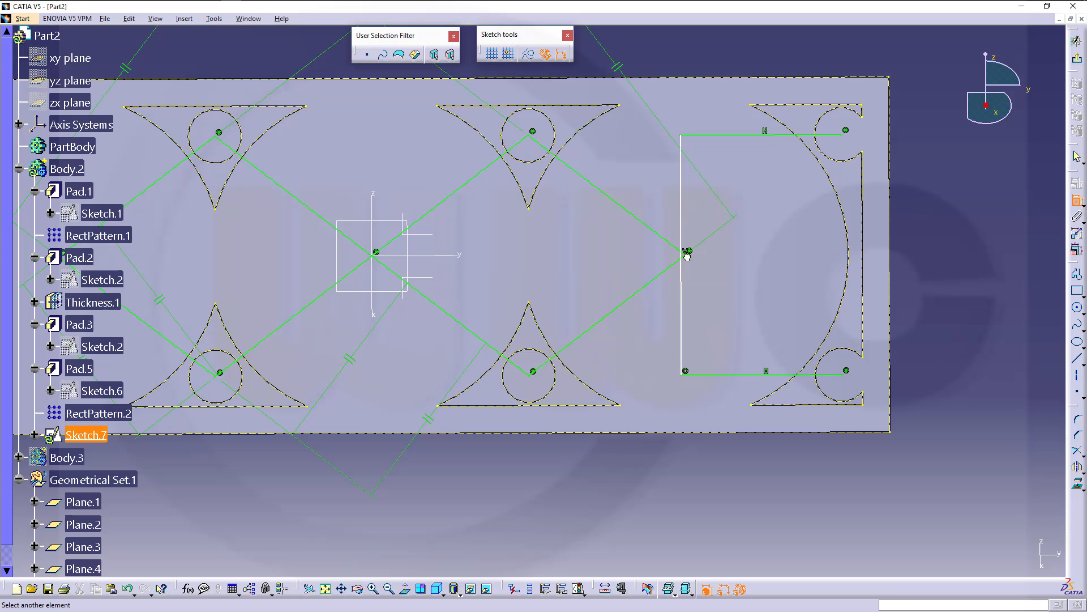
pyautogui.click(682, 254)
pyautogui.rightClick(699, 216)
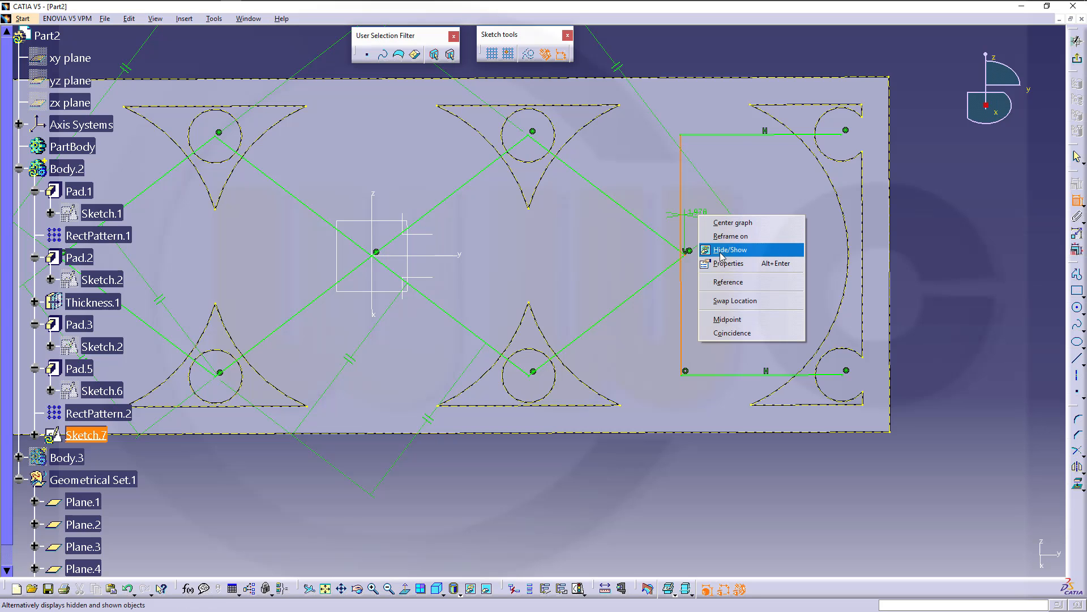
pyautogui.click(732, 333)
# - Draw a three-line profile between the corner boss centres at the negative Y end: horizontal, vertical about 112 mm long, and horizontal back
pyautogui.moveTo(564, 316)
pyautogui.mouseDown(button='middle')
pyautogui.moveTo(656, 306)
pyautogui.moveTo(663, 337)
pyautogui.mouseUp(button='middle')
pyautogui.moveTo(529, 282); pyautogui.dragTo(720, 330, button='middle')
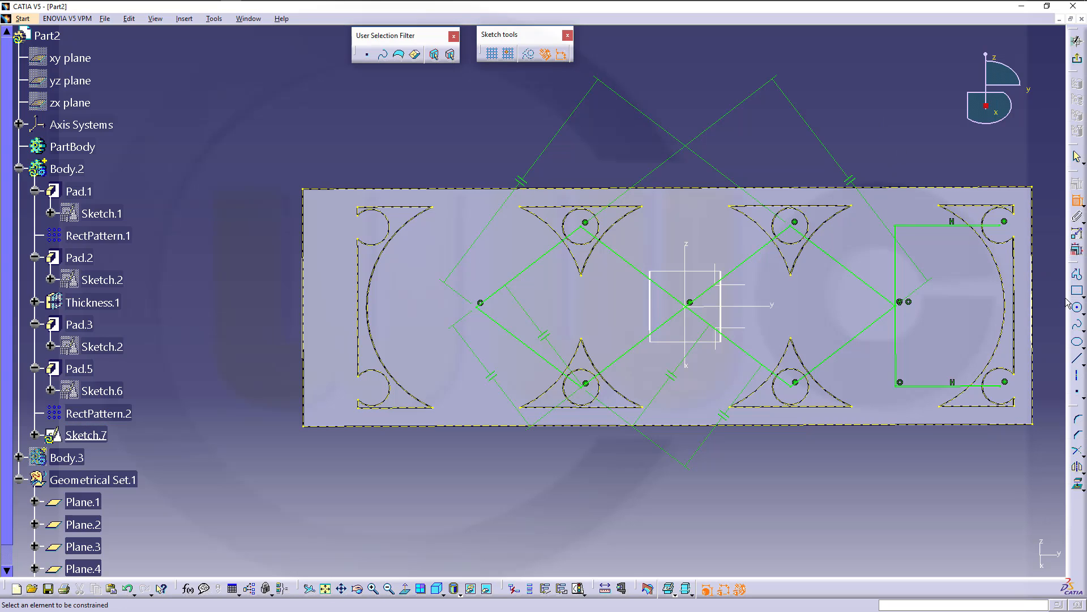
pyautogui.click(1077, 273)
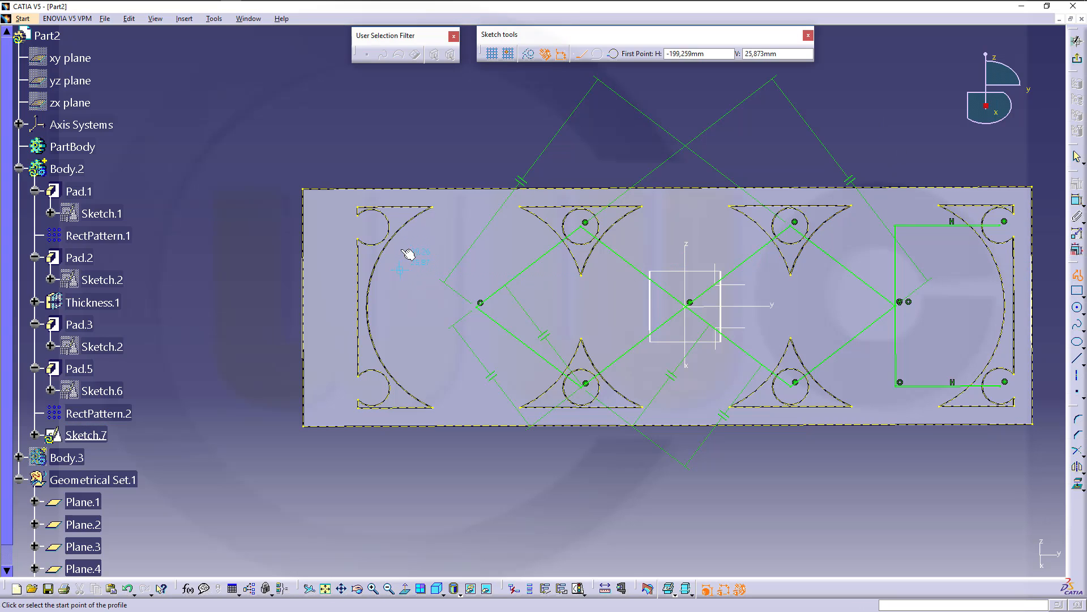
pyautogui.click(376, 223)
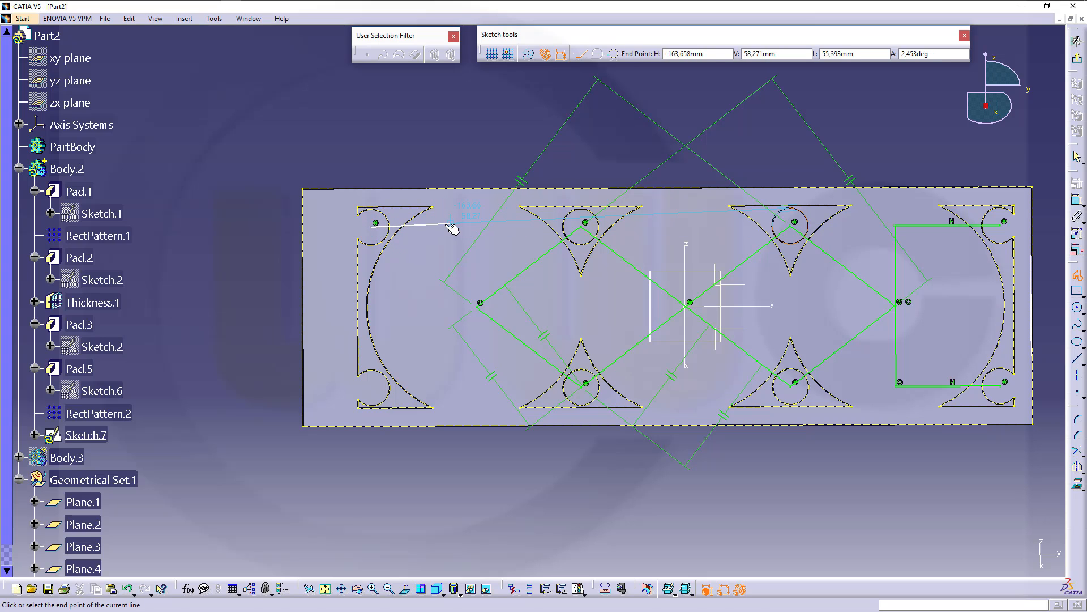
pyautogui.moveTo(465, 226); pyautogui.dragTo(465, 226, button='middle')
pyautogui.moveTo(473, 198); pyautogui.dragTo(474, 171, button='middle')
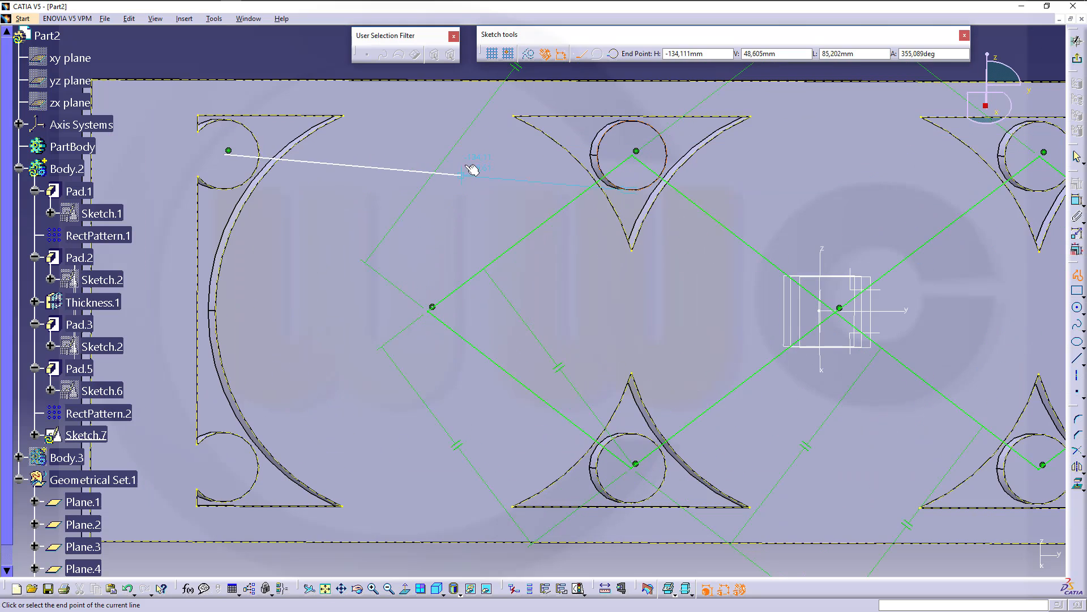
pyautogui.click(475, 154)
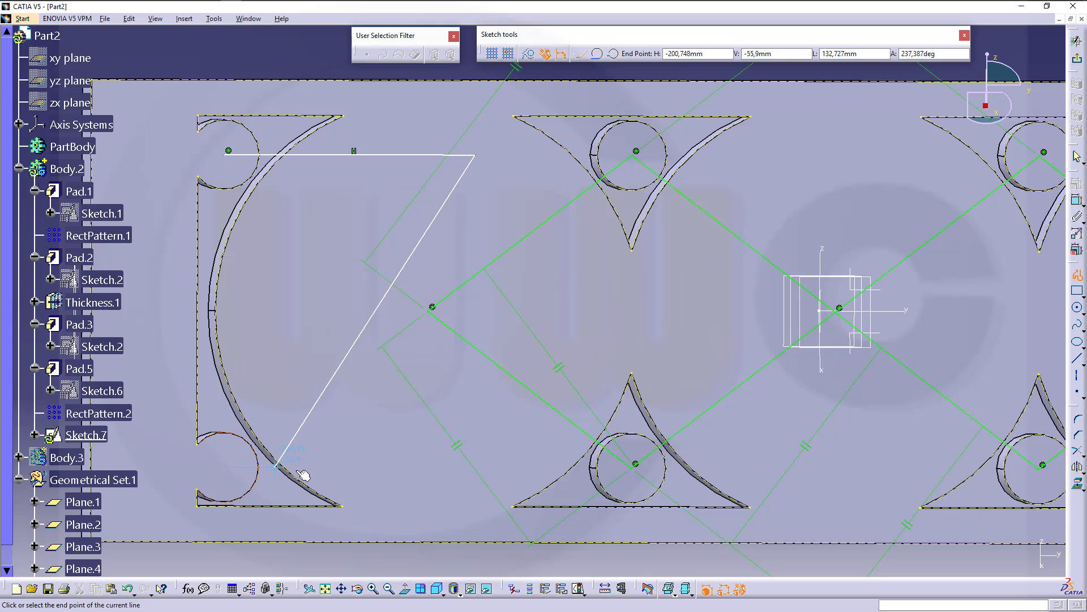
pyautogui.click(476, 466)
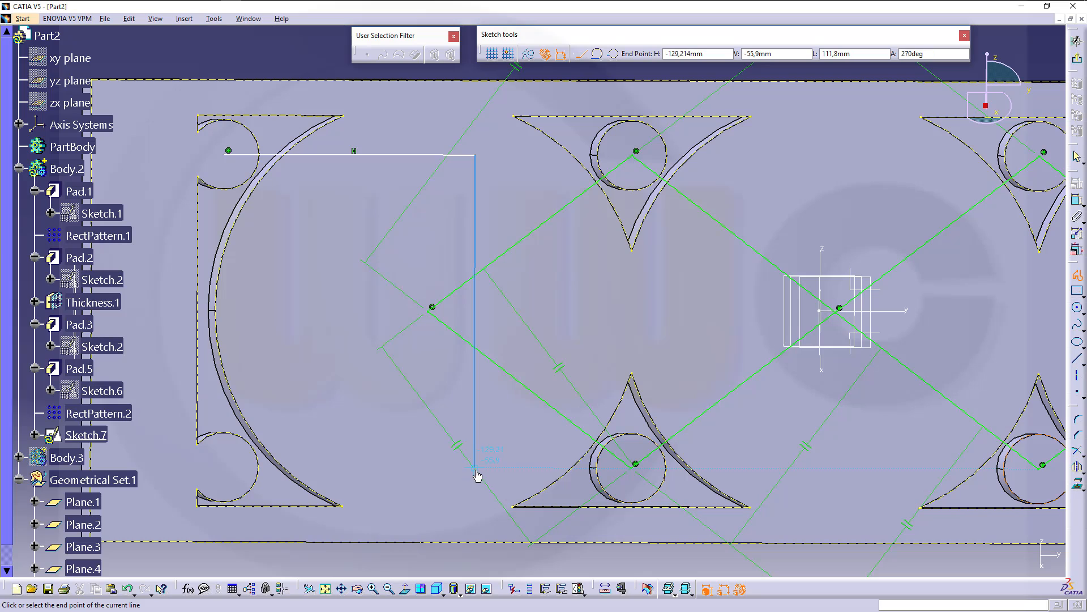
pyautogui.click(226, 462)
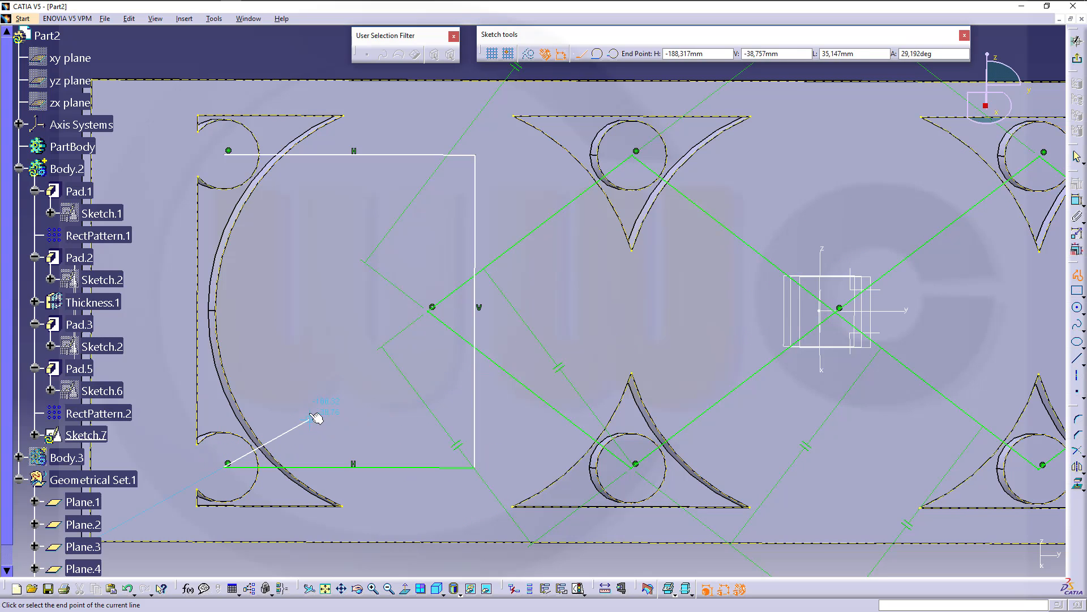
pyautogui.press('Escape')
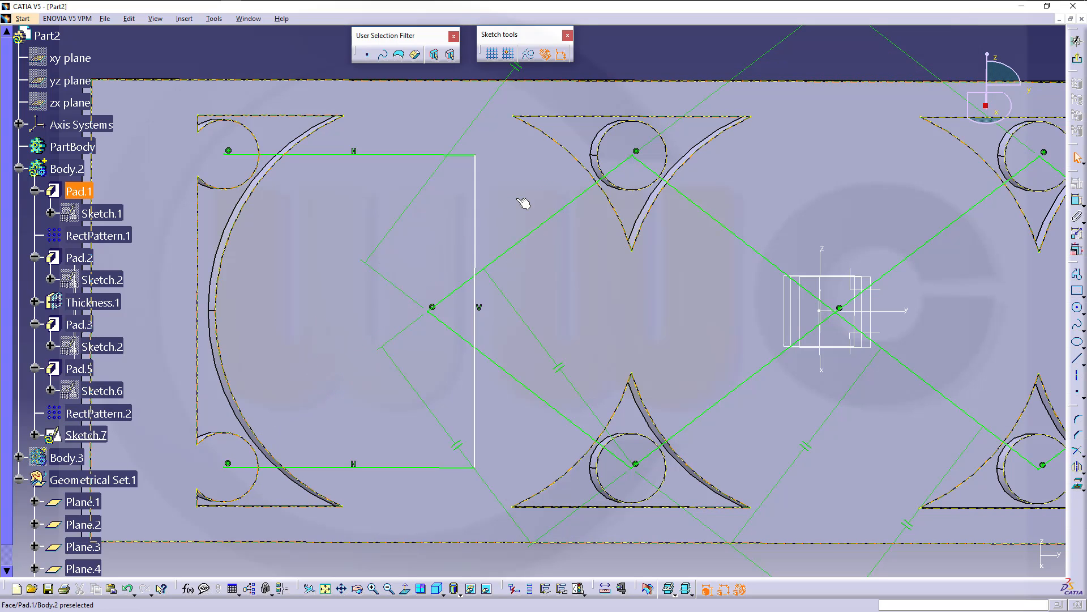
# - Make the new vertical line coincident with the diamond profile's outer corner at the negative Y end and exit the sketch
pyautogui.click(1077, 200)
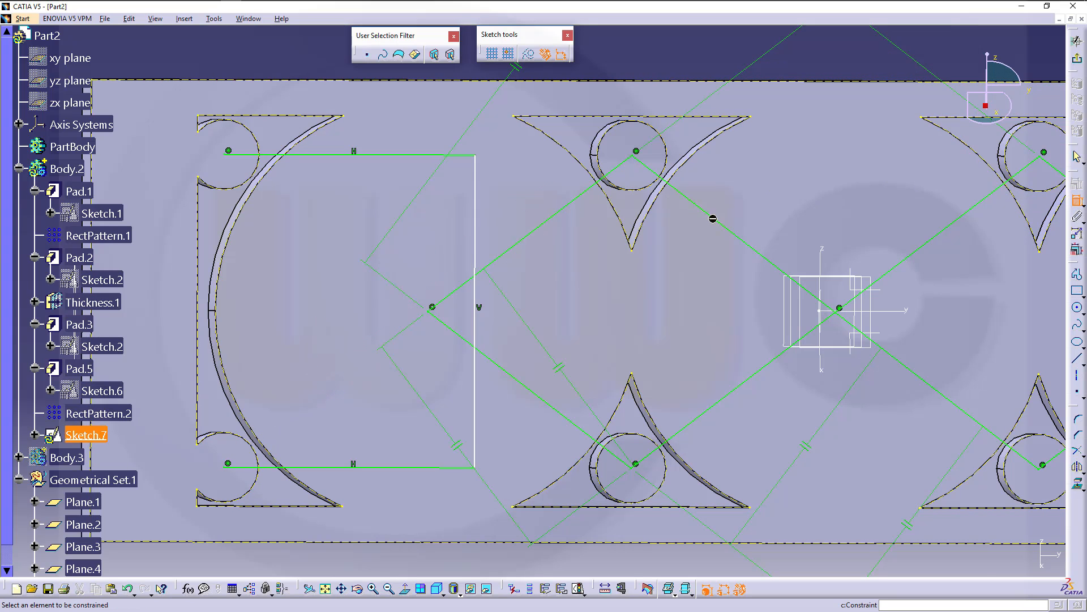
pyautogui.click(478, 242)
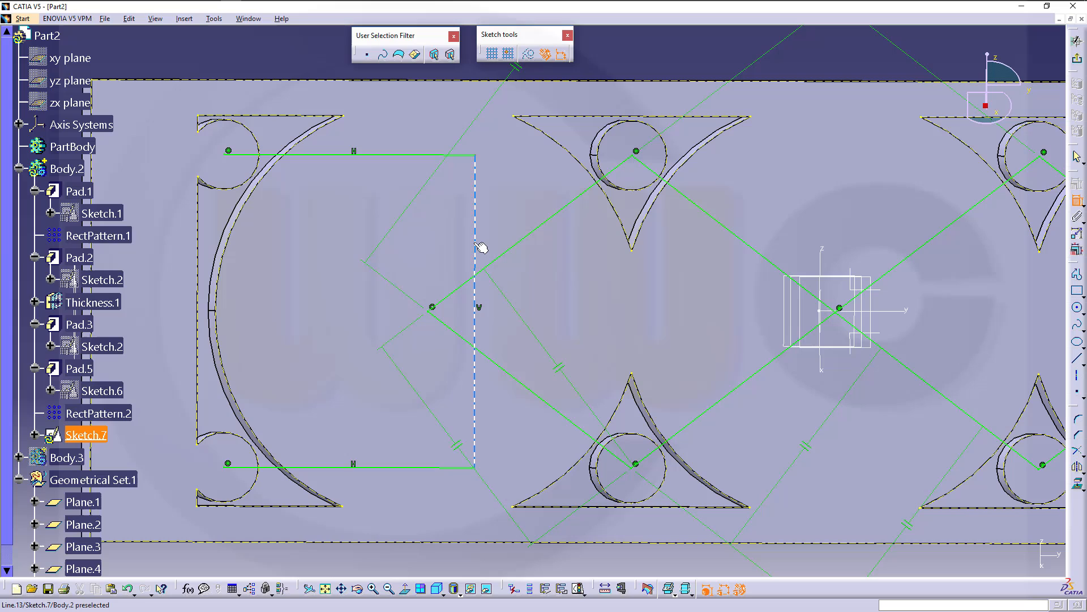
pyautogui.click(433, 308)
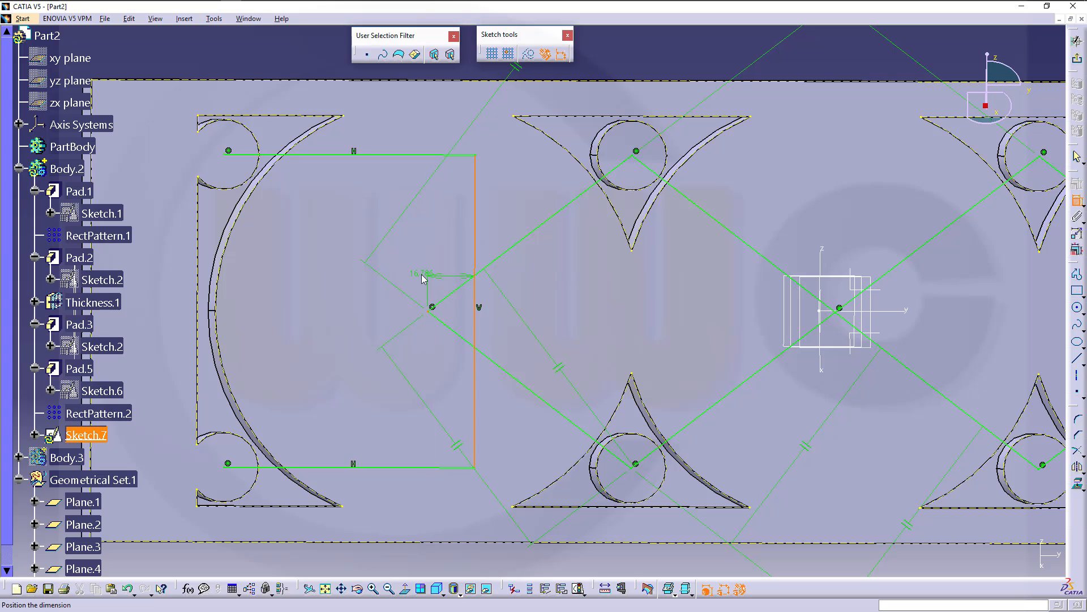
pyautogui.rightClick(422, 275)
pyautogui.click(462, 393)
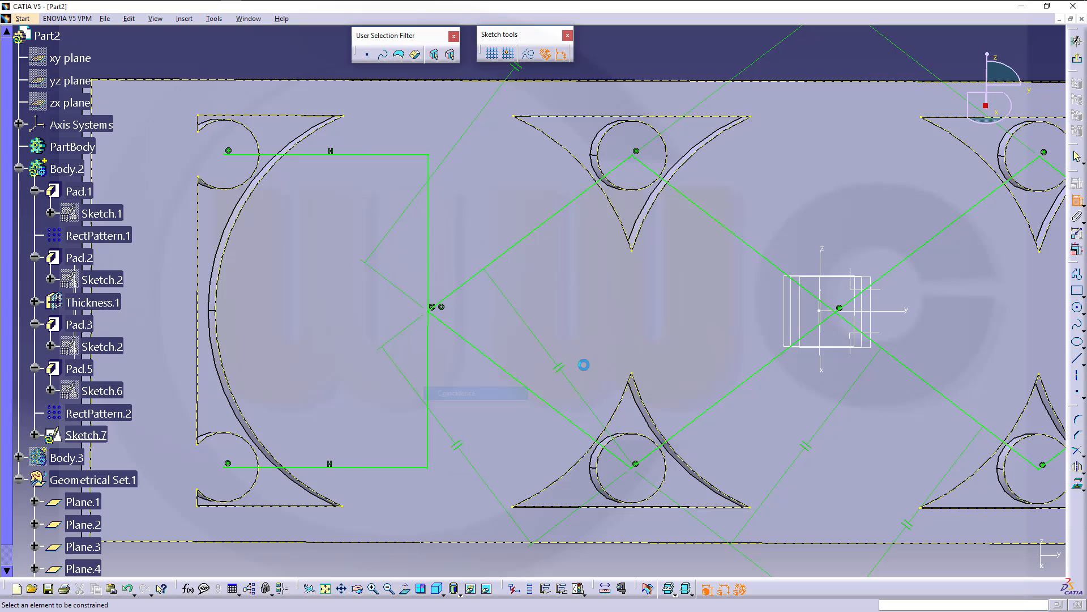
pyautogui.click(1077, 58)
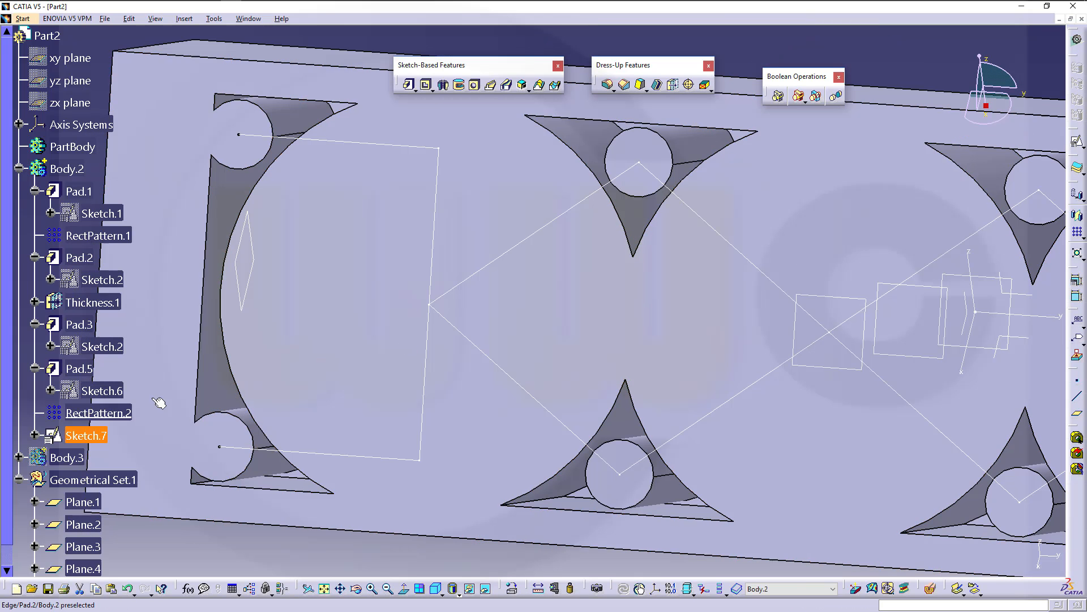
# - Reopen Sketch.7 and draw vertical lines about 14 mm long from the two inner boss centres on the negative Y side to the pockets' straight edges
pyautogui.click(80, 434)
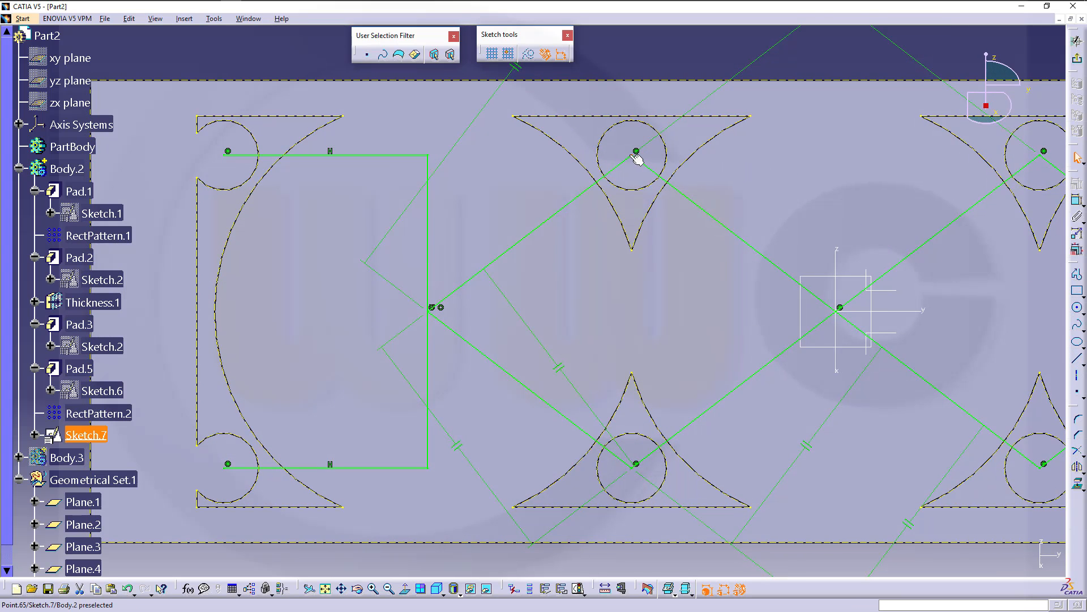
pyautogui.click(1078, 360)
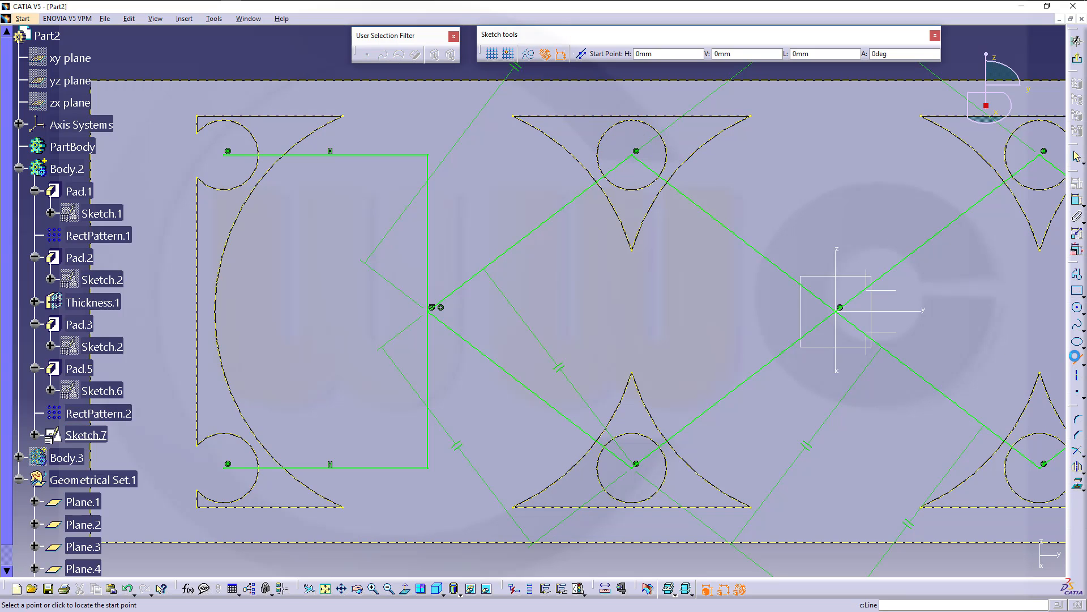
pyautogui.click(637, 152)
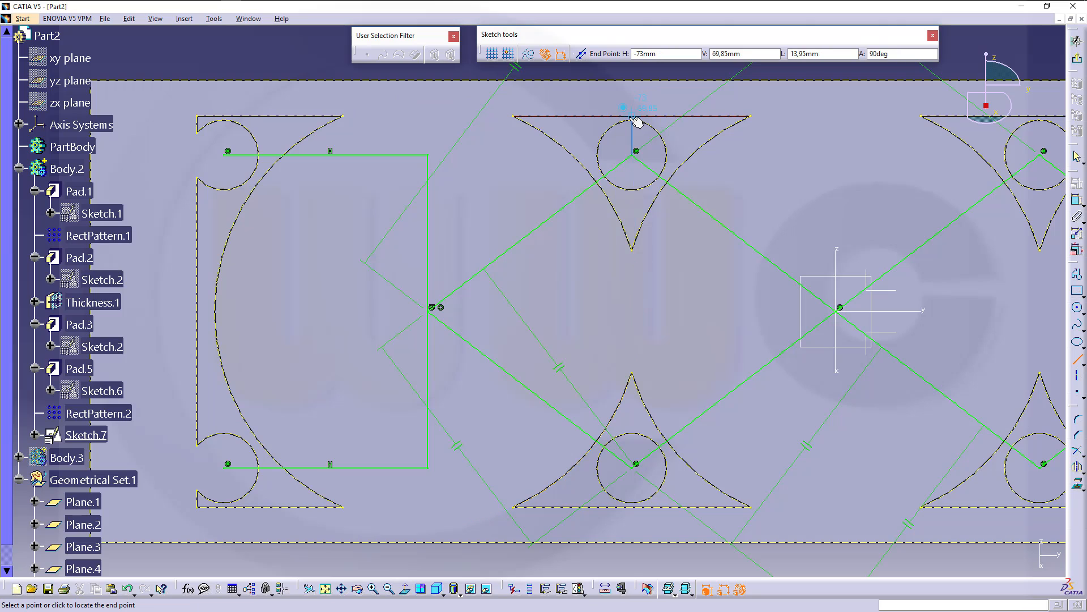
pyautogui.click(638, 118)
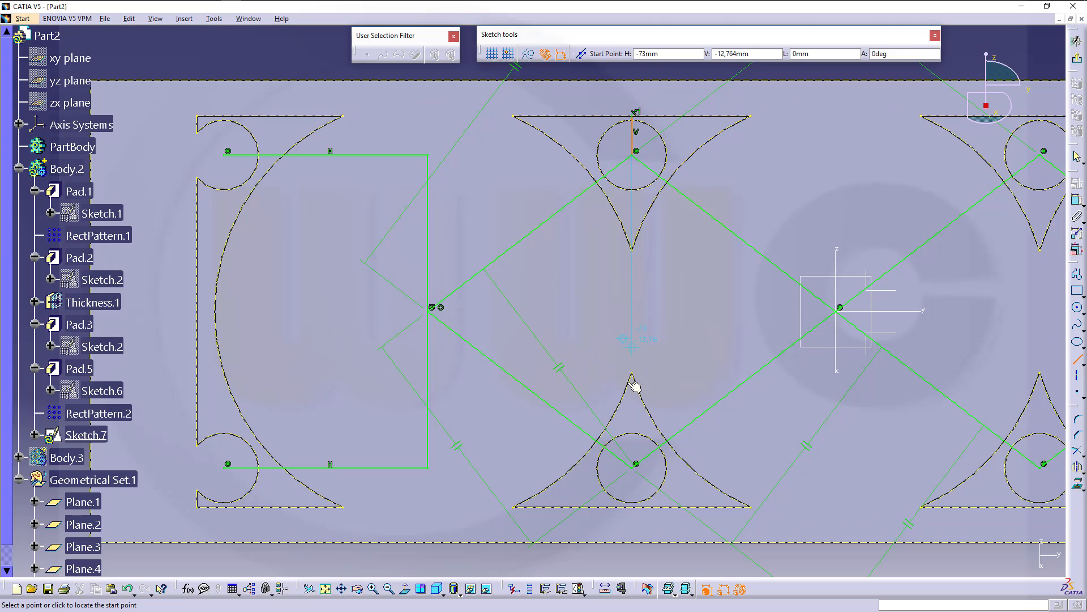
pyautogui.click(635, 479)
pyautogui.click(632, 505)
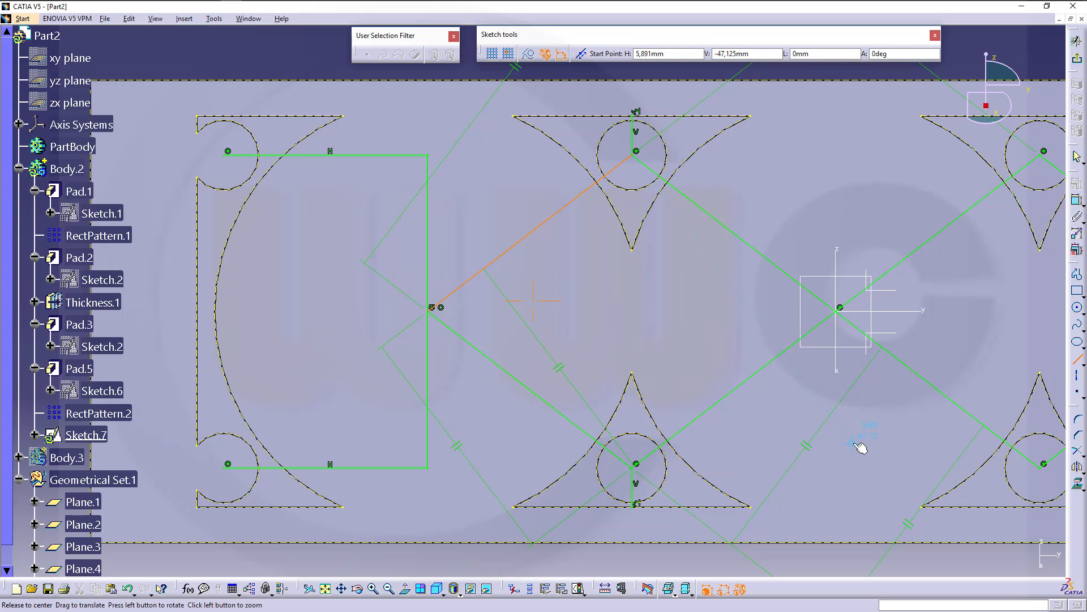
# - Draw matching vertical lines from the two inner boss centres on the positive Y side to the pockets' straight edges, and exit the sketch
pyautogui.moveTo(860, 447); pyautogui.dragTo(489, 504, button='middle')
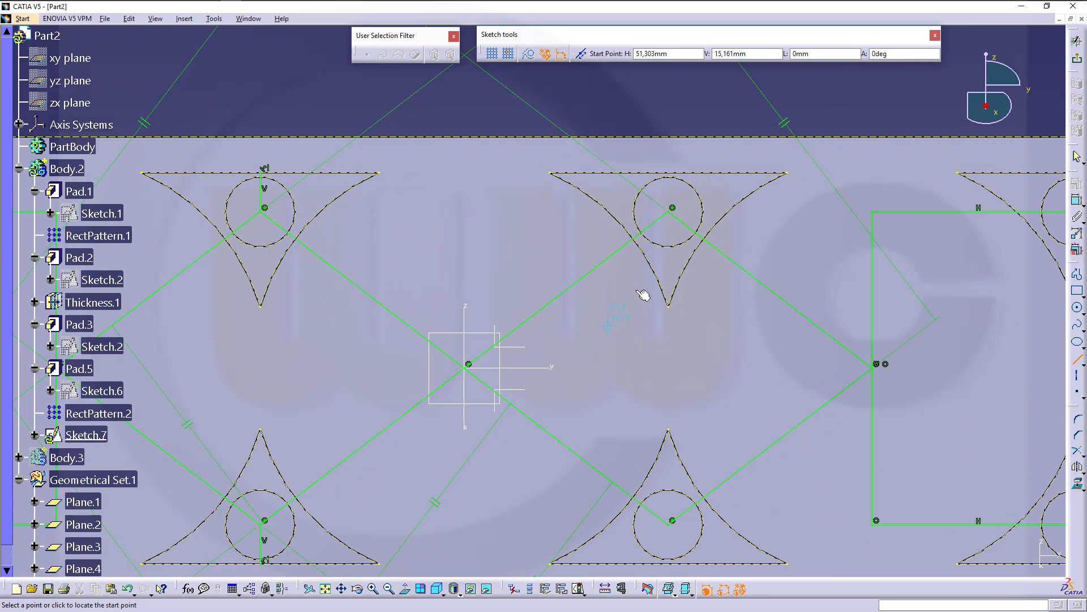
pyautogui.click(672, 209)
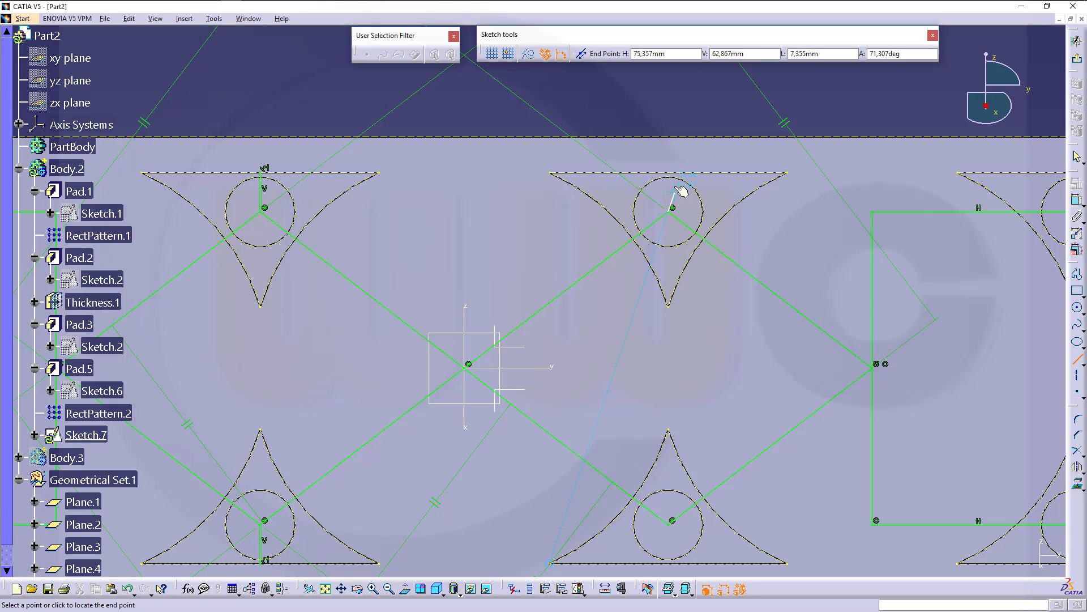
pyautogui.click(671, 173)
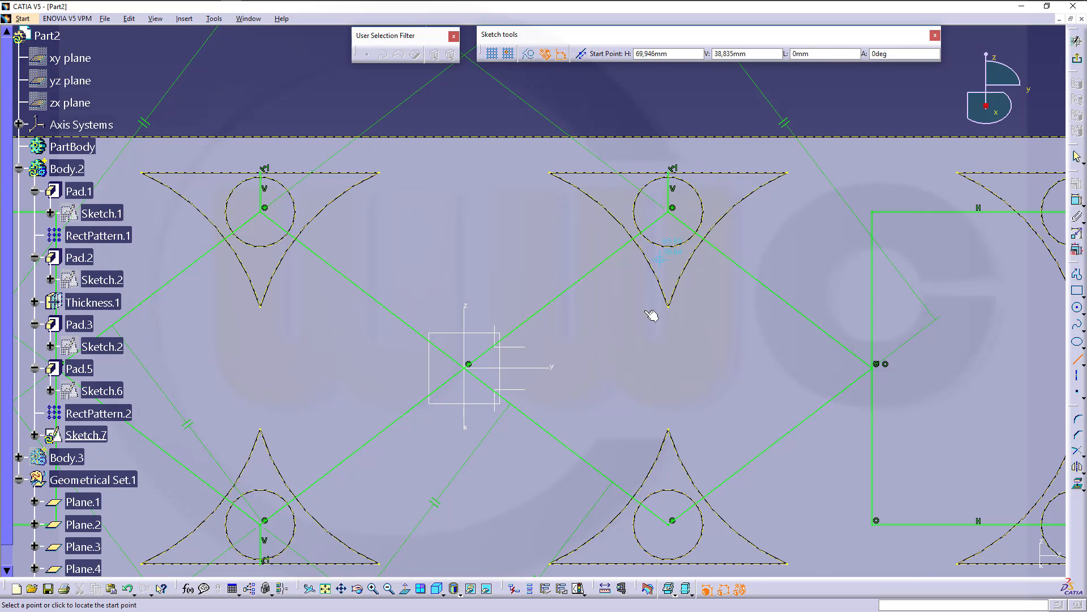
pyautogui.click(672, 526)
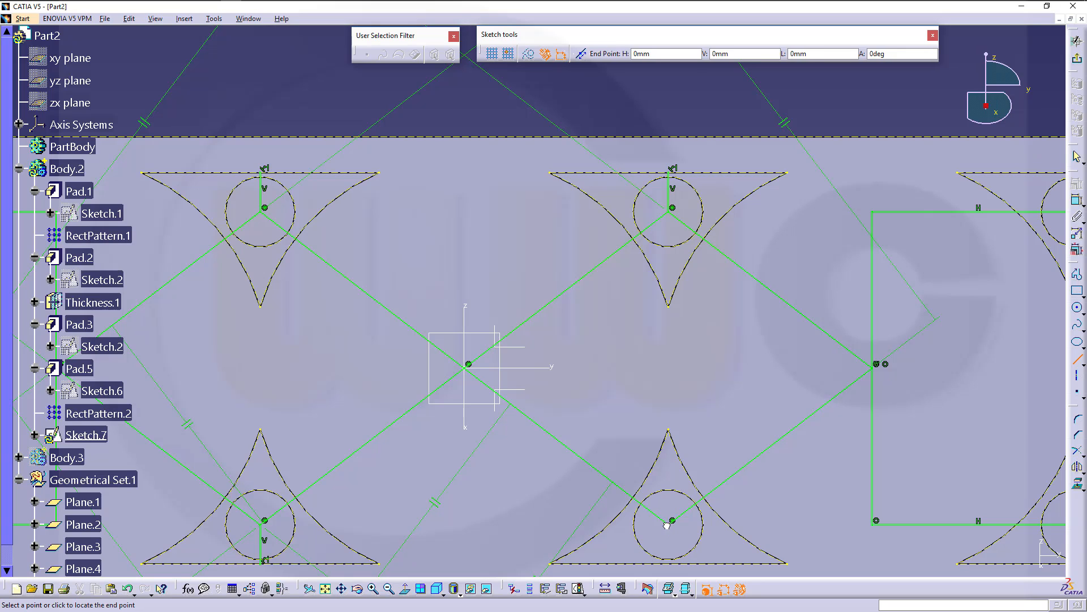
pyautogui.click(670, 563)
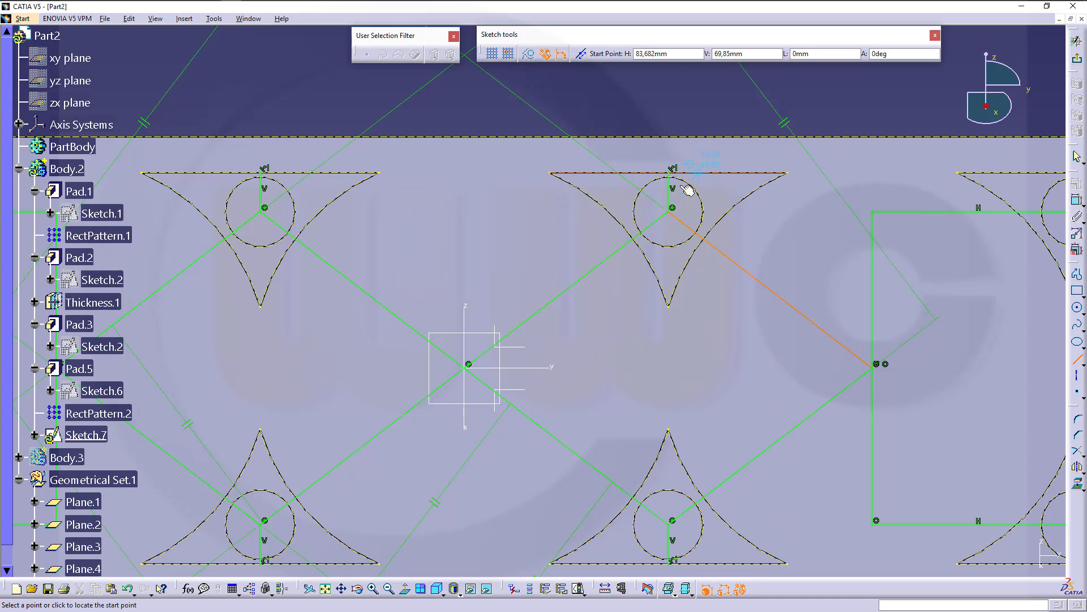
pyautogui.moveTo(622, 329); pyautogui.dragTo(639, 378, button='middle')
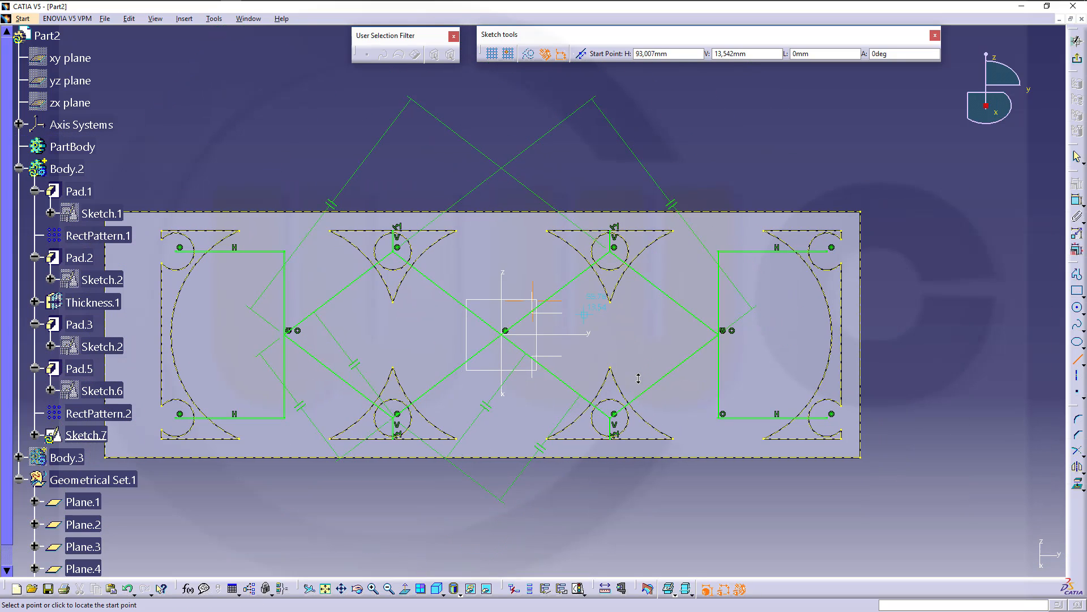
pyautogui.click(1078, 61)
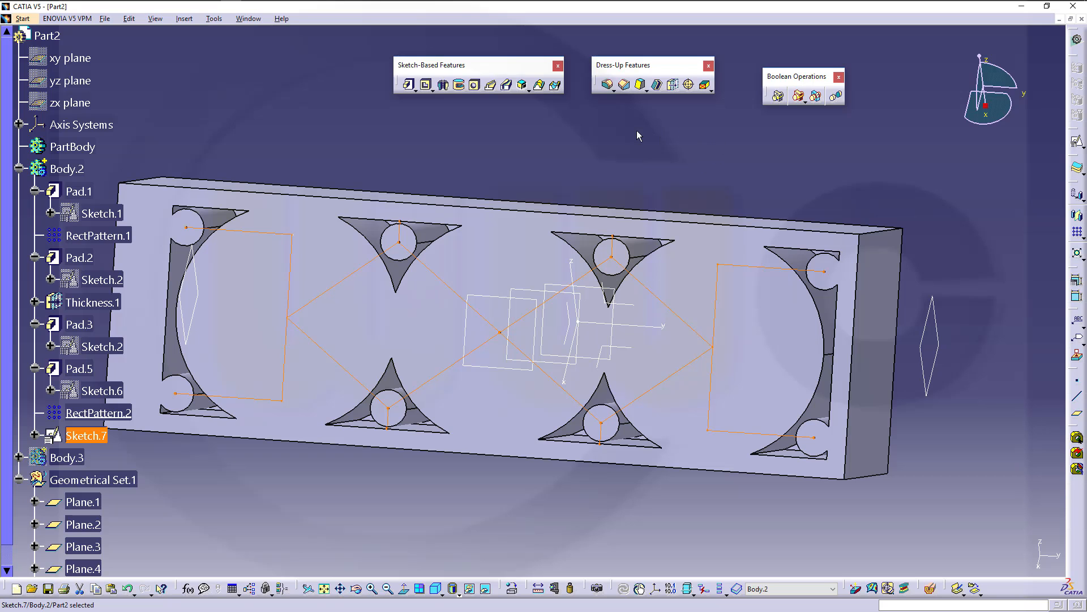
# - Create a stiffener from Sketch.7 in From Top mode with a 2 mm thickness and neutral fiber
pyautogui.click(528, 90)
pyautogui.click(544, 102)
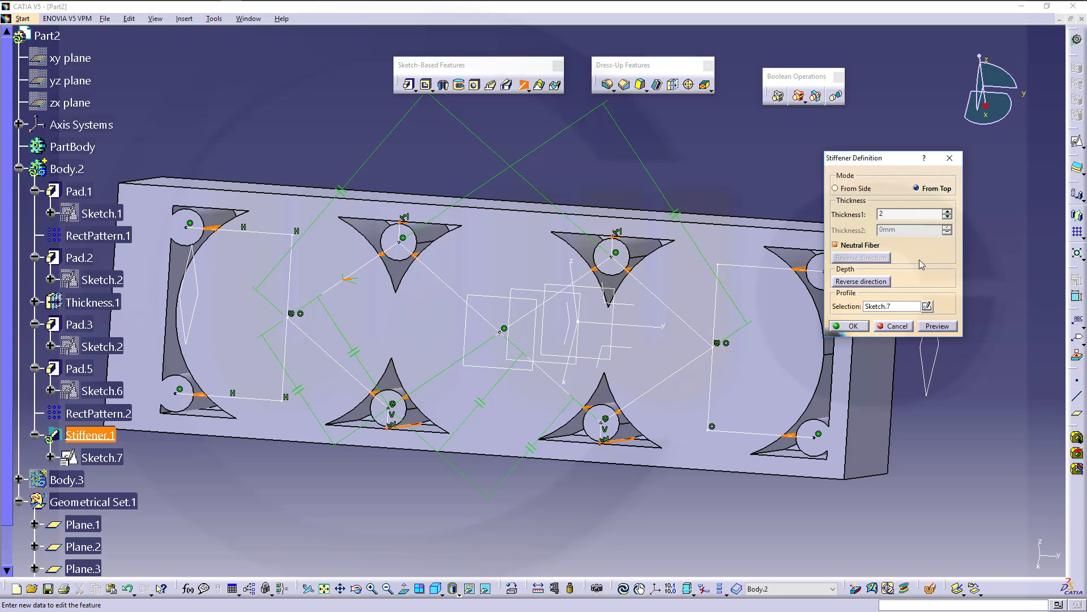
pyautogui.click(851, 324)
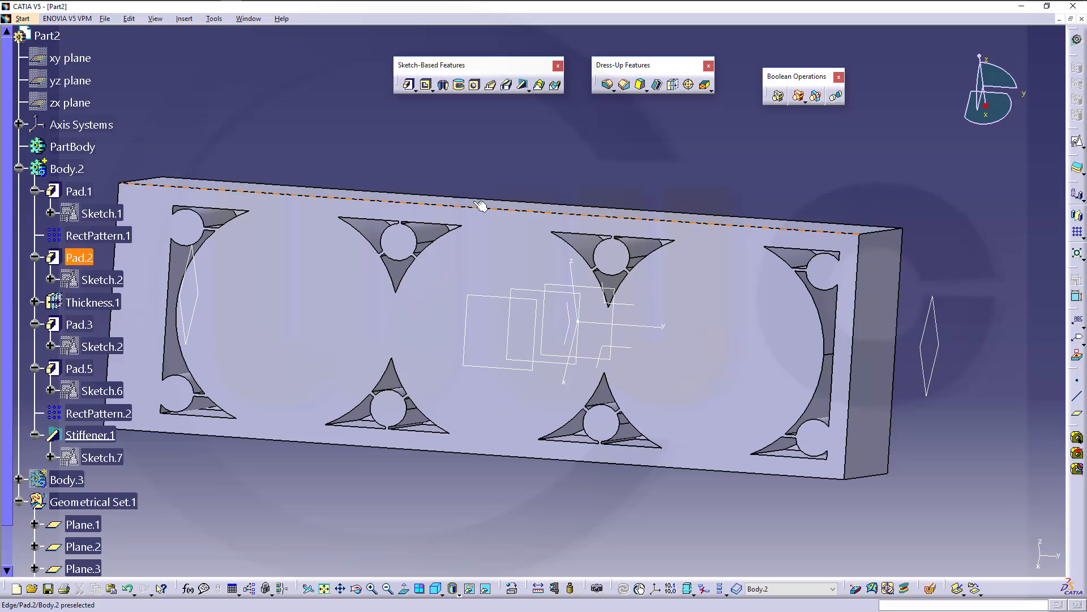
# - Hide Body.2 and show it again
pyautogui.moveTo(488, 278)
pyautogui.mouseDown(button='middle')
pyautogui.moveTo(570, 260)
pyautogui.moveTo(546, 277)
pyautogui.moveTo(555, 280)
pyautogui.moveTo(577, 234)
pyautogui.moveTo(315, 304)
pyautogui.moveTo(529, 286)
pyautogui.moveTo(515, 248)
pyautogui.moveTo(496, 288)
pyautogui.mouseUp(button='middle')
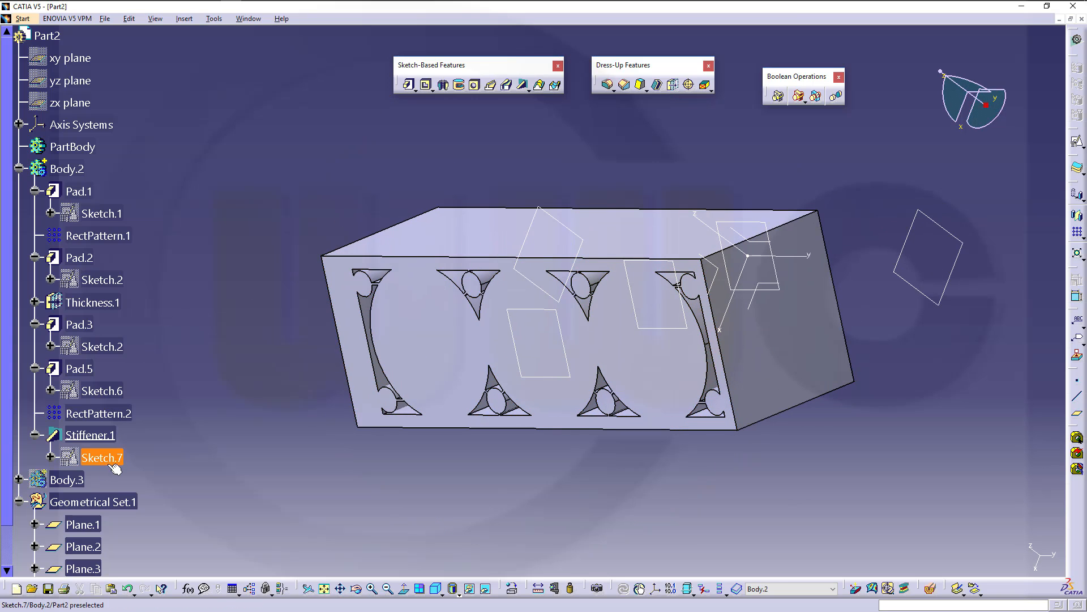
pyautogui.rightClick(72, 172)
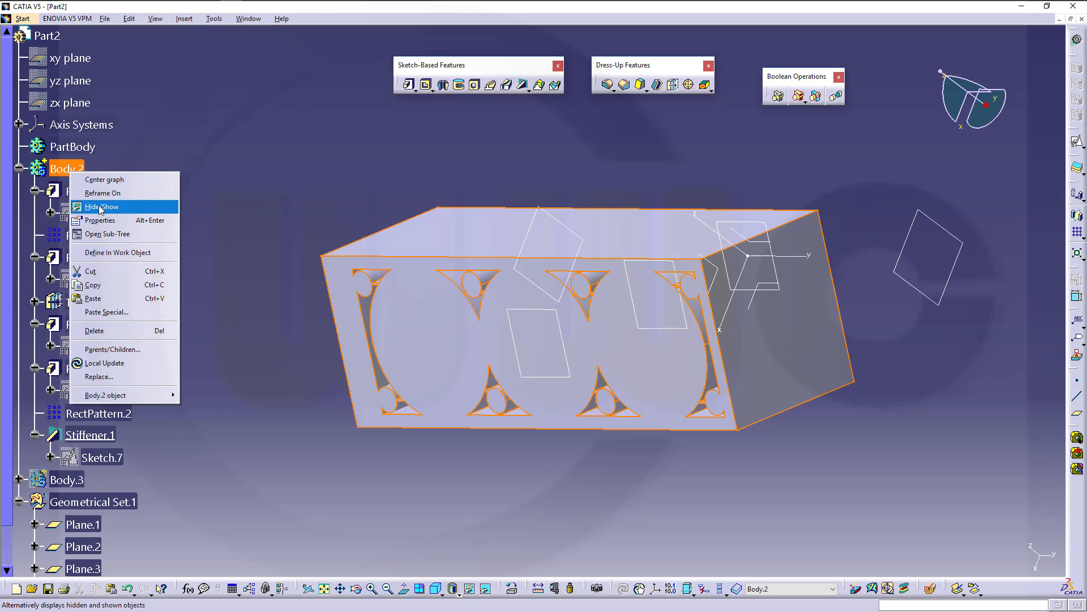
pyautogui.click(163, 204)
pyautogui.rightClick(74, 169)
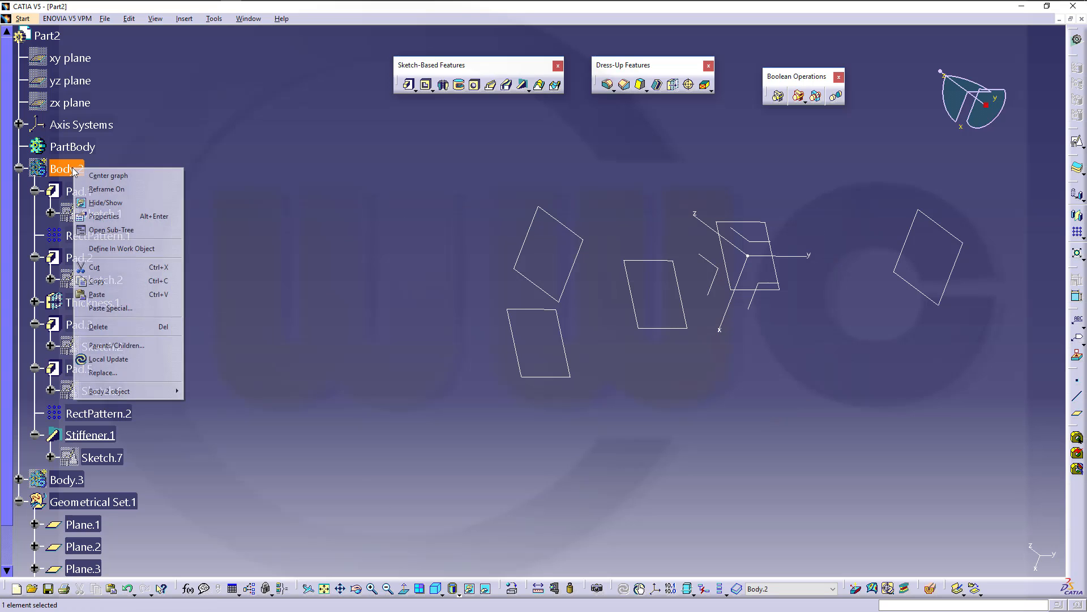
pyautogui.click(127, 211)
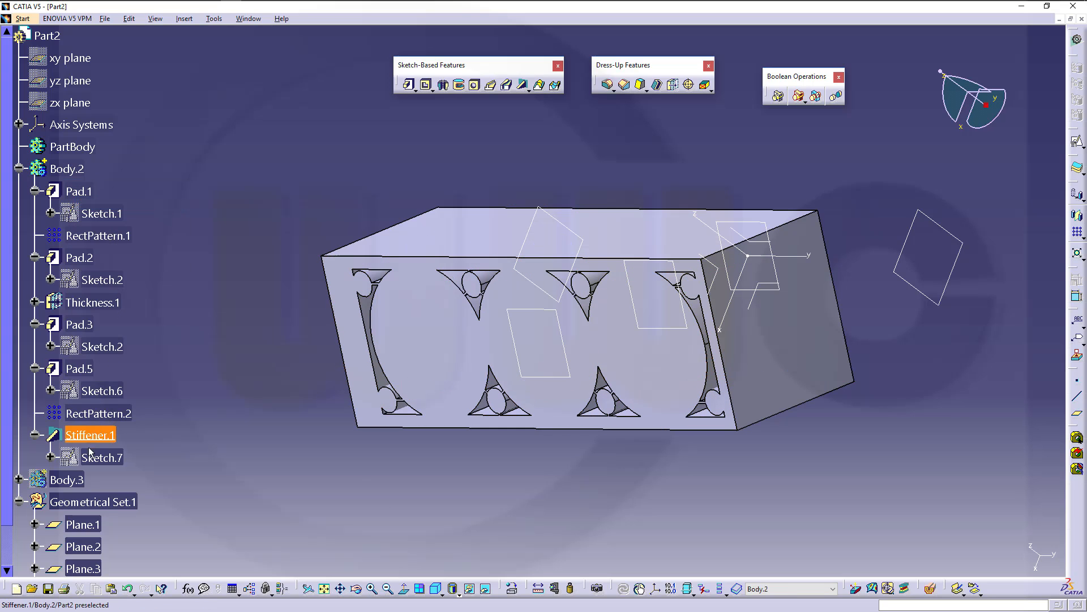
# - Show Body.3 together with Body.2 and view both bodies at an angle
pyautogui.rightClick(71, 479)
pyautogui.click(120, 282)
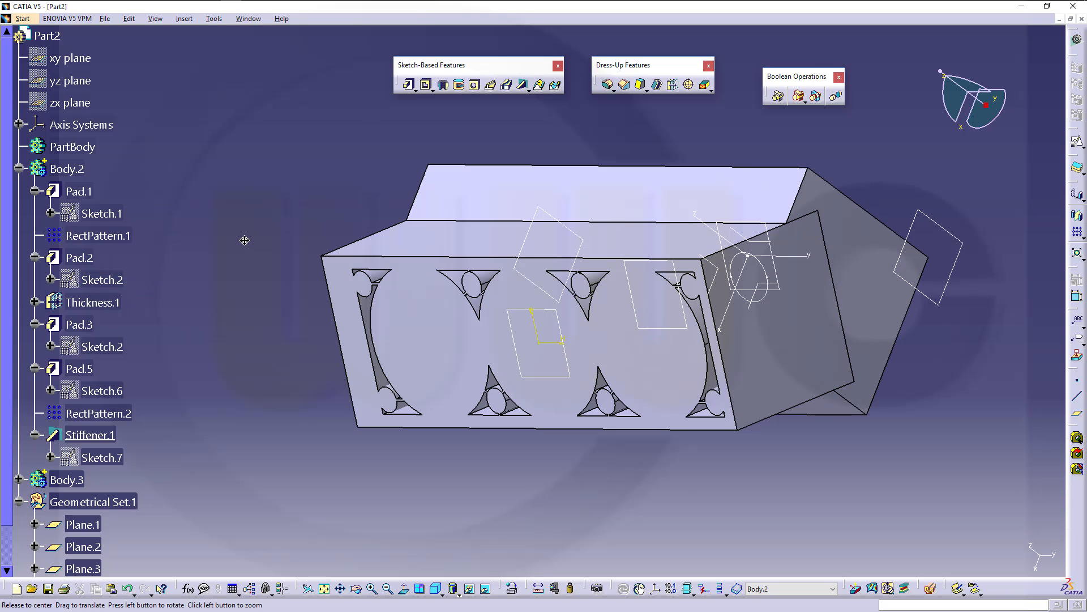
pyautogui.moveTo(578, 249); pyautogui.dragTo(605, 339, button='middle')
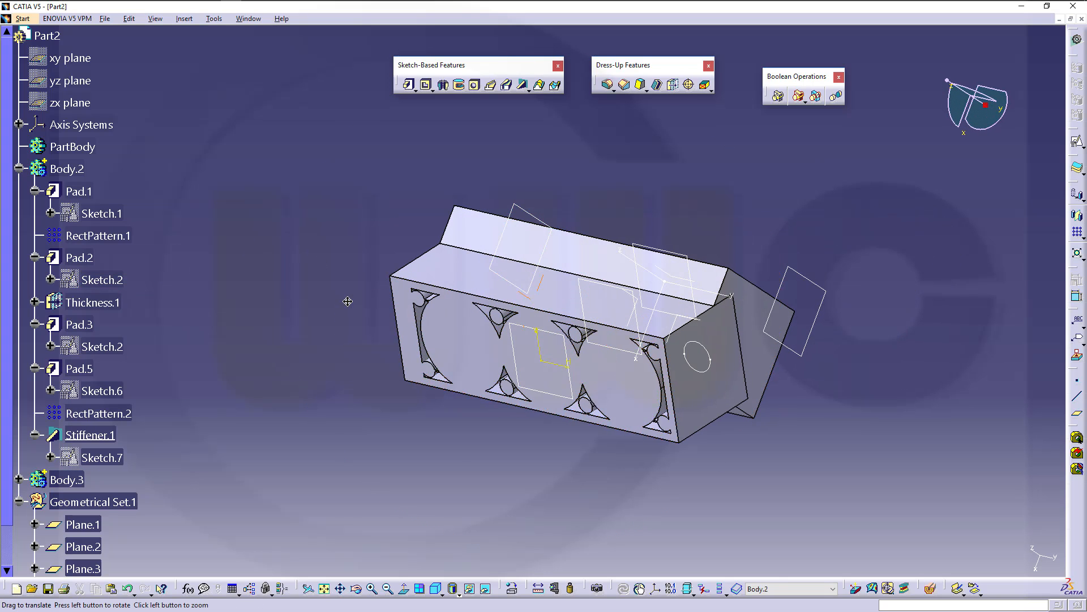
# - Assemble Body.2 and Body.3 together into PartBody
pyautogui.moveTo(347, 301); pyautogui.dragTo(379, 266, button='middle')
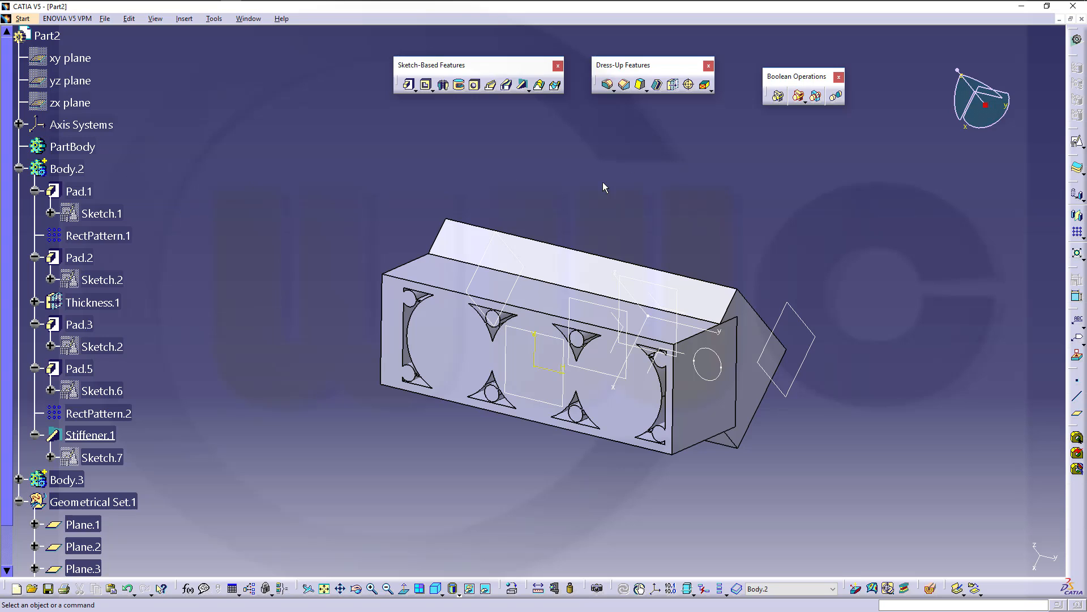
pyautogui.click(778, 96)
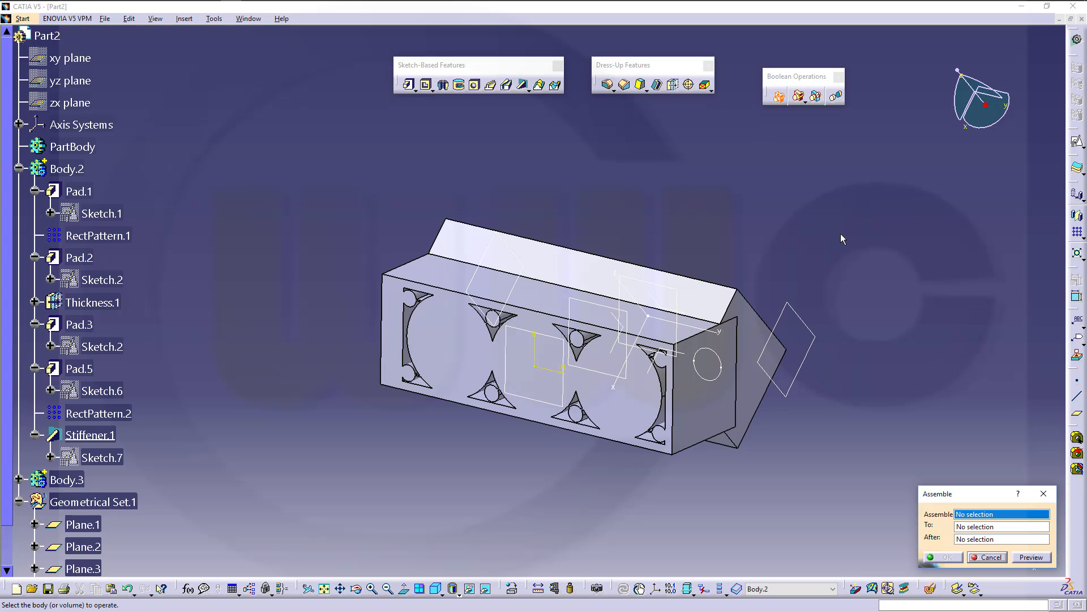
pyautogui.click(988, 557)
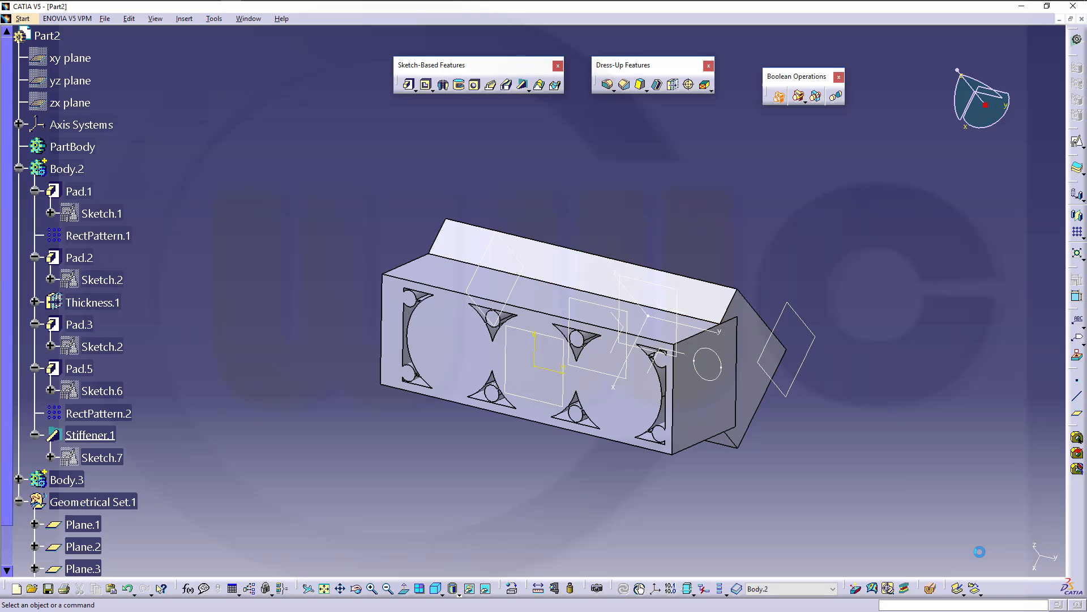
pyautogui.click(66, 169)
pyautogui.keyDown('ctrl'); pyautogui.click(66, 480); pyautogui.keyUp('ctrl')
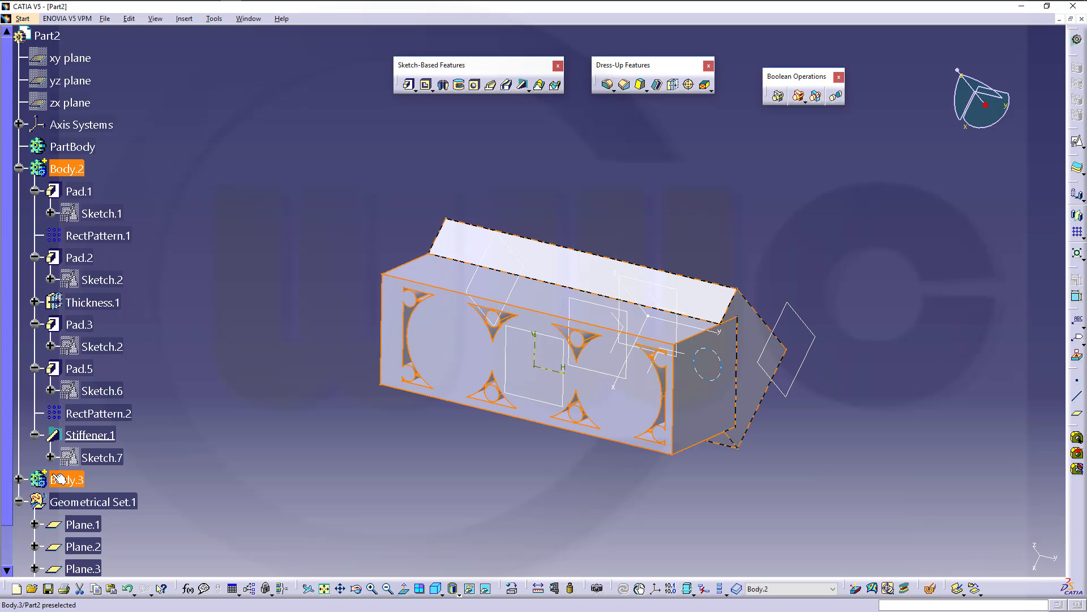
pyautogui.click(778, 96)
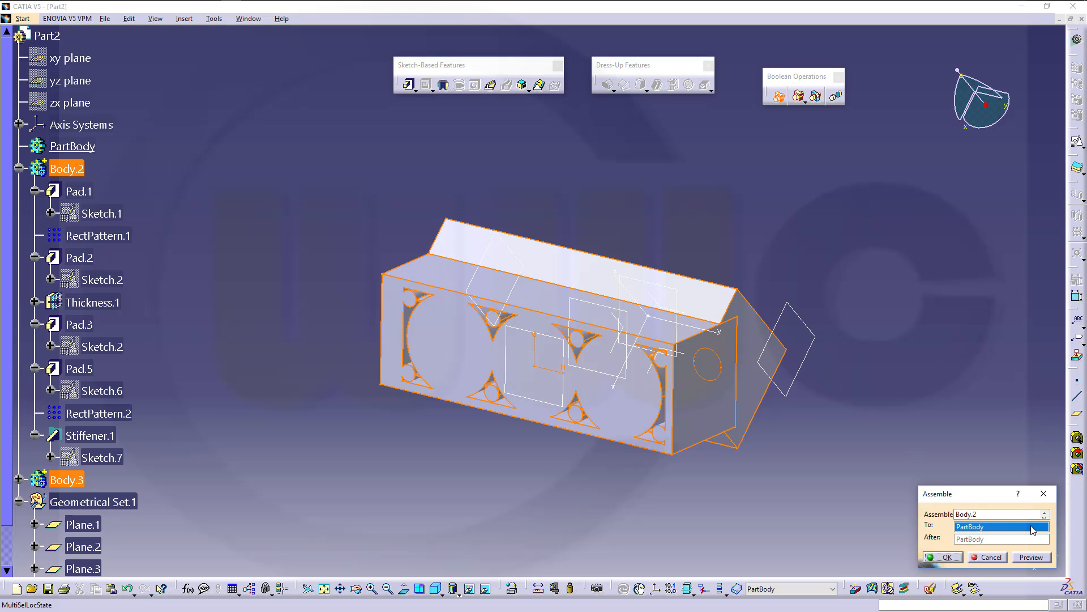
pyautogui.click(96, 155)
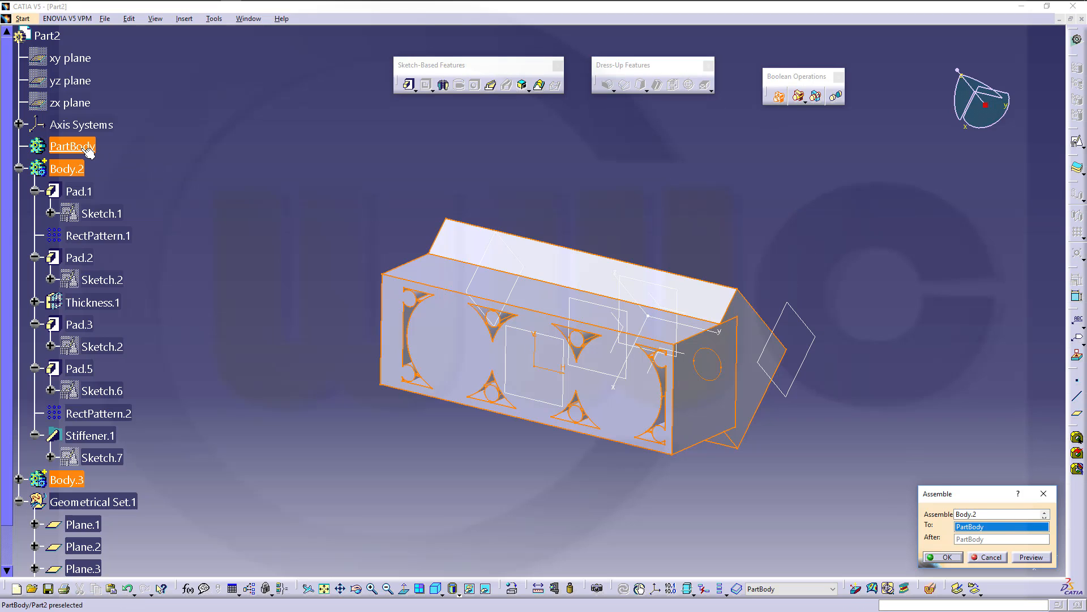
pyautogui.click(943, 558)
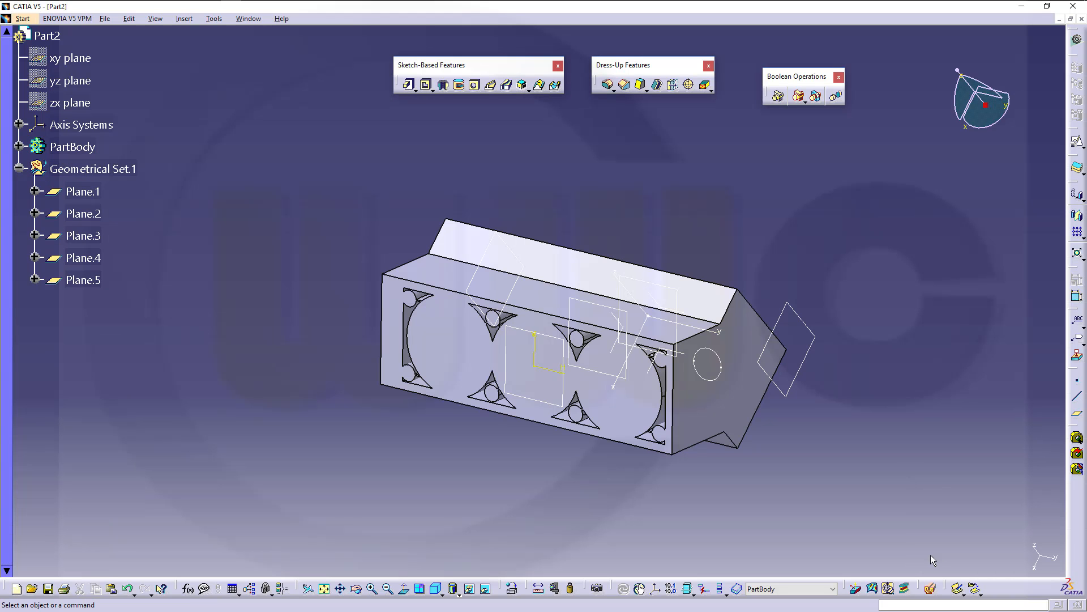
# - Create a 10 mm diameter blind hole, 76 mm deep, concentric with the upper corner boss at the positive Y end
pyautogui.moveTo(190, 202); pyautogui.dragTo(510, 313, button='middle')
pyautogui.moveTo(410, 342); pyautogui.dragTo(474, 387, button='middle')
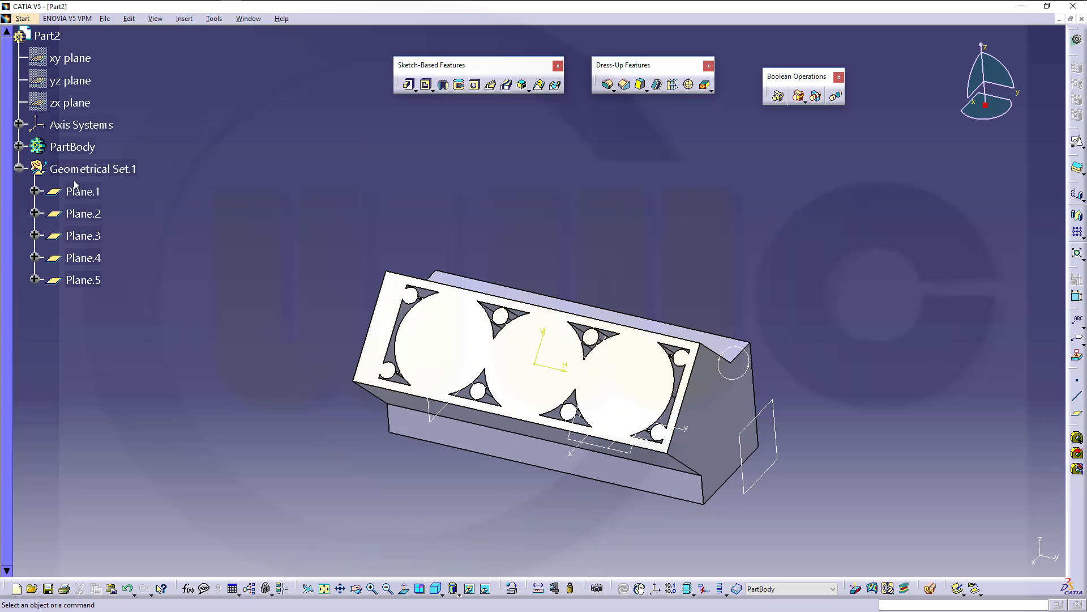
pyautogui.moveTo(569, 398); pyautogui.dragTo(653, 359, button='middle')
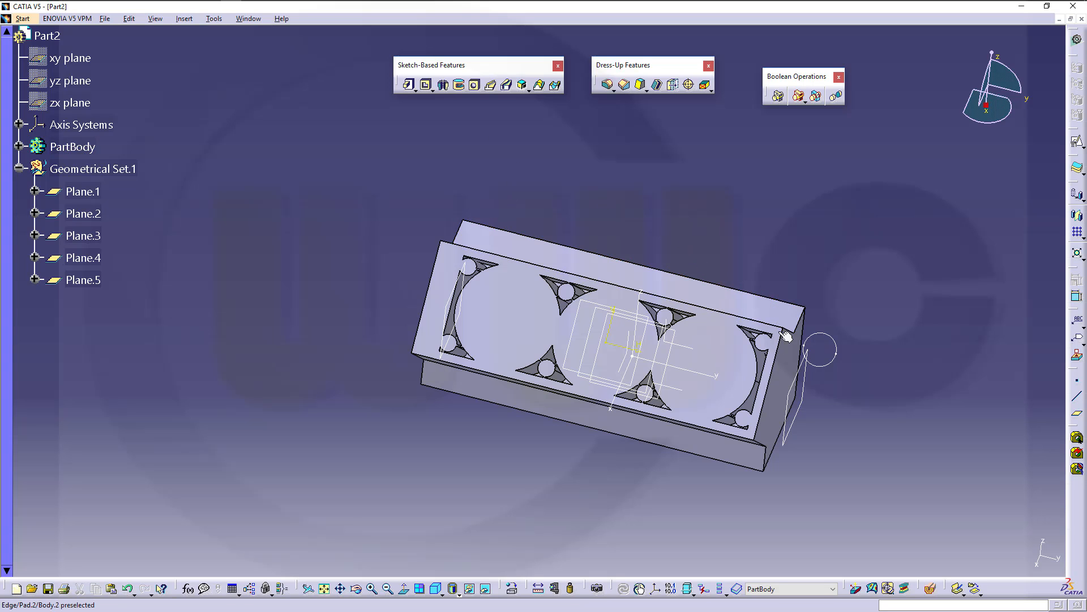
pyautogui.moveTo(751, 409); pyautogui.dragTo(719, 275, button='middle')
pyautogui.moveTo(969, 417); pyautogui.dragTo(631, 340, button='middle')
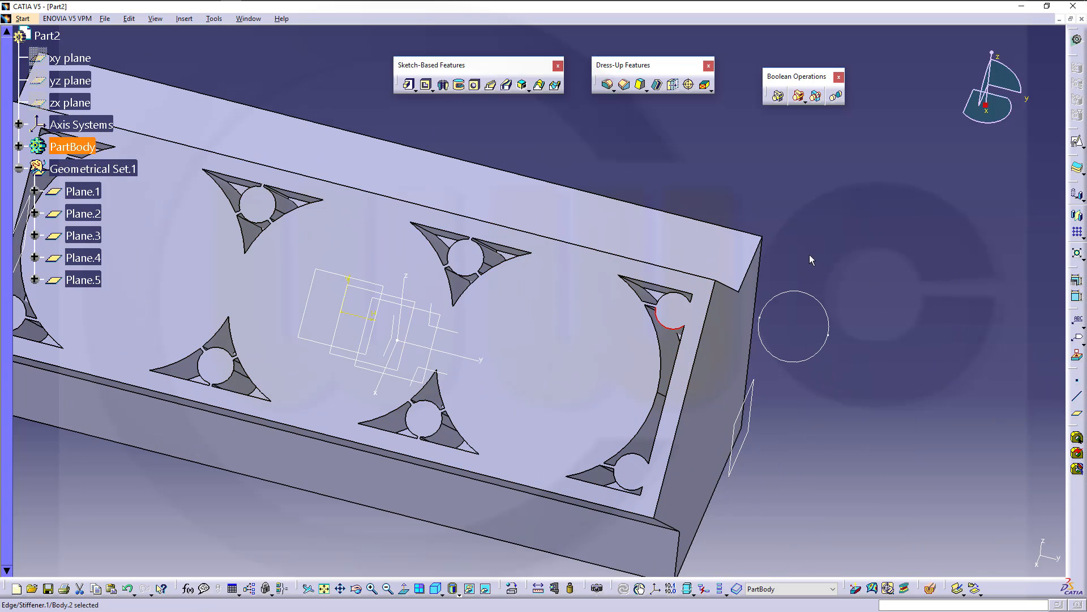
pyautogui.click(475, 85)
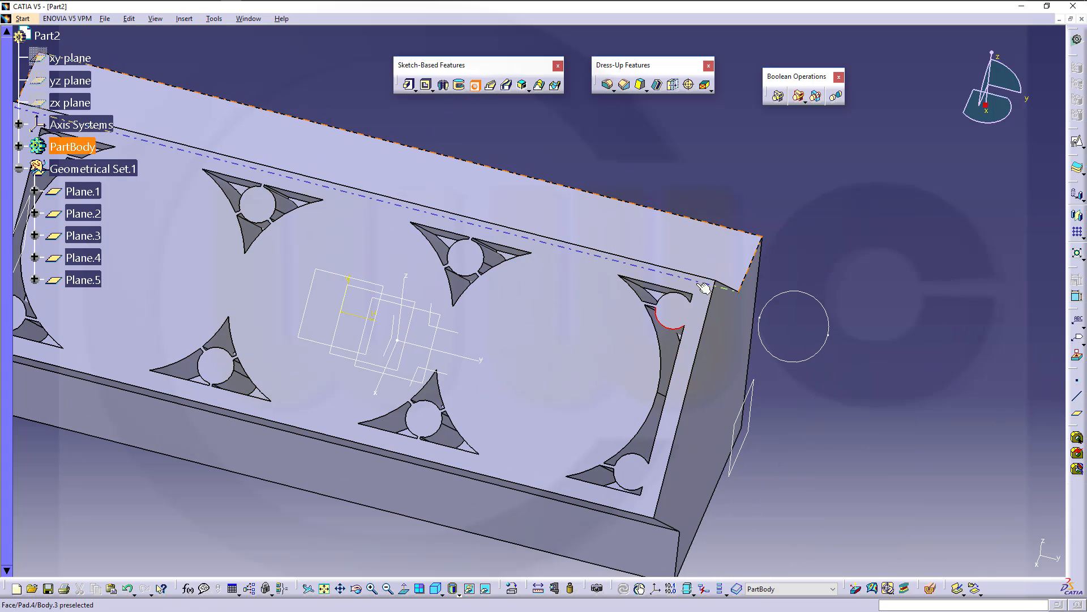
pyautogui.click(682, 317)
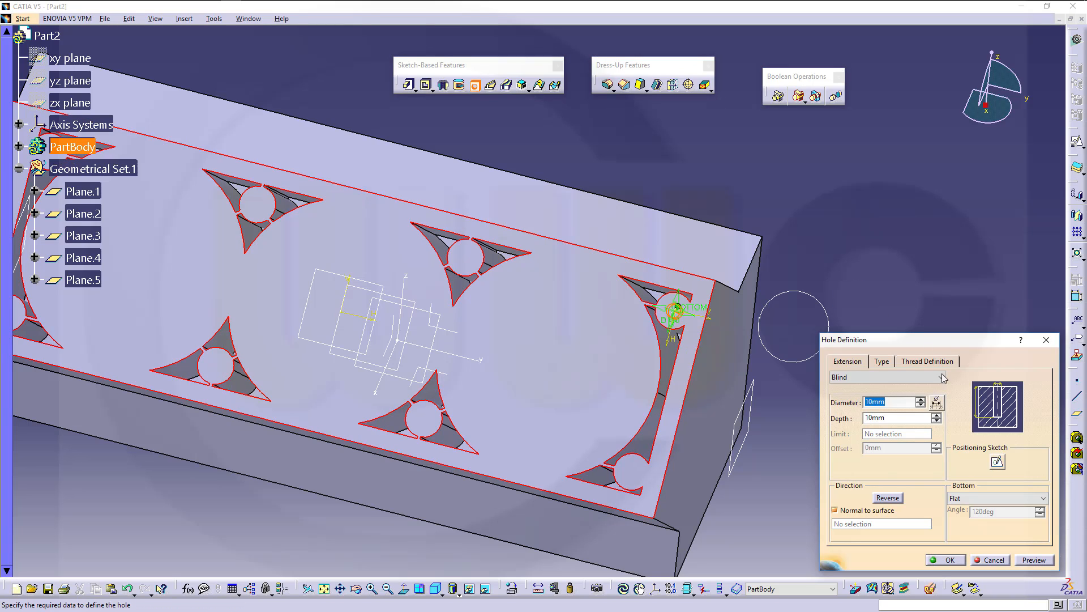
pyautogui.press('Tab')
pyautogui.write('76')
pyautogui.click(953, 561)
pyautogui.moveTo(434, 366); pyautogui.dragTo(605, 375, button='middle')
pyautogui.moveTo(595, 303); pyautogui.dragTo(558, 306, button='middle')
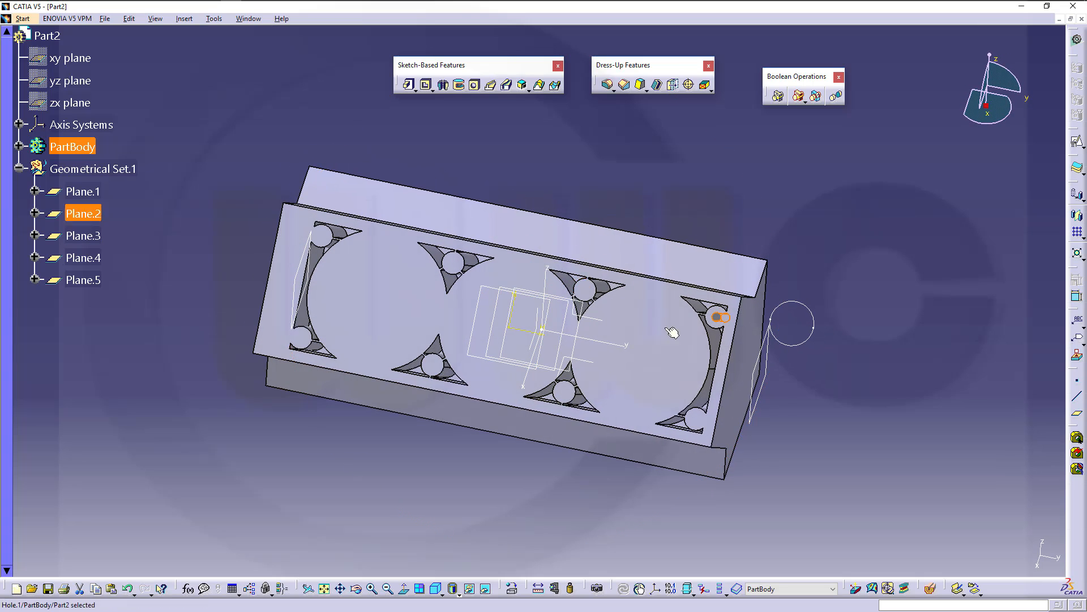
# - Try to copy the boss pattern RectPattern.2 from Body.2 and paste it into PartBody
pyautogui.click(18, 146)
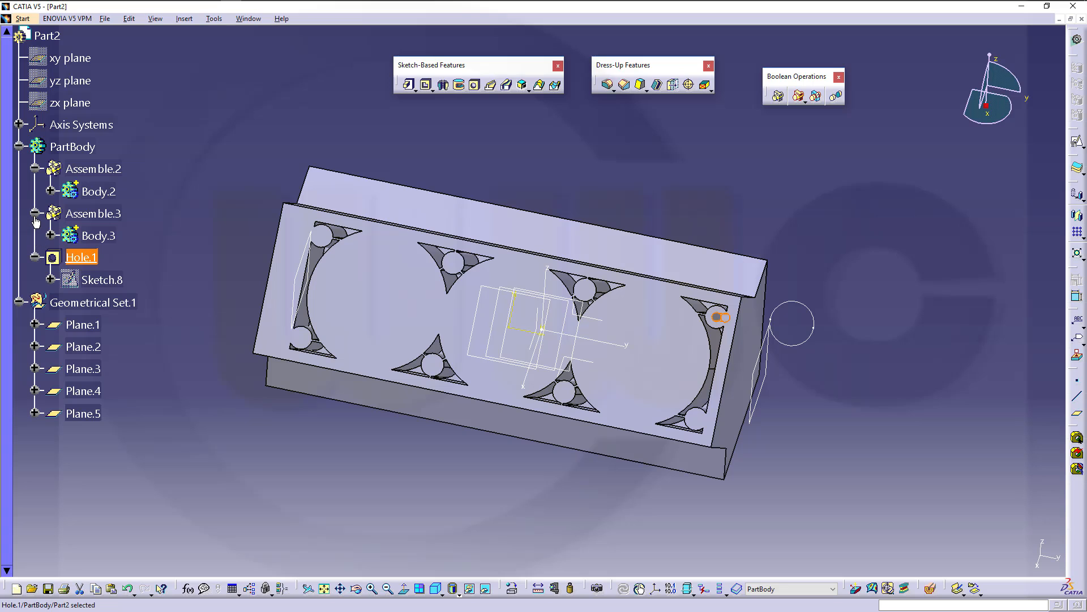
pyautogui.click(51, 236)
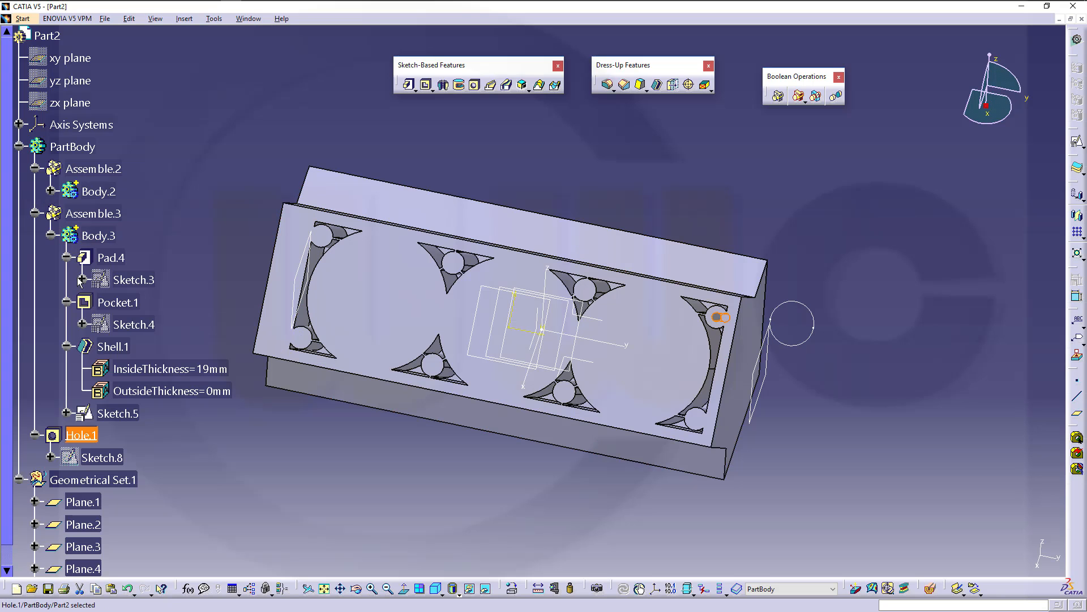
pyautogui.click(51, 235)
pyautogui.click(50, 191)
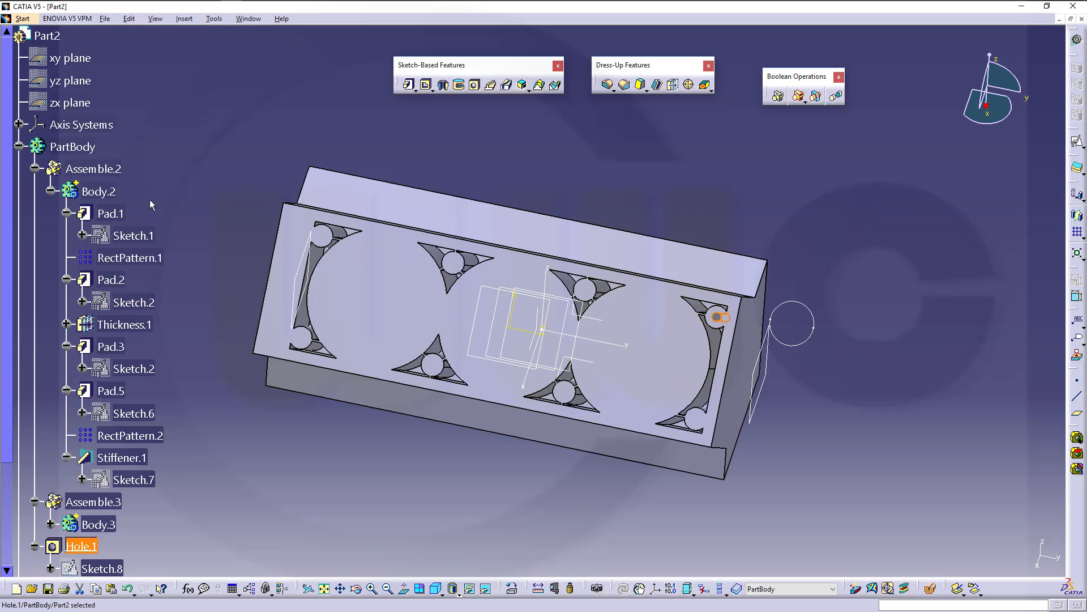
pyautogui.rightClick(141, 436)
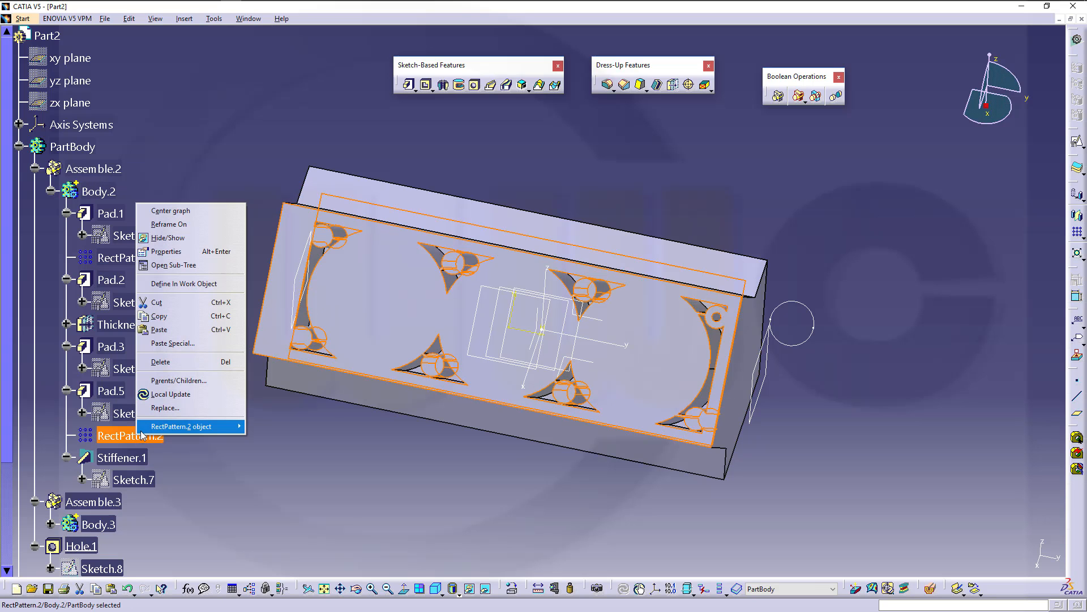
pyautogui.click(171, 315)
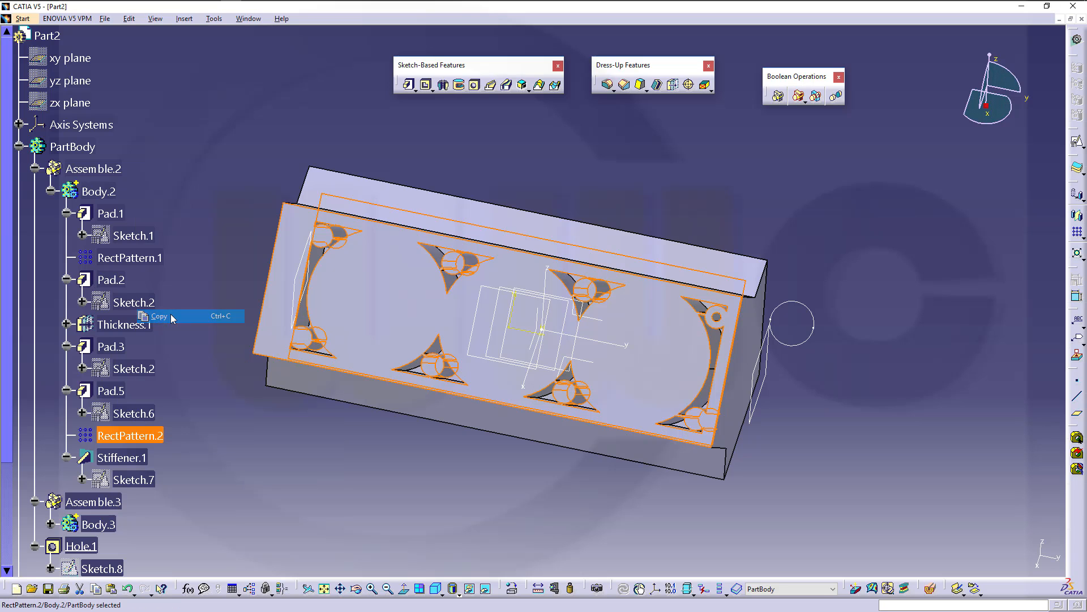
pyautogui.rightClick(84, 149)
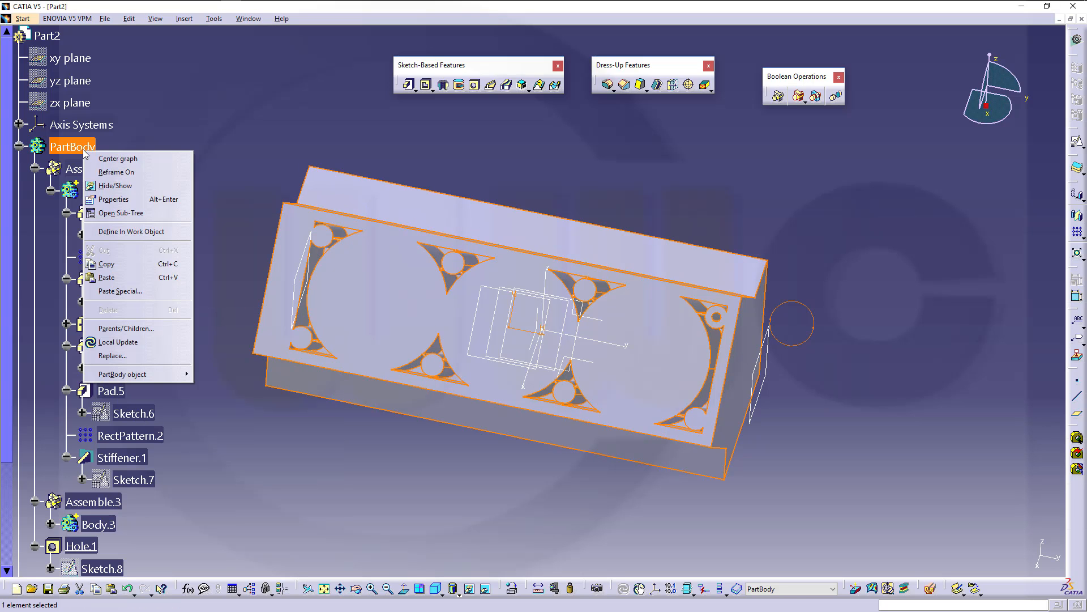
pyautogui.click(121, 278)
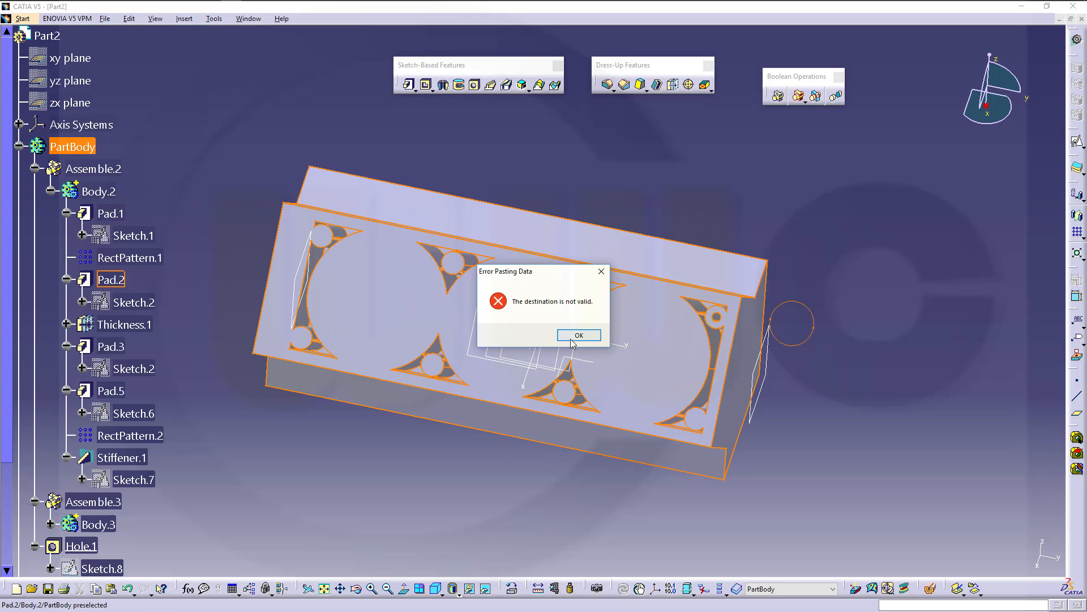
pyautogui.click(578, 336)
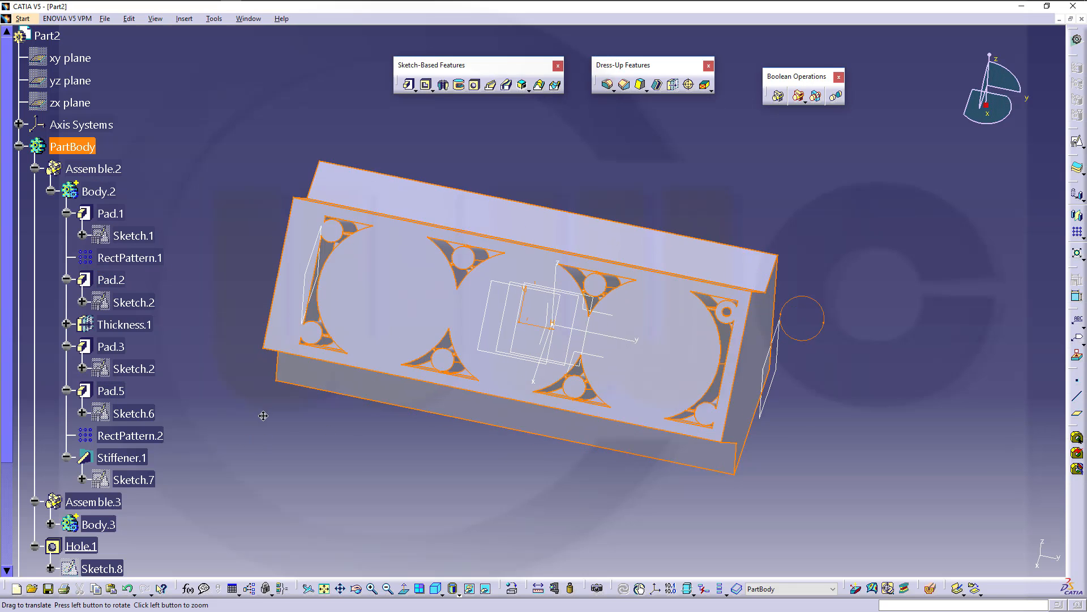
# - Try moving Sketch.5 from Body.3 into Body.2, and undo the move
pyautogui.moveTo(254, 437); pyautogui.dragTo(296, 387, button='middle')
pyautogui.scroll(-5, 219, 407)
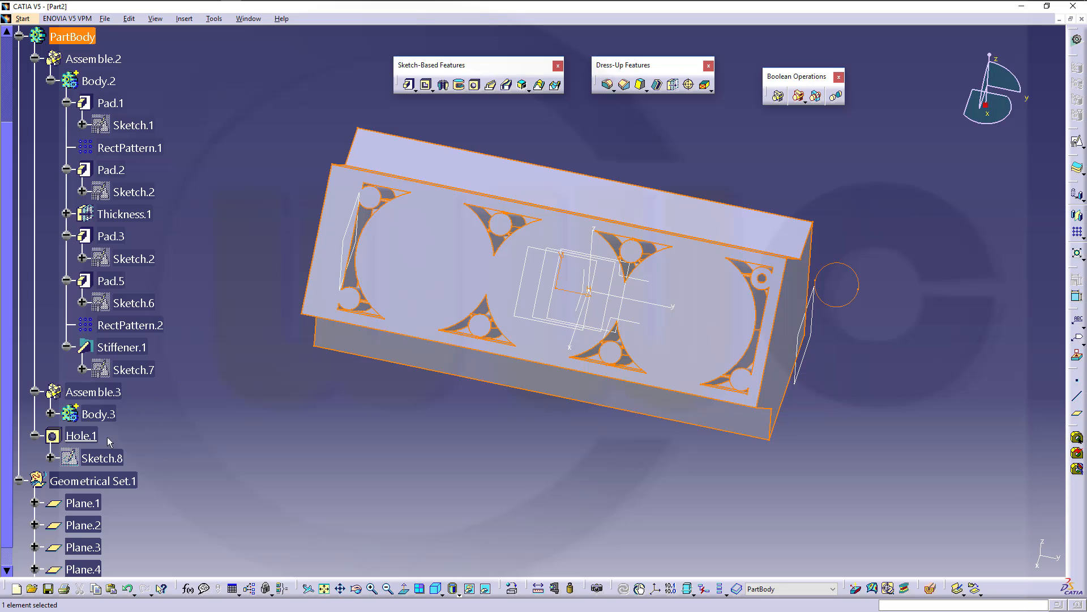
pyautogui.click(51, 414)
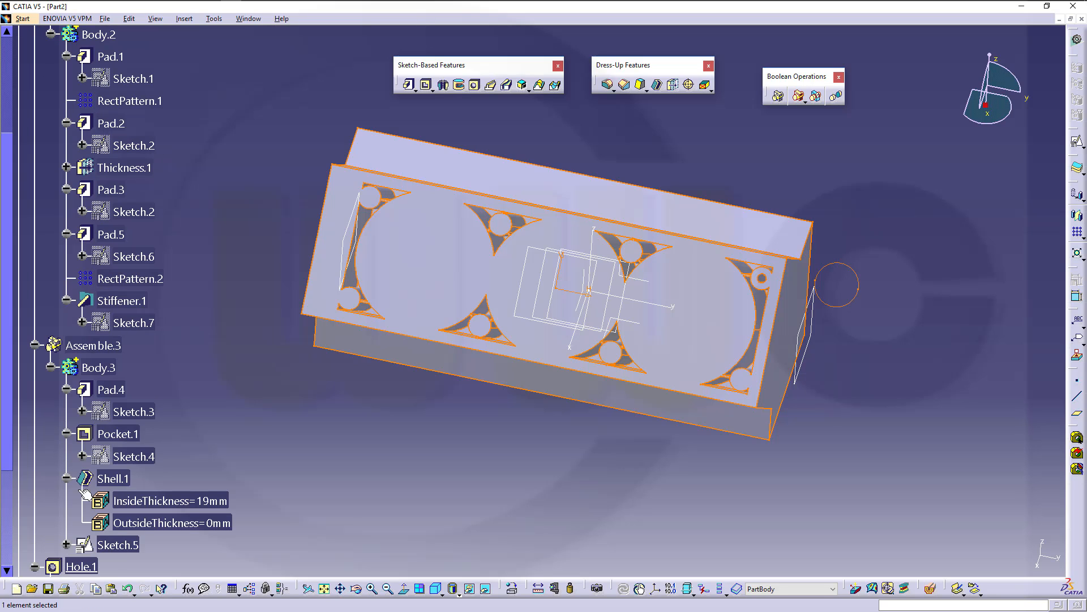
pyautogui.moveTo(112, 545)
pyautogui.mouseDown()
pyautogui.moveTo(186, 342)
pyautogui.moveTo(131, 56)
pyautogui.moveTo(105, 41)
pyautogui.mouseUp()
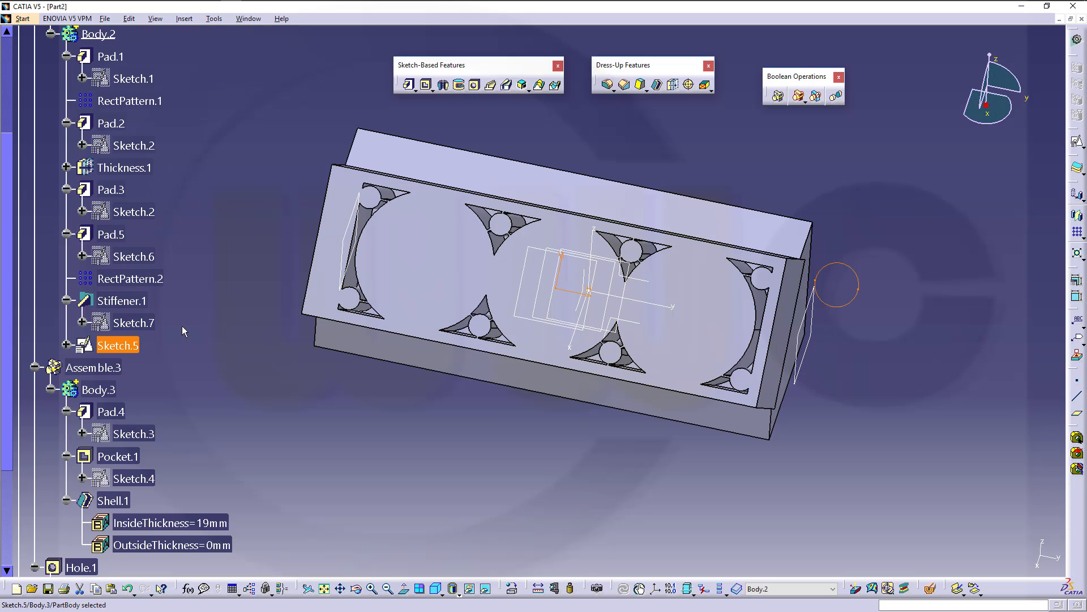
pyautogui.scroll(-3, 181, 326)
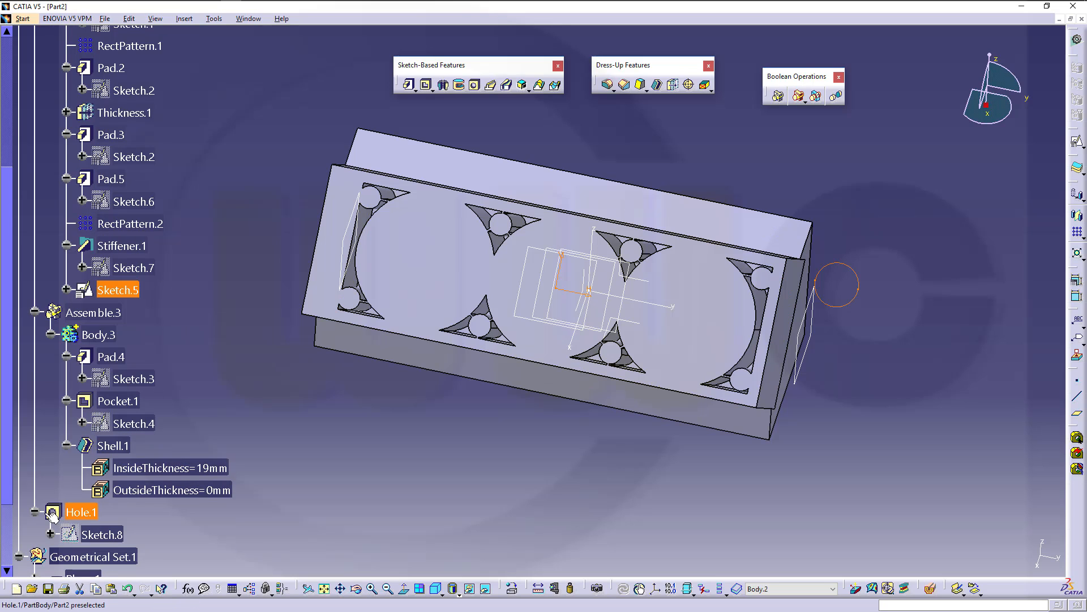
pyautogui.click(124, 291)
pyautogui.hotkey('ctrl', 'z')
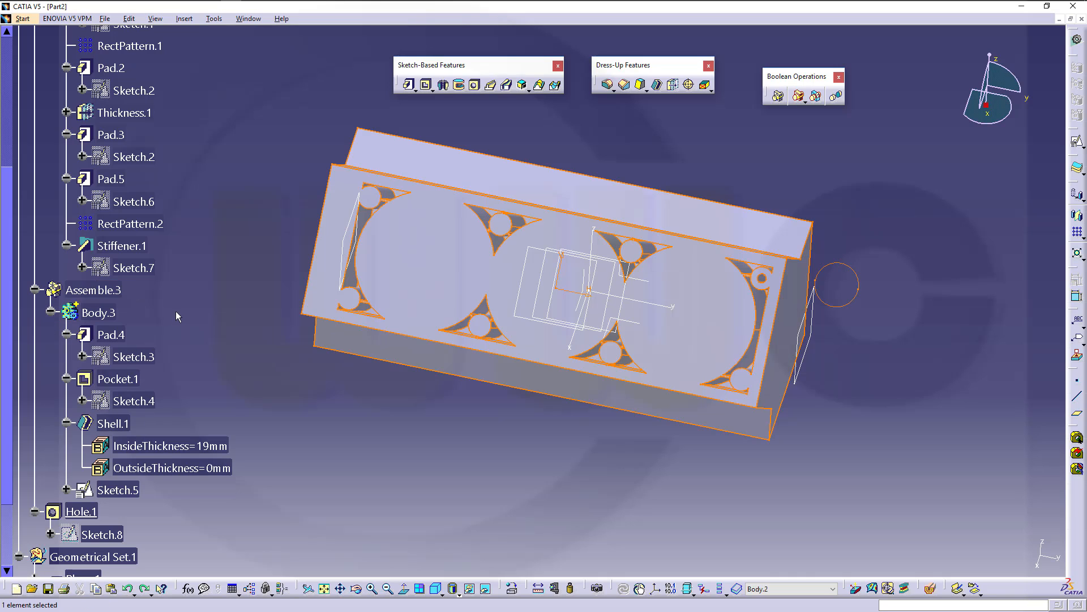
# - Move Hole.1 from PartBody into Body.2 so it follows Stiffener.1
pyautogui.click(77, 512)
pyautogui.scroll(2, 170, 111)
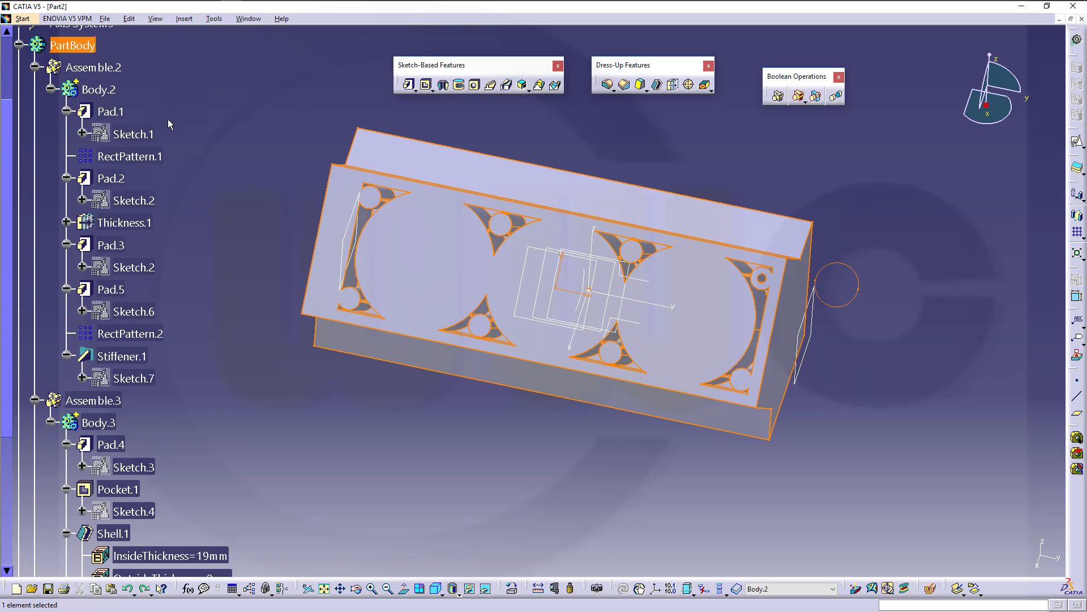
pyautogui.scroll(-1, 168, 119)
pyautogui.scroll(-1, 181, 454)
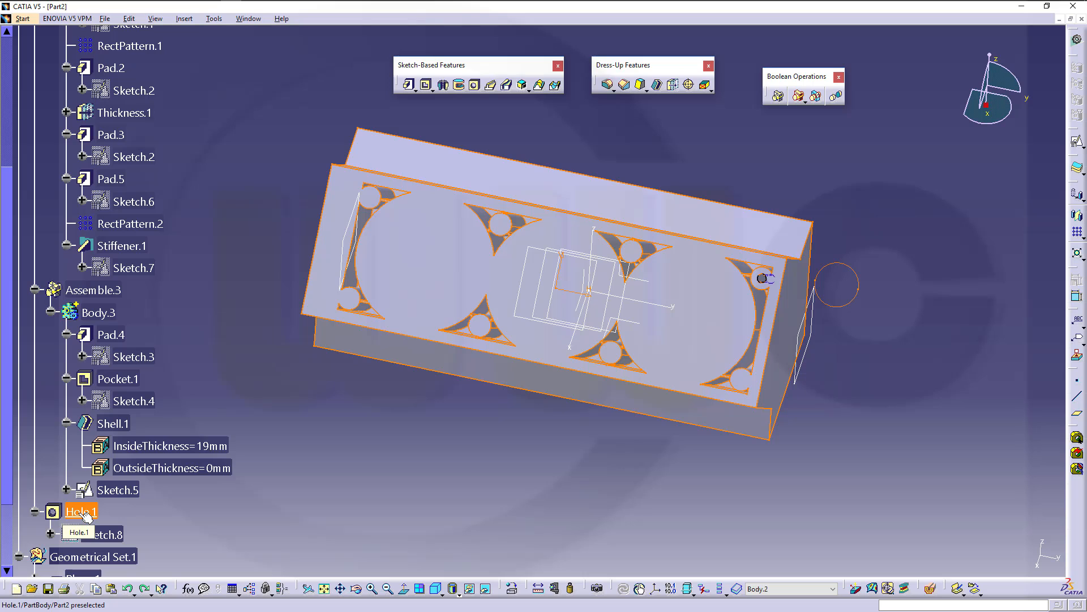
pyautogui.moveTo(83, 513); pyautogui.dragTo(3, 188)
pyautogui.moveTo(129, 339); pyautogui.dragTo(36, 422)
pyautogui.scroll(2, 38, 408)
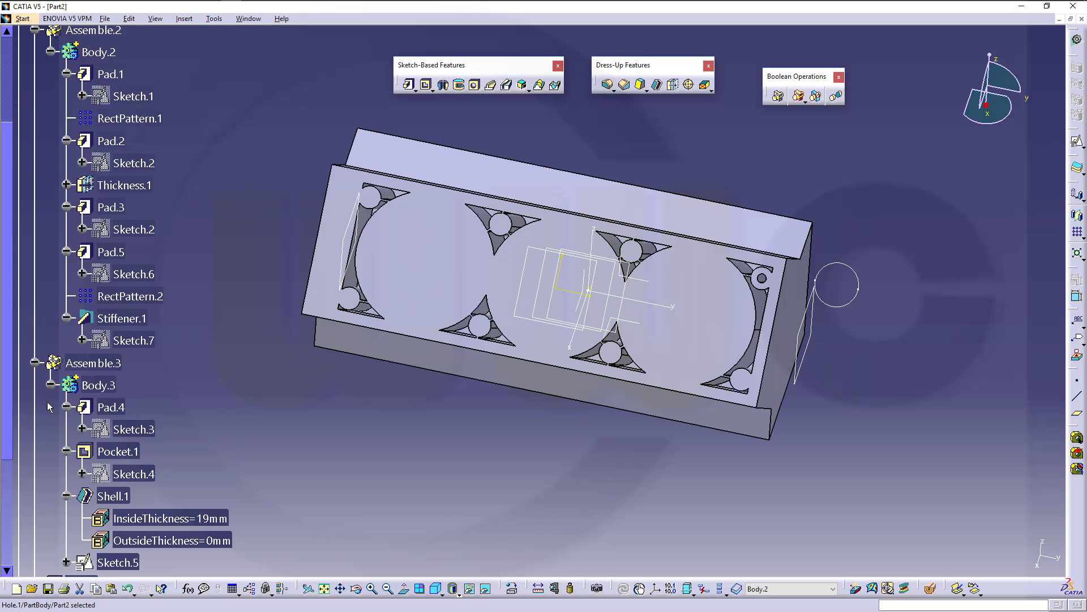
pyautogui.click(36, 322)
pyautogui.moveTo(45, 300); pyautogui.dragTo(68, 334, button='middle')
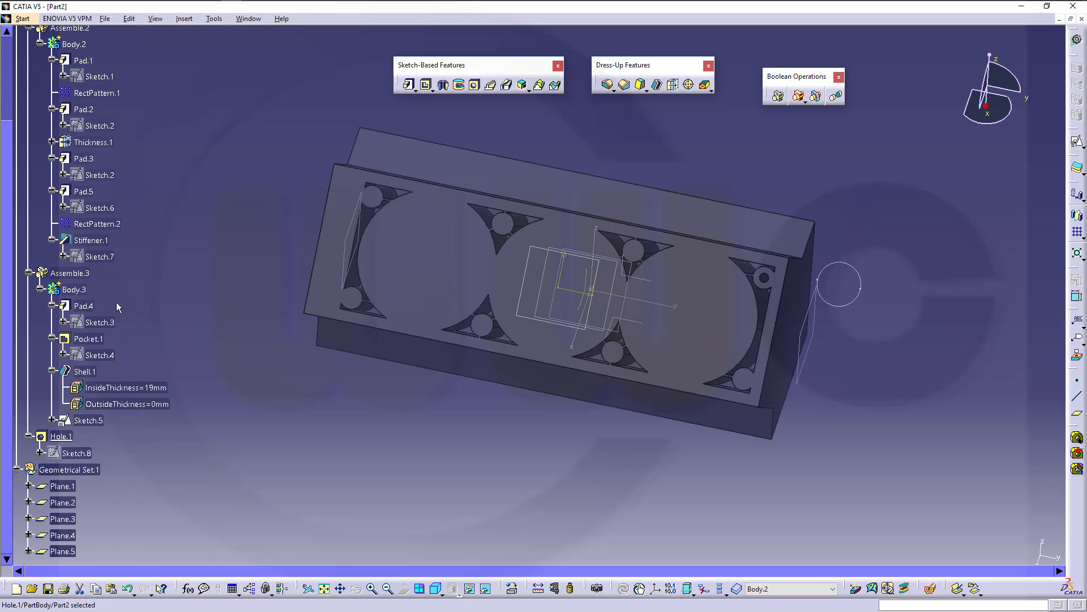
pyautogui.click(63, 437)
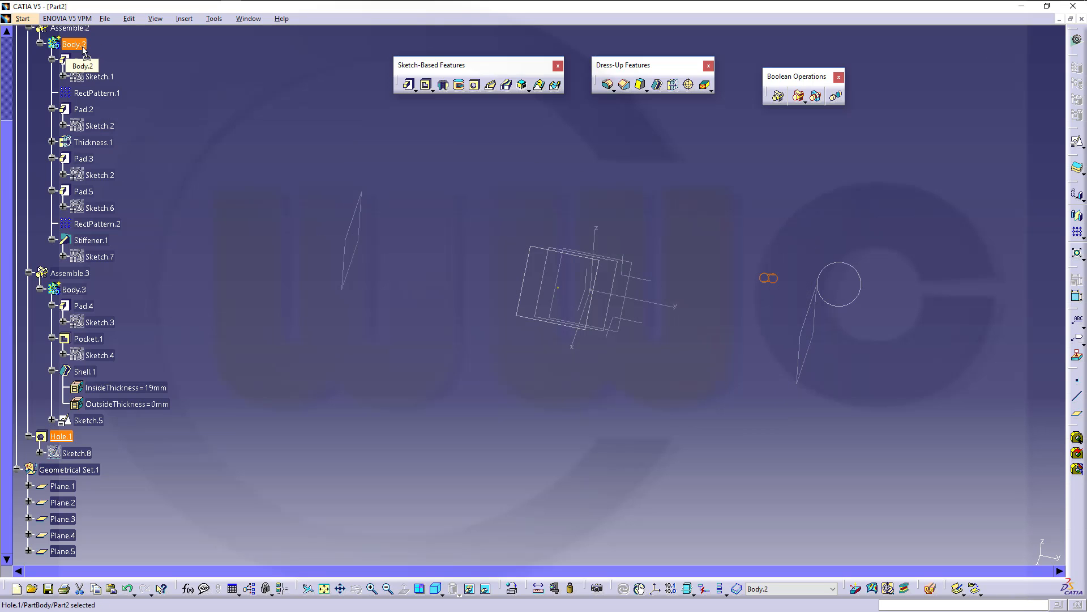
pyautogui.moveTo(84, 50); pyautogui.dragTo(84, 51)
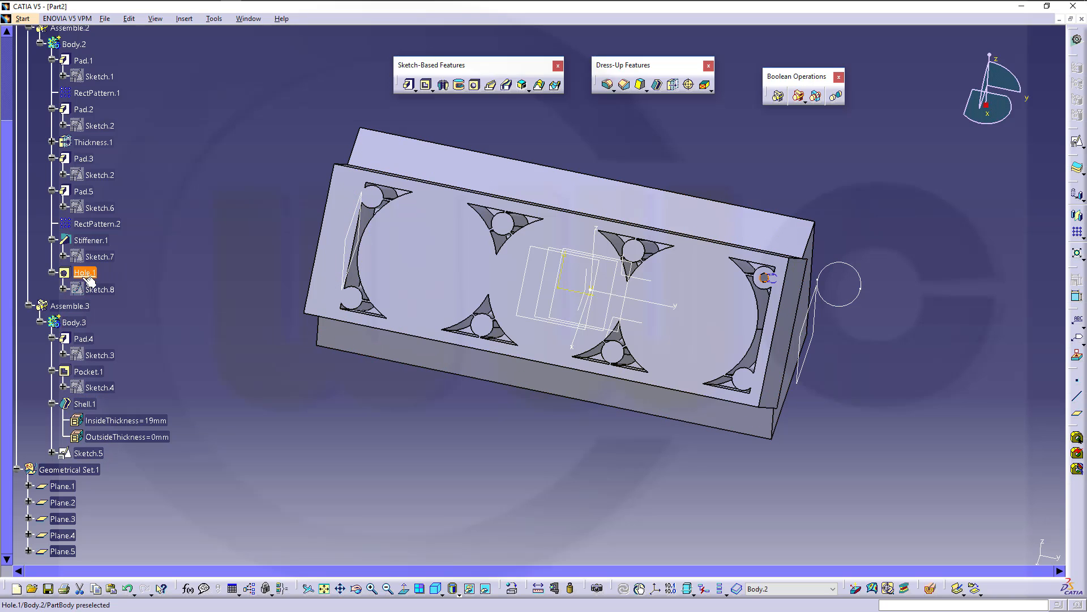
# - Delete the unused Sketch.5 from Body.3
pyautogui.click(90, 459)
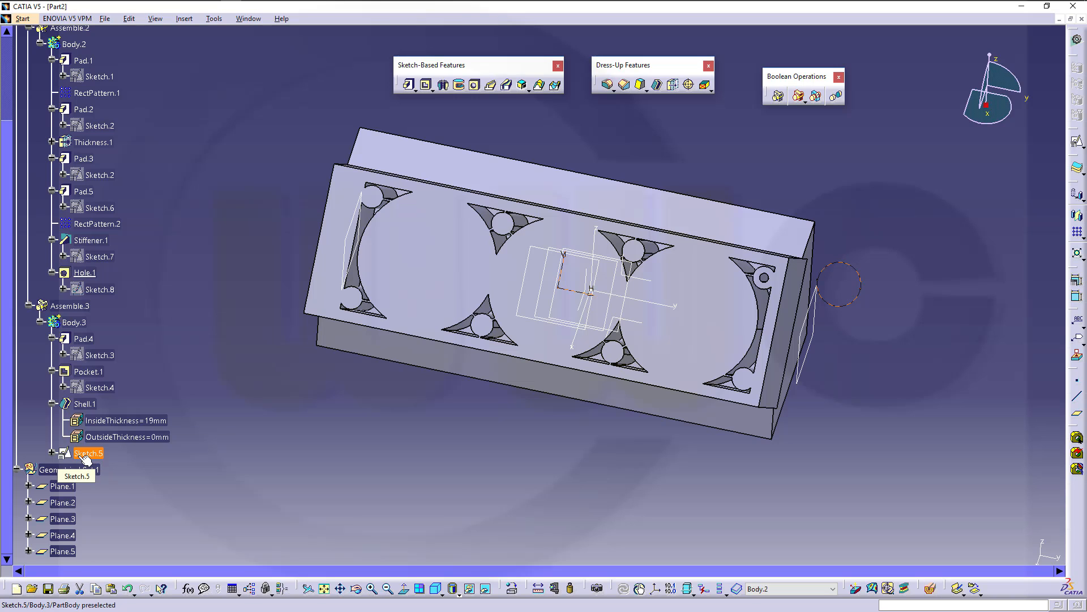
pyautogui.rightClick(83, 457)
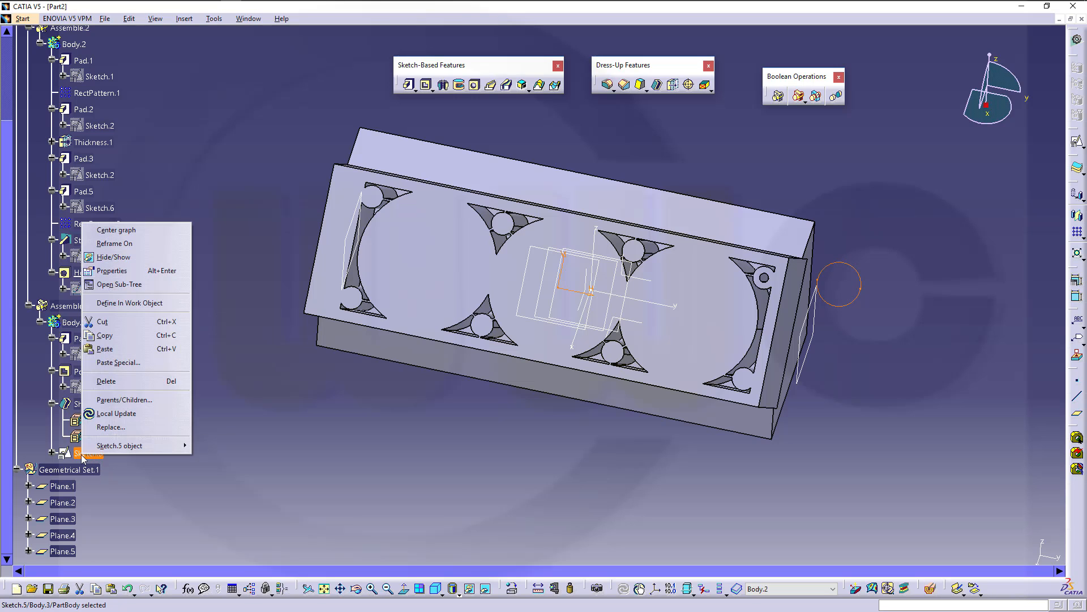
pyautogui.click(101, 379)
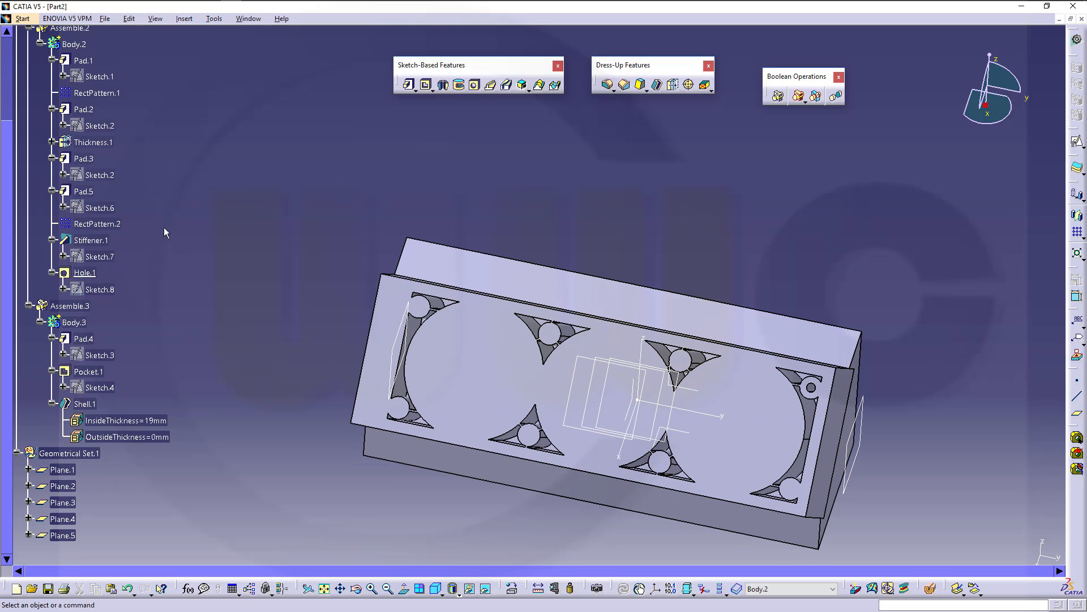
# - Paste a copy of RectPattern.2 into Body.2 and set Hole.1 as its object to pattern
pyautogui.rightClick(106, 226)
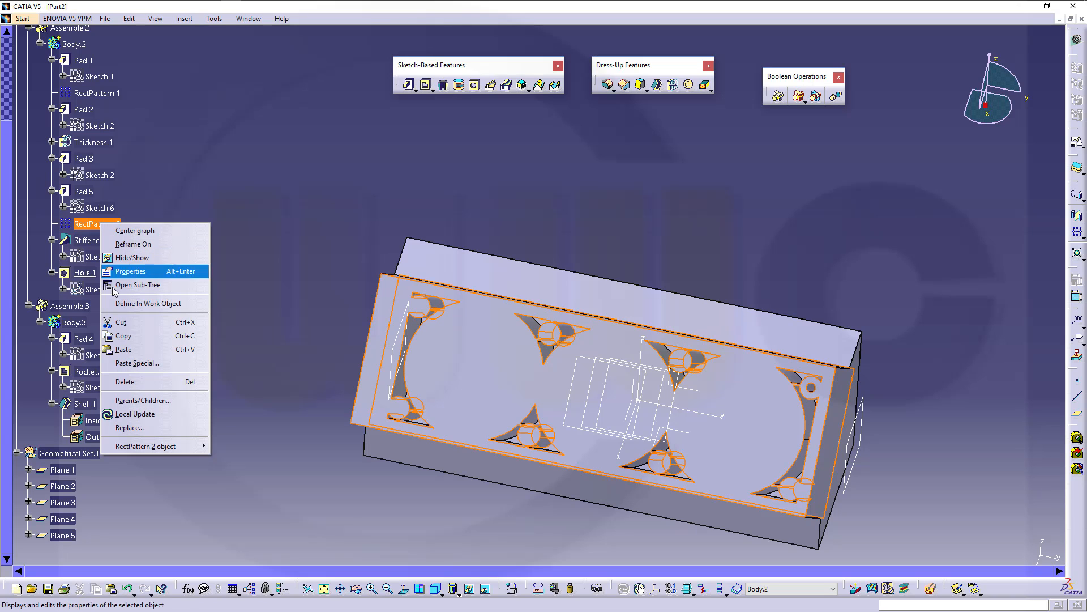
pyautogui.click(121, 341)
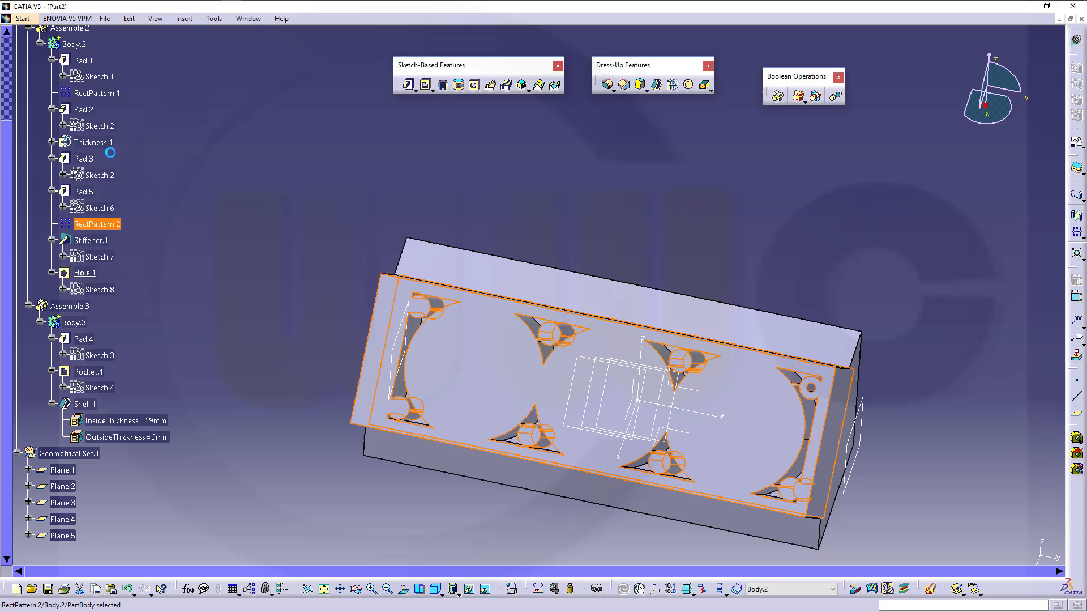
pyautogui.rightClick(82, 46)
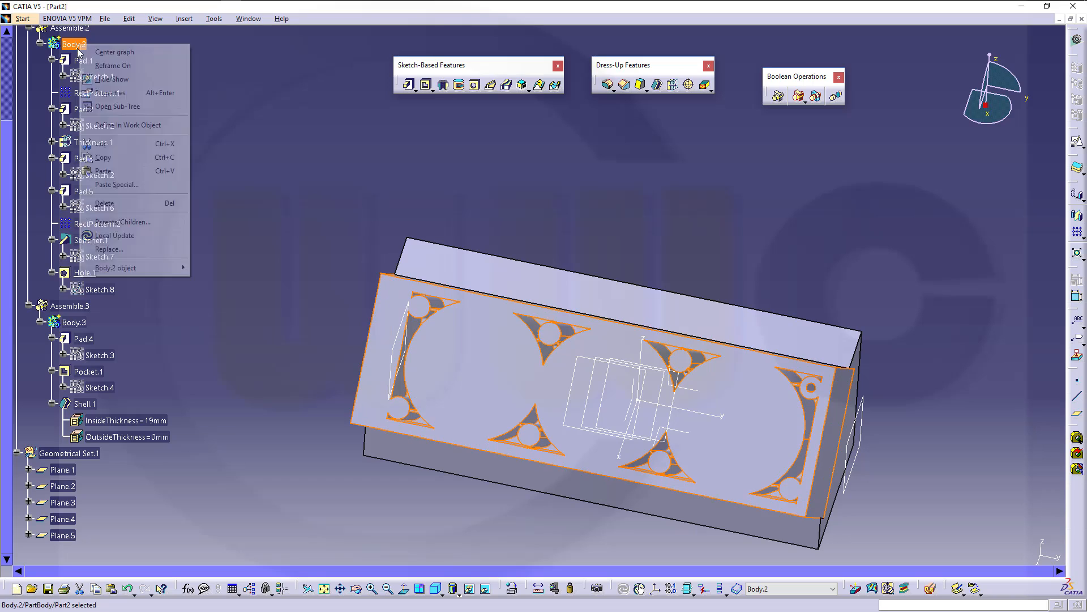
pyautogui.click(110, 172)
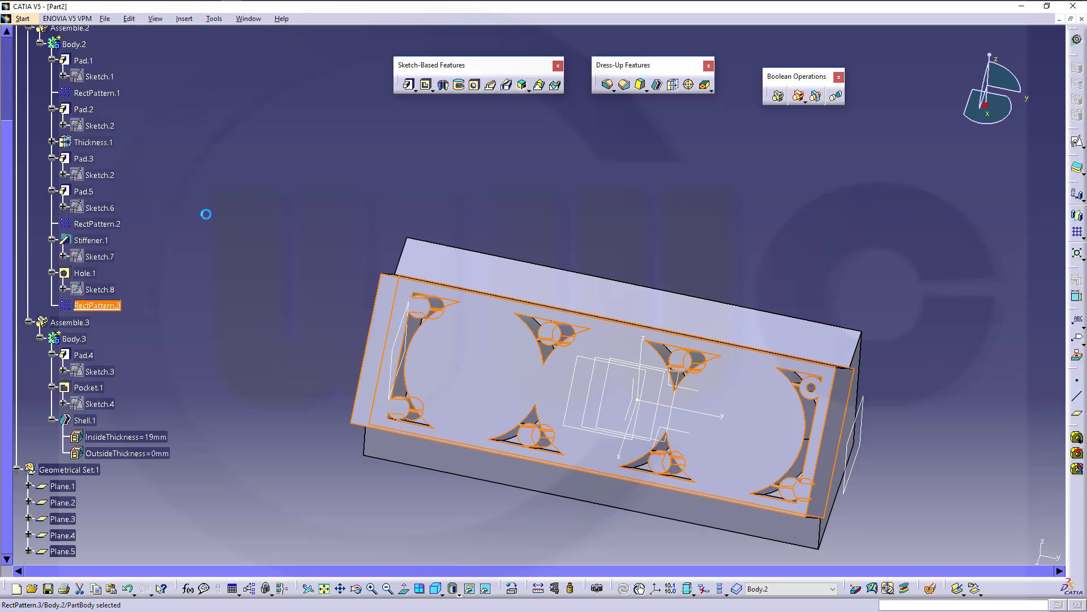
pyautogui.doubleClick(95, 306)
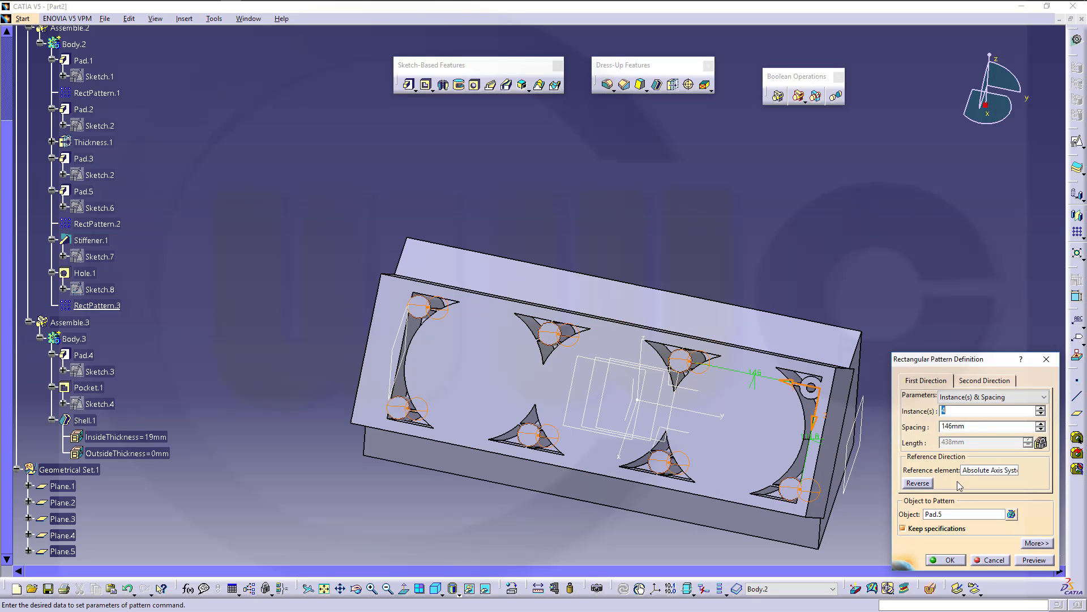
pyautogui.click(943, 516)
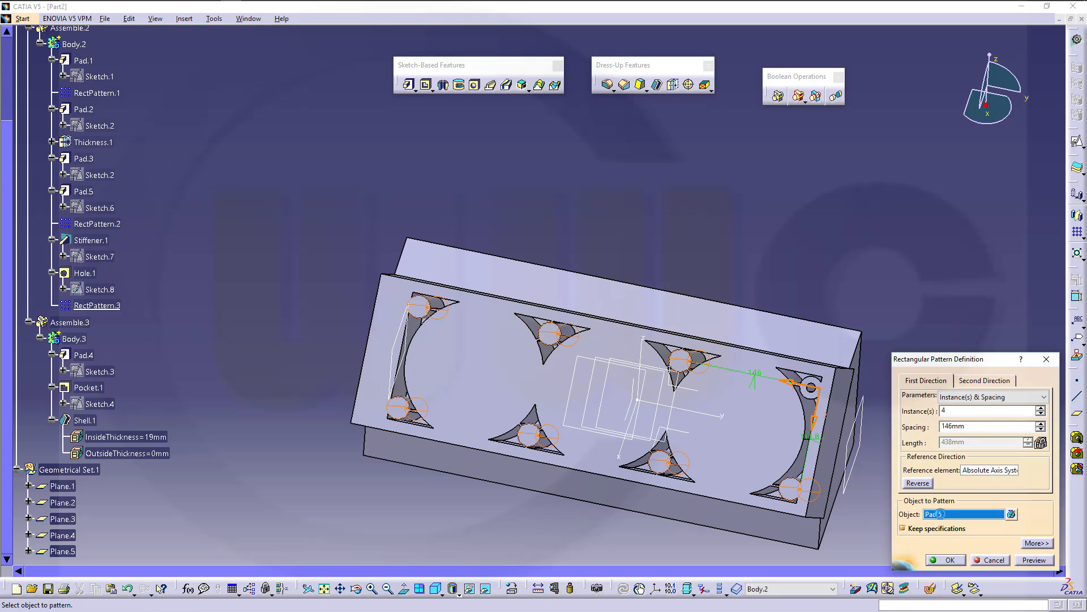
pyautogui.click(82, 272)
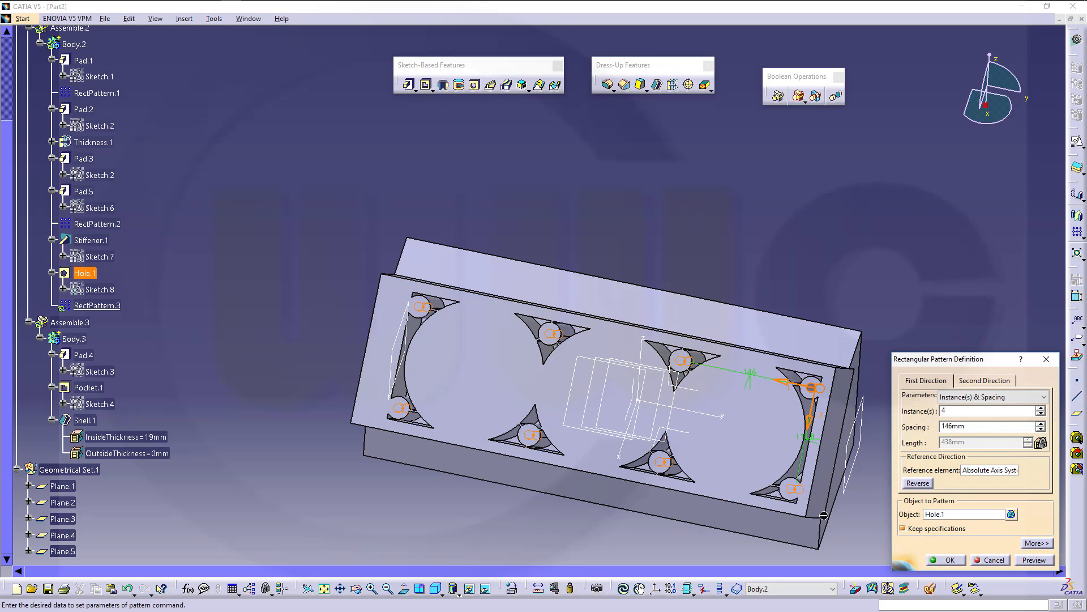
pyautogui.click(950, 561)
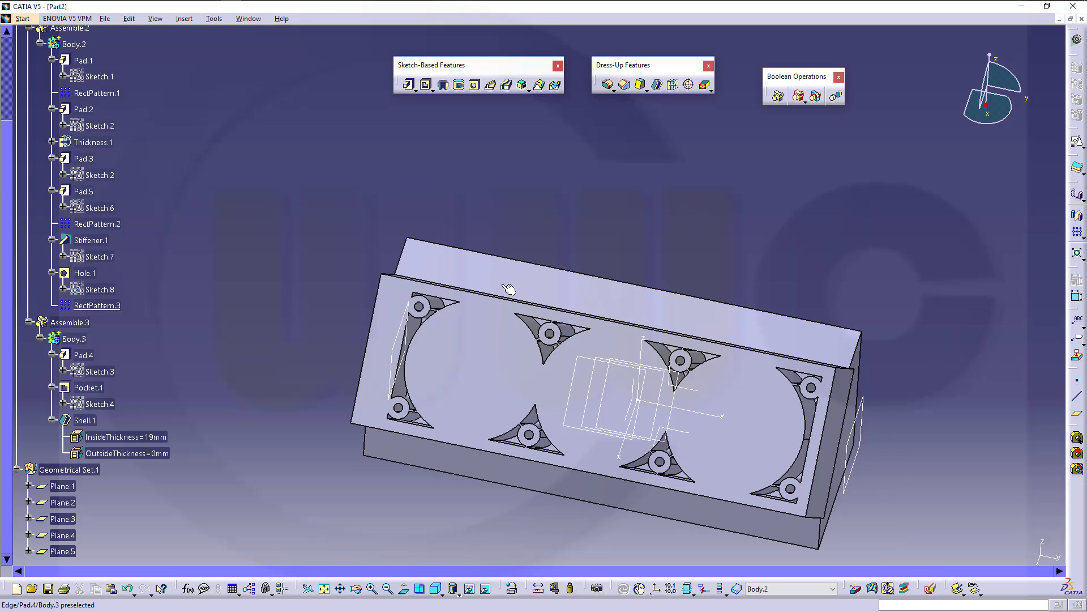
# - Add an Up To Last hole of 127 mm diameter on the front face of Body.2, concentric with the middle cylinder's arc edge
pyautogui.moveTo(509, 290); pyautogui.dragTo(492, 223, button='middle')
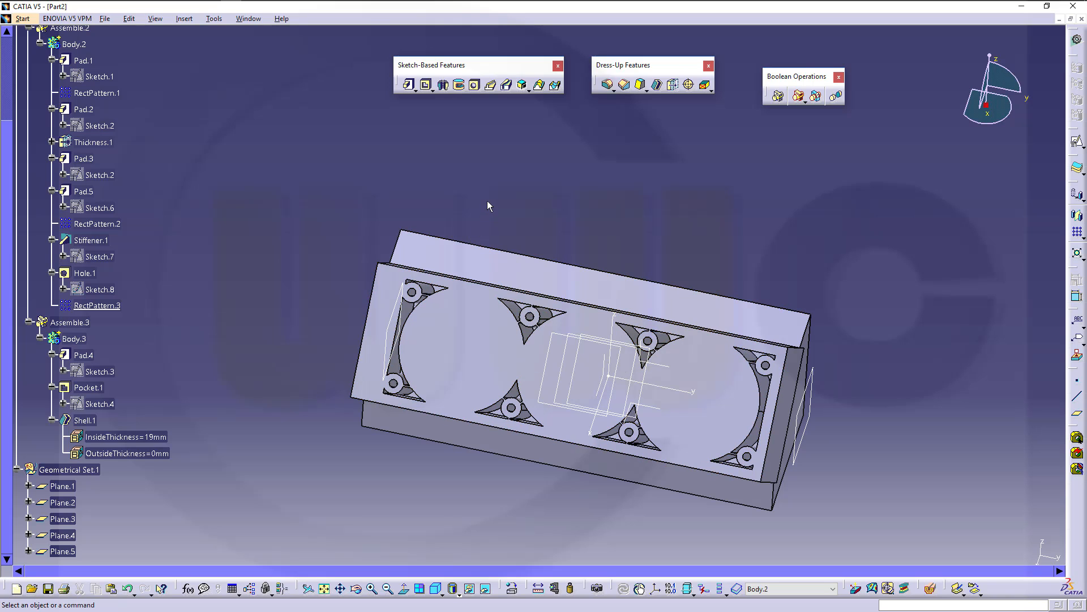
pyautogui.click(558, 319)
pyautogui.click(474, 85)
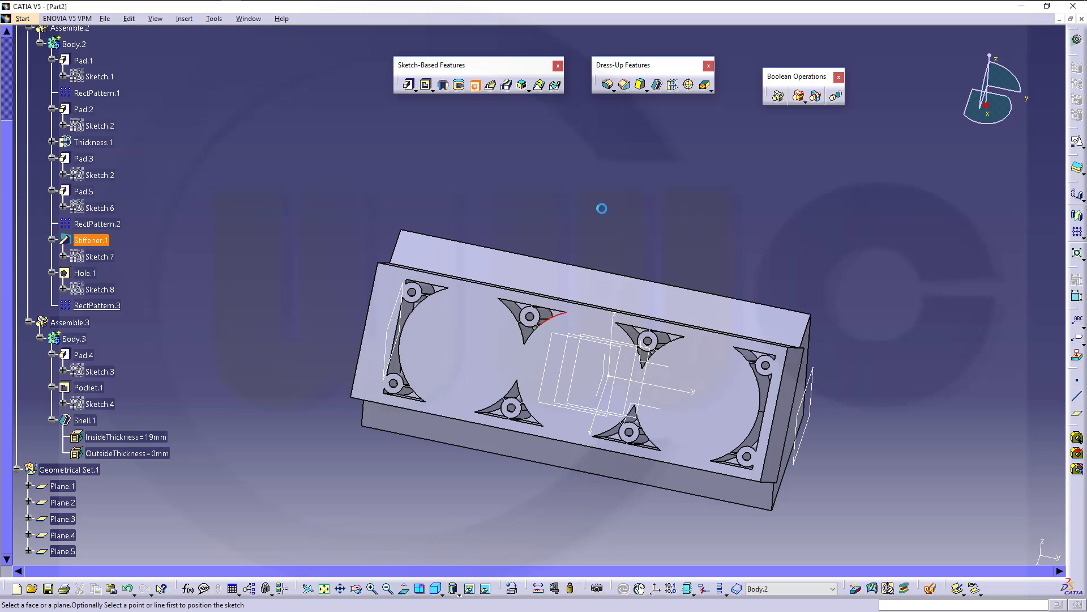
pyautogui.click(582, 372)
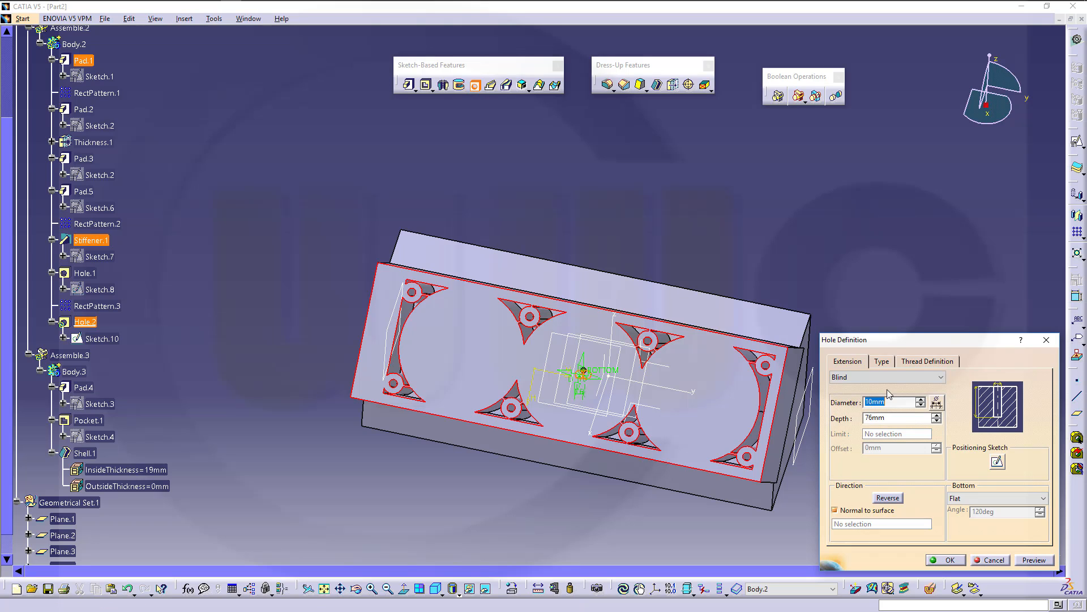
pyautogui.click(939, 377)
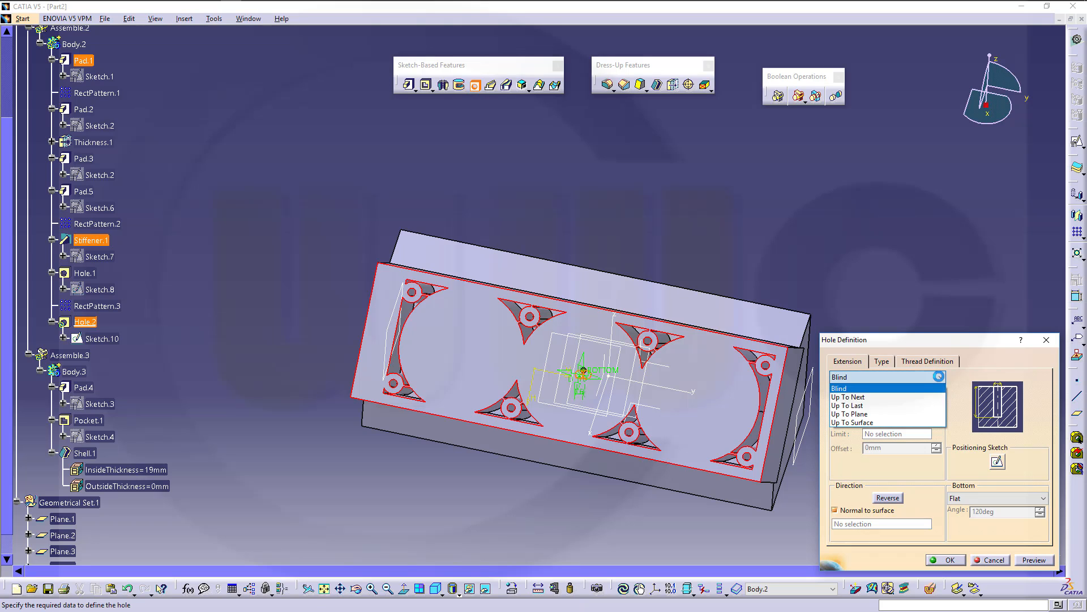
pyautogui.click(901, 406)
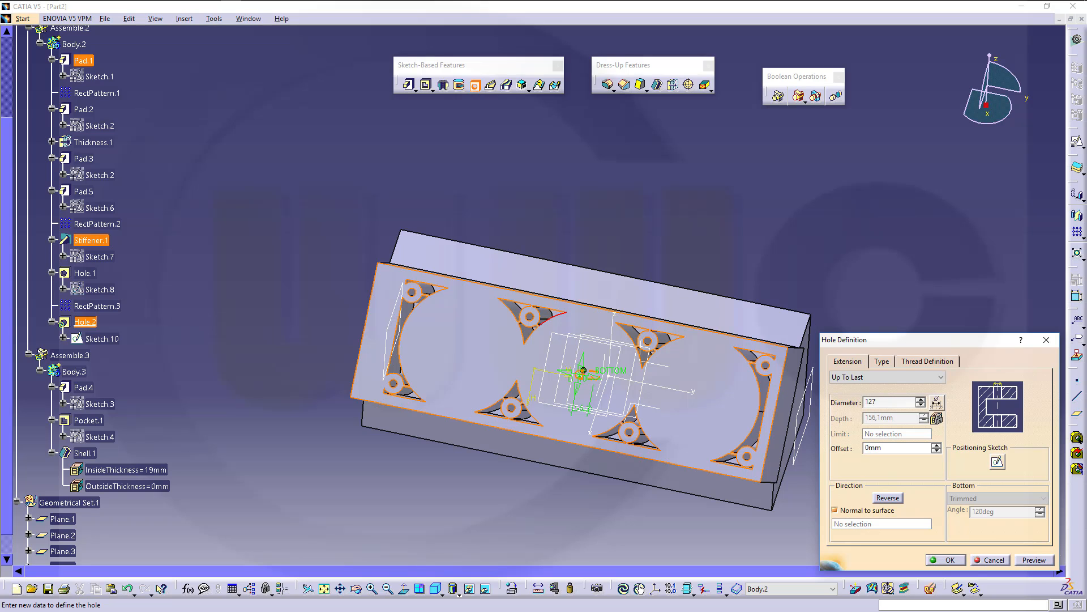
pyautogui.press('Return')
pyautogui.click(745, 168)
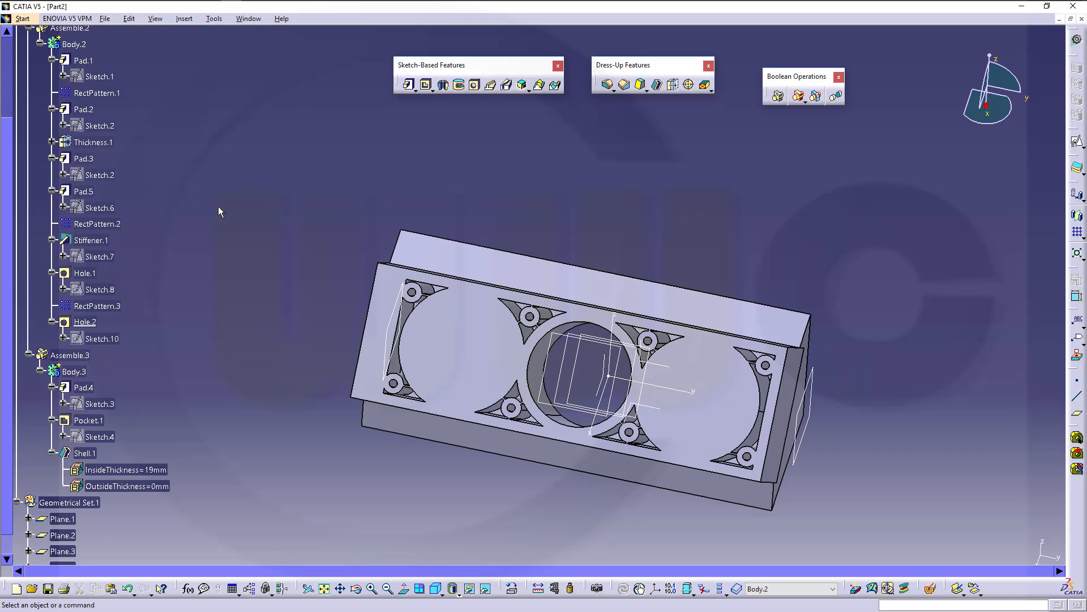
# - Paste a copy of RectPattern.1 into Body.2 and set Hole.2 as its object to pattern
pyautogui.rightClick(105, 95)
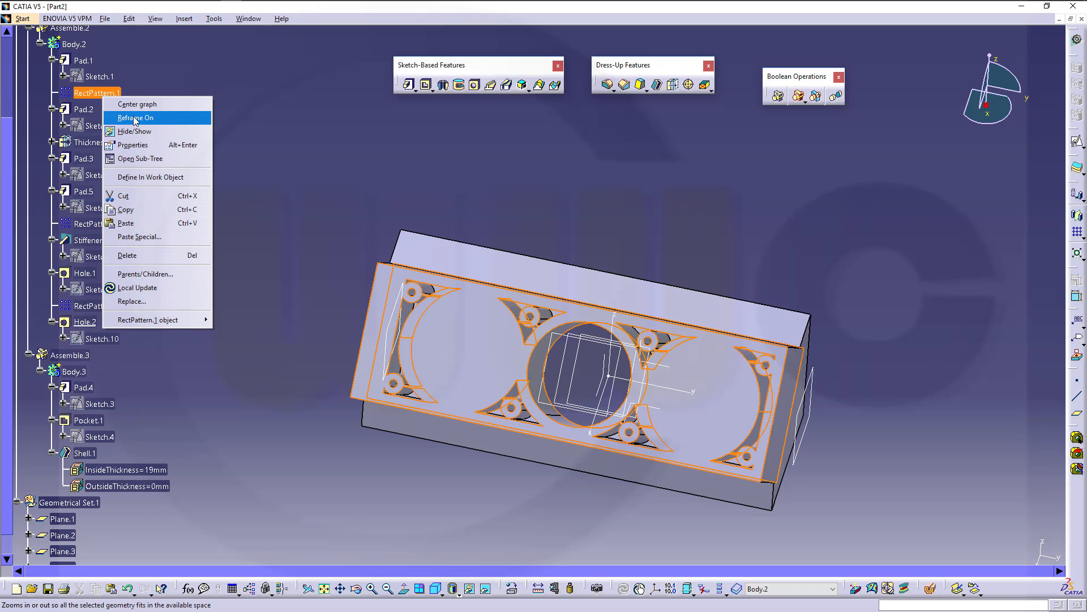
pyautogui.click(127, 209)
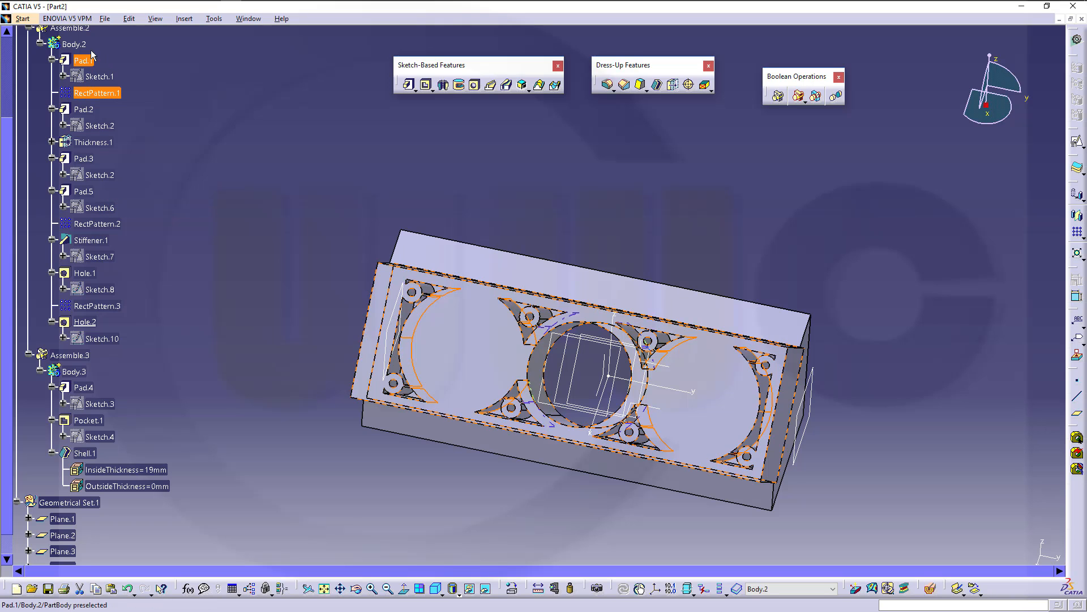
pyautogui.rightClick(88, 46)
pyautogui.click(108, 172)
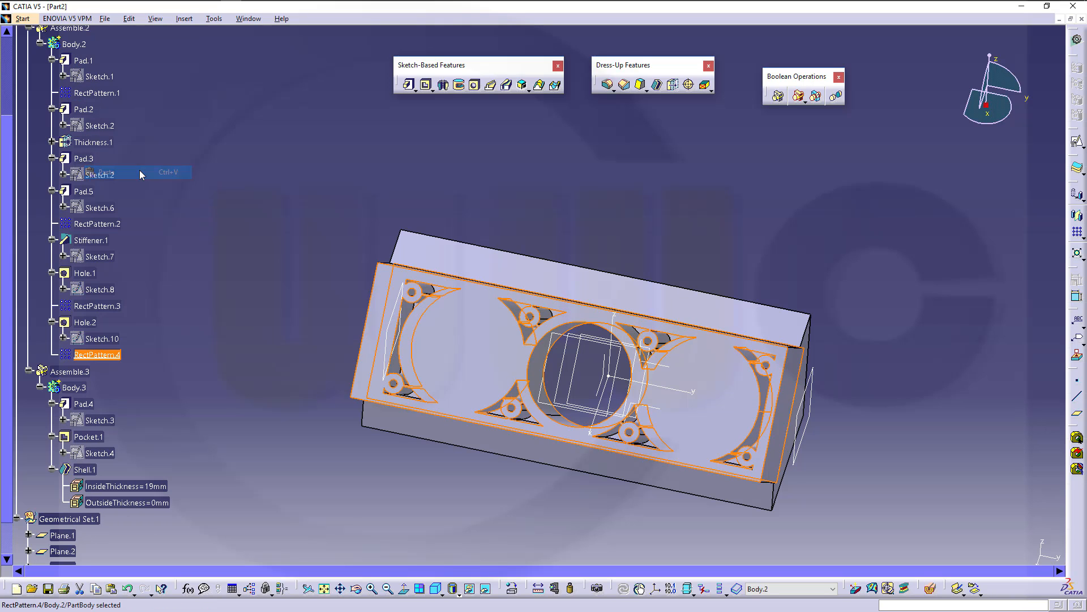
pyautogui.doubleClick(108, 355)
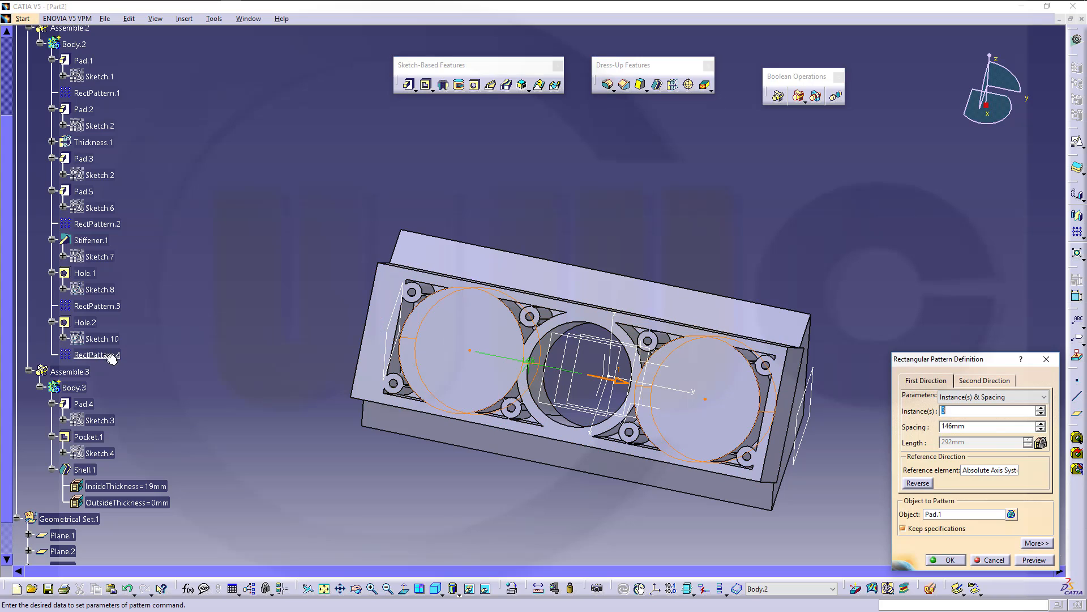
pyautogui.click(945, 516)
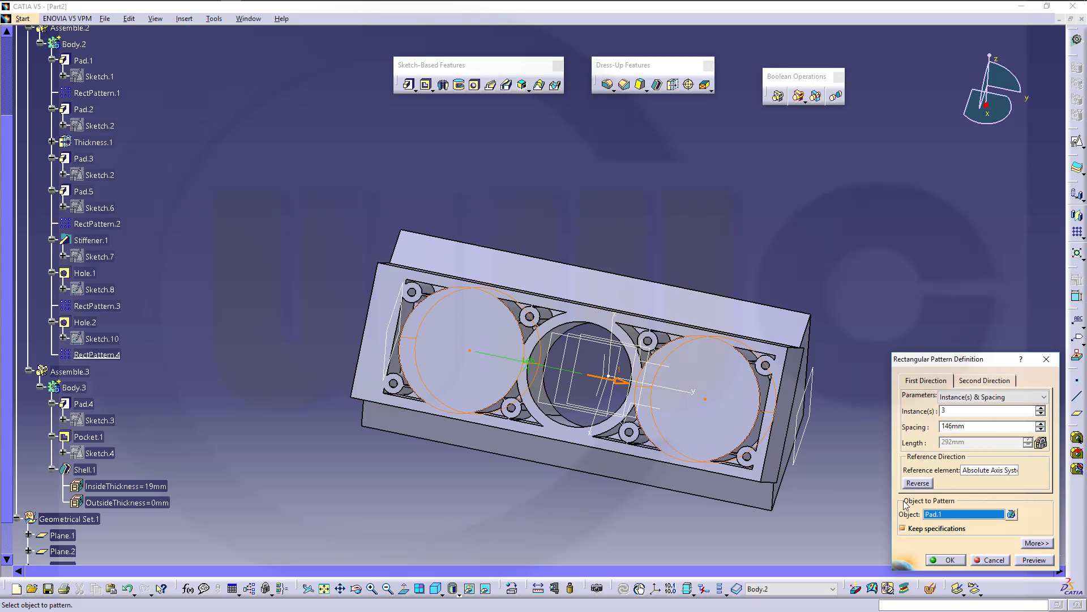
pyautogui.click(75, 323)
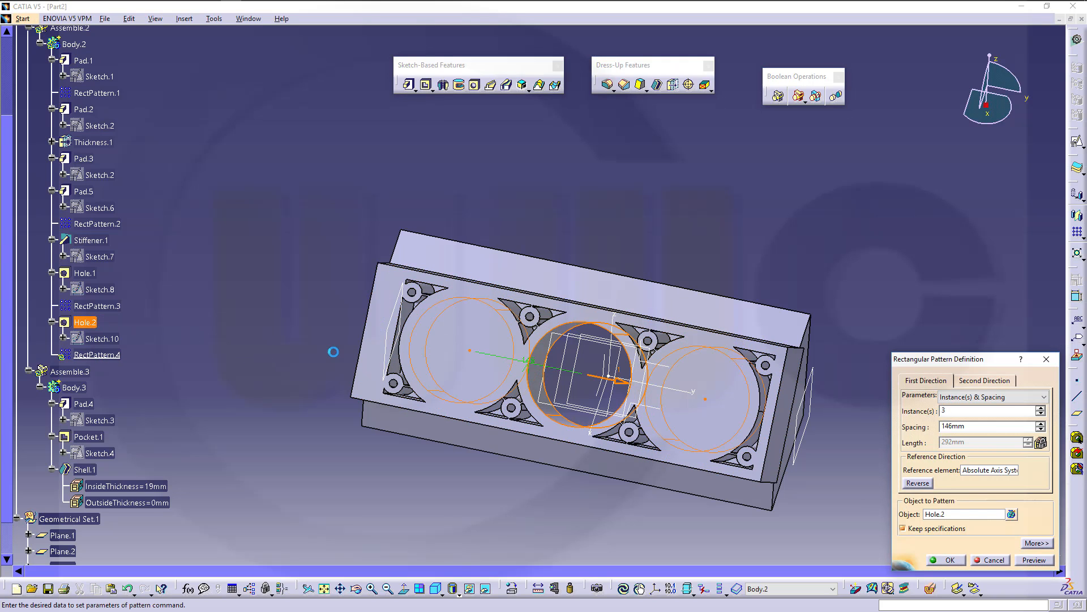
pyautogui.click(946, 559)
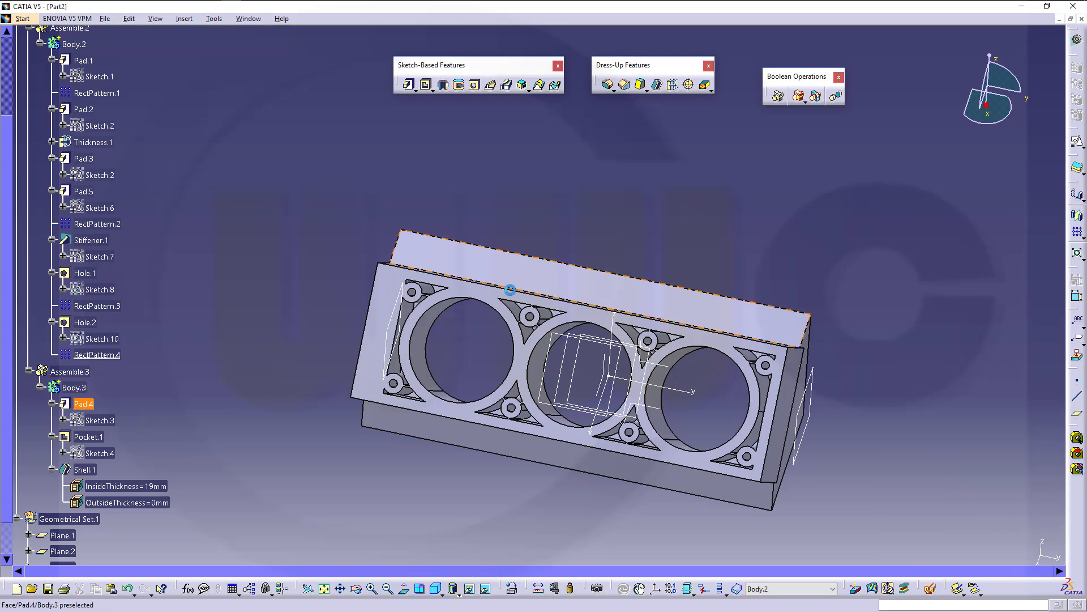
# - Define PartBody as the in-work object
pyautogui.moveTo(578, 294); pyautogui.dragTo(539, 363, button='middle')
pyautogui.scroll(3, 173, 230)
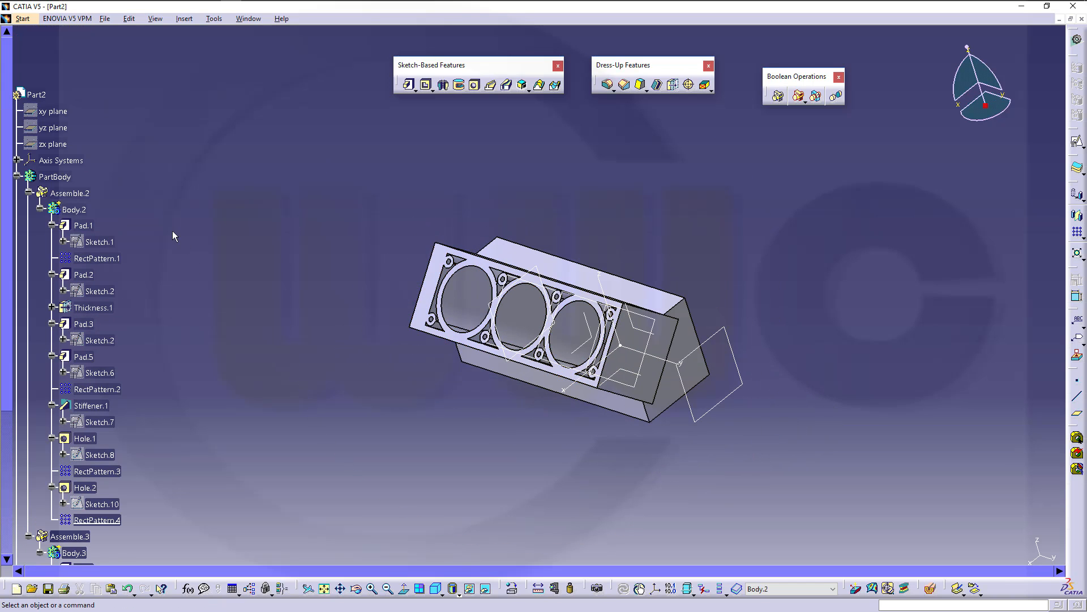
pyautogui.rightClick(72, 177)
pyautogui.click(106, 255)
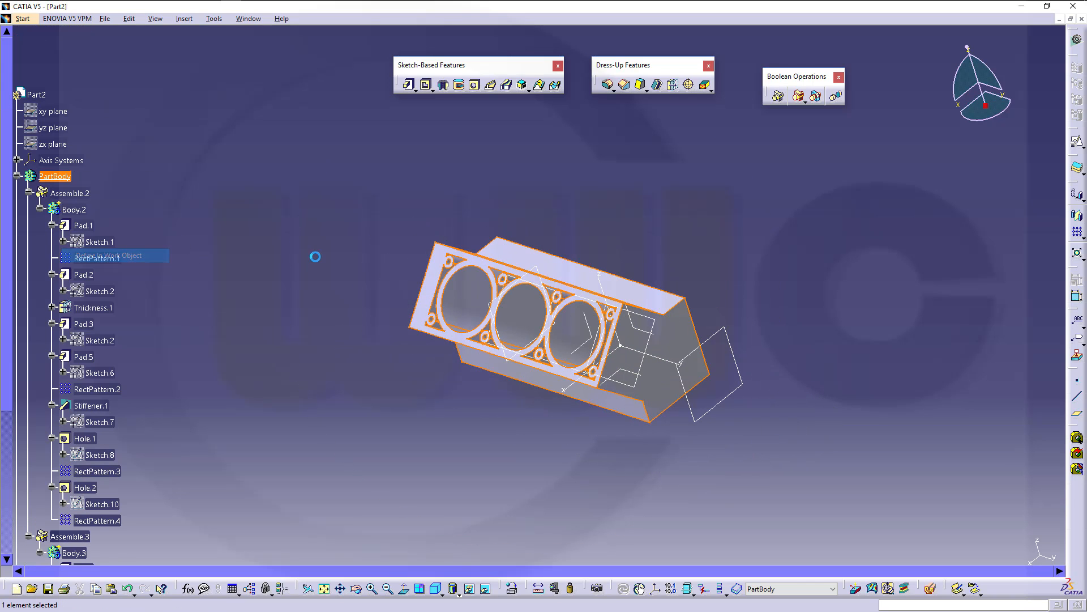
# - Hide Geometrical Set.1 with its reference planes
pyautogui.moveTo(566, 340); pyautogui.dragTo(566, 362, button='middle')
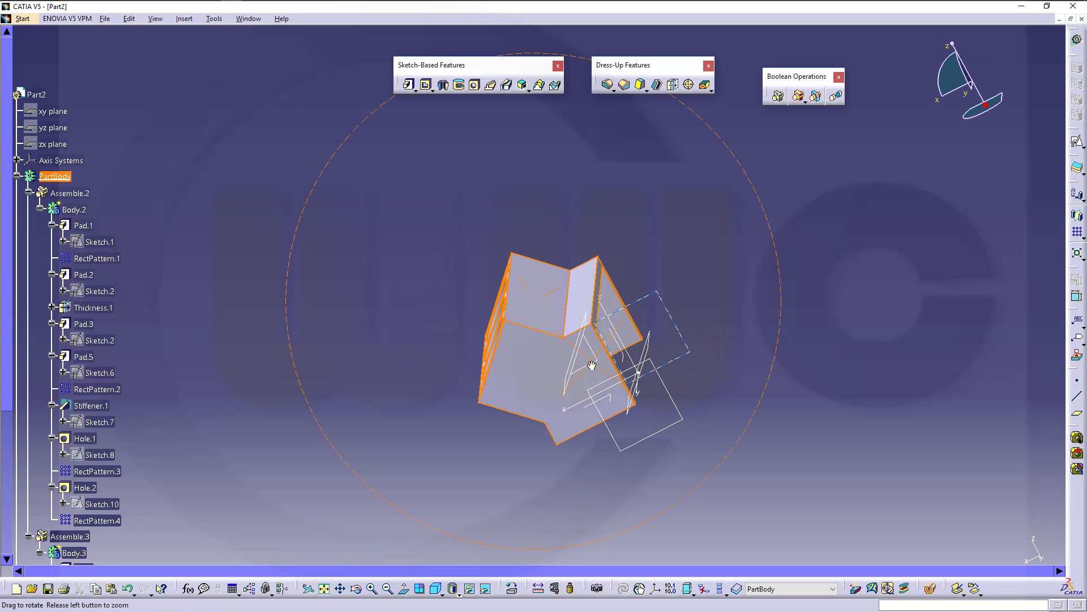
pyautogui.scroll(-8, 170, 343)
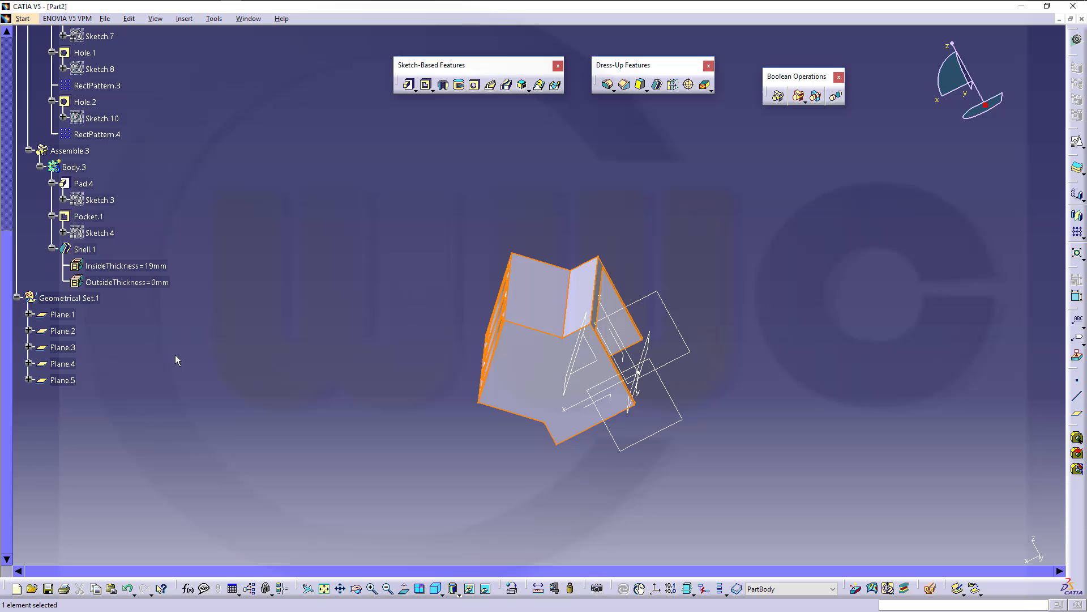
pyautogui.rightClick(76, 299)
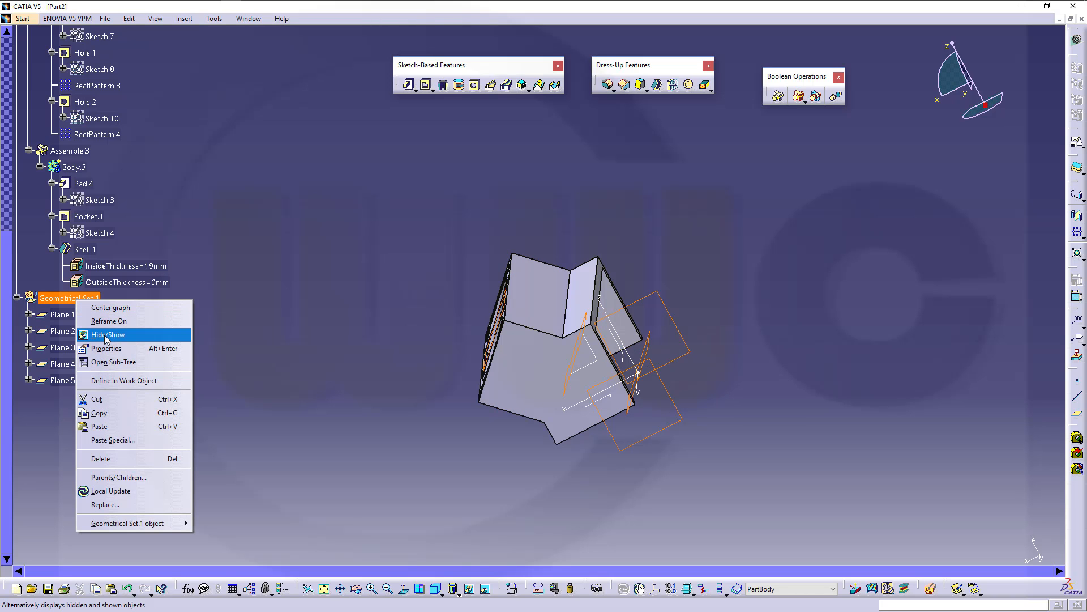
pyautogui.click(107, 334)
# - Round the two concave edges where Body.2 and Body.3 meet with a 50 mm edge fillet
pyautogui.moveTo(359, 296); pyautogui.dragTo(558, 425, button='middle')
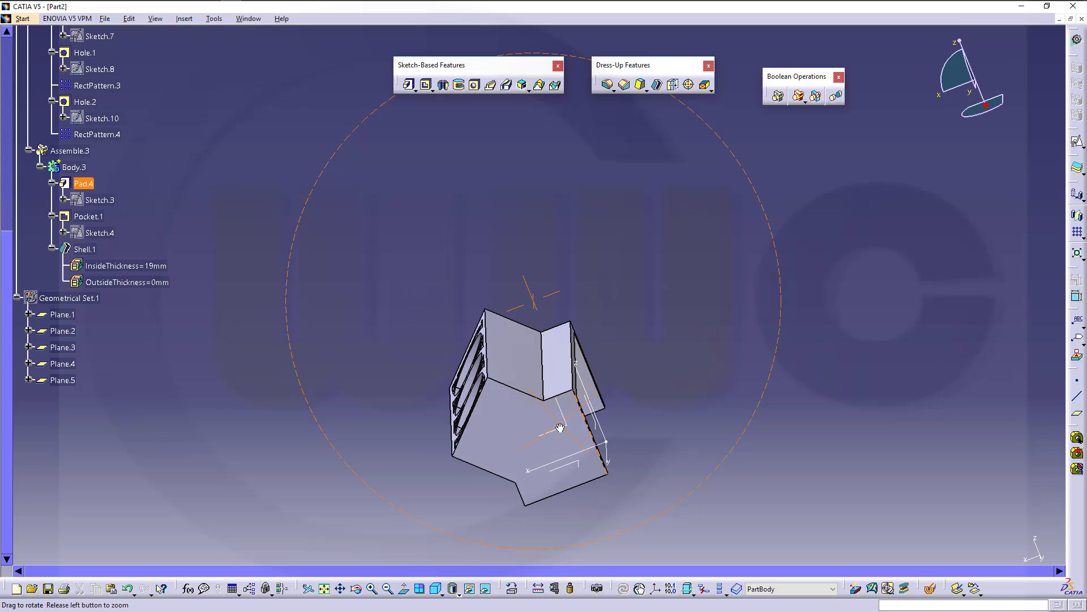
pyautogui.click(608, 85)
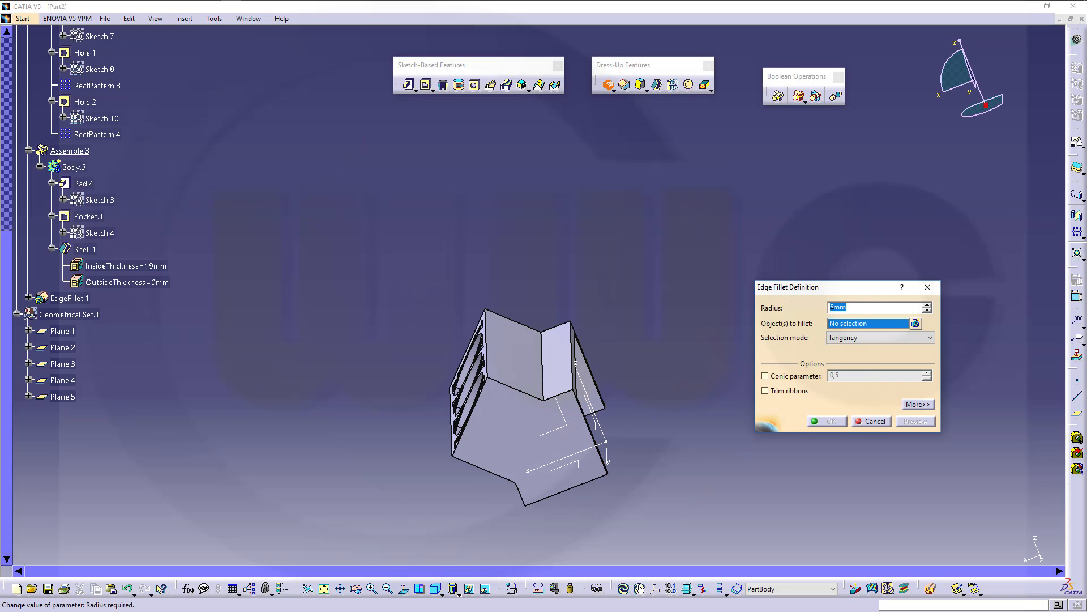
pyautogui.write('50')
pyautogui.press('Return')
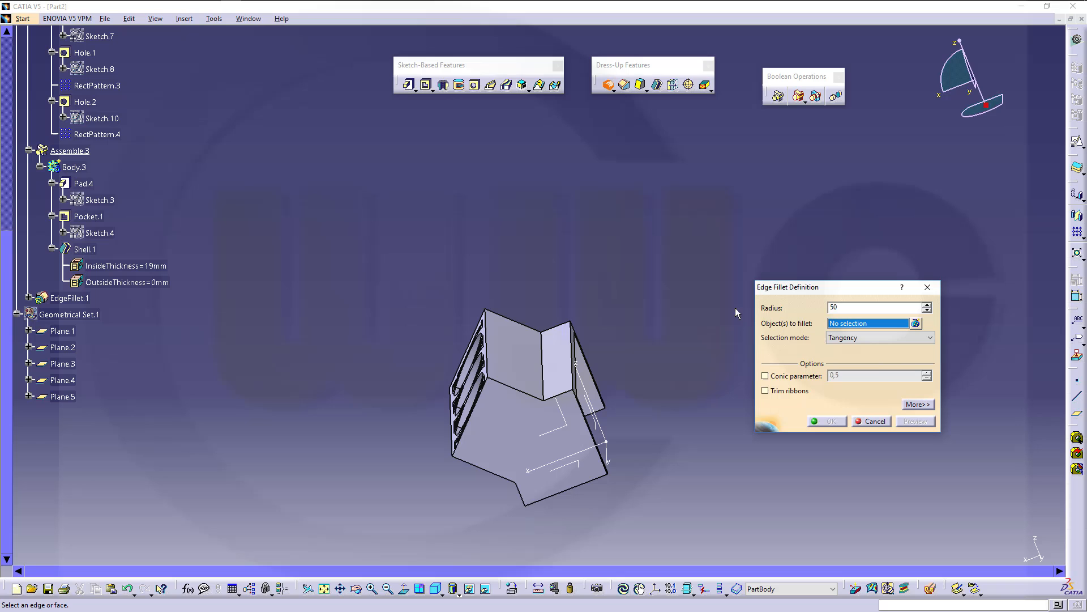
pyautogui.click(544, 367)
pyautogui.moveTo(543, 477); pyautogui.dragTo(551, 286, button='middle')
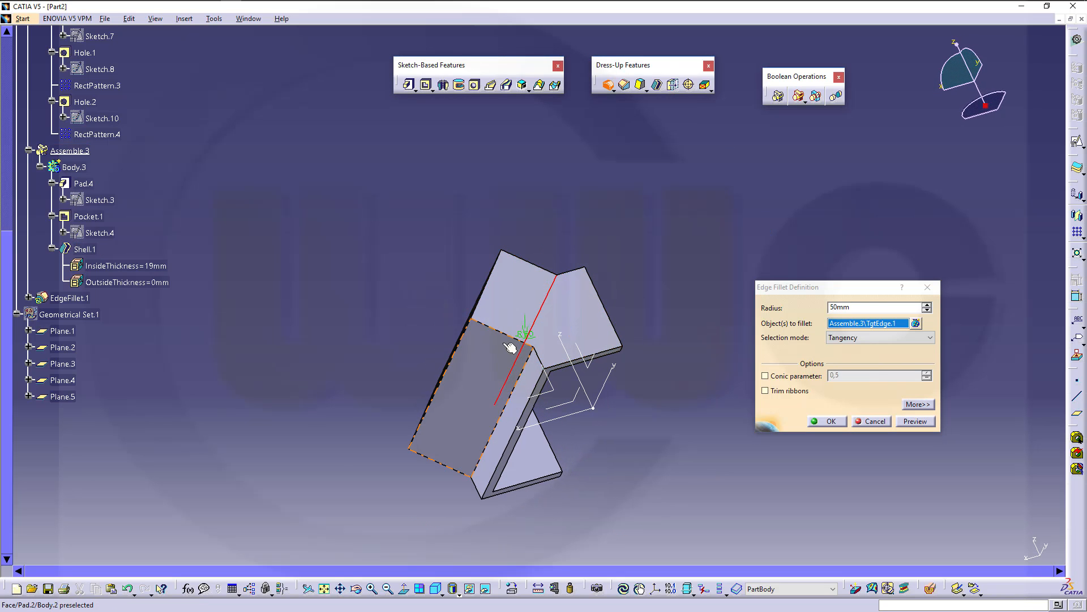
pyautogui.click(520, 378)
pyautogui.click(831, 422)
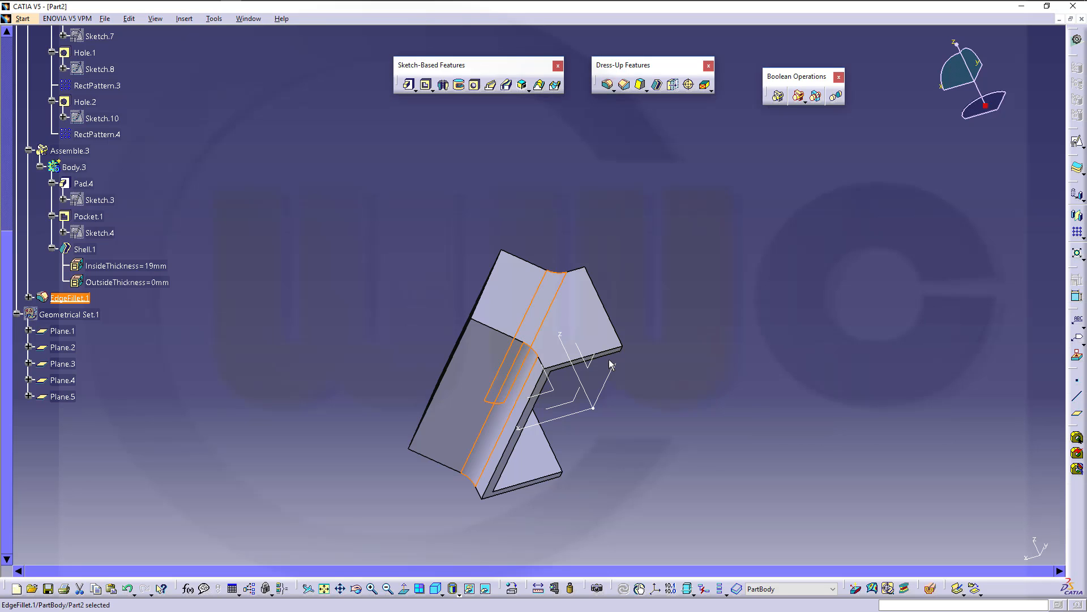
# - Round the four outer edges along the block's two end faces with a 25 mm edge fillet
pyautogui.moveTo(609, 359); pyautogui.dragTo(643, 333, button='middle')
pyautogui.click(608, 84)
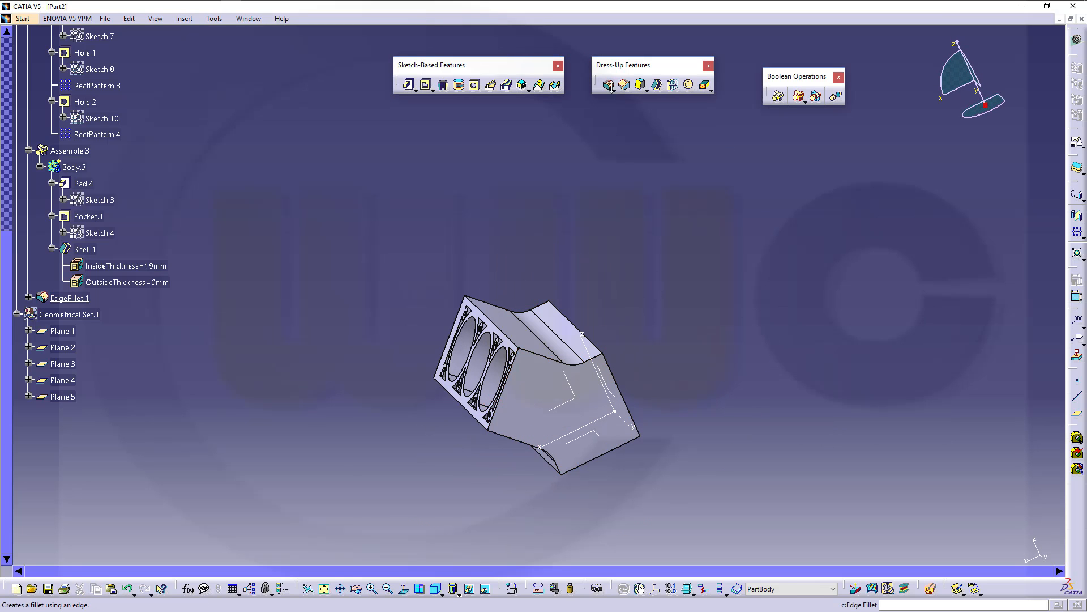
pyautogui.write('25')
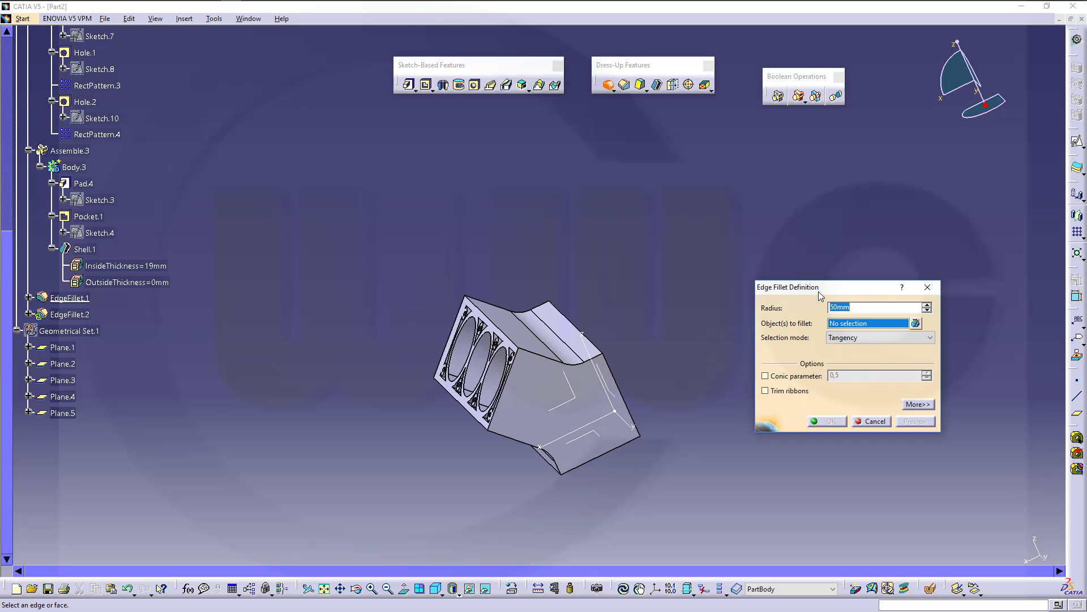
pyautogui.click(601, 357)
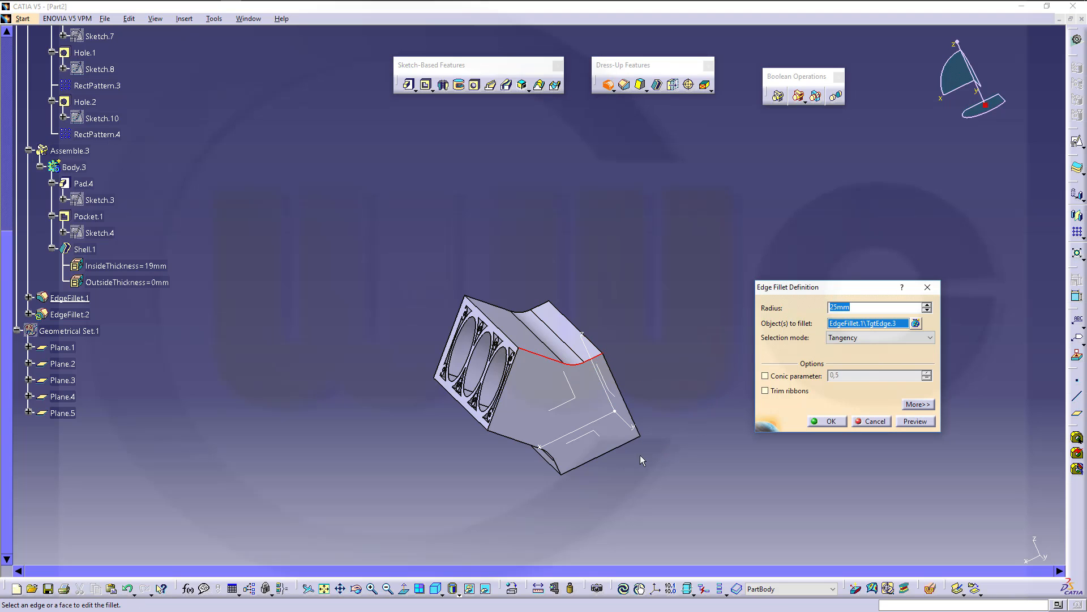
pyautogui.click(561, 469)
pyautogui.click(545, 304)
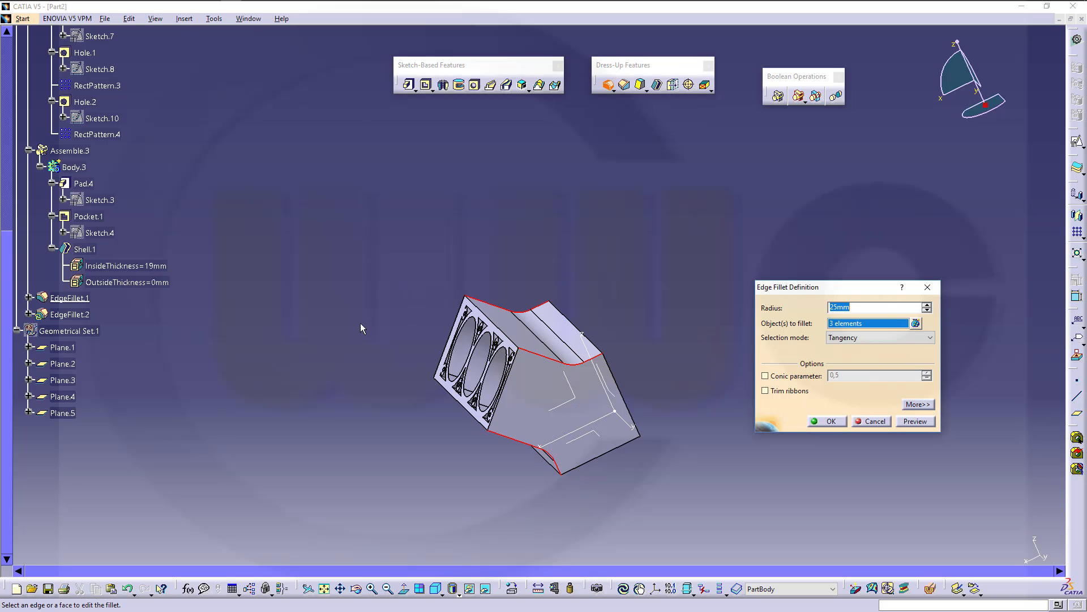
pyautogui.moveTo(360, 323); pyautogui.dragTo(723, 293, button='middle')
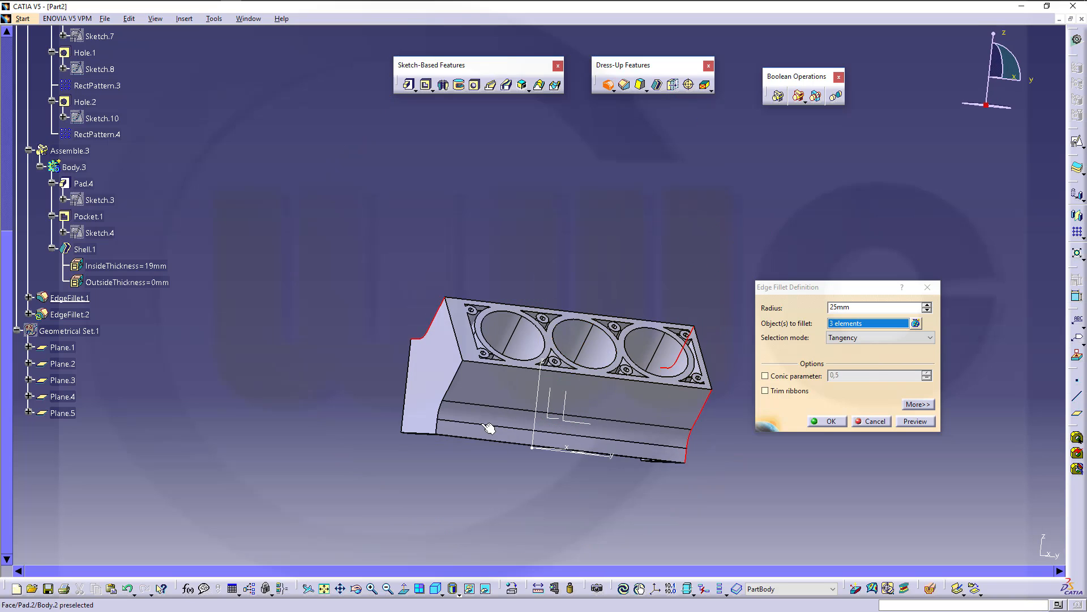
pyautogui.click(444, 433)
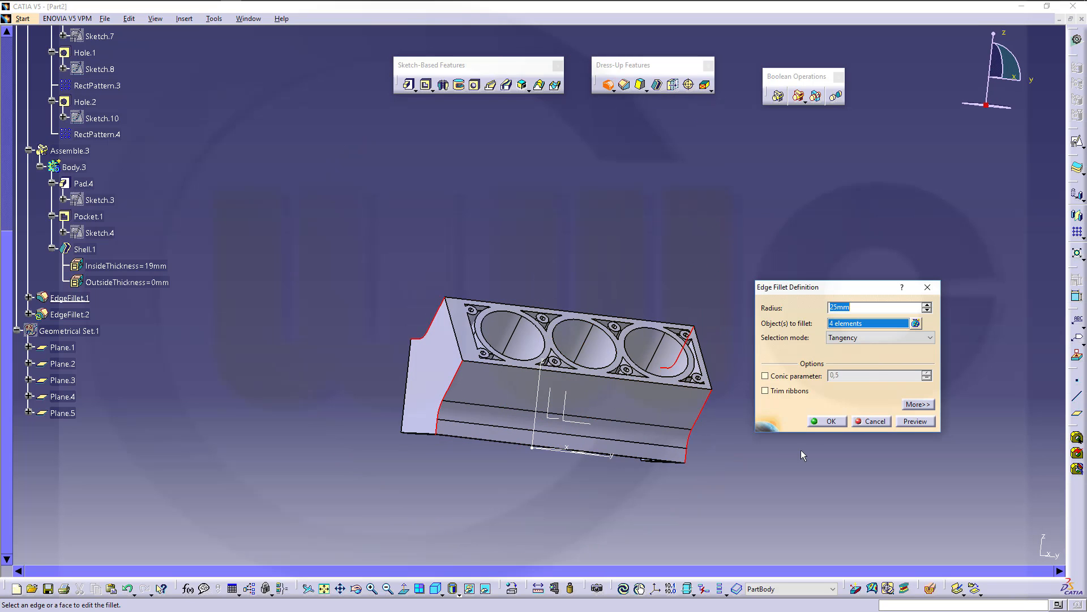
pyautogui.click(828, 422)
# - Round the long inner edge of the shelled cavity beside the cylinder bores with a 12.7 mm edge fillet
pyautogui.moveTo(593, 260); pyautogui.dragTo(603, 120, button='middle')
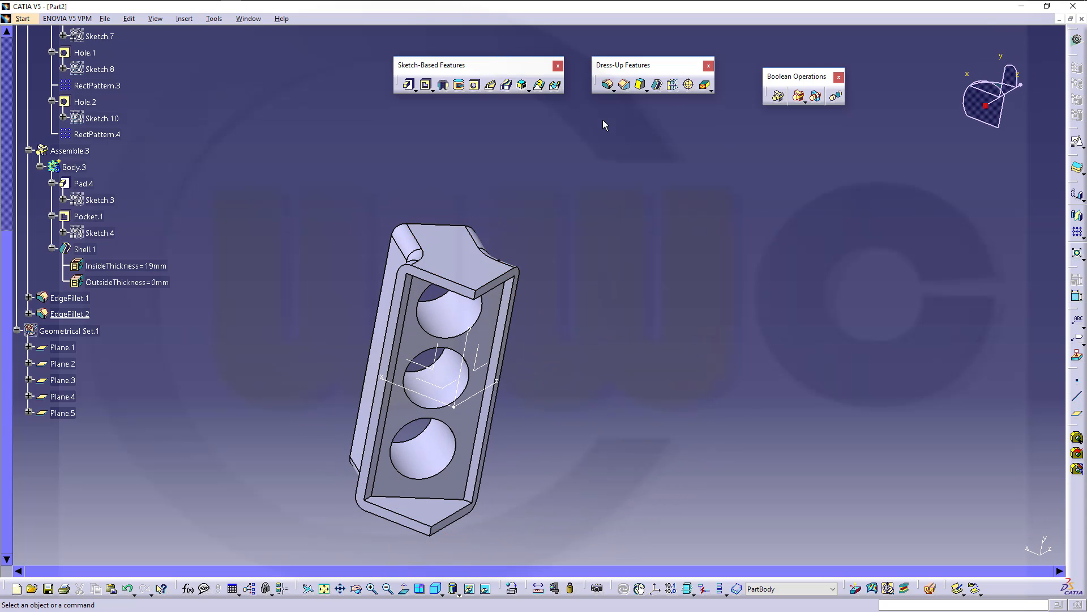
pyautogui.click(607, 85)
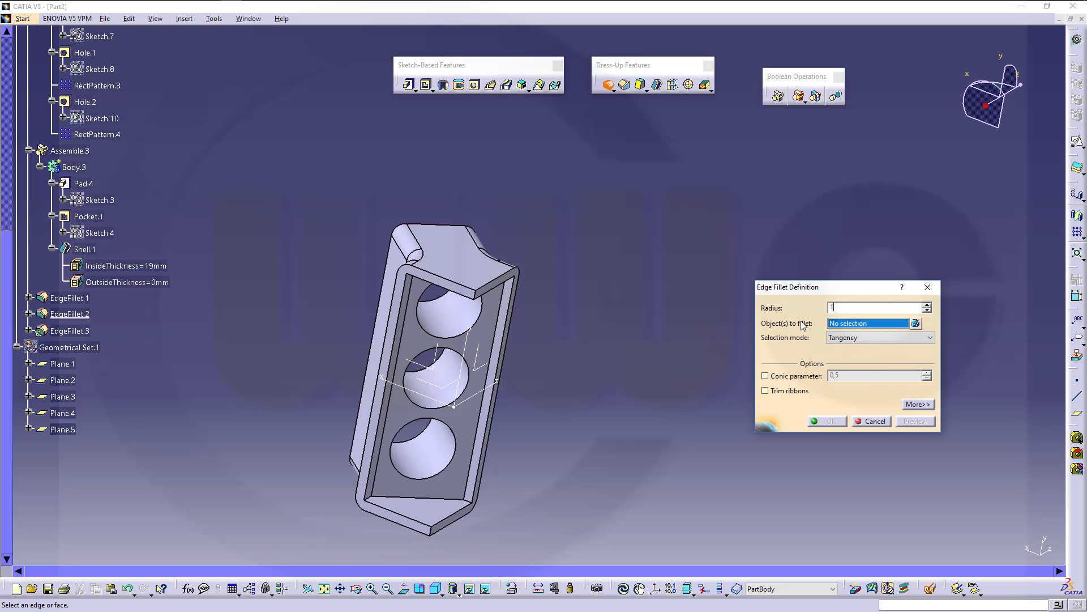
pyautogui.click(475, 438)
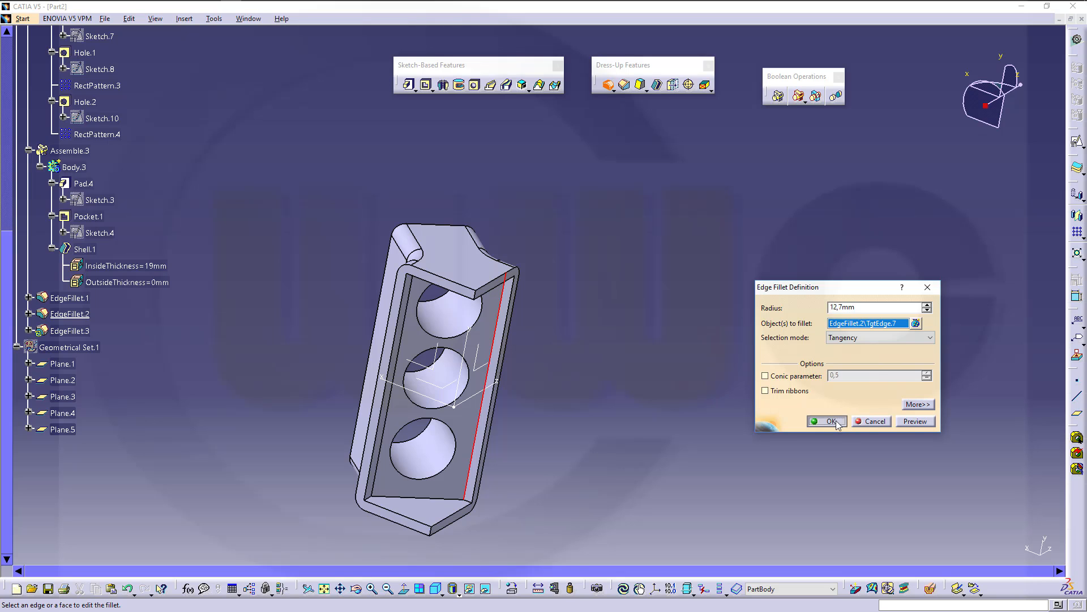
pyautogui.click(828, 421)
# - Fillet the two short corner edges at opposite ends of the shelled cavity with a 12 mm radius
pyautogui.click(608, 85)
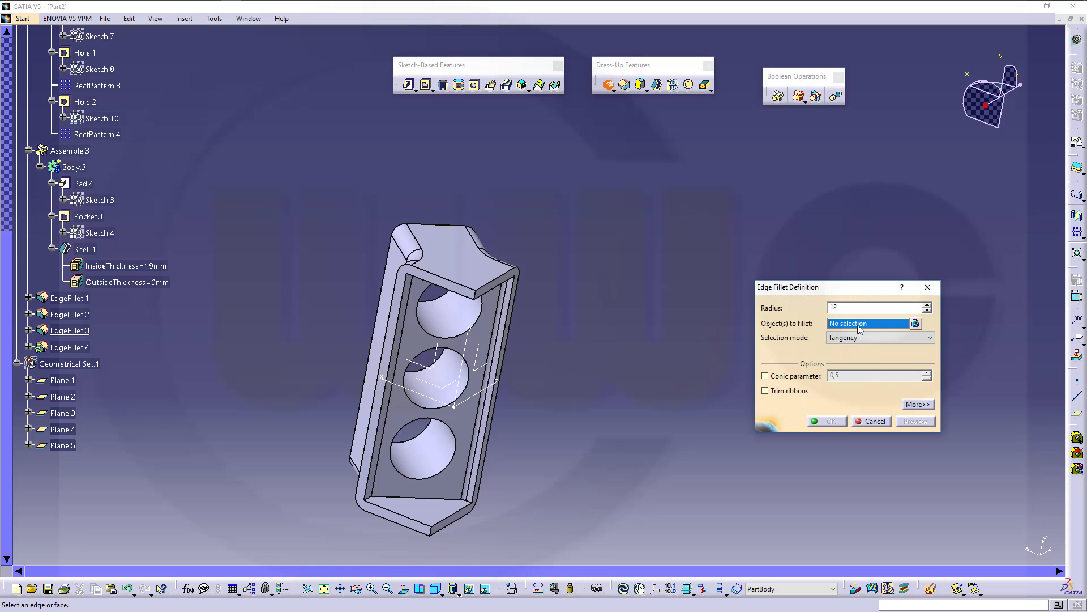
pyautogui.moveTo(431, 510); pyautogui.dragTo(703, 302, button='middle')
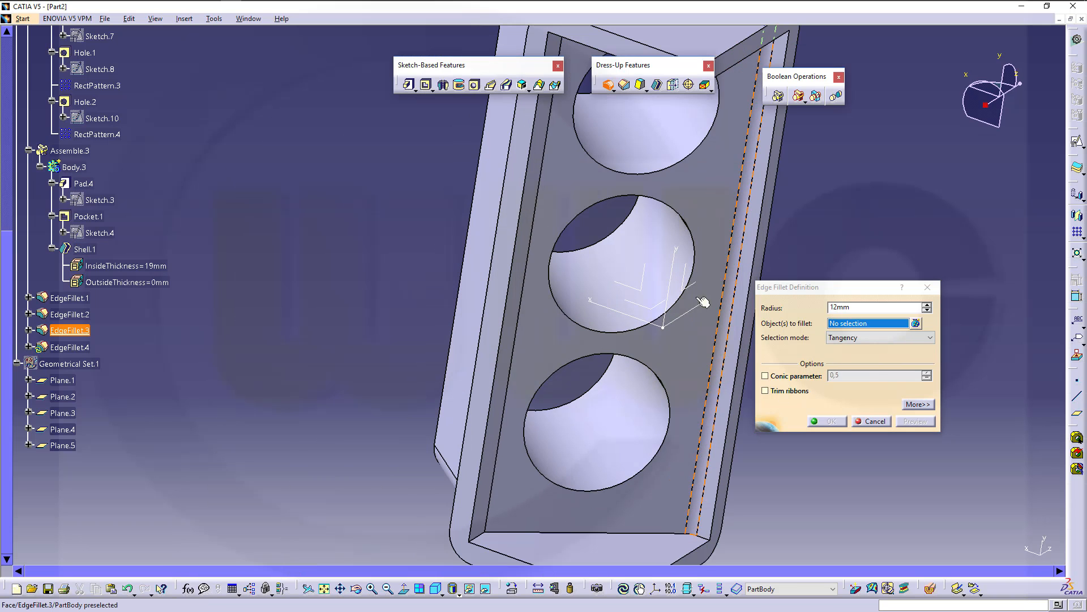
pyautogui.click(478, 538)
pyautogui.moveTo(471, 371); pyautogui.dragTo(540, 368, button='middle')
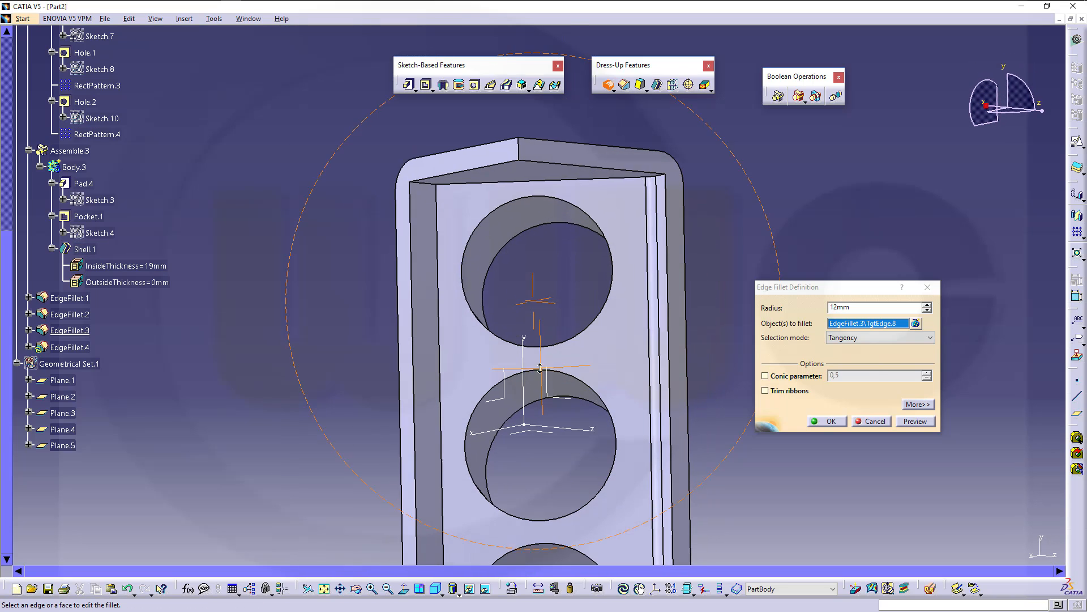
pyautogui.click(430, 182)
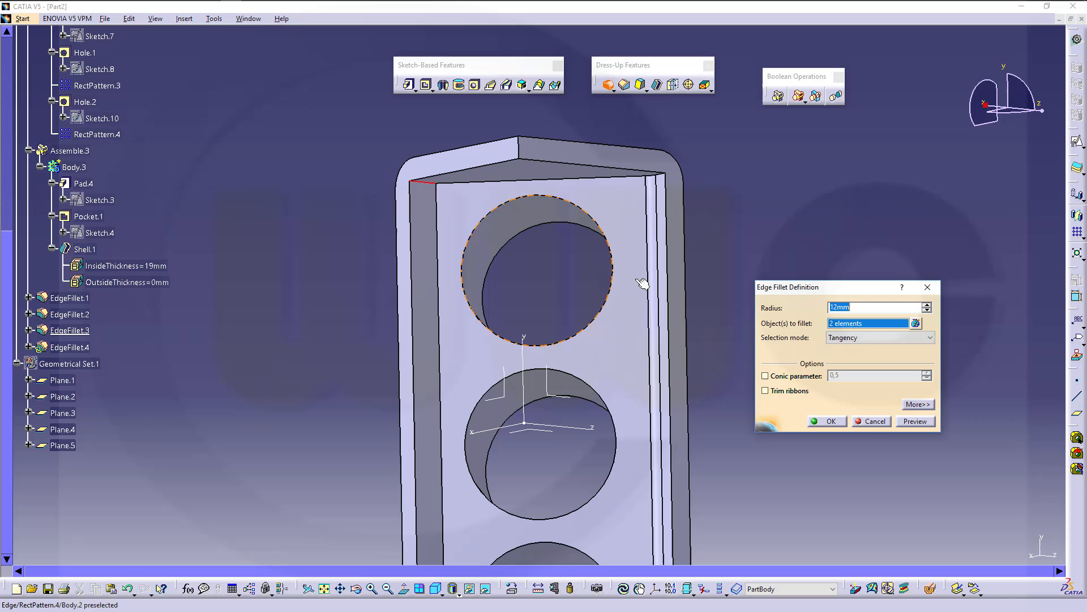
pyautogui.click(828, 421)
# - Round the tangent perimeter edge of the cavity's bored inner face with a 6 mm edge fillet, leaving the bore edges out
pyautogui.moveTo(498, 357); pyautogui.dragTo(480, 371, button='middle')
pyautogui.click(718, 308)
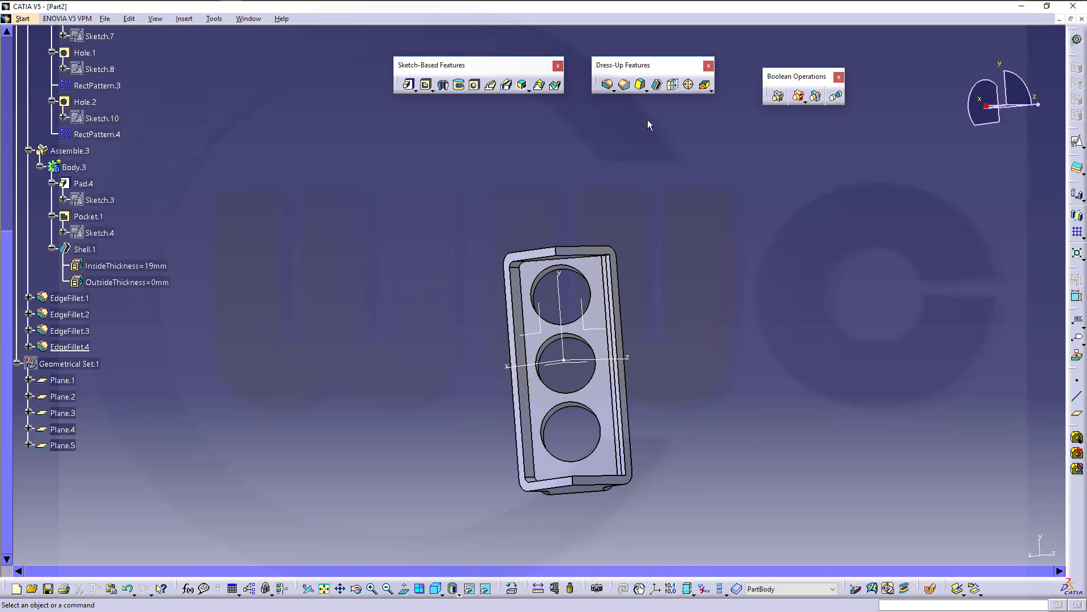
pyautogui.click(610, 86)
pyautogui.write('6')
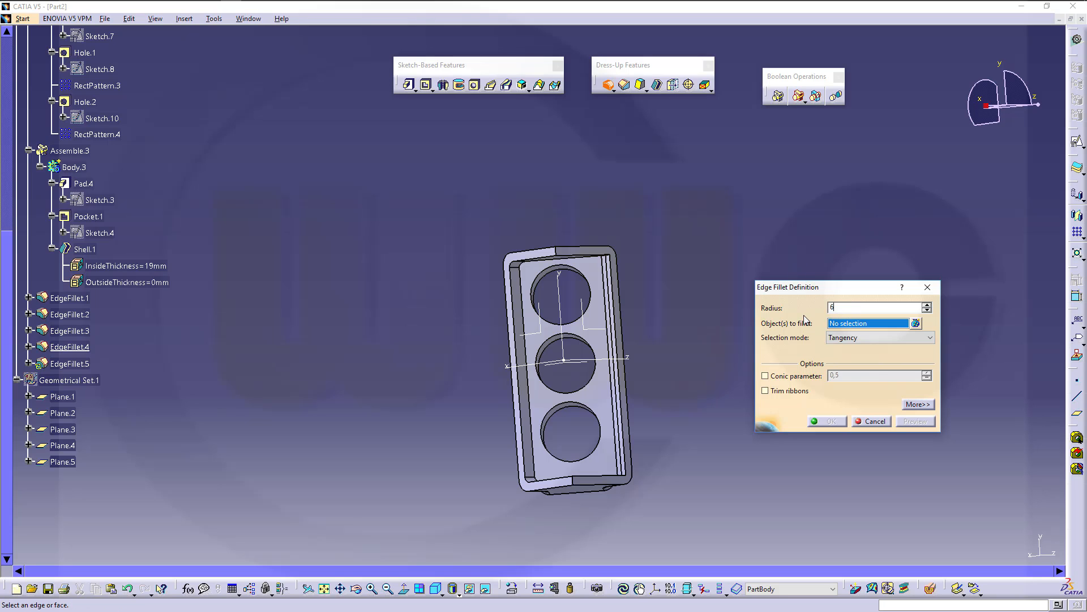
pyautogui.click(541, 456)
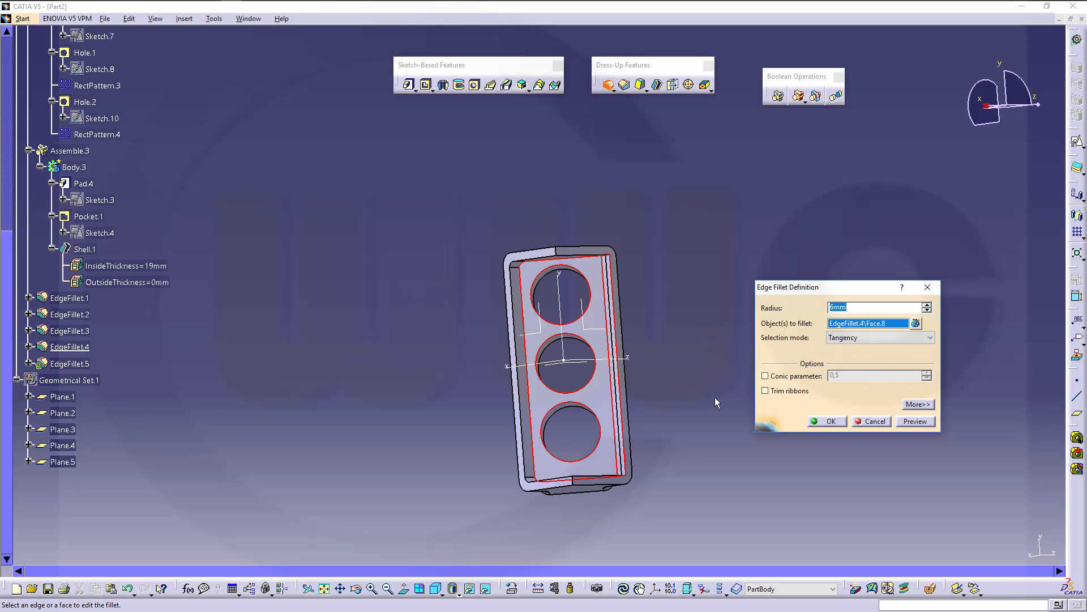
pyautogui.click(917, 322)
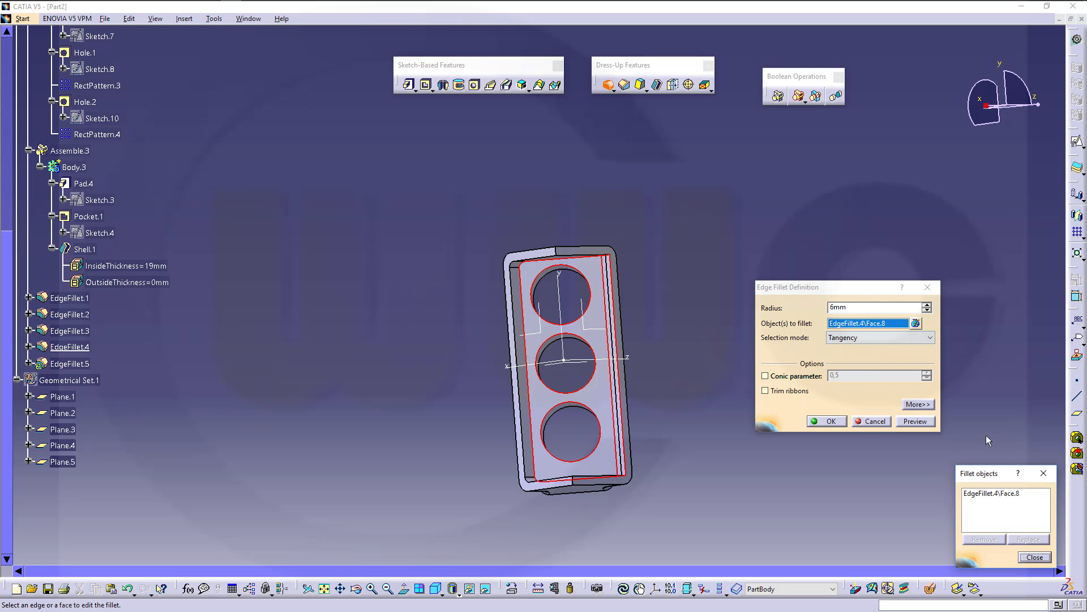
pyautogui.click(969, 494)
pyautogui.click(994, 540)
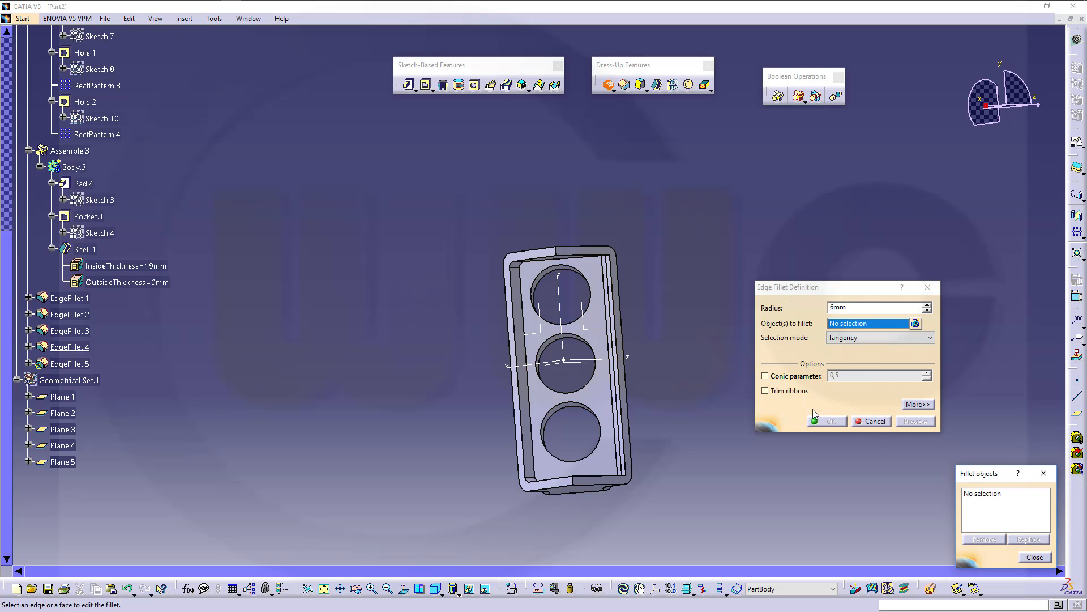
pyautogui.click(529, 319)
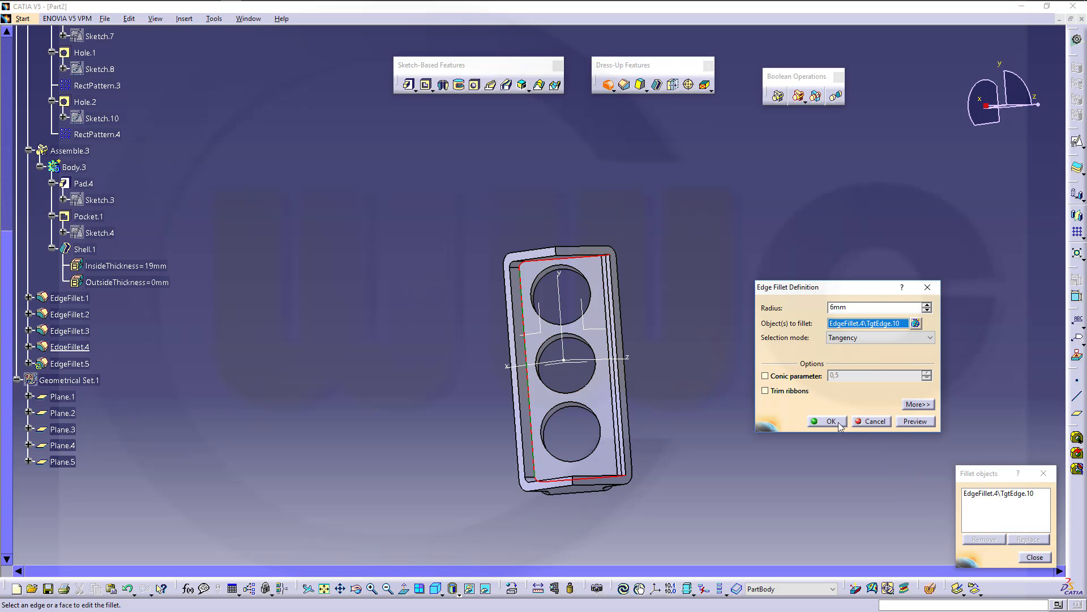
pyautogui.click(1035, 557)
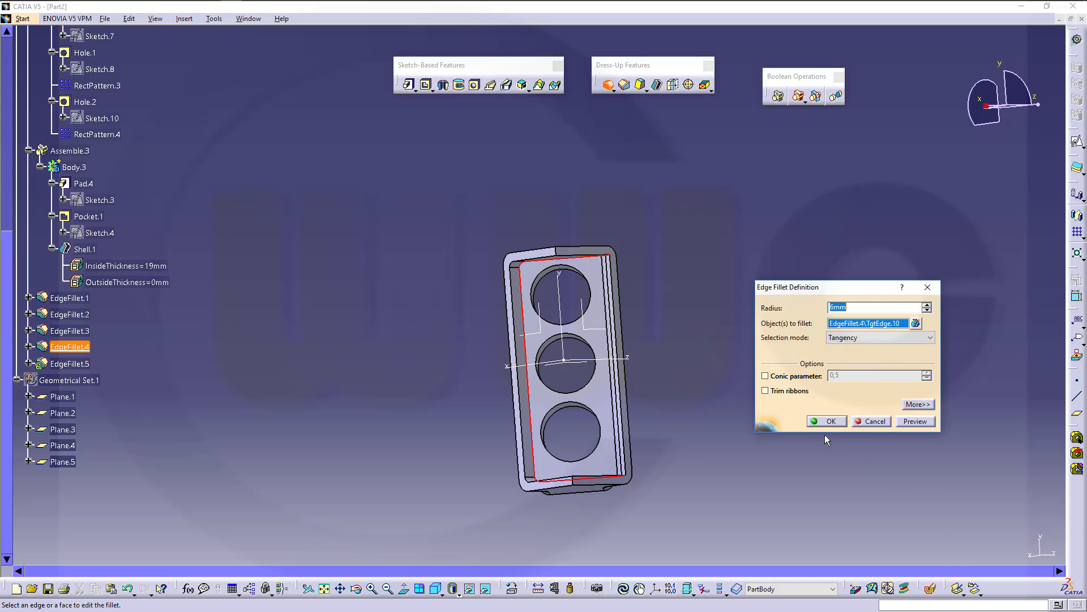
pyautogui.click(828, 423)
# - Set up a circular pattern of the current solid as a complete crown with 2 instances
pyautogui.moveTo(472, 333); pyautogui.dragTo(612, 388, button='middle')
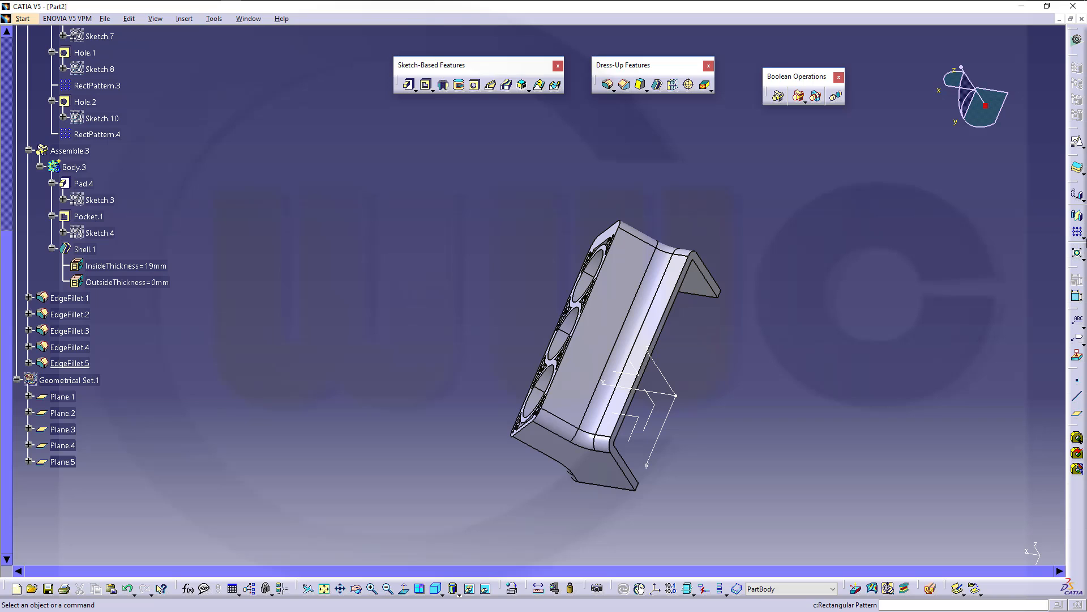
pyautogui.click(1082, 237)
pyautogui.click(1060, 250)
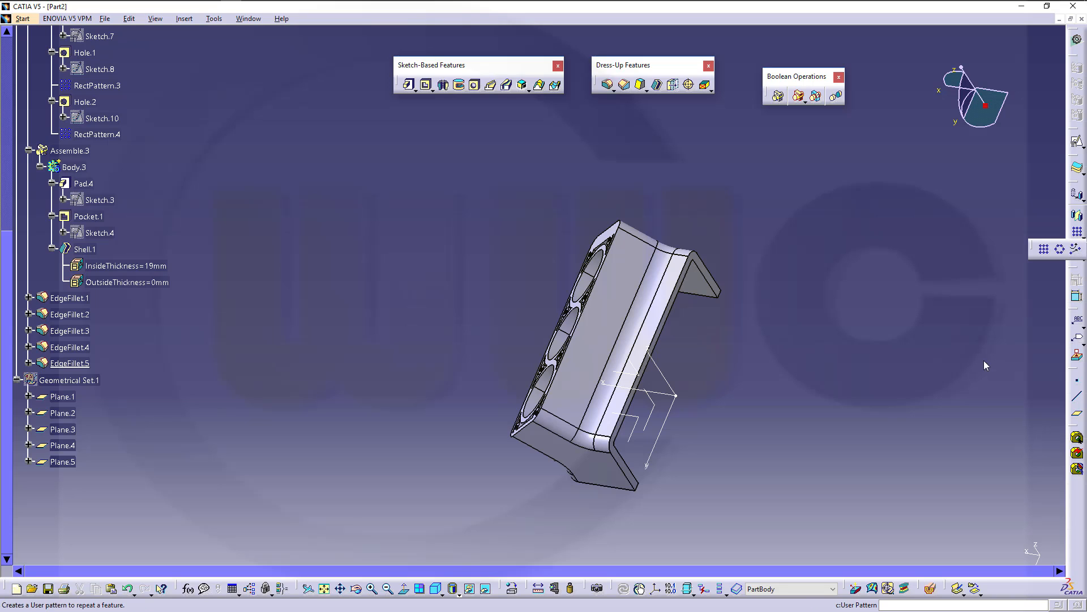
pyautogui.moveTo(760, 244); pyautogui.dragTo(672, 242, button='middle')
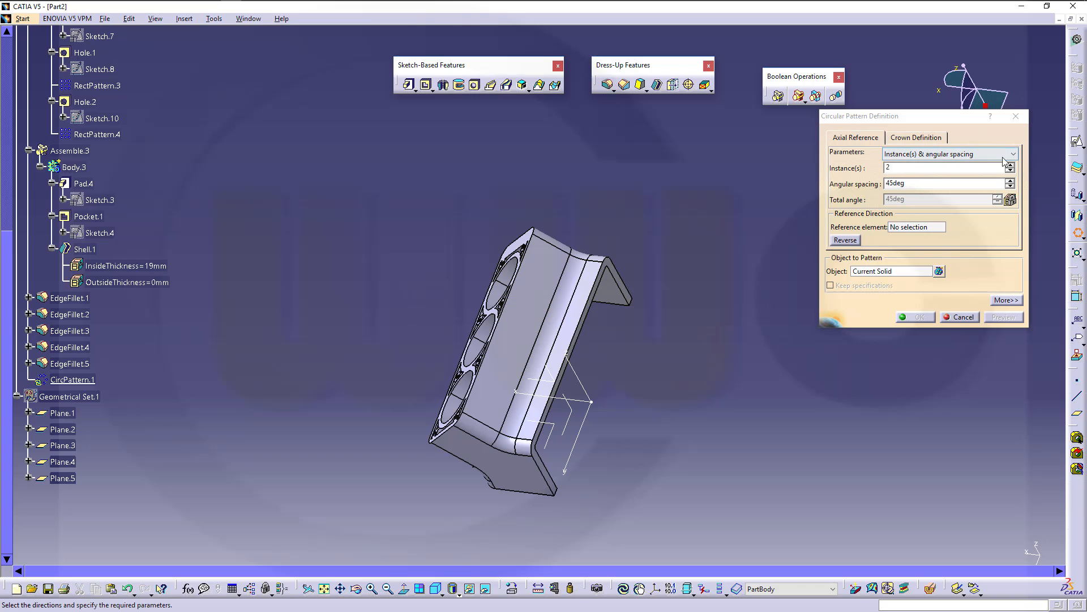
pyautogui.click(927, 161)
pyautogui.click(910, 193)
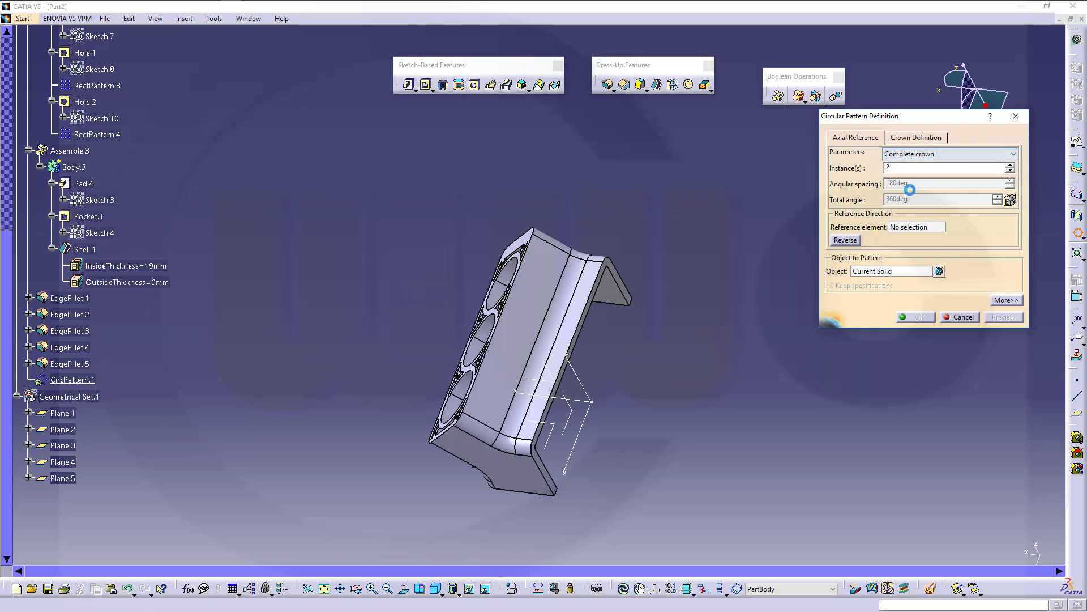
# - Create a Point-Direction line as the pattern's reference element, based on a new coordinate point at X 0, Y -12.7, Z 0 mm
pyautogui.rightClick(920, 226)
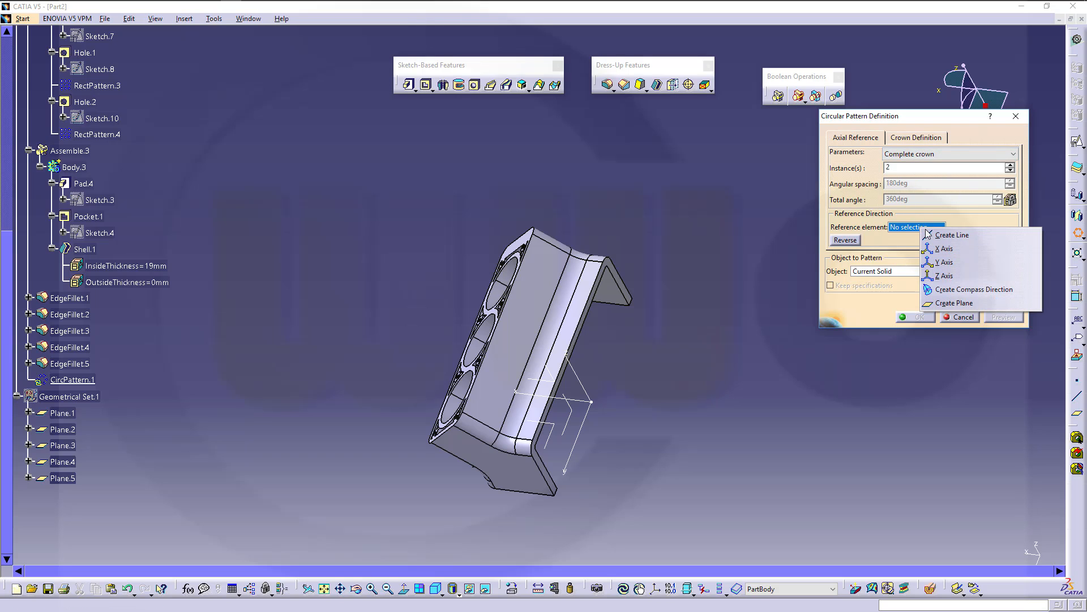
pyautogui.click(943, 235)
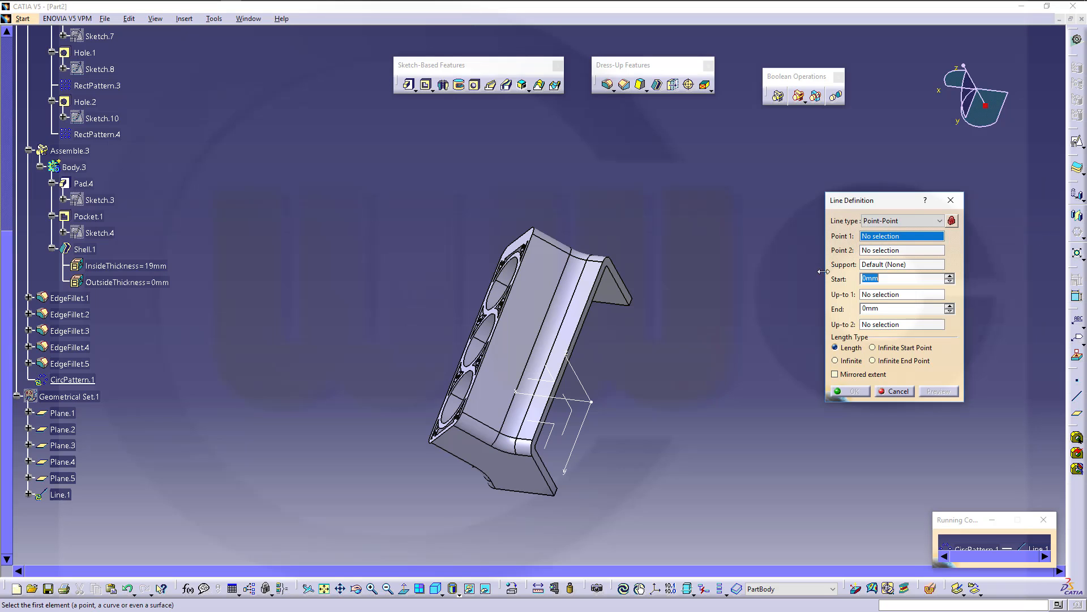
pyautogui.click(933, 222)
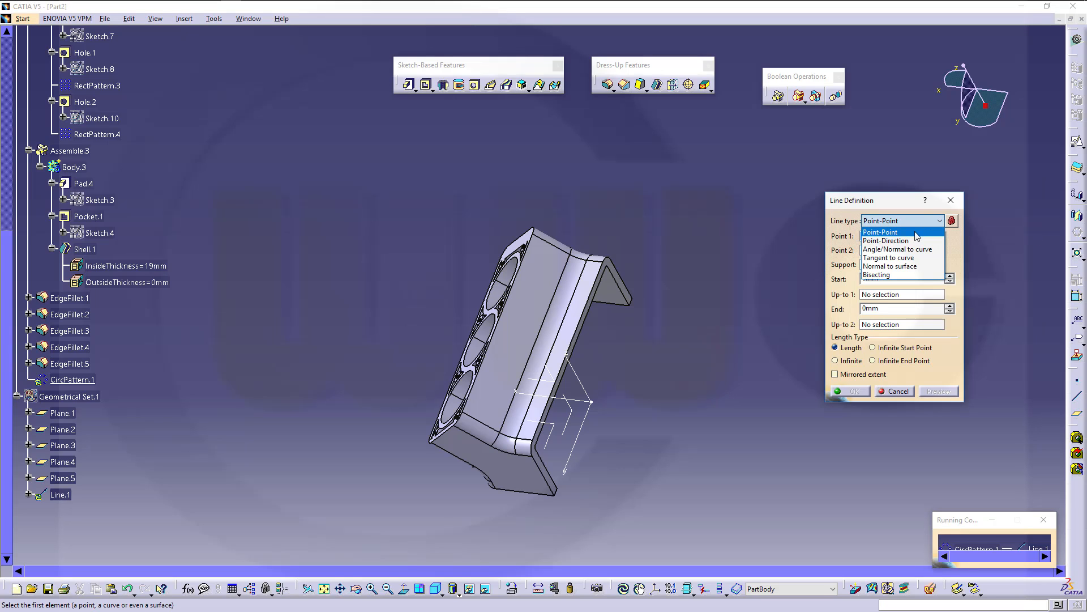
pyautogui.click(892, 236)
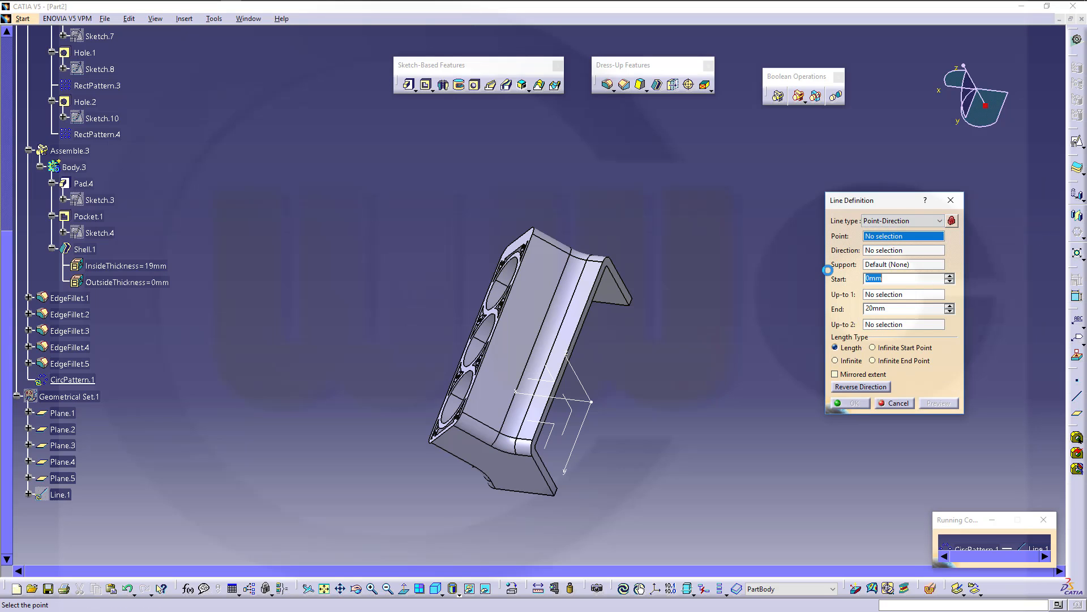
pyautogui.rightClick(892, 239)
pyautogui.click(919, 246)
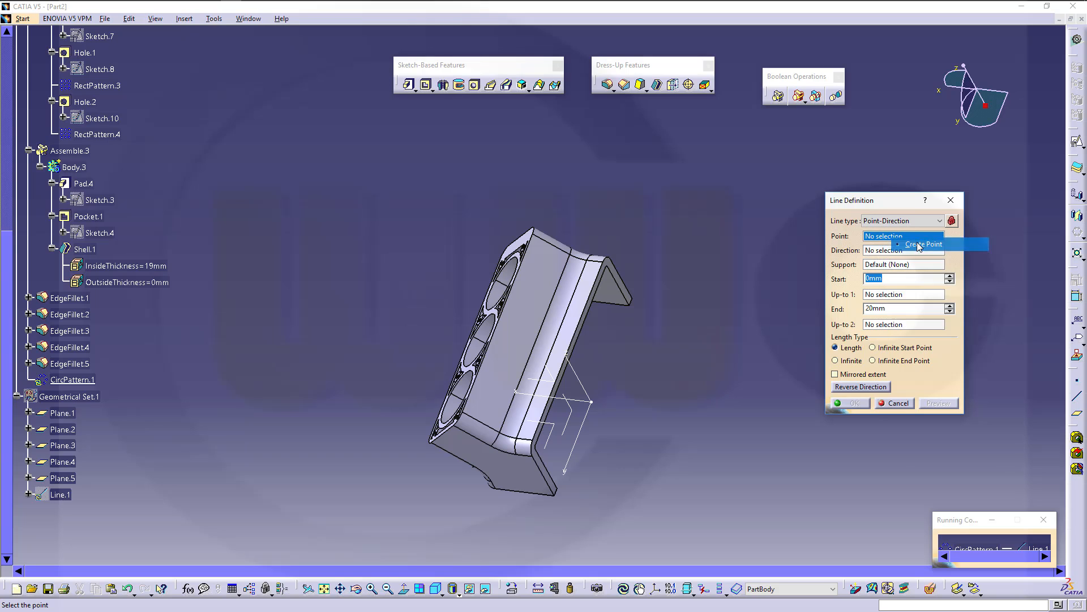
pyautogui.doubleClick(902, 391)
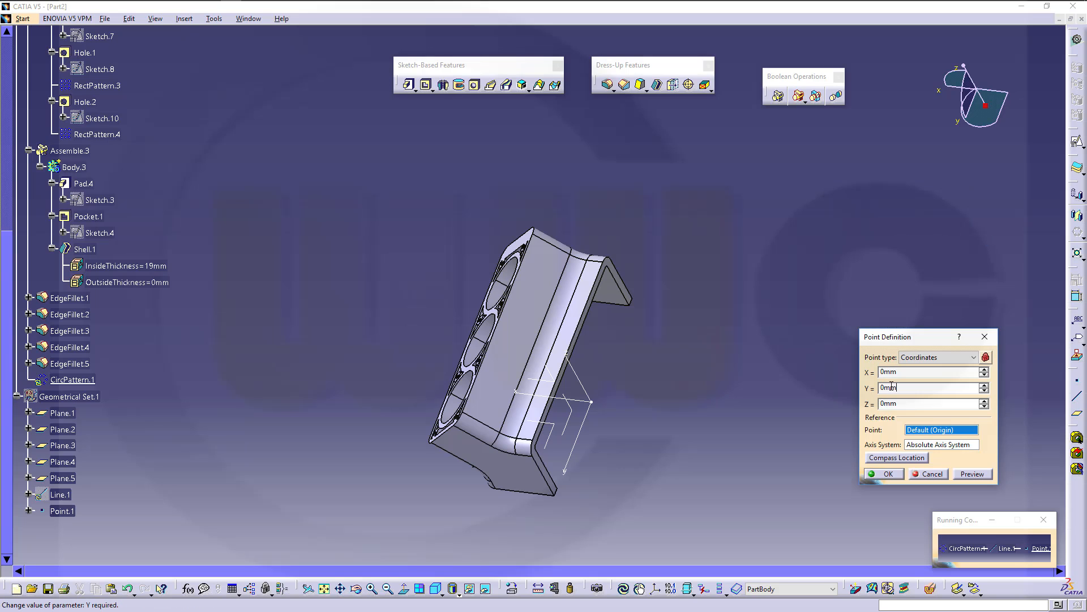
pyautogui.write('-12,7')
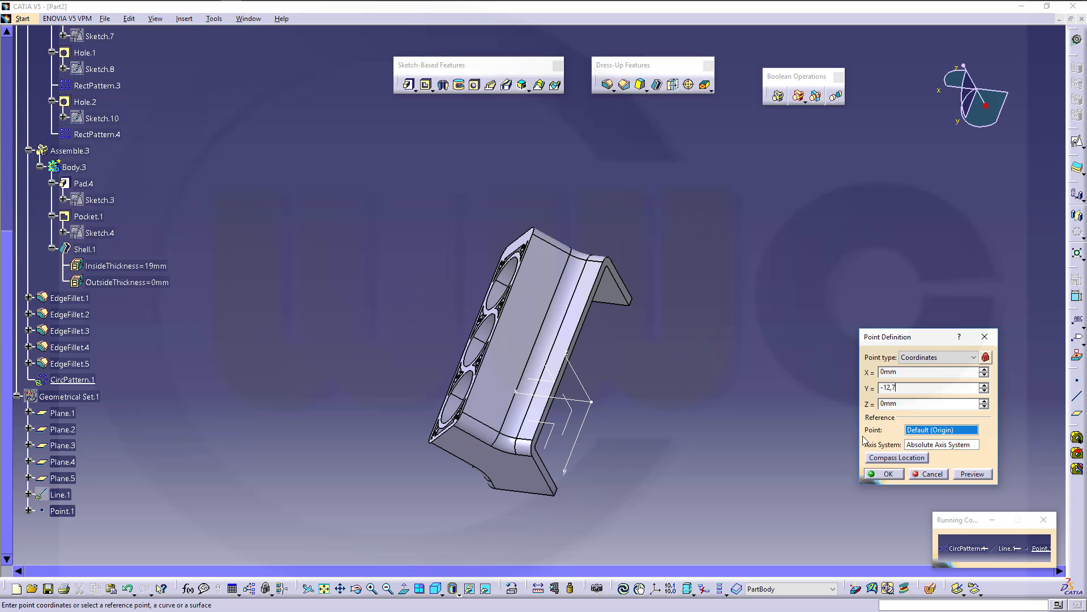
pyautogui.click(888, 474)
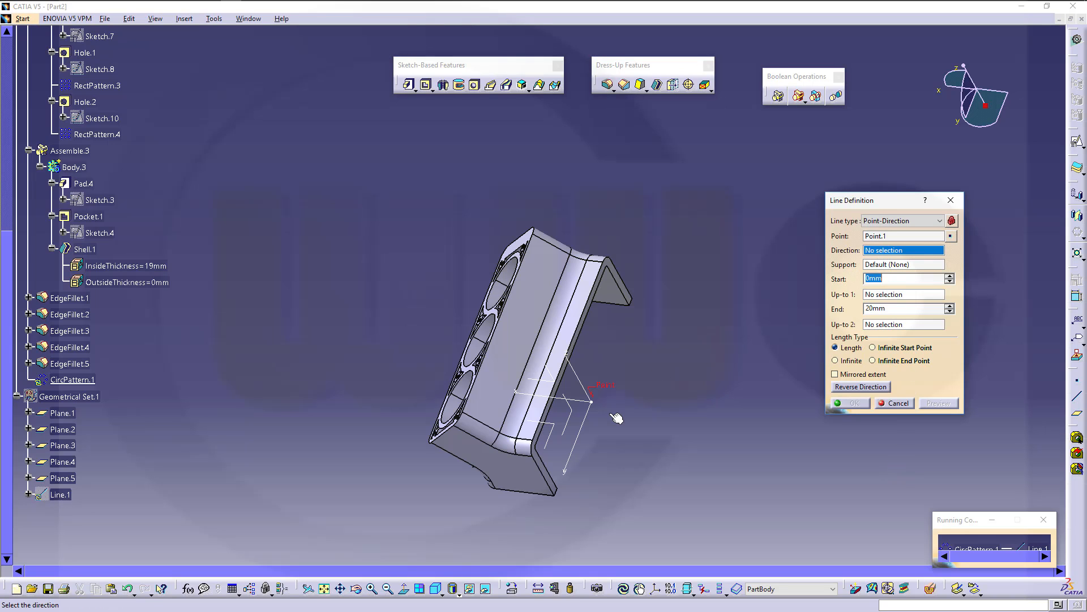
# - Use the XY plane as the reference line's direction and extend the line's end to about 691 mm
pyautogui.click(558, 433)
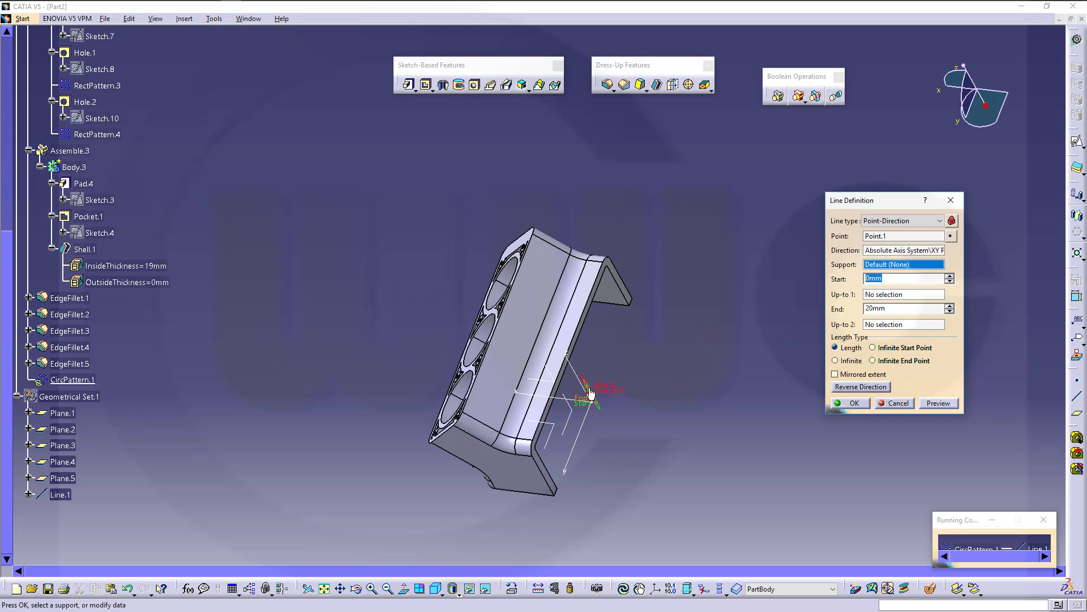
pyautogui.moveTo(589, 392); pyautogui.dragTo(462, 230)
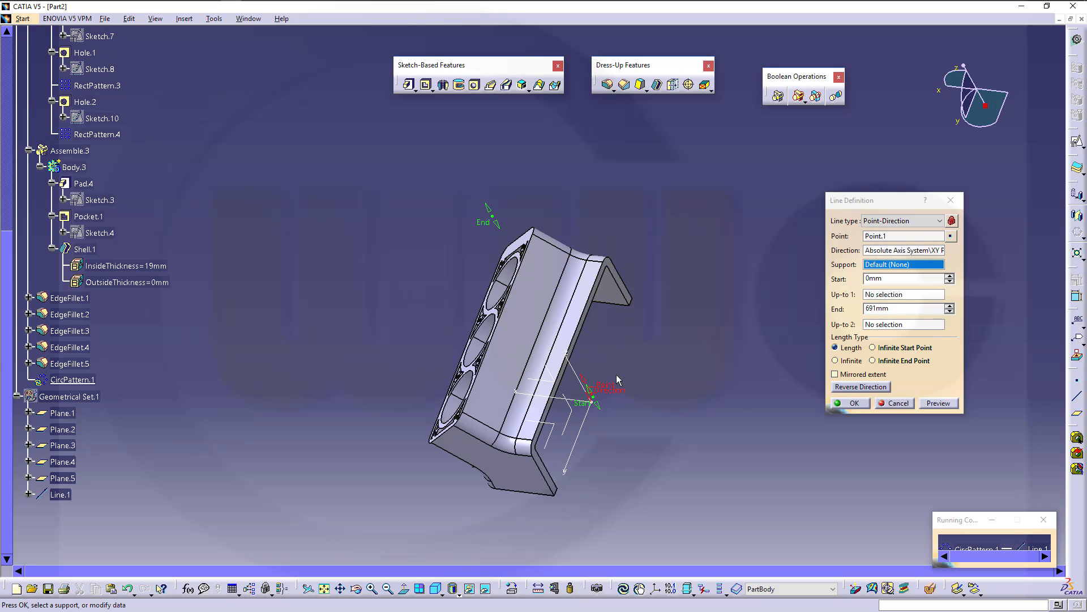
pyautogui.moveTo(592, 399)
pyautogui.mouseDown()
pyautogui.moveTo(545, 310)
pyautogui.moveTo(482, 249)
pyautogui.moveTo(483, 233)
pyautogui.moveTo(565, 337)
pyautogui.moveTo(616, 436)
pyautogui.moveTo(608, 410)
pyautogui.mouseUp()
pyautogui.click(854, 403)
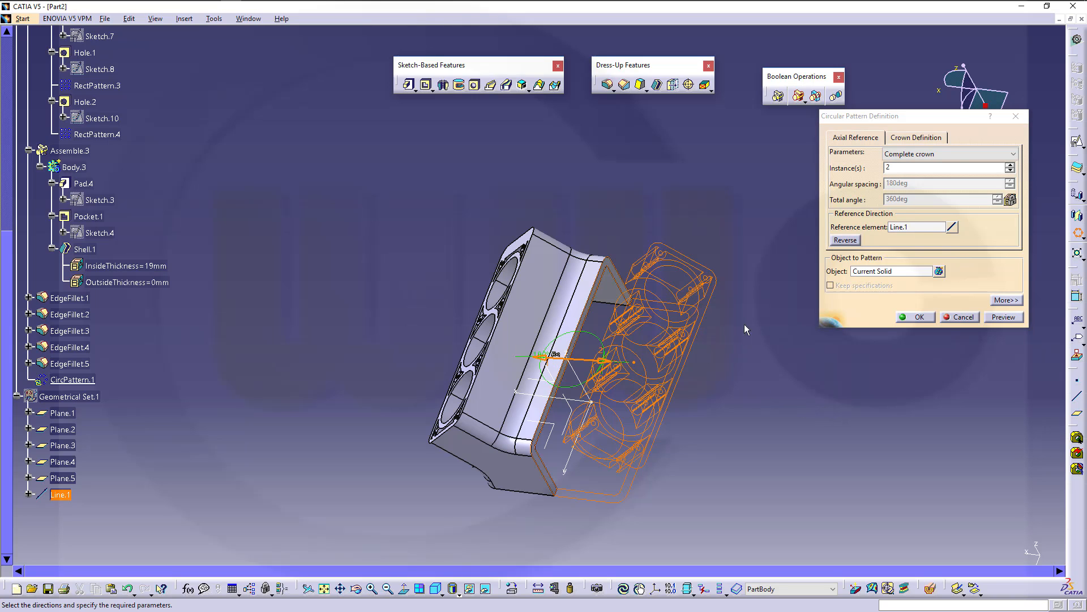
# - Complete the circular pattern about the reference line to add the opposite cylinder bank
pyautogui.click(909, 319)
pyautogui.click(909, 319)
pyautogui.moveTo(503, 318); pyautogui.dragTo(488, 363, button='middle')
pyautogui.moveTo(637, 427); pyautogui.dragTo(648, 354, button='middle')
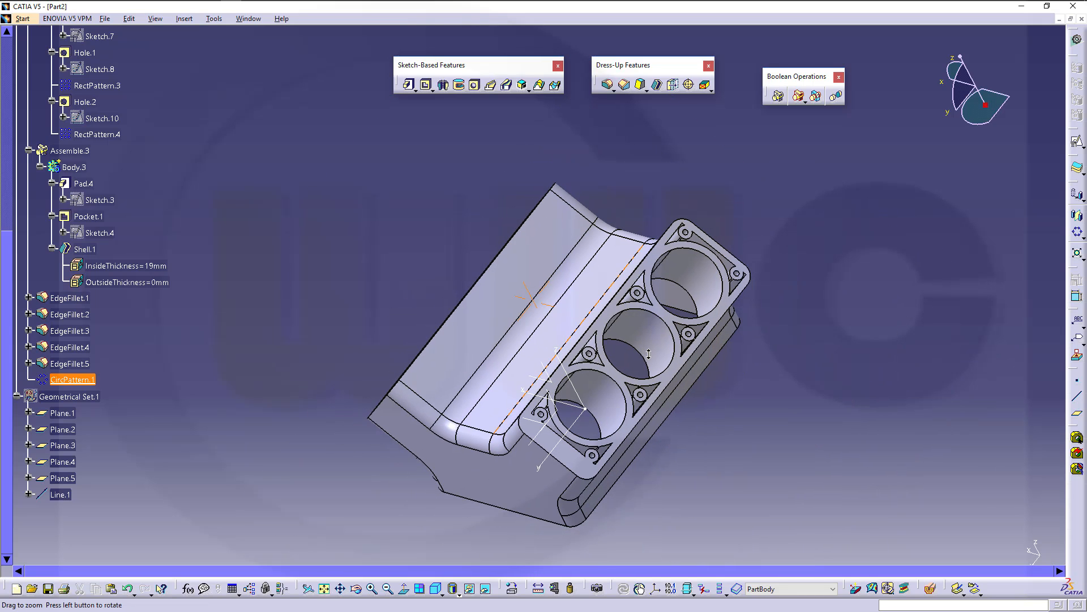
pyautogui.click(713, 389)
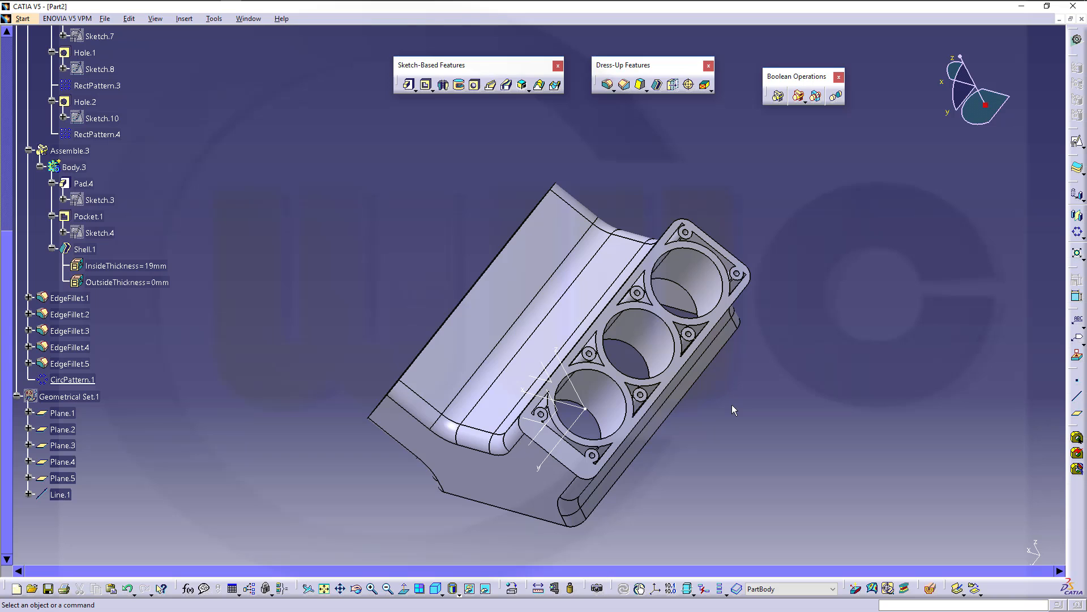
pyautogui.moveTo(452, 359); pyautogui.dragTo(493, 328, button='middle')
pyautogui.moveTo(655, 374); pyautogui.dragTo(677, 437, button='middle')
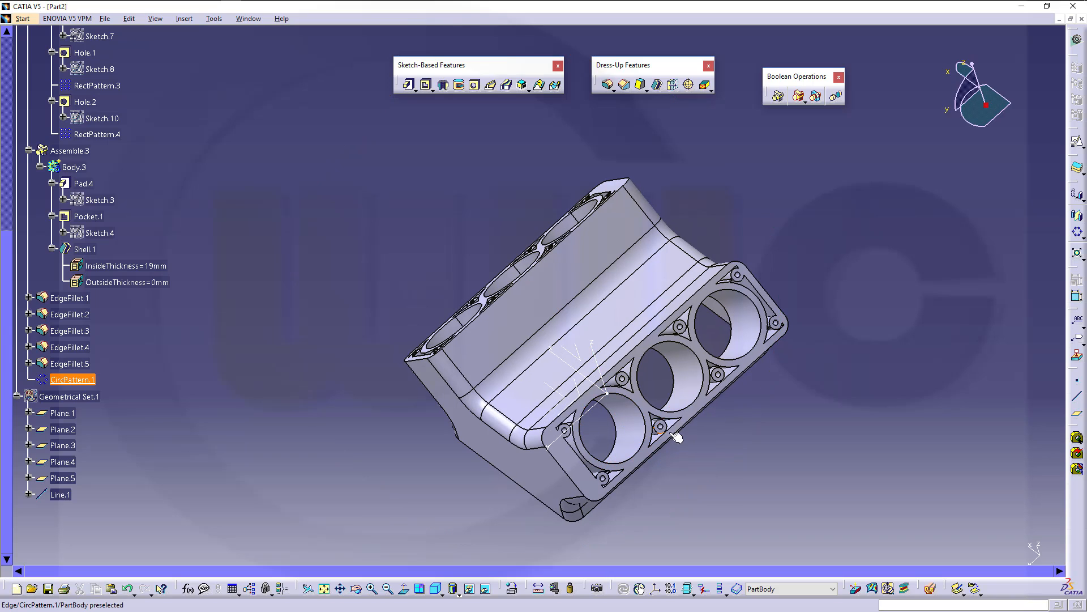